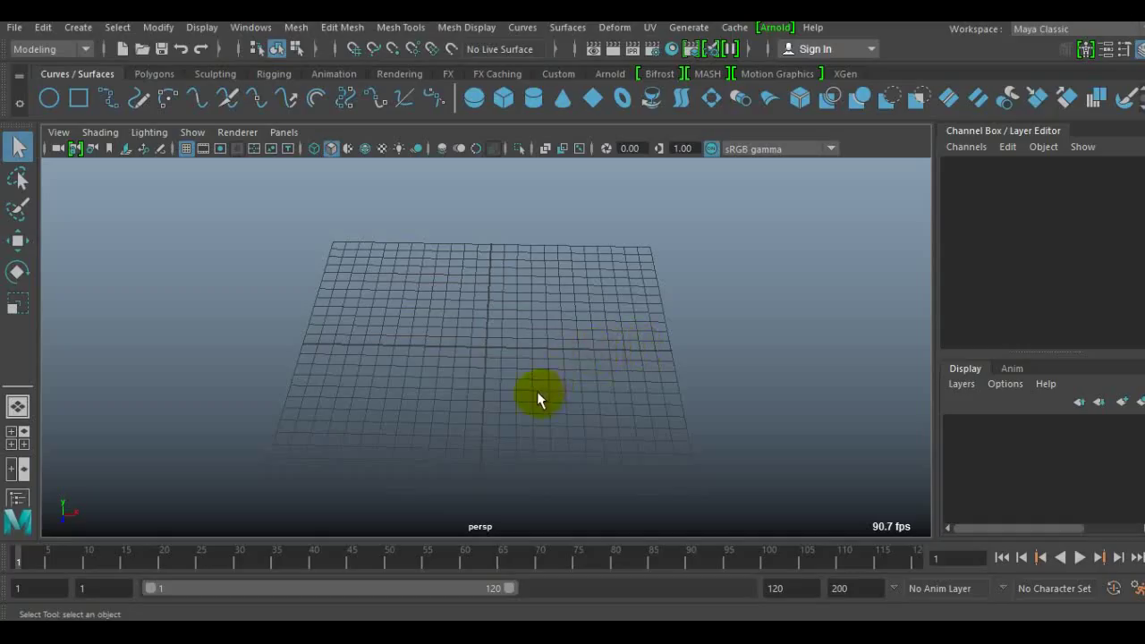
# Step: Draw a polygon helix centred on the grid origin, about 11.7 wide and 14.4 high with about 6.7 coils
pyautogui.keyDown('alt'); pyautogui.moveTo(505, 381); pyautogui.dragTo(497, 355); pyautogui.keyUp('alt')
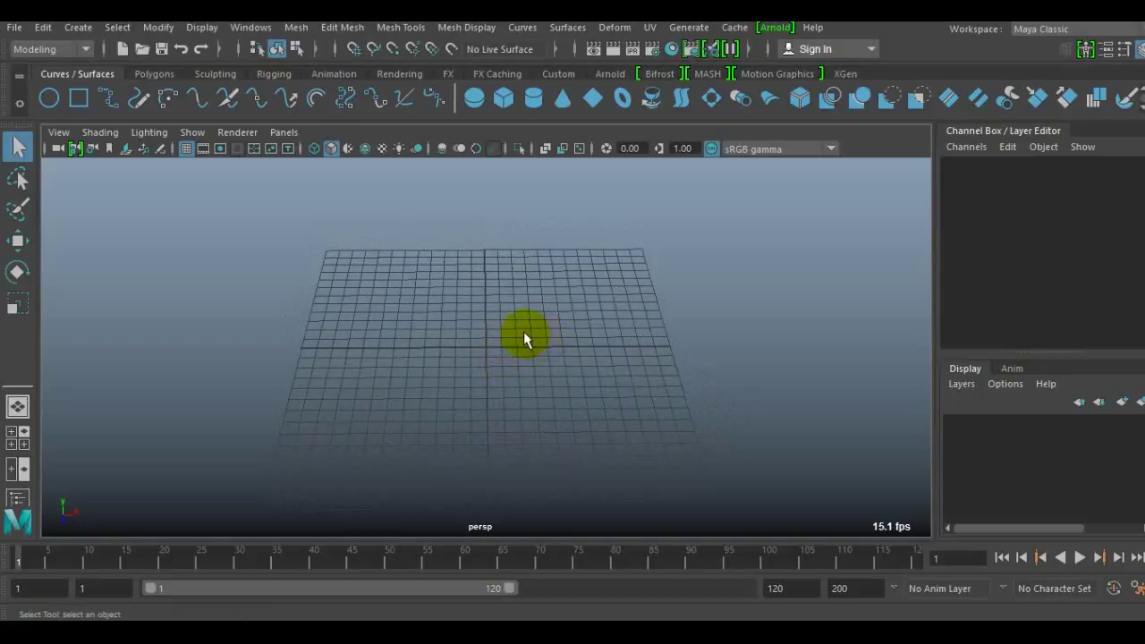
pyautogui.keyDown('alt'); pyautogui.moveTo(524, 334); pyautogui.dragTo(515, 362); pyautogui.keyUp('alt')
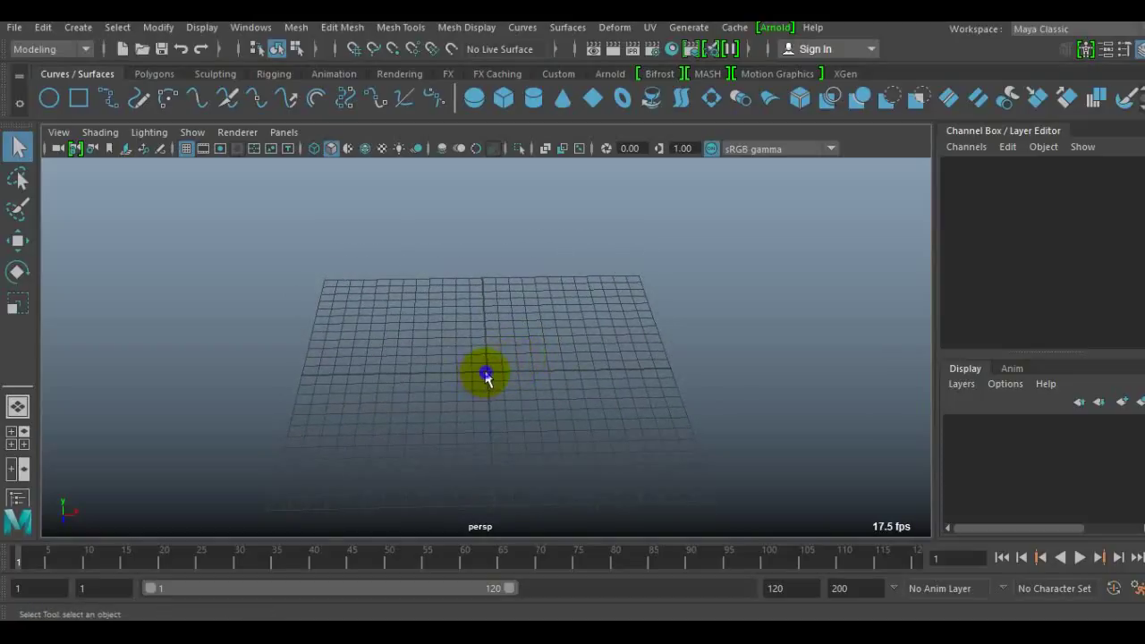
pyautogui.keyDown('shift'); pyautogui.moveTo(483, 374); pyautogui.dragTo(466, 505, button='right'); pyautogui.keyUp('shift')
pyautogui.keyDown('alt'); pyautogui.moveTo(503, 426); pyautogui.dragTo(490, 417); pyautogui.keyUp('alt')
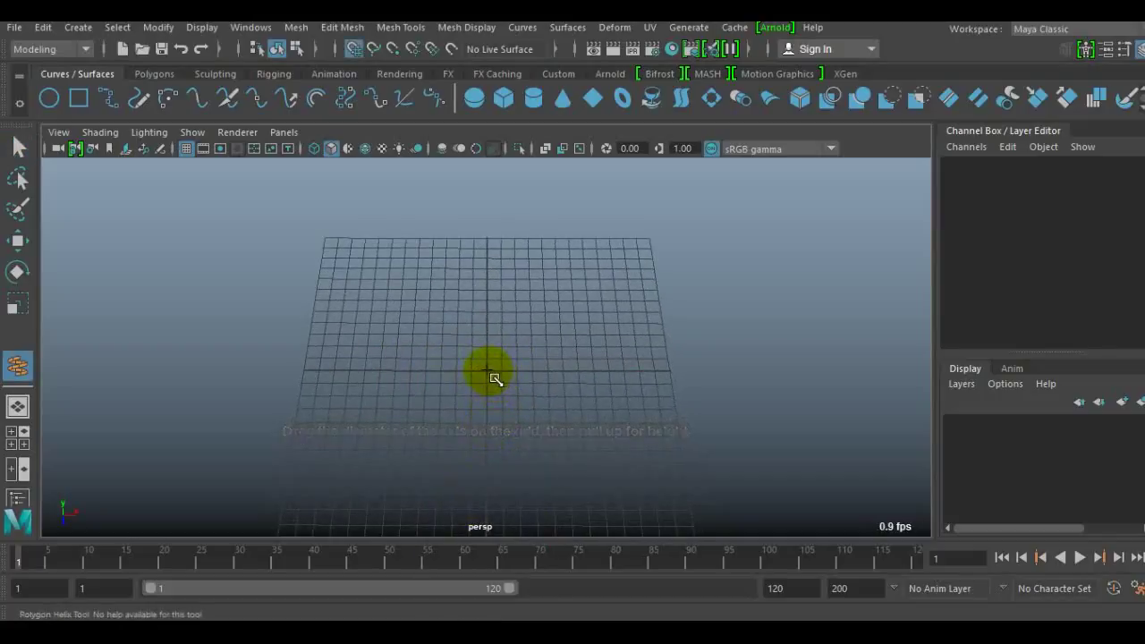
pyautogui.moveTo(530, 423); pyautogui.dragTo(606, 146)
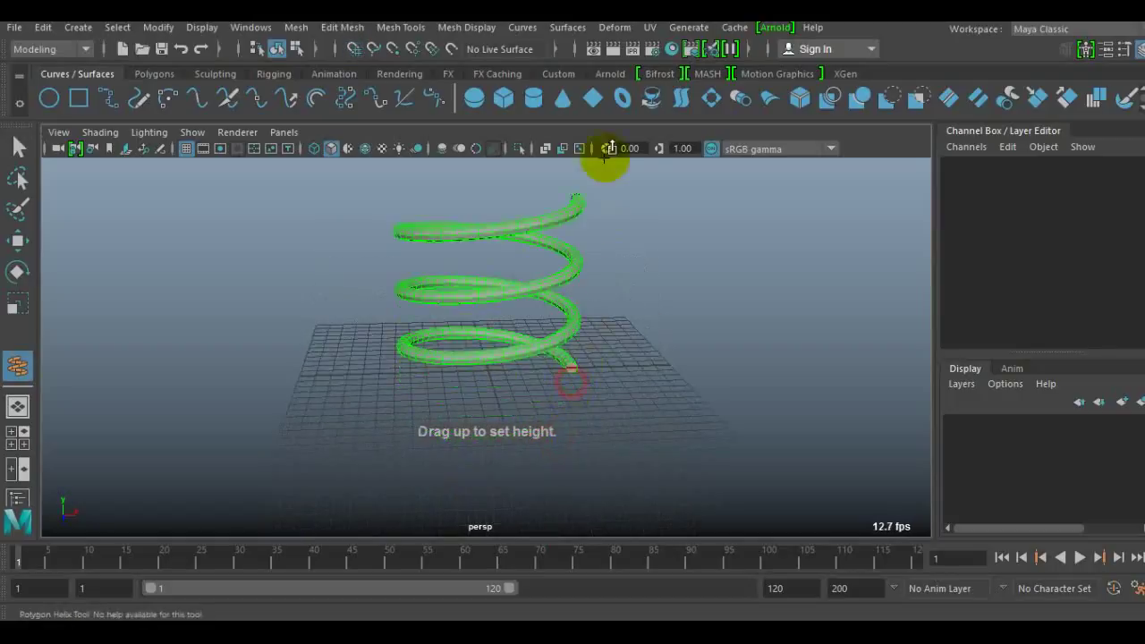
pyautogui.moveTo(598, 408)
pyautogui.mouseDown()
pyautogui.moveTo(623, 411)
pyautogui.moveTo(593, 406)
pyautogui.mouseUp()
# Step: Set the helix's number of coils to 8 in its polyHelix1 construction inputs
pyautogui.scroll(-6, 1061, 325)
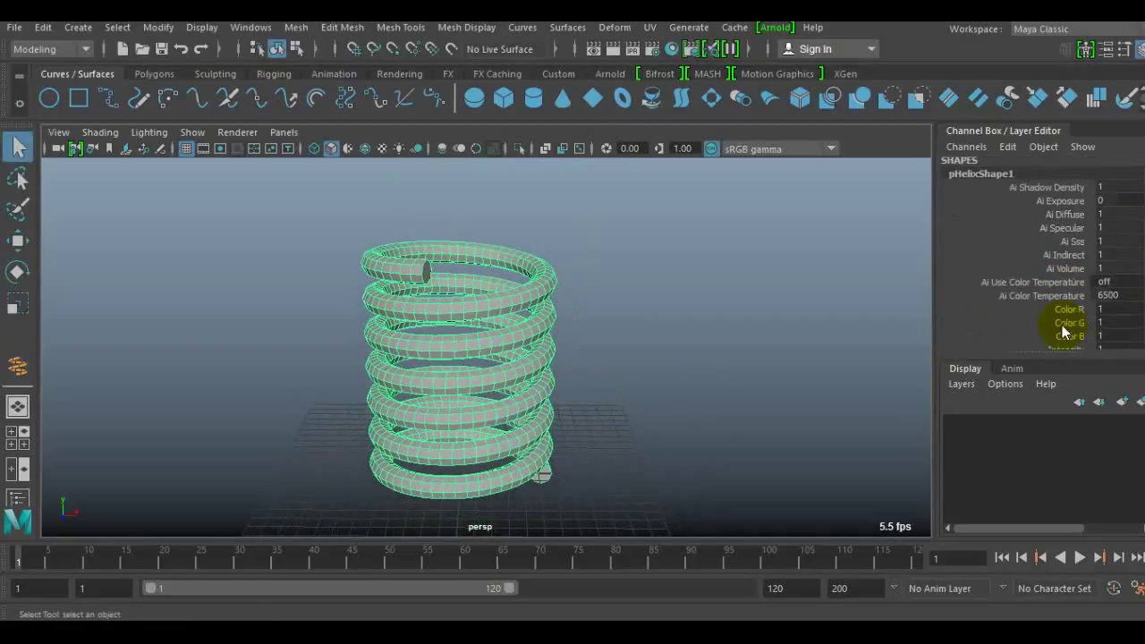
pyautogui.doubleClick(973, 219)
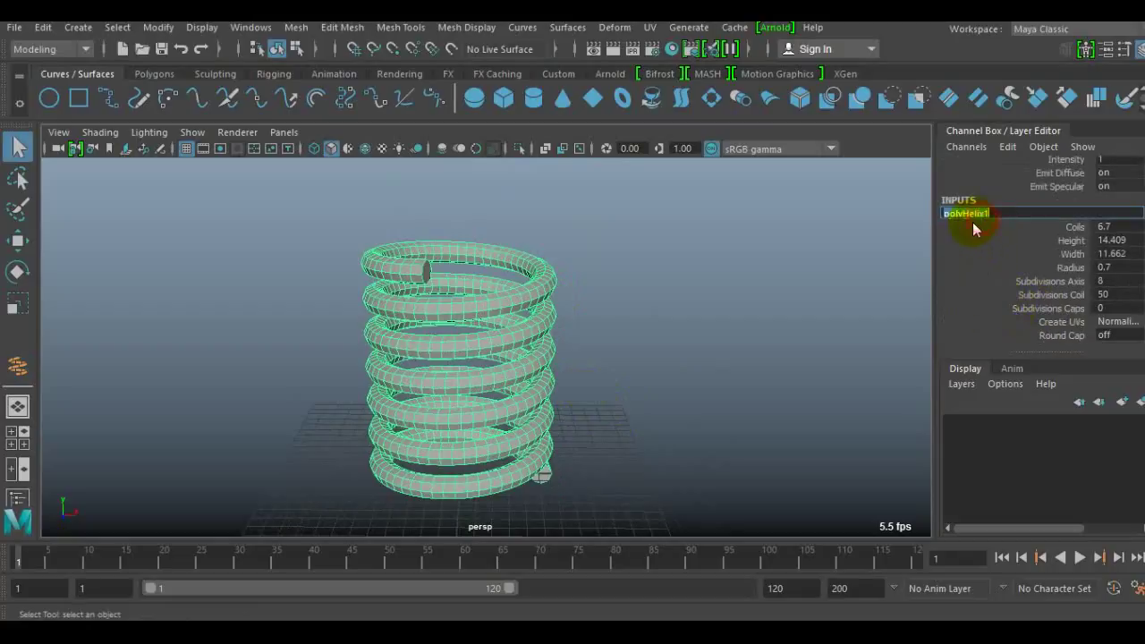
pyautogui.click(979, 282)
pyautogui.click(1069, 227)
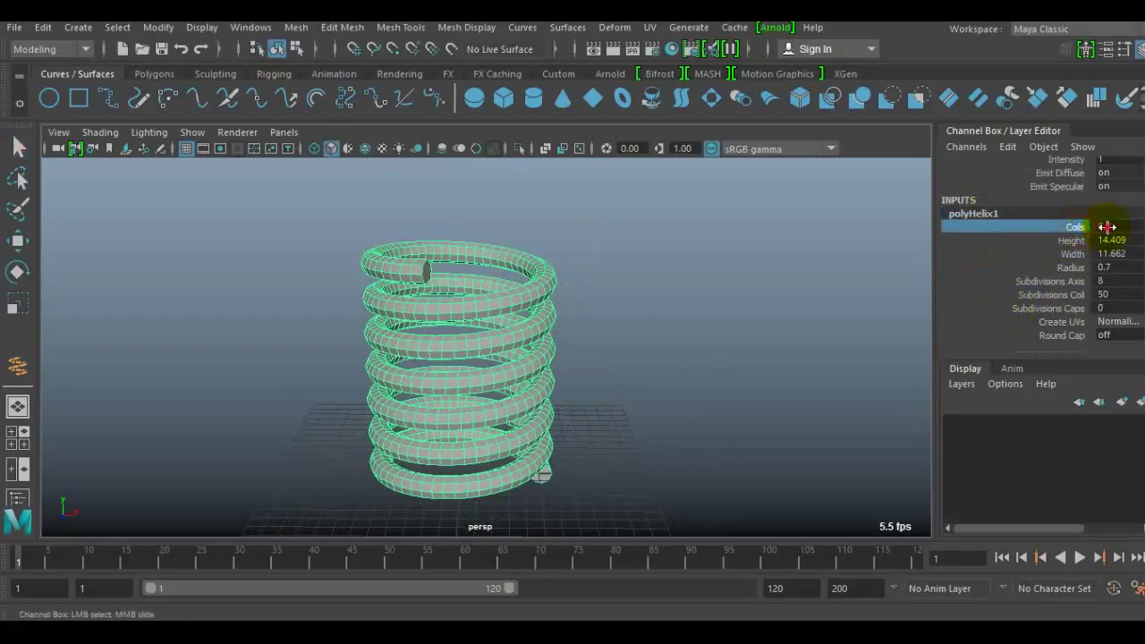
pyautogui.click(1112, 227)
pyautogui.click(1050, 227)
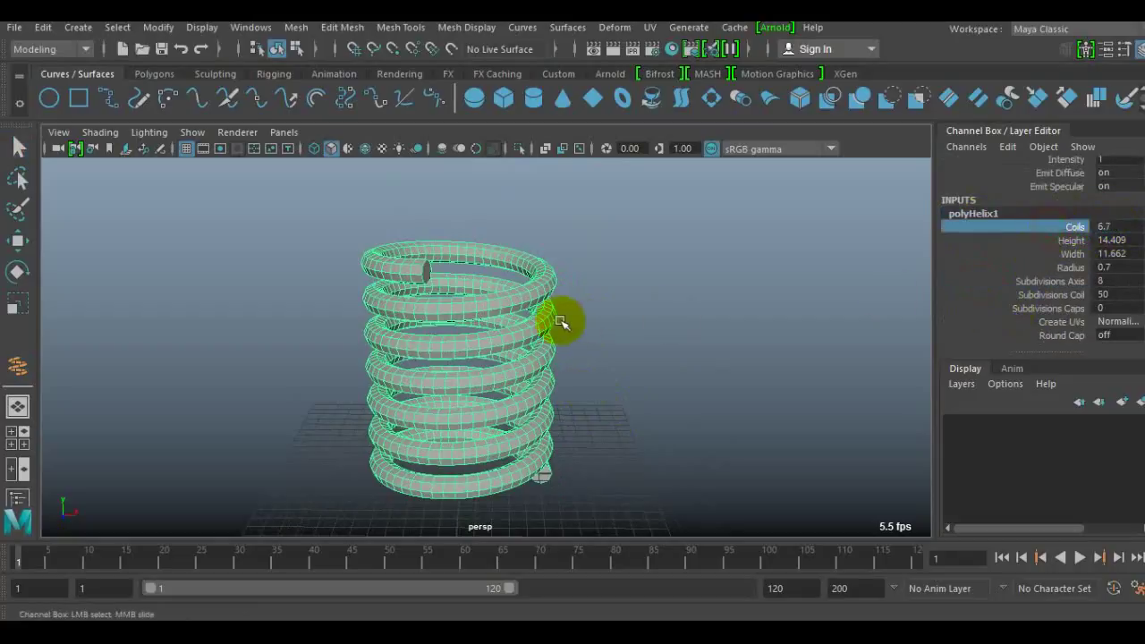
pyautogui.moveTo(574, 319); pyautogui.dragTo(582, 315, button='middle')
# Step: Set the helix's height to 20 and reduce its width to about 9.26
pyautogui.click(1109, 239)
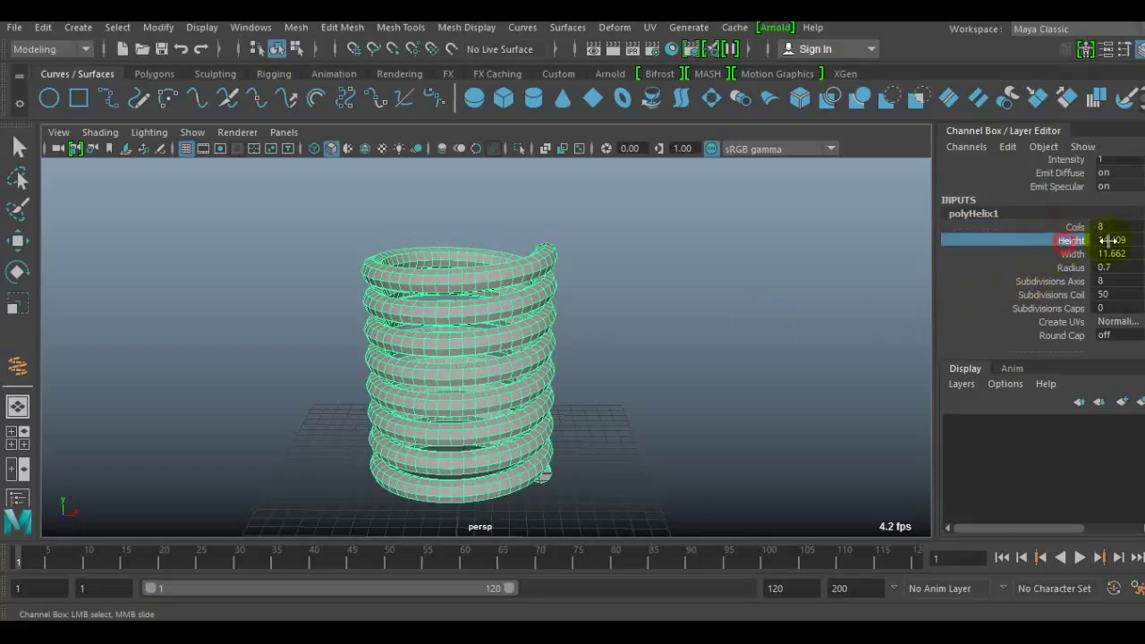
pyautogui.click(1124, 240)
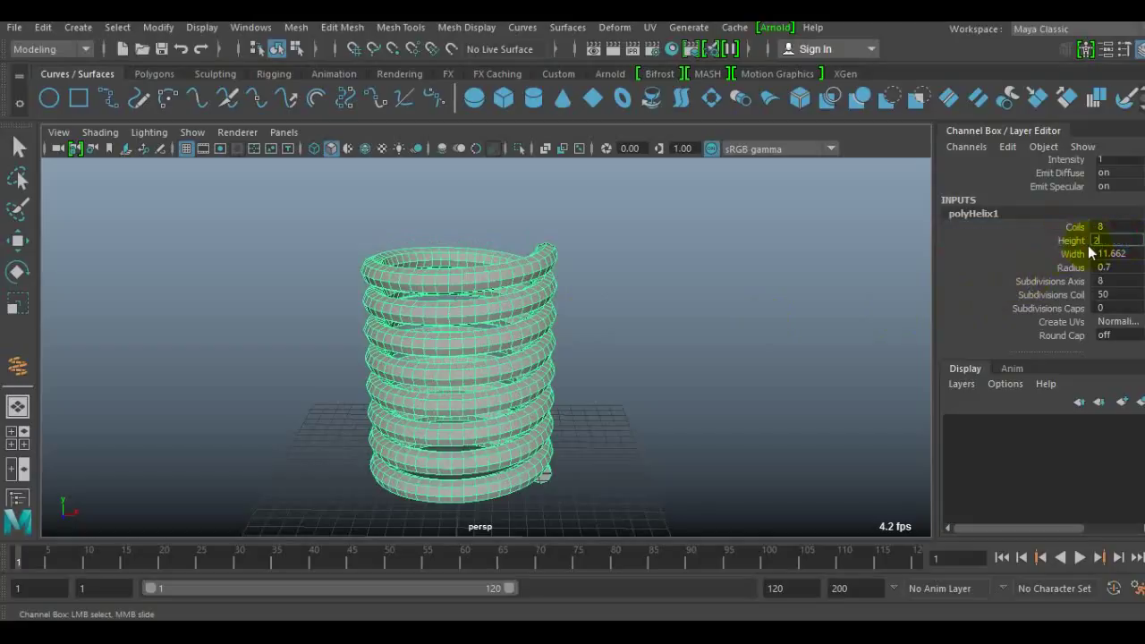
pyautogui.write('20')
pyautogui.click(1066, 254)
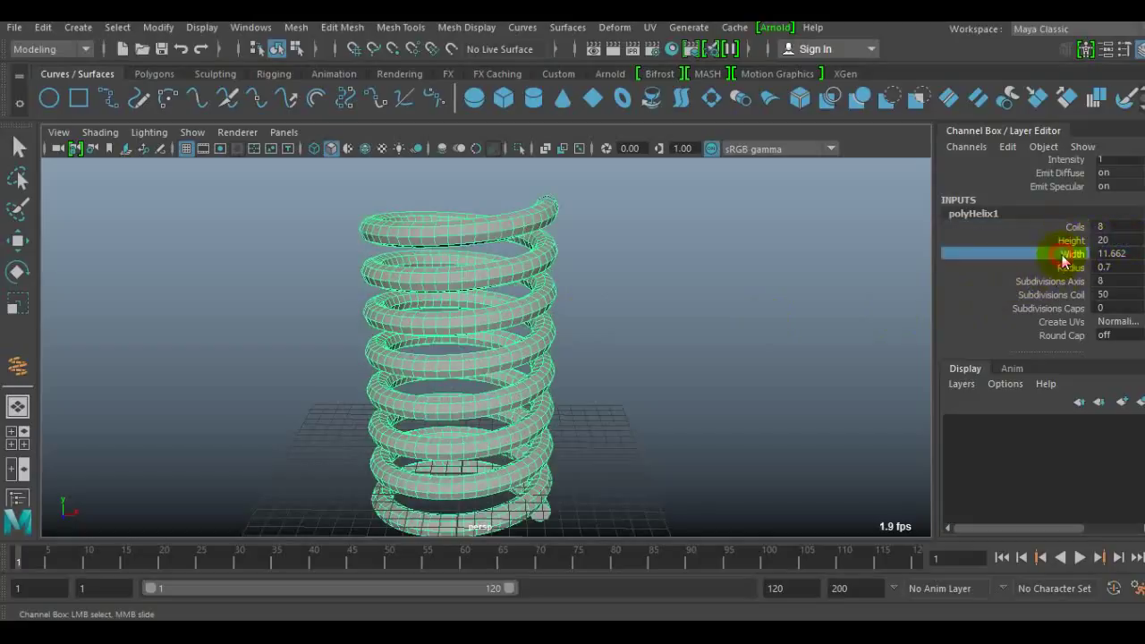
pyautogui.moveTo(609, 333)
pyautogui.mouseDown(button='middle')
pyautogui.moveTo(589, 331)
pyautogui.moveTo(622, 329)
pyautogui.mouseUp(button='middle')
pyautogui.click(1071, 267)
pyautogui.keyDown('alt'); pyautogui.moveTo(580, 353); pyautogui.dragTo(585, 335); pyautogui.keyUp('alt')
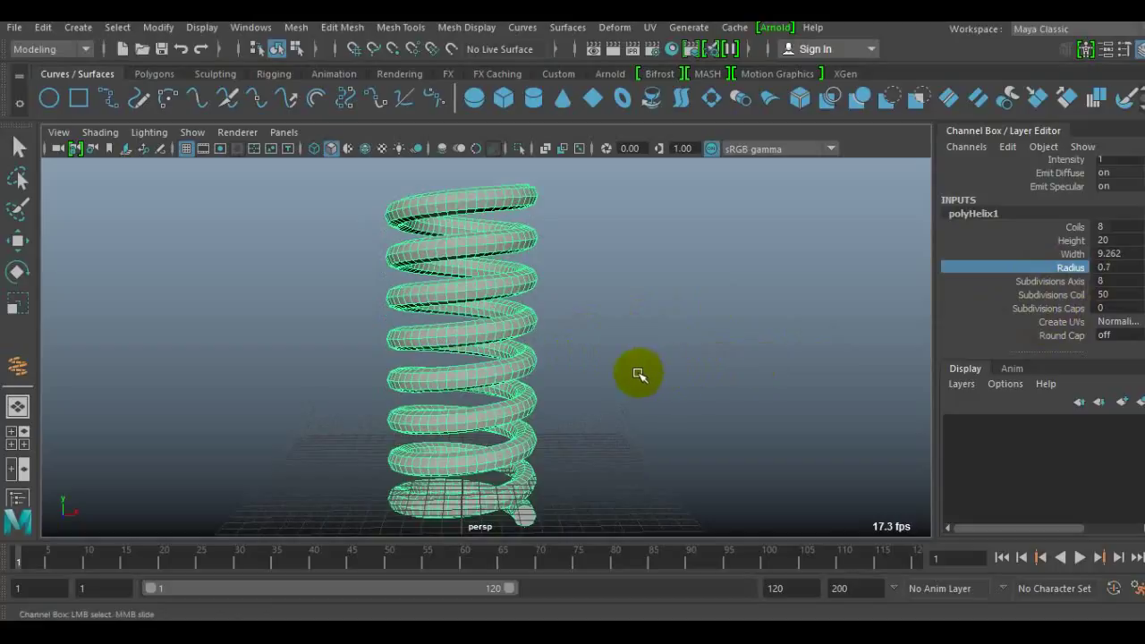
# Step: Move the helix up about 10.68 units in the front view so its base rests on the ground line
pyautogui.press('space')
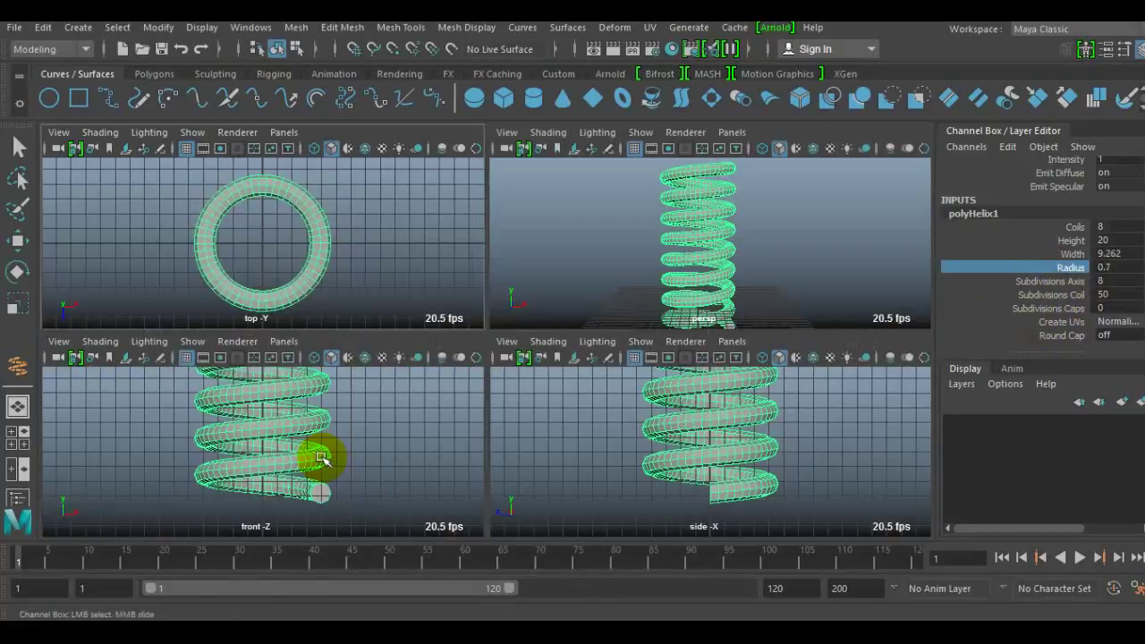
pyautogui.press('space')
pyautogui.press('w')
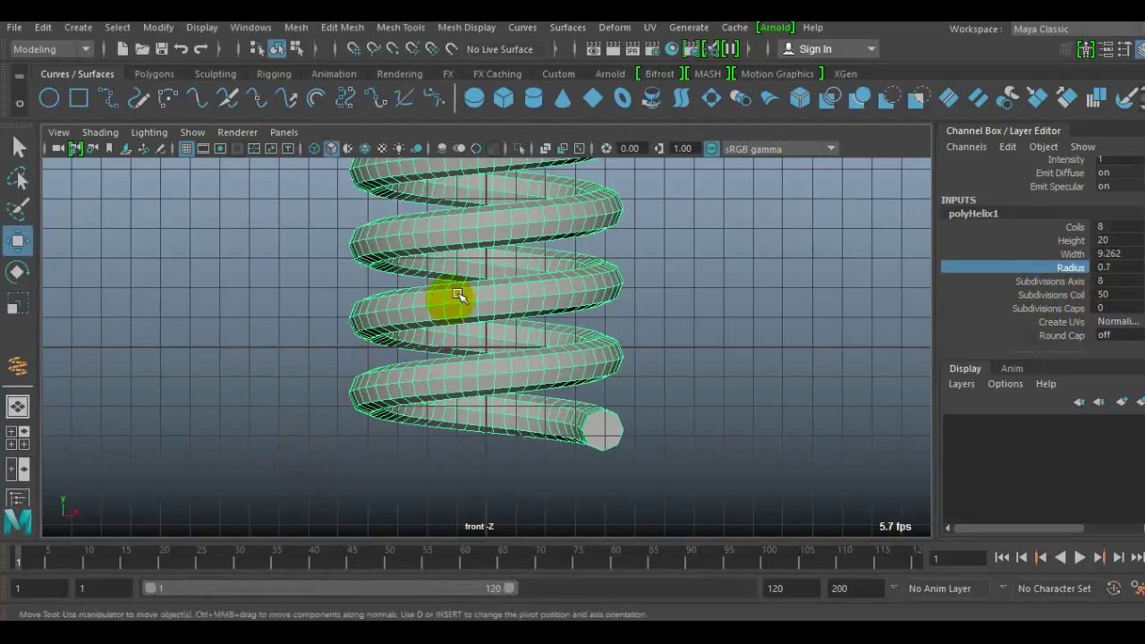
pyautogui.scroll(-3, 465, 286)
pyautogui.moveTo(488, 177); pyautogui.dragTo(482, 101)
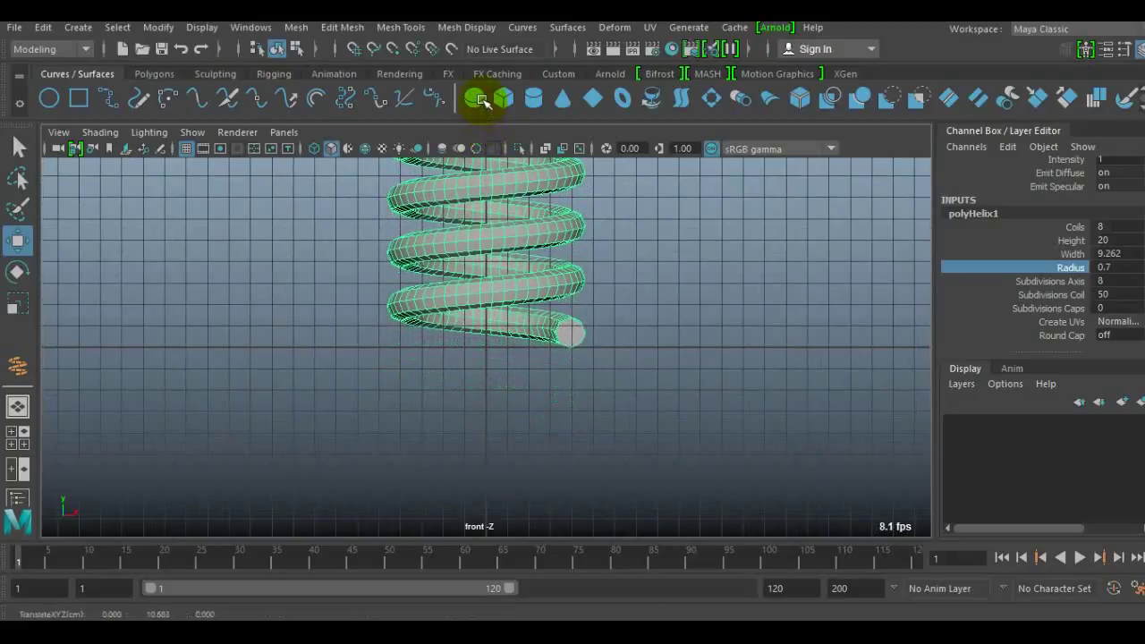
# Step: Examine the raised helix in the perspective view from several angles
pyautogui.press('space')
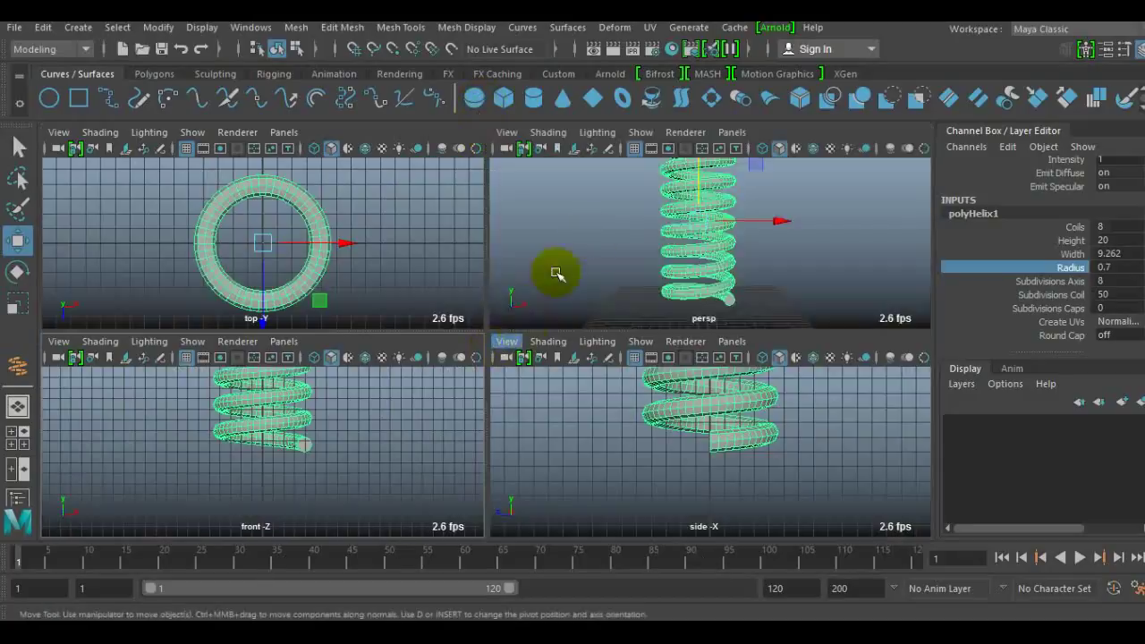
pyautogui.press('space')
pyautogui.keyDown('alt'); pyautogui.moveTo(644, 270); pyautogui.dragTo(609, 279, button='right'); pyautogui.keyUp('alt')
pyautogui.keyDown('alt'); pyautogui.moveTo(609, 307); pyautogui.dragTo(603, 355, button='middle'); pyautogui.keyUp('alt')
pyautogui.keyDown('alt'); pyautogui.moveTo(604, 355); pyautogui.dragTo(626, 359); pyautogui.keyUp('alt')
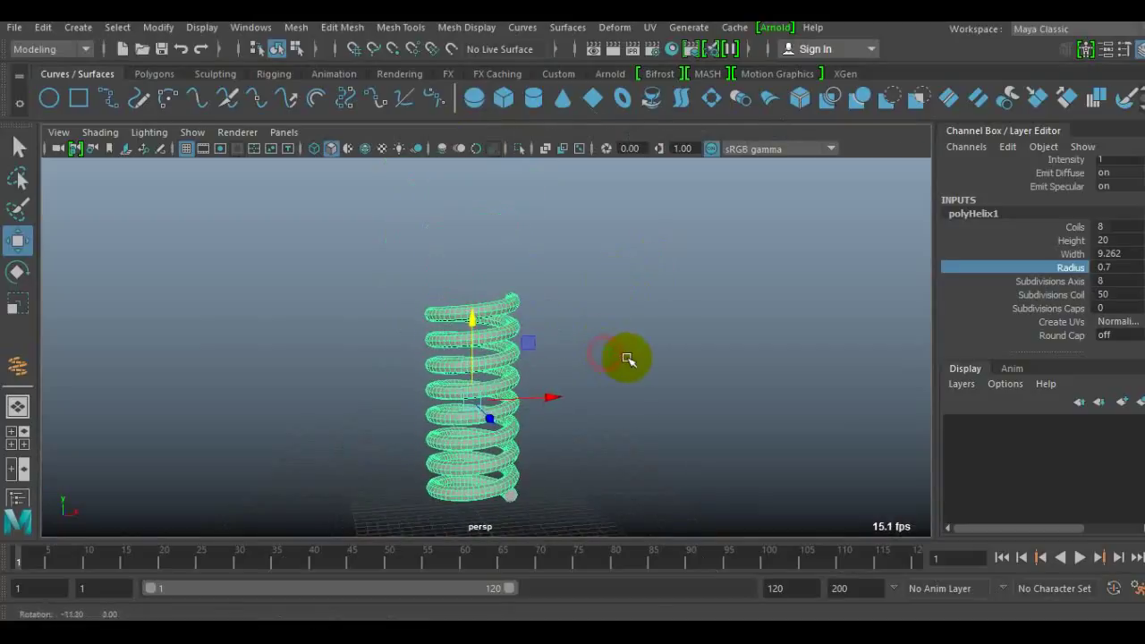
pyautogui.keyDown('alt'); pyautogui.moveTo(617, 377); pyautogui.dragTo(613, 338, button='middle'); pyautogui.keyUp('alt')
pyautogui.click(1111, 241)
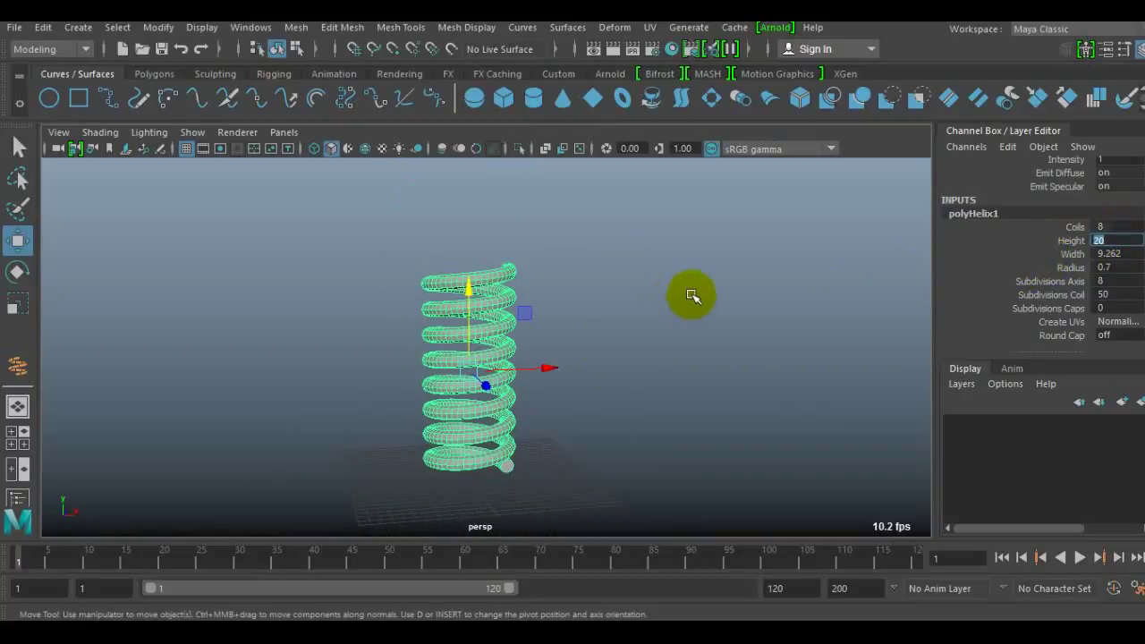
pyautogui.moveTo(685, 298)
pyautogui.keyDown('alt'); pyautogui.mouseDown()
pyautogui.moveTo(653, 309)
pyautogui.moveTo(670, 310)
pyautogui.mouseUp(); pyautogui.keyUp('alt')
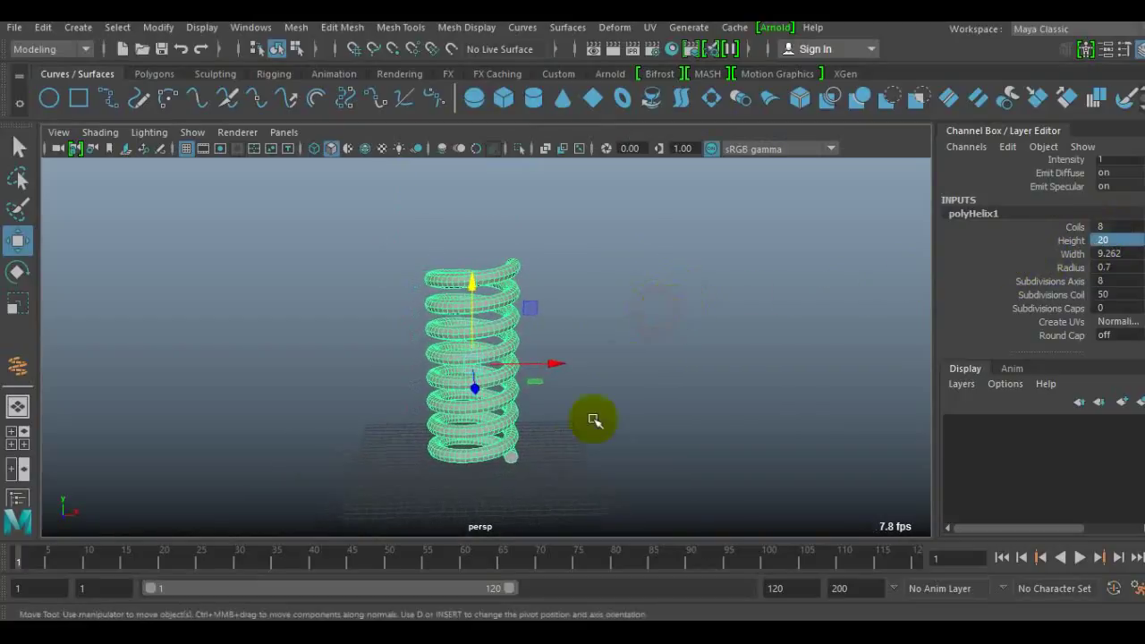
pyautogui.click(558, 428)
pyautogui.click(493, 362)
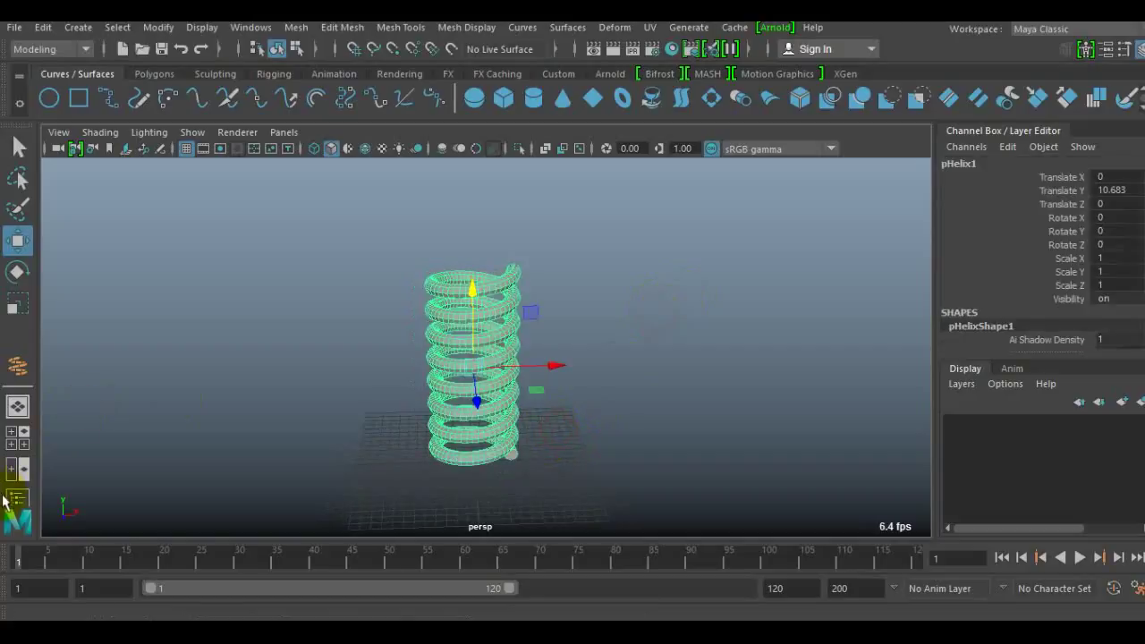
# Step: Show the Outliner and create seven separate empty groups with nothing selected
pyautogui.click(11, 501)
pyautogui.click(118, 397)
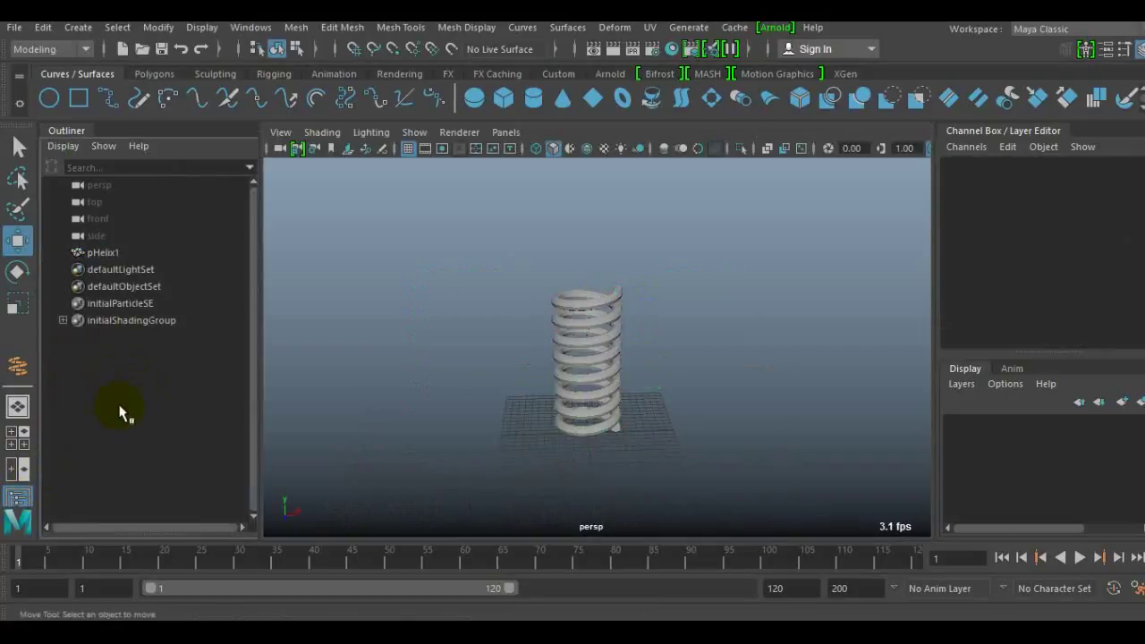
pyautogui.hotkey('ctrl', 'g')
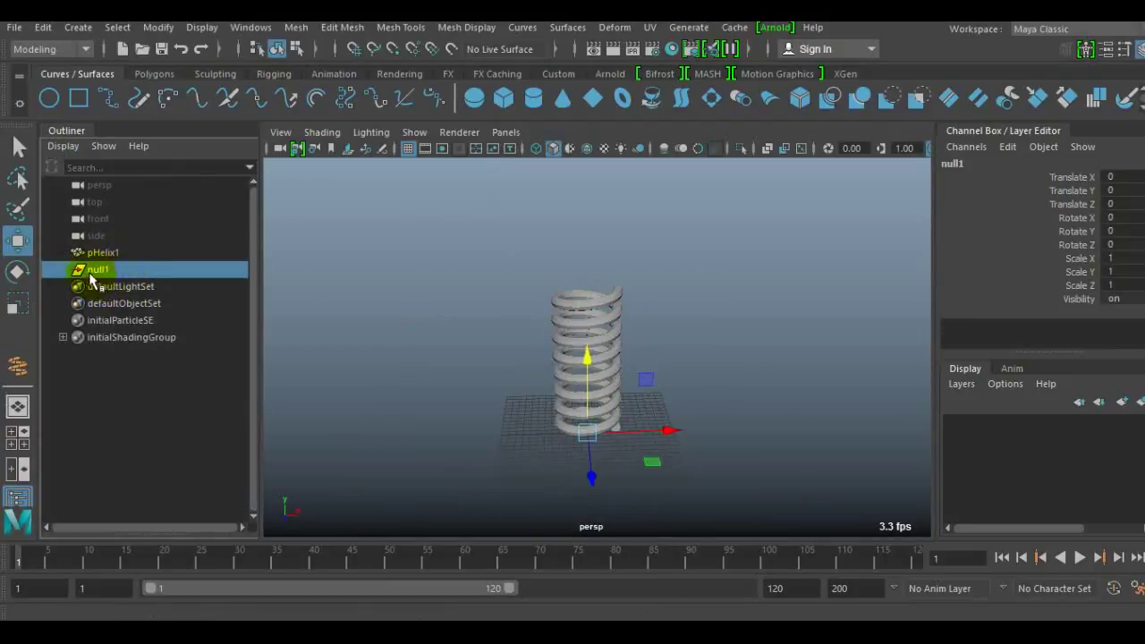
pyautogui.click(109, 402)
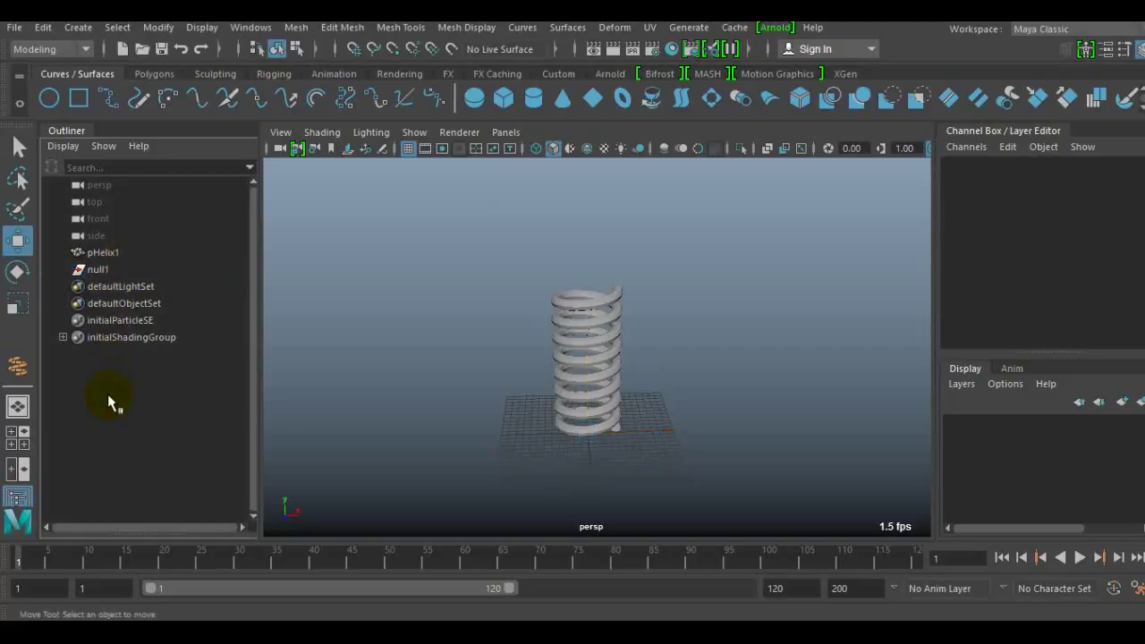
pyautogui.hotkey('ctrl', 'g')
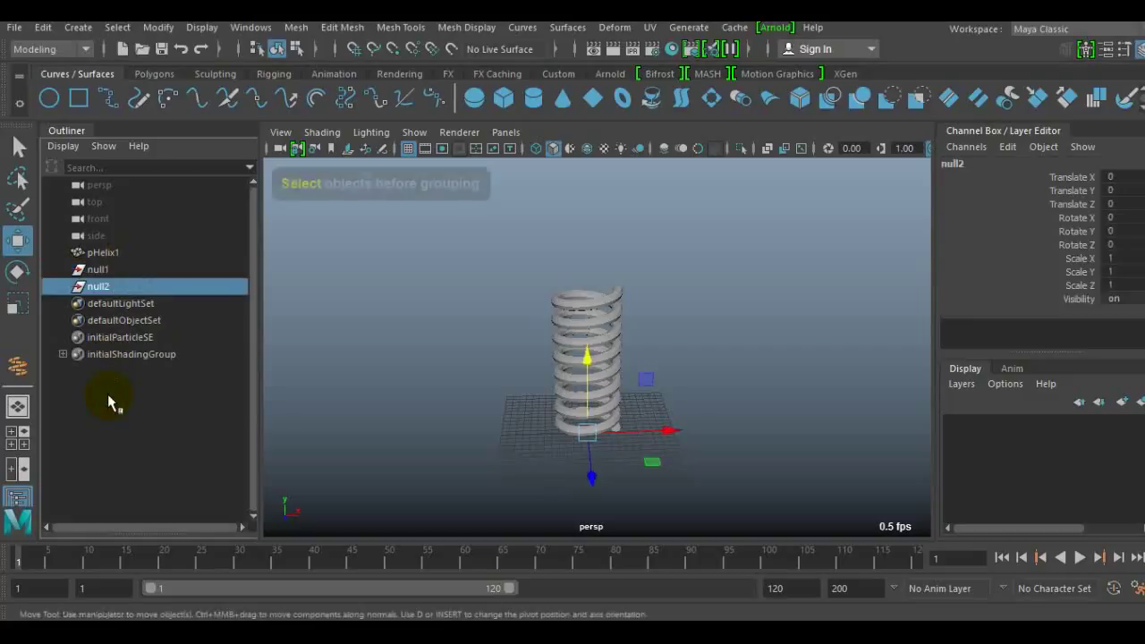
pyautogui.click(109, 402)
pyautogui.hotkey('ctrl', 'g')
pyautogui.click(109, 403)
pyautogui.hotkey('ctrl', 'g')
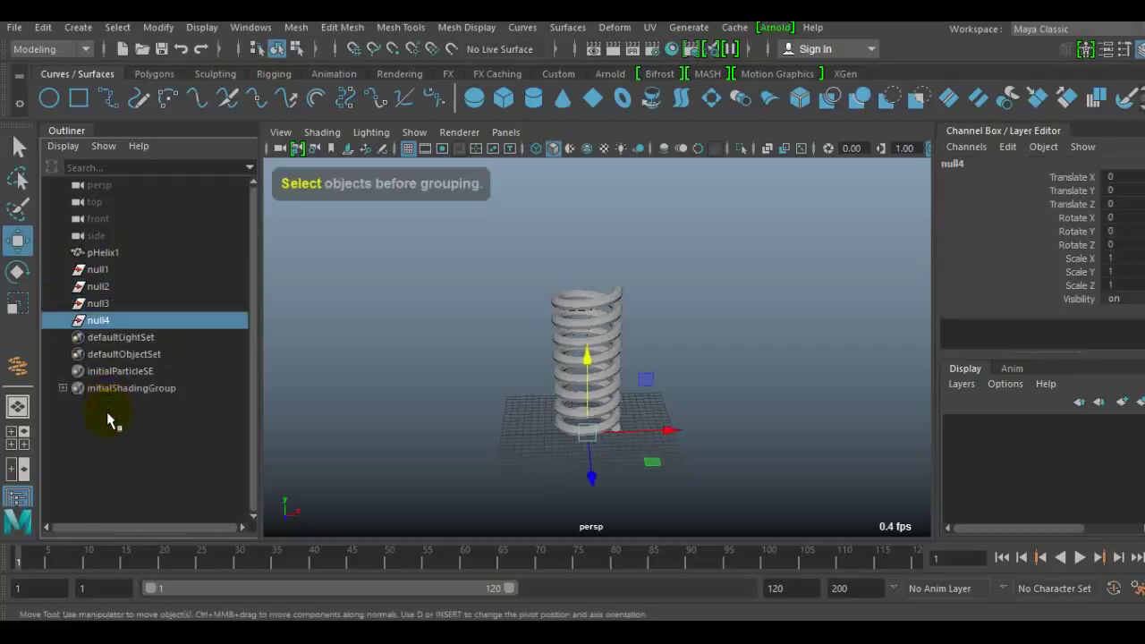
pyautogui.click(107, 411)
pyautogui.hotkey('ctrl', 'g')
pyautogui.click(108, 422)
pyautogui.hotkey('ctrl', 'g')
pyautogui.click(107, 436)
pyautogui.hotkey('ctrl', 'g')
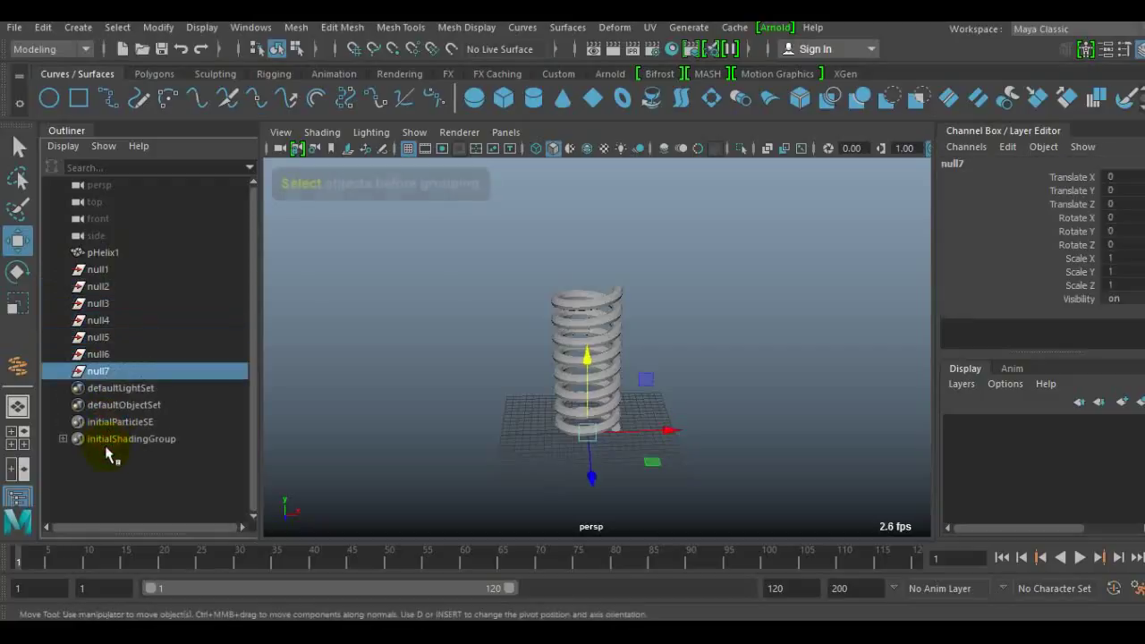
pyautogui.click(110, 452)
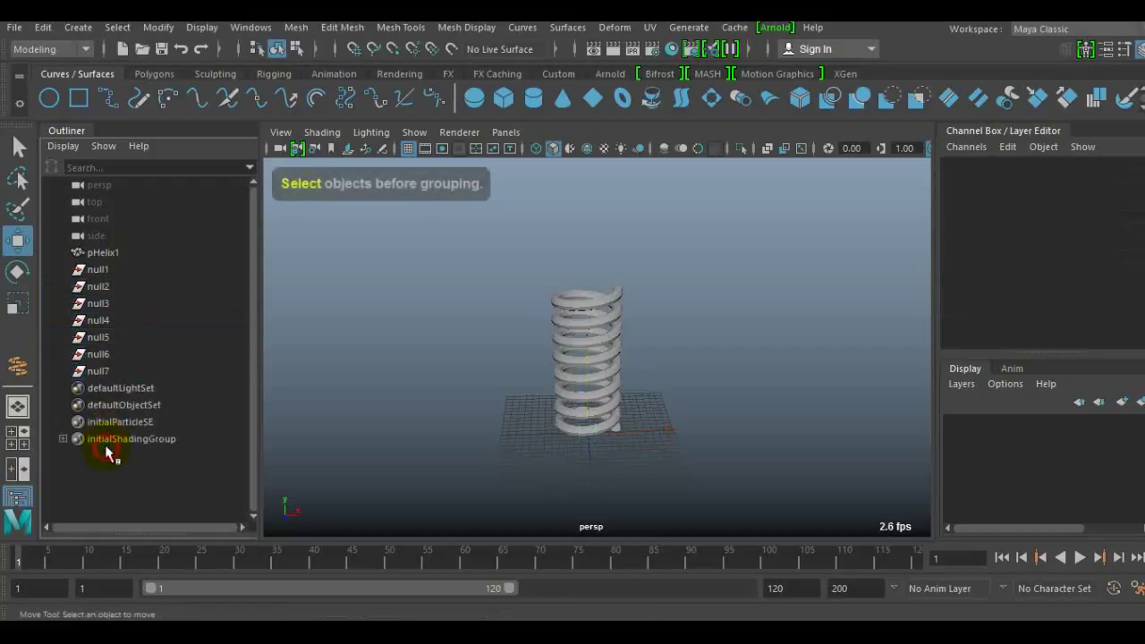
# Step: Rename the empty groups null1 and null2 as Spring_grp and Spring_mid_grp
pyautogui.click(98, 269)
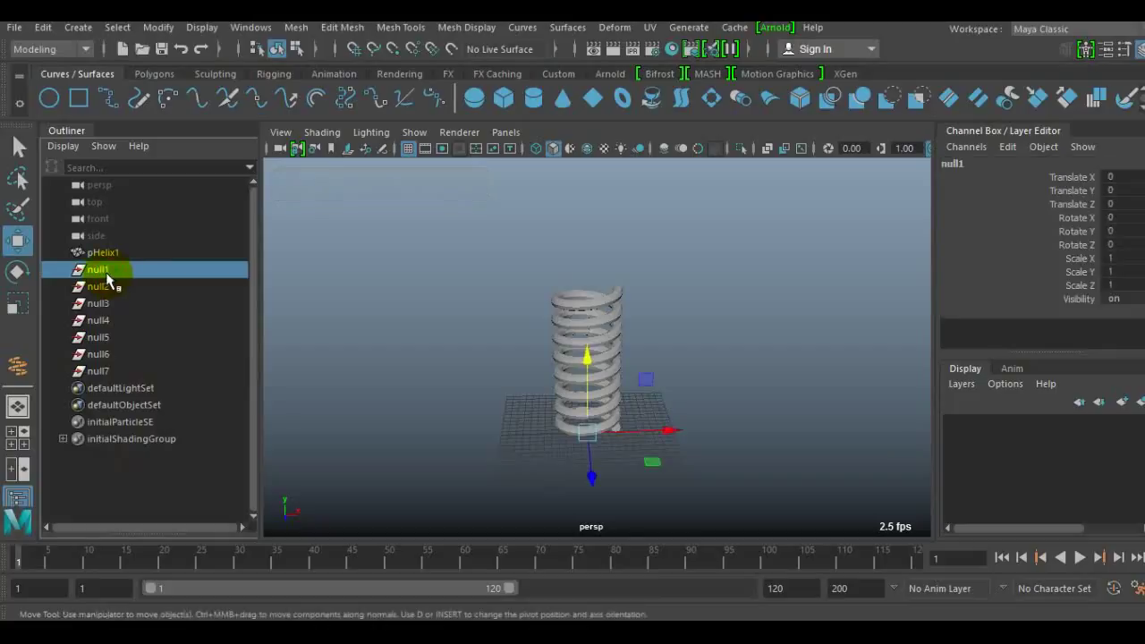
pyautogui.doubleClick(106, 272)
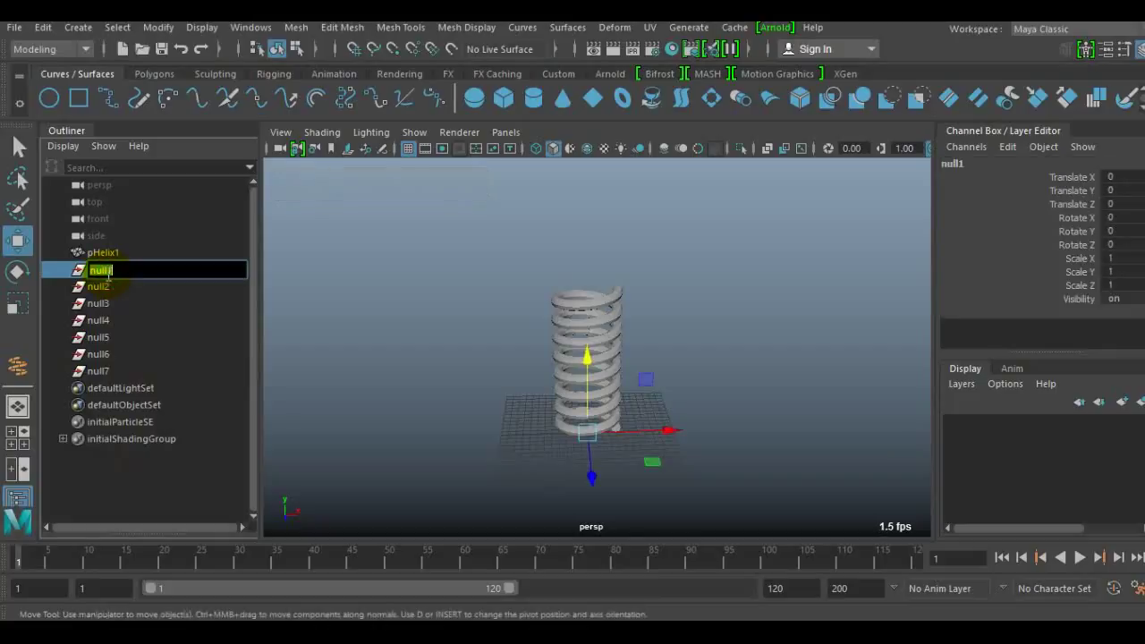
pyautogui.write('Spring_grp')
pyautogui.press('Return')
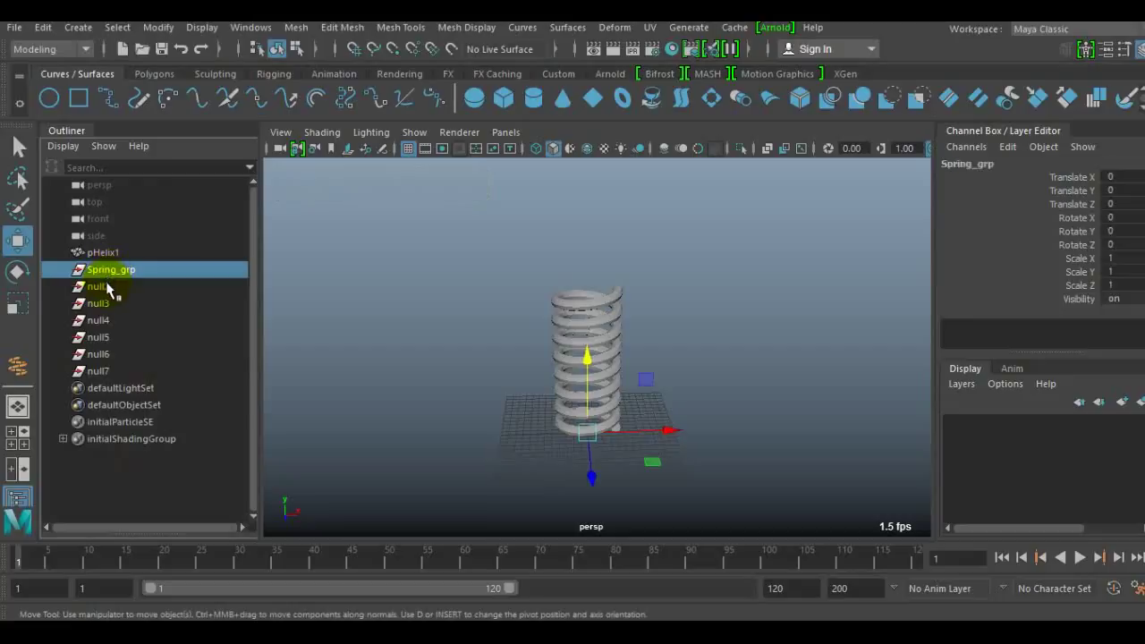
pyautogui.doubleClick(106, 286)
pyautogui.write('Spring mid grp')
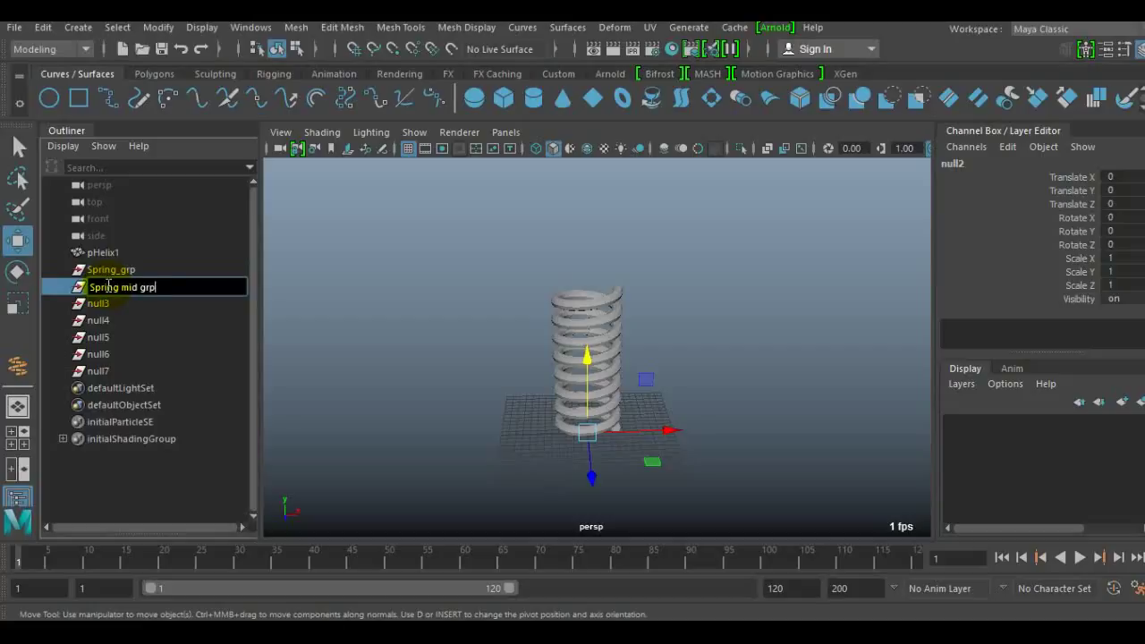
pyautogui.press('Return')
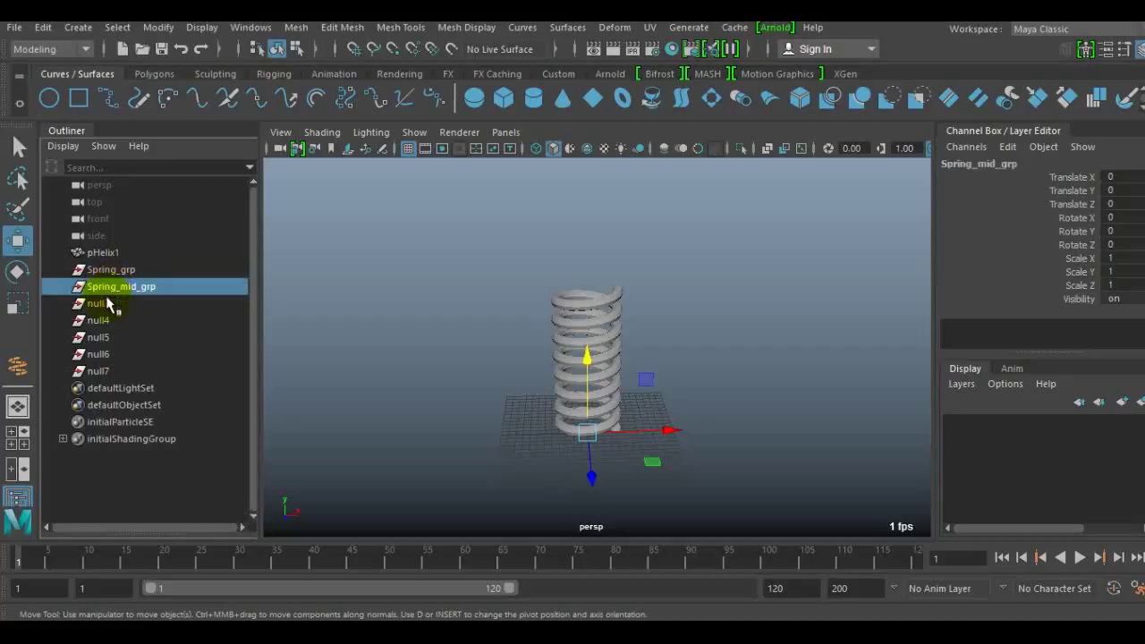
# Step: Rename the empty groups null3 and null4 as Spring_Start_grp and Spring_Start_1
pyautogui.doubleClick(108, 304)
pyautogui.write('Spring Start gr')
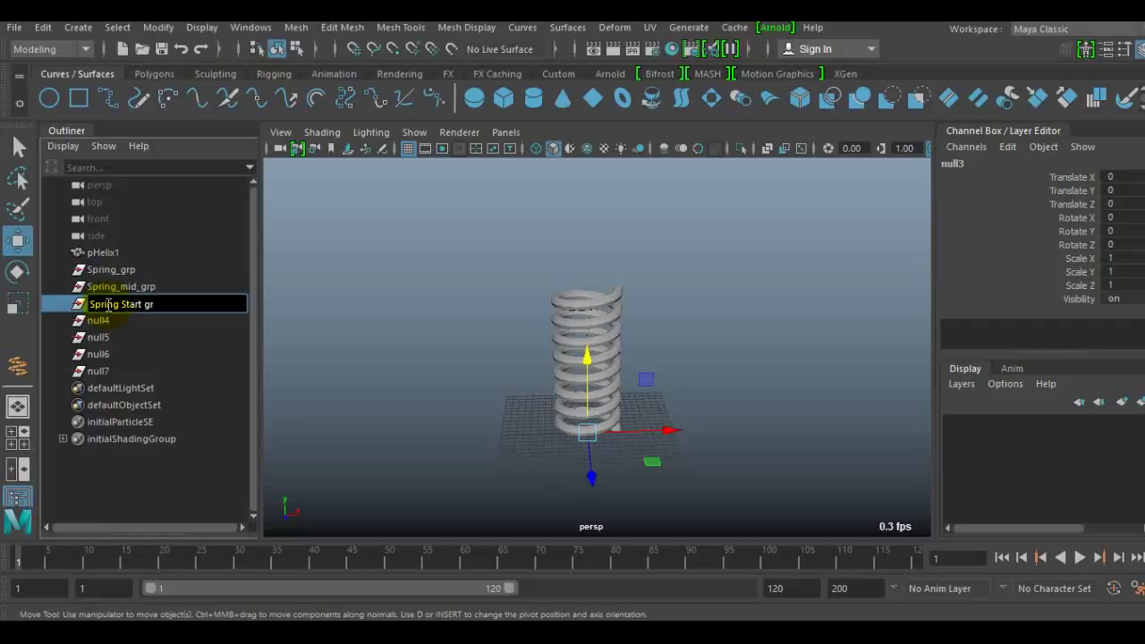
pyautogui.write('p')
pyautogui.press('Return')
pyautogui.doubleClick(107, 320)
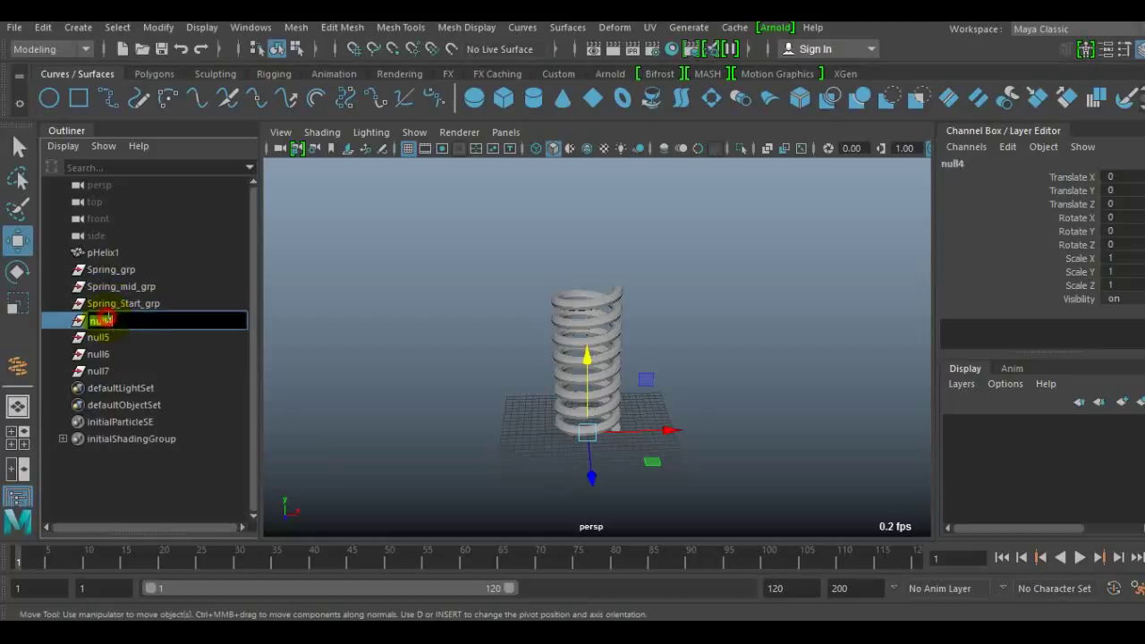
pyautogui.write('Spring_Start_1')
pyautogui.press('Return')
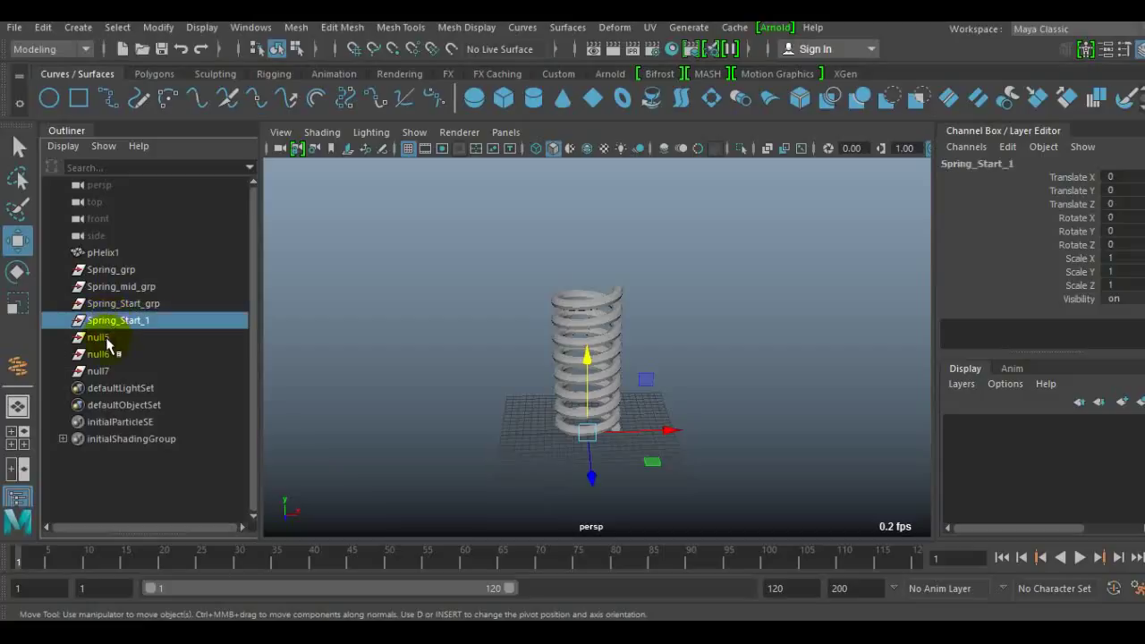
# Step: Rename the empty groups null5 and null6 as Spring_end_grp and Spring_end_1
pyautogui.doubleClick(105, 337)
pyautogui.write('Spring end')
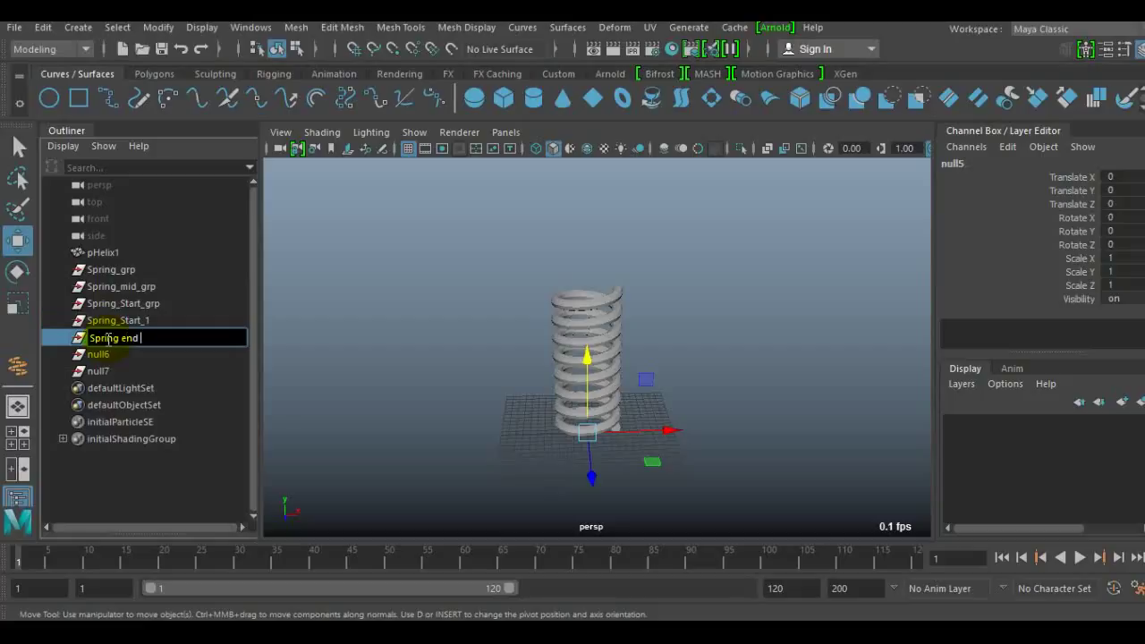
pyautogui.write('grp')
pyautogui.press('Return')
pyautogui.doubleClick(102, 354)
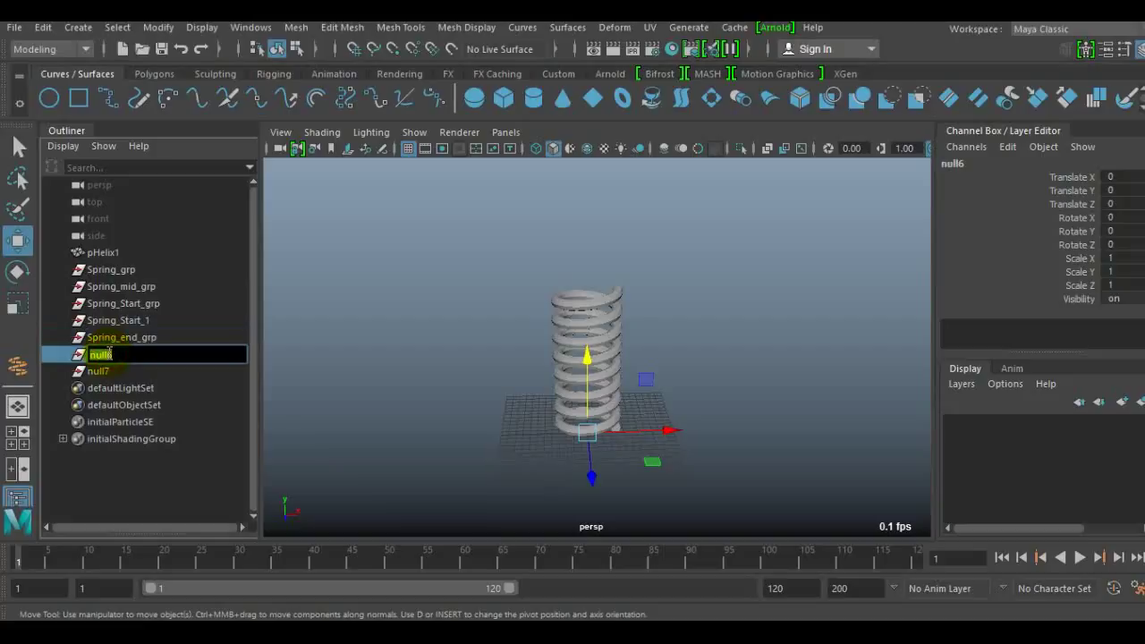
pyautogui.write('S')
pyautogui.write('pring end 1')
pyautogui.press('Return')
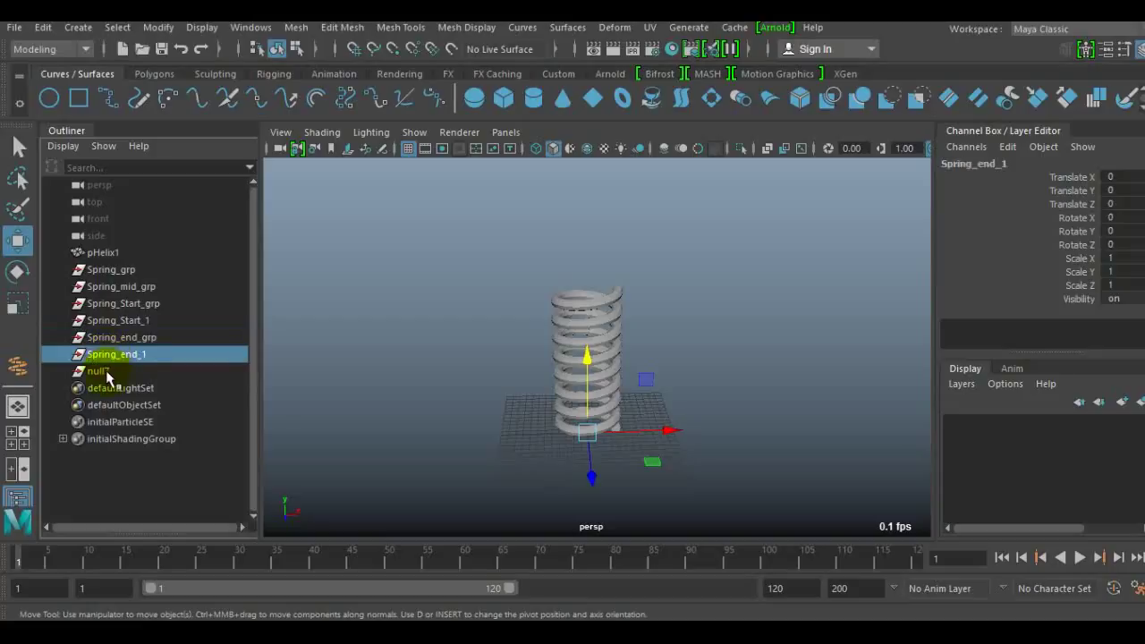
# Step: Rename the last empty group, null7, as Hight
pyautogui.doubleClick(103, 371)
pyautogui.write('Hight')
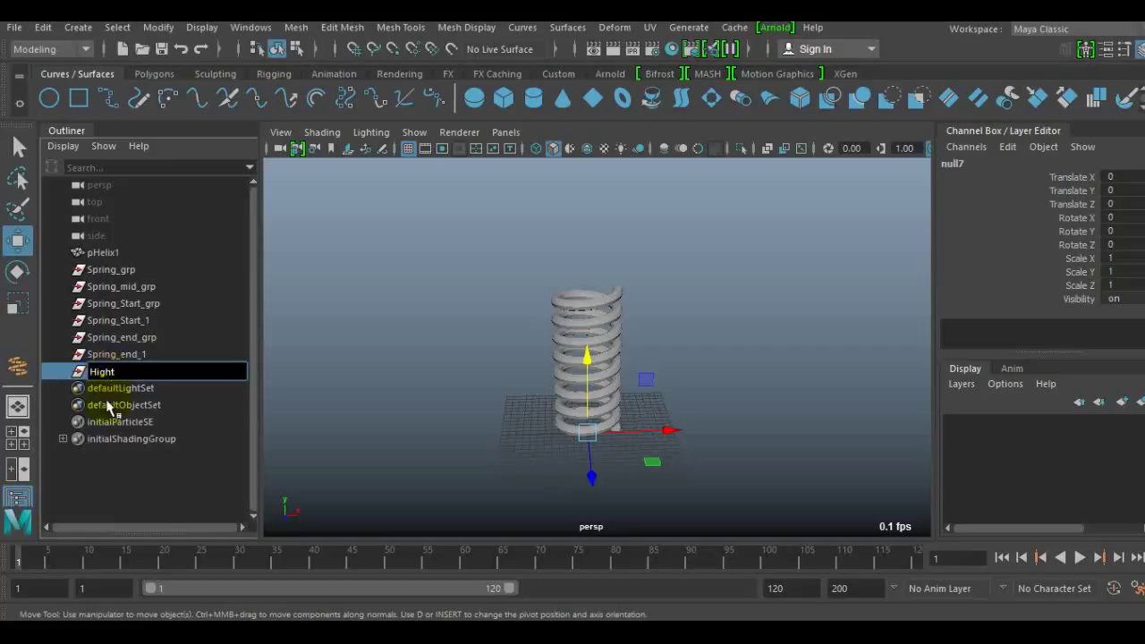
pyautogui.click(107, 390)
pyautogui.click(152, 374)
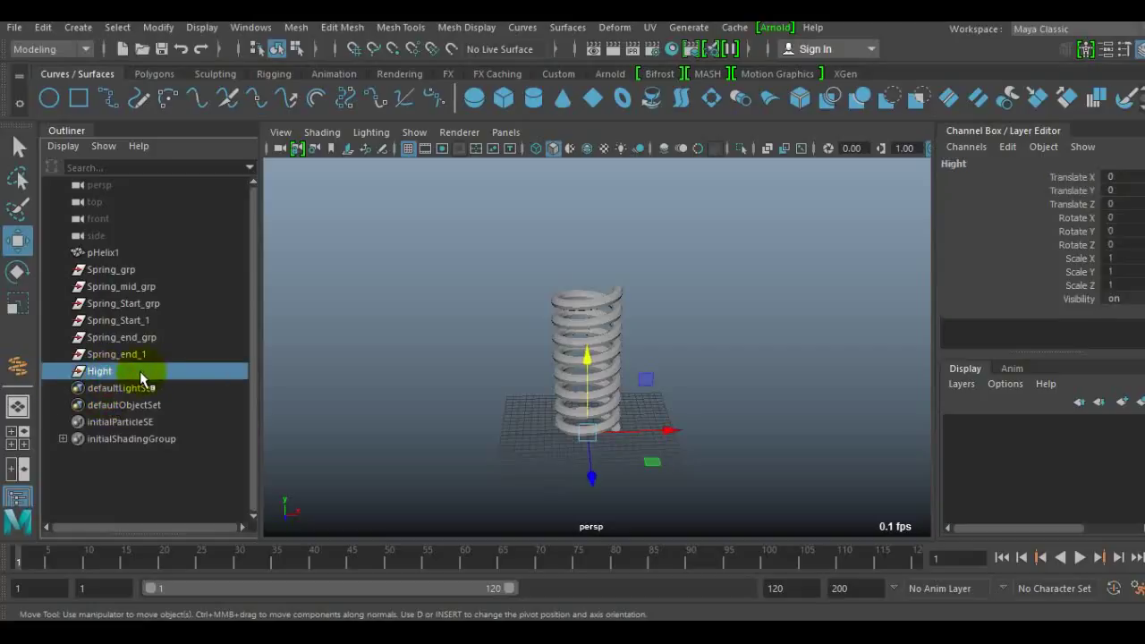
# Step: Set the Translate Y value of the Hight group to 20
pyautogui.click(1084, 194)
pyautogui.click(1118, 189)
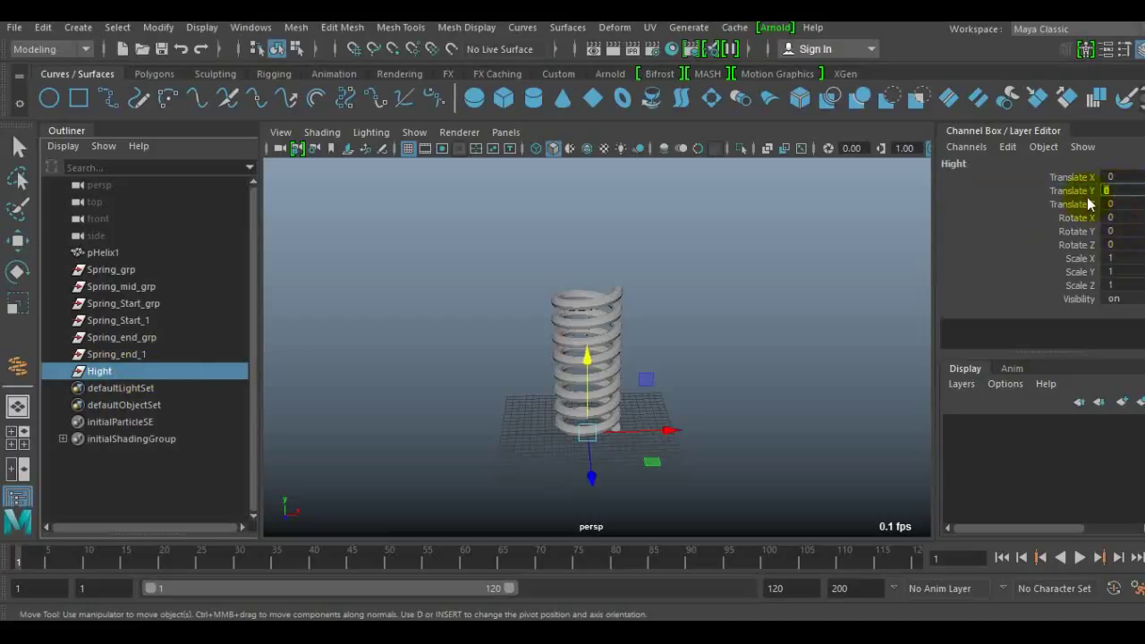
pyautogui.write('20')
pyautogui.press('Return')
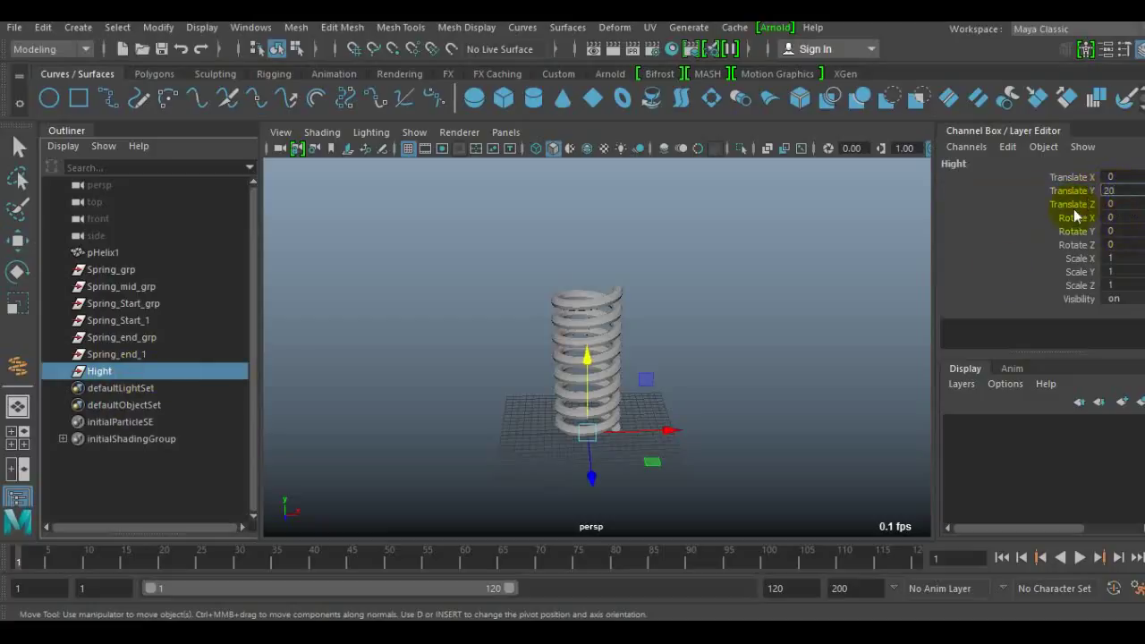
pyautogui.click(156, 371)
pyautogui.press('w')
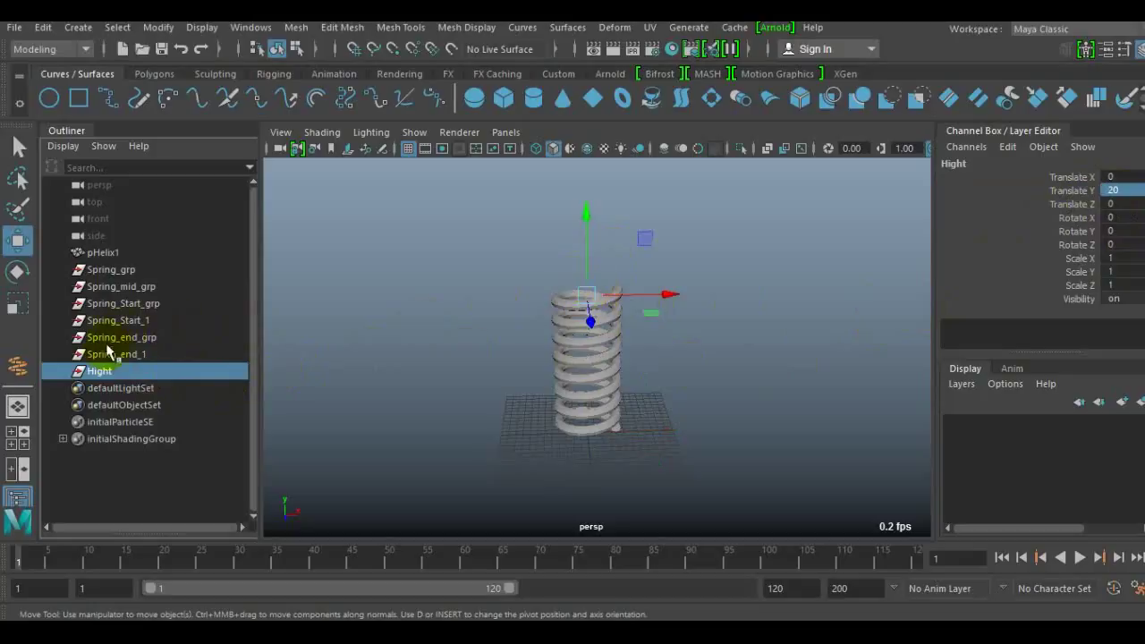
# Step: Set the Translate Y value of Spring_Start_grp to 20
pyautogui.click(106, 305)
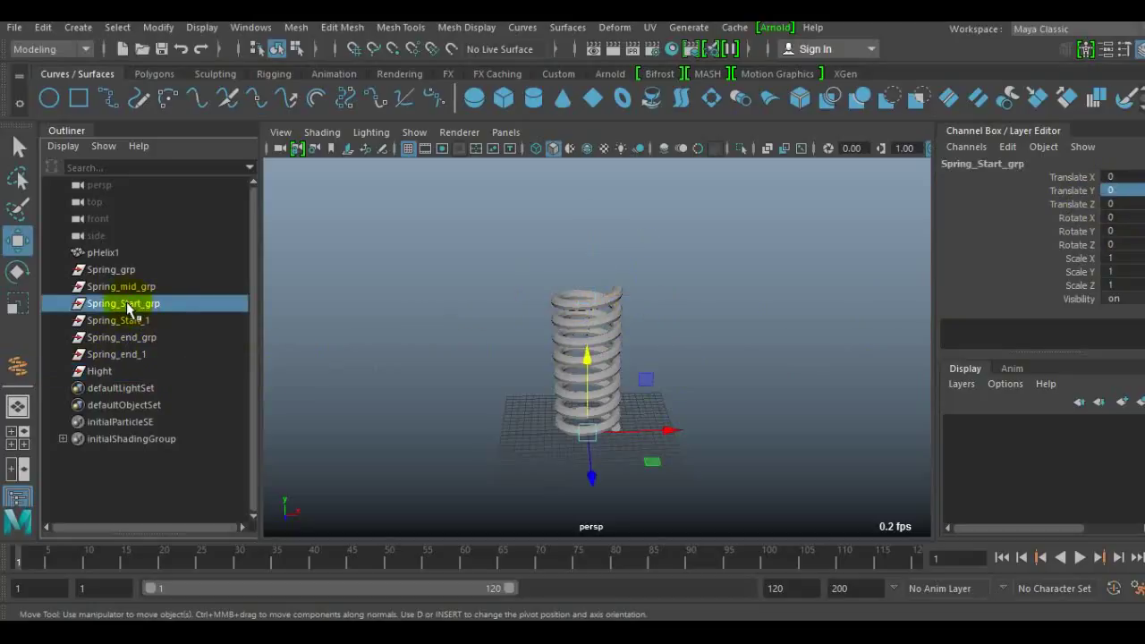
pyautogui.click(1117, 196)
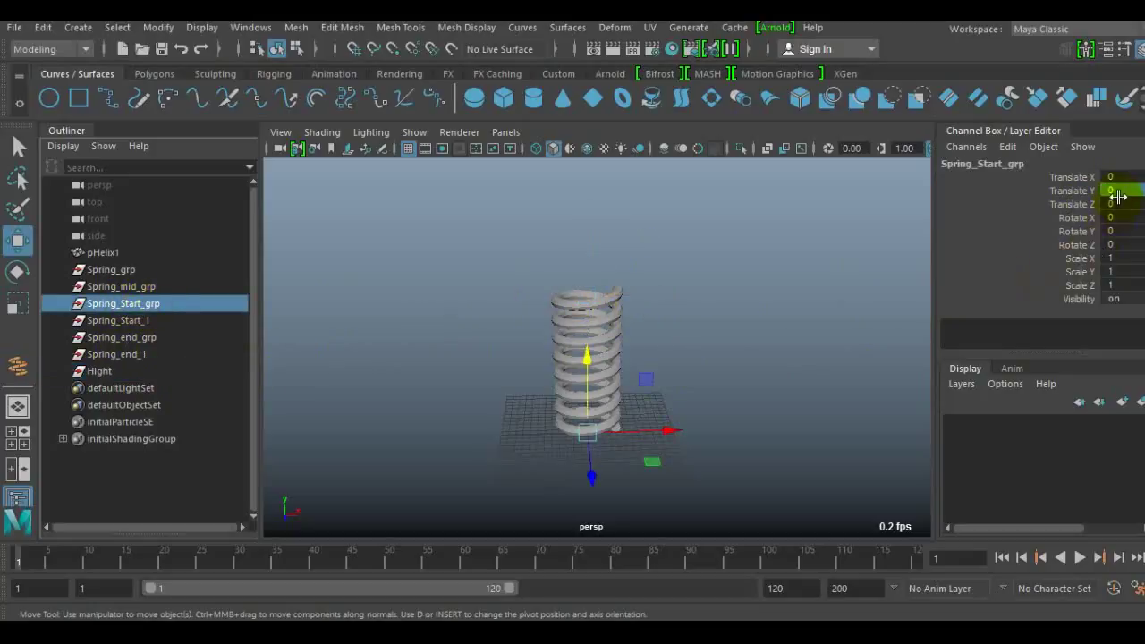
pyautogui.write('20')
pyautogui.click(1066, 205)
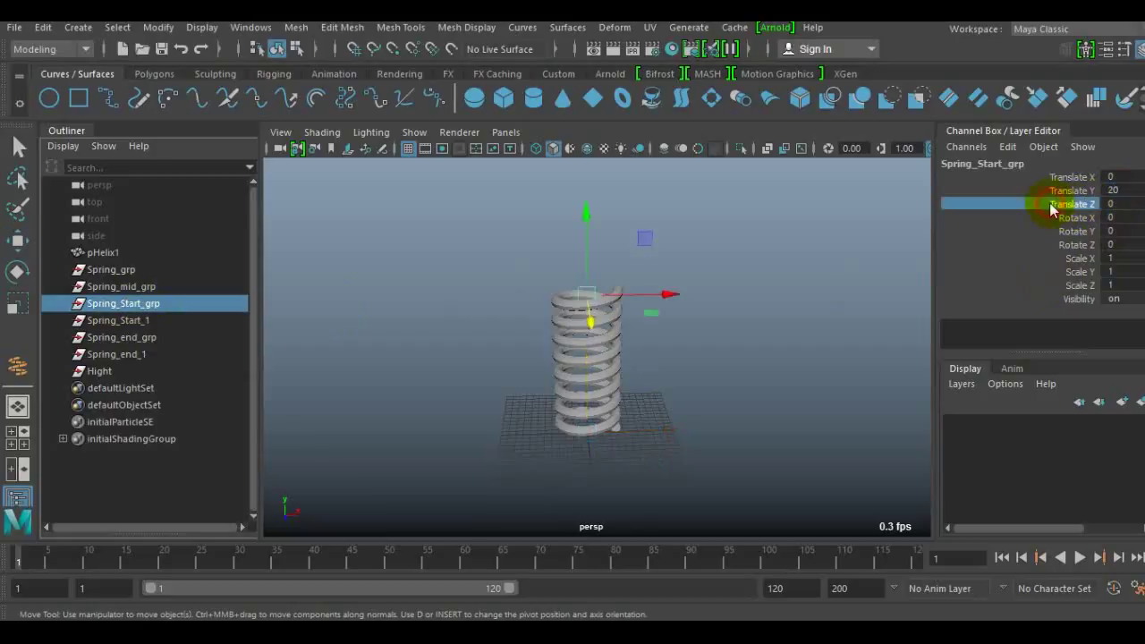
pyautogui.click(604, 307)
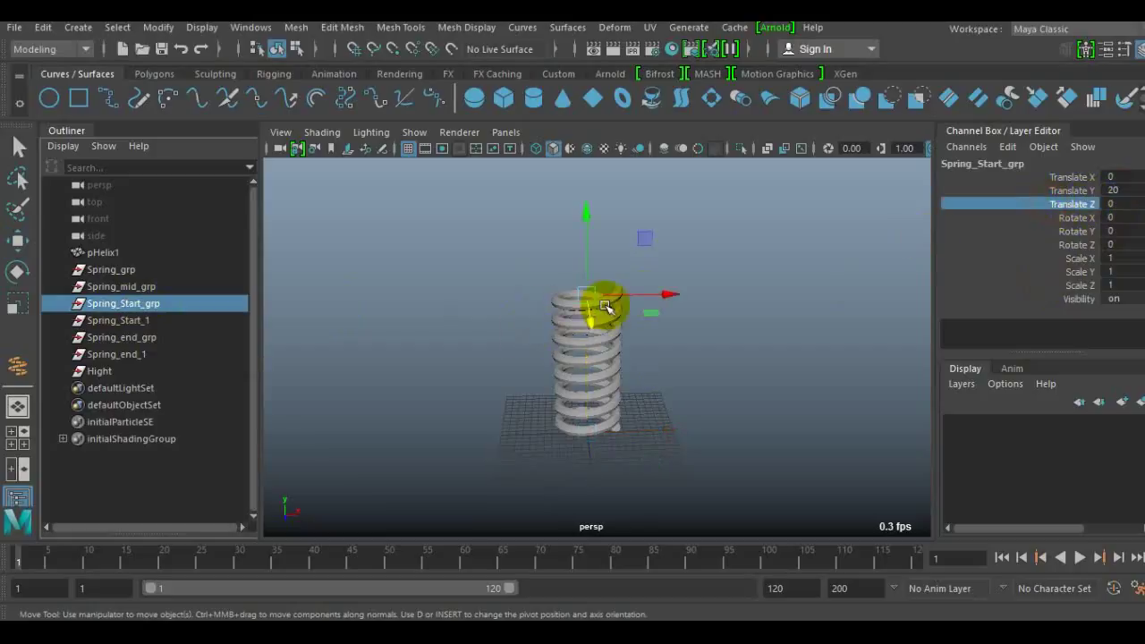
# Step: Parent Spring_Start_1 under Spring_Start_grp
pyautogui.click(136, 356)
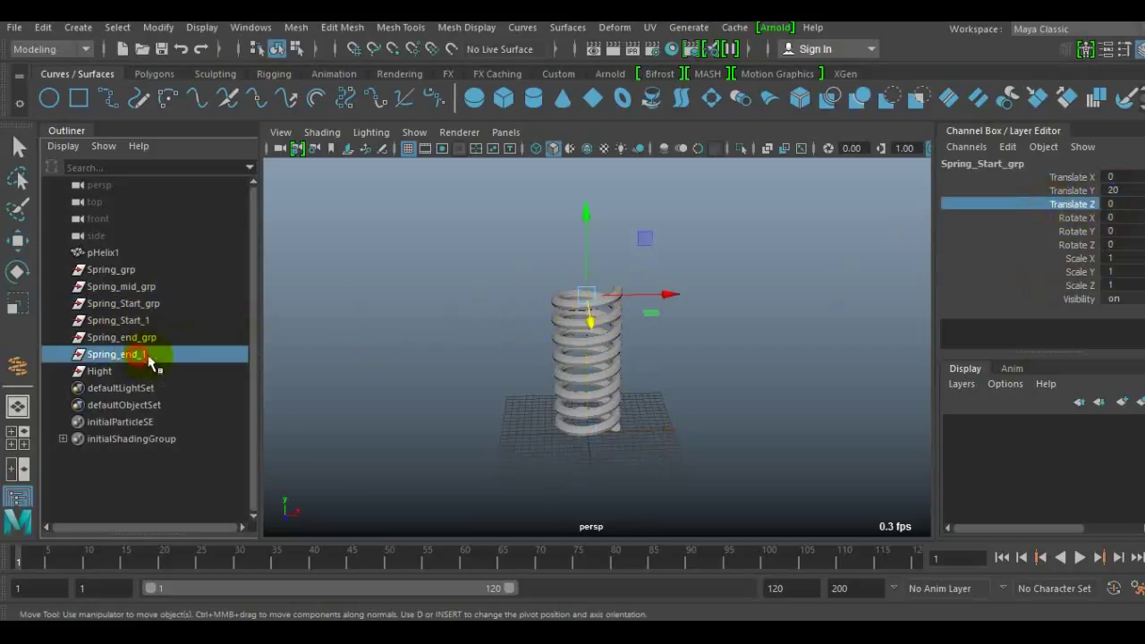
pyautogui.click(129, 322)
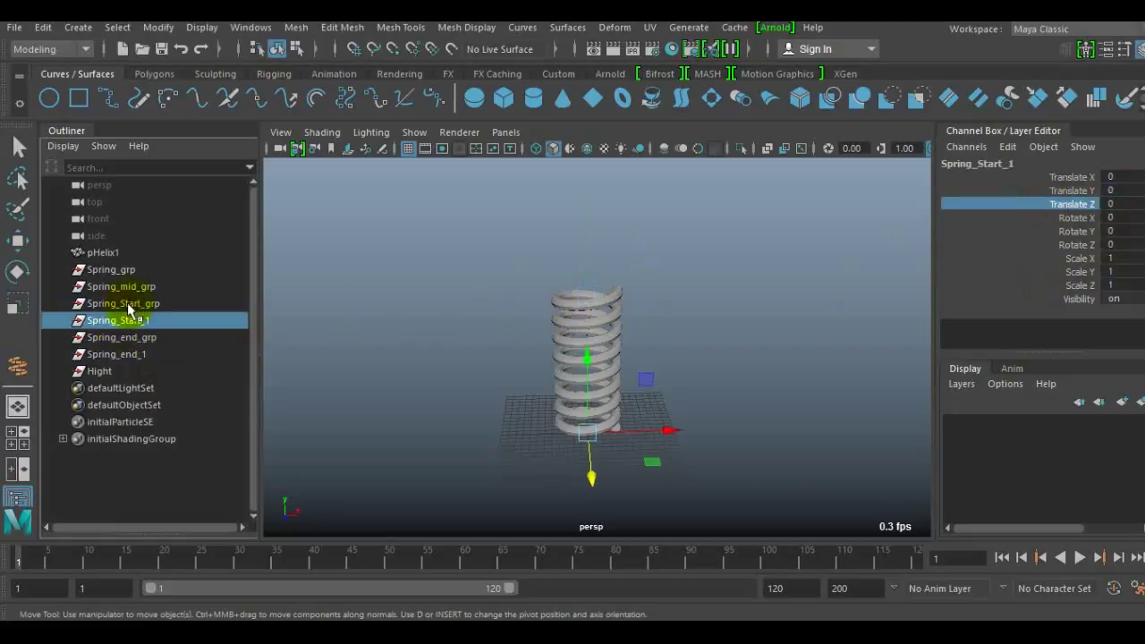
pyautogui.keyDown('shift'); pyautogui.click(131, 306); pyautogui.keyUp('shift')
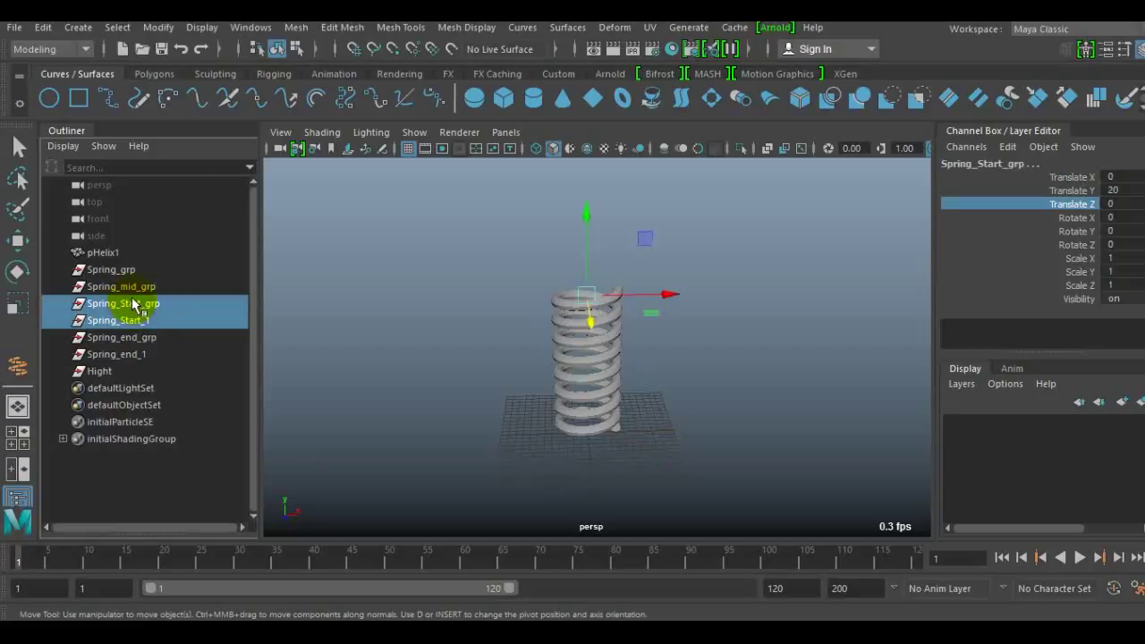
pyautogui.press('p')
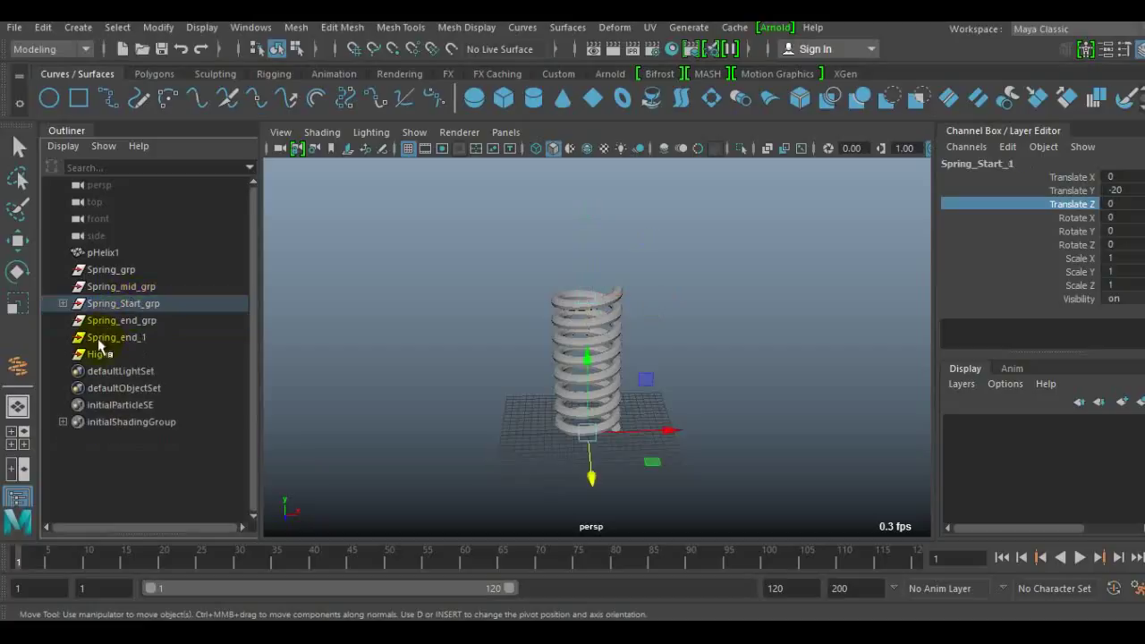
# Step: Parent Spring_end_1 under Spring_end_grp
pyautogui.click(109, 340)
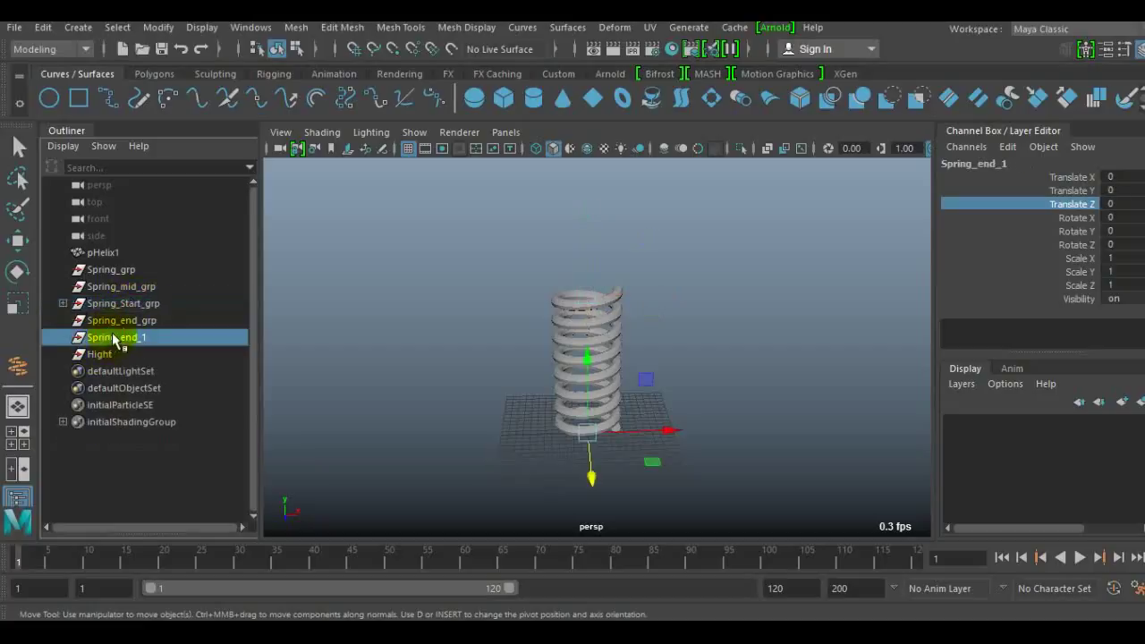
pyautogui.moveTo(132, 329); pyautogui.dragTo(164, 329)
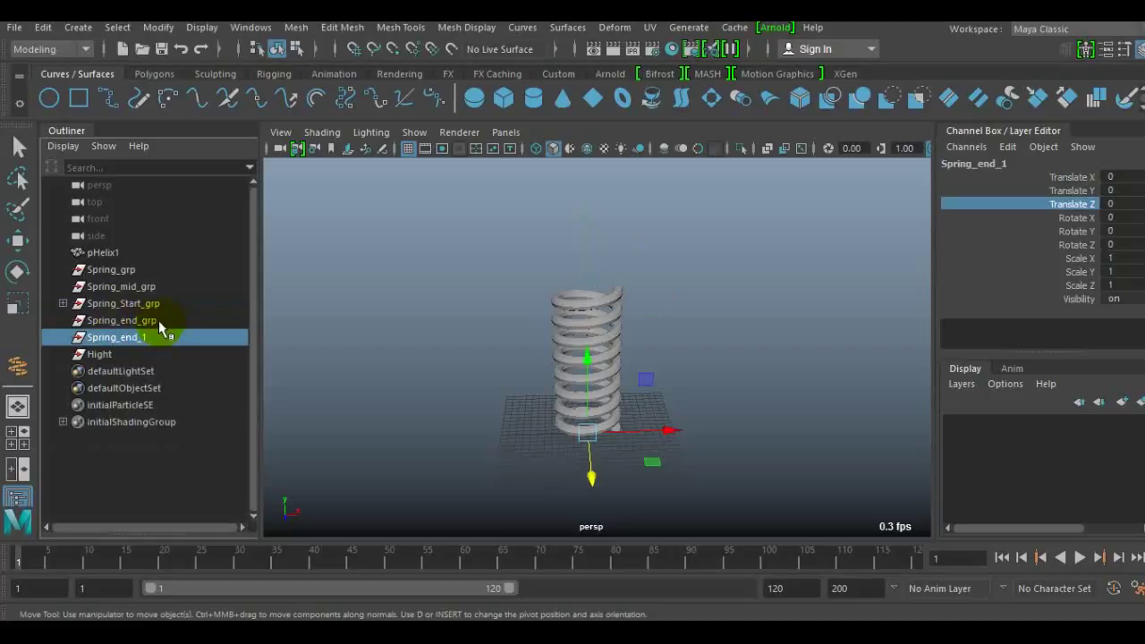
pyautogui.keyDown('ctrl'); pyautogui.click(158, 322); pyautogui.keyUp('ctrl')
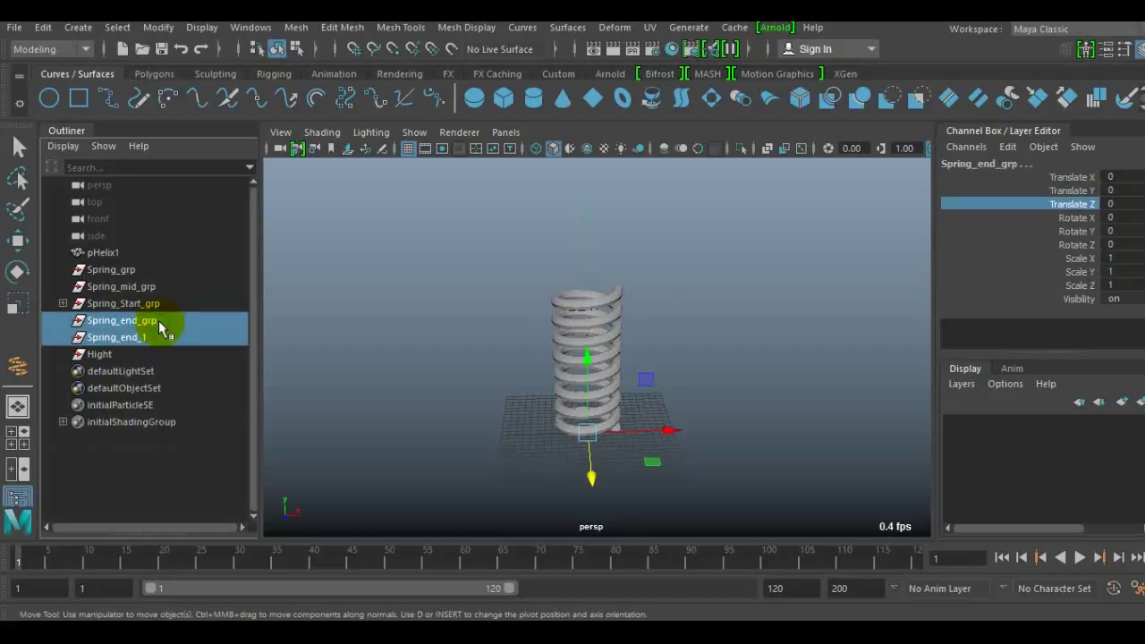
pyautogui.press('p')
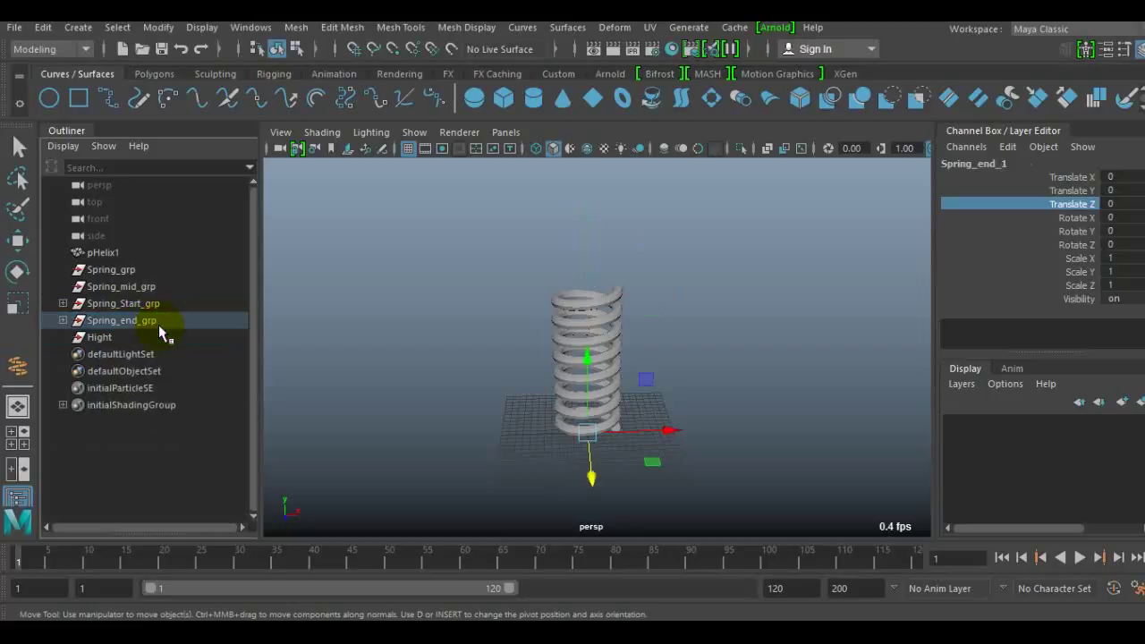
# Step: Parent the Hight group under Spring_end_1 and check the nested hierarchy inside Spring_end_grp
pyautogui.click(63, 322)
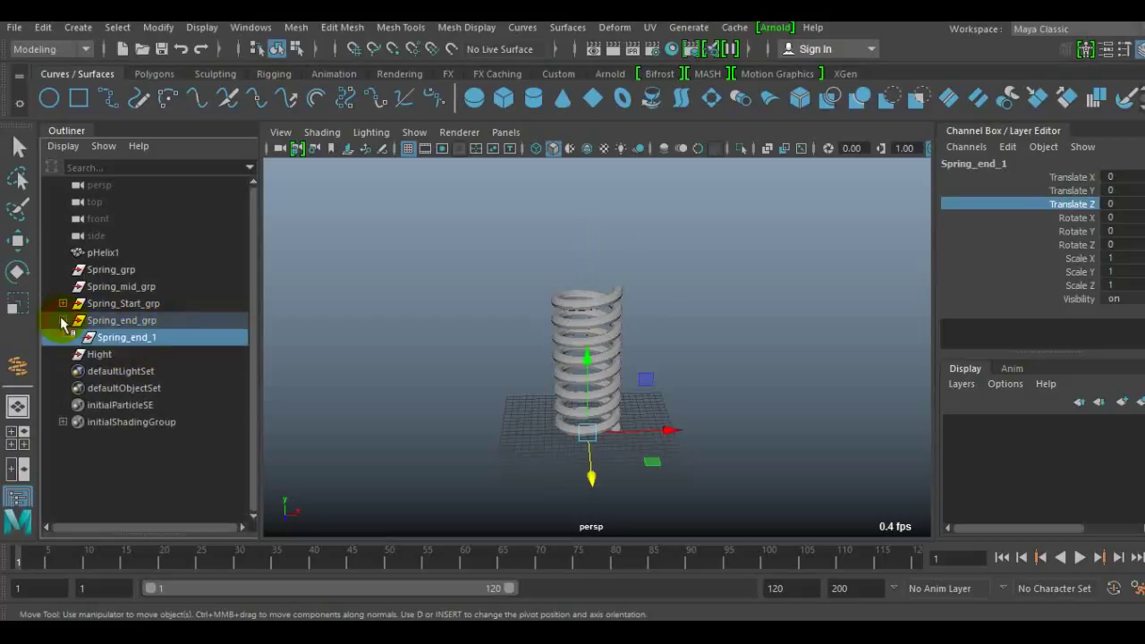
pyautogui.click(107, 354)
pyautogui.keyDown('ctrl'); pyautogui.click(150, 339); pyautogui.keyUp('ctrl')
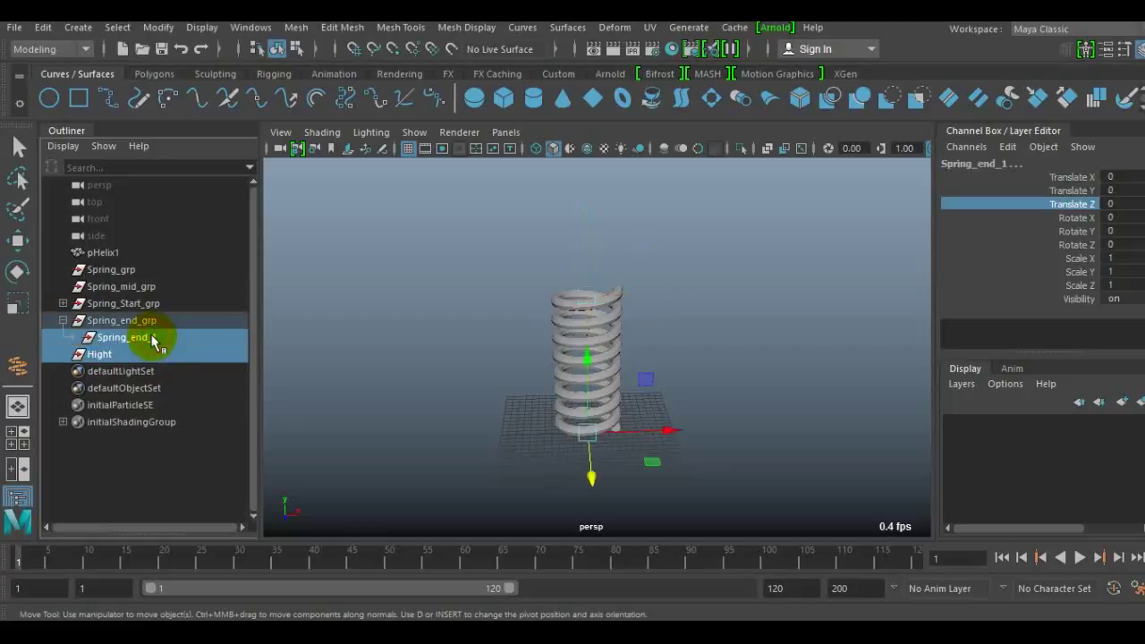
pyautogui.press('p')
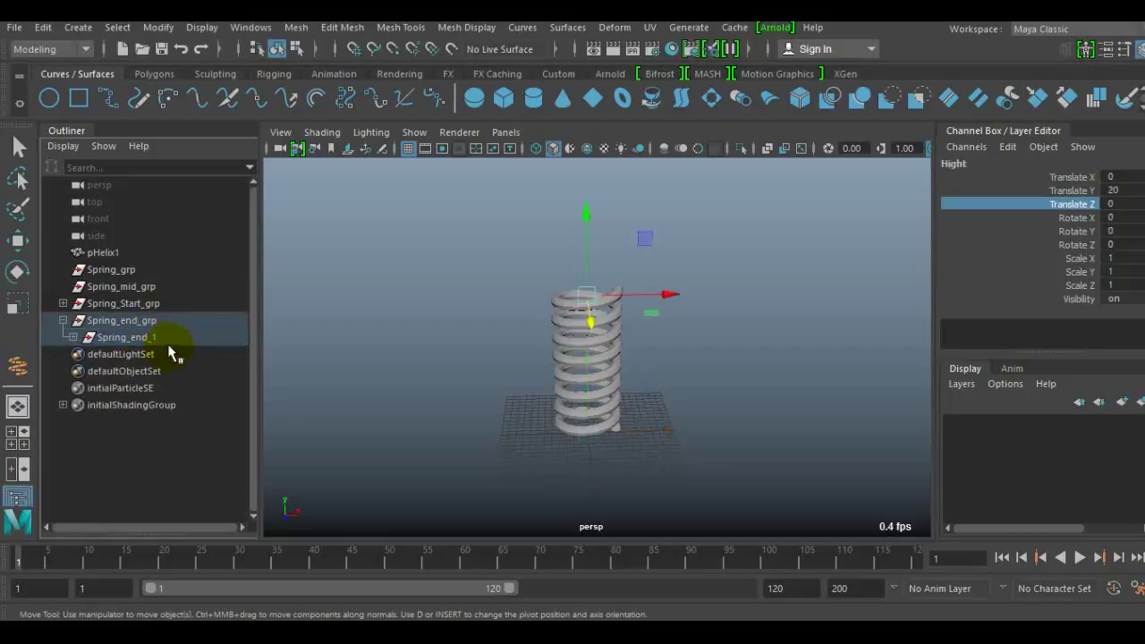
pyautogui.click(71, 338)
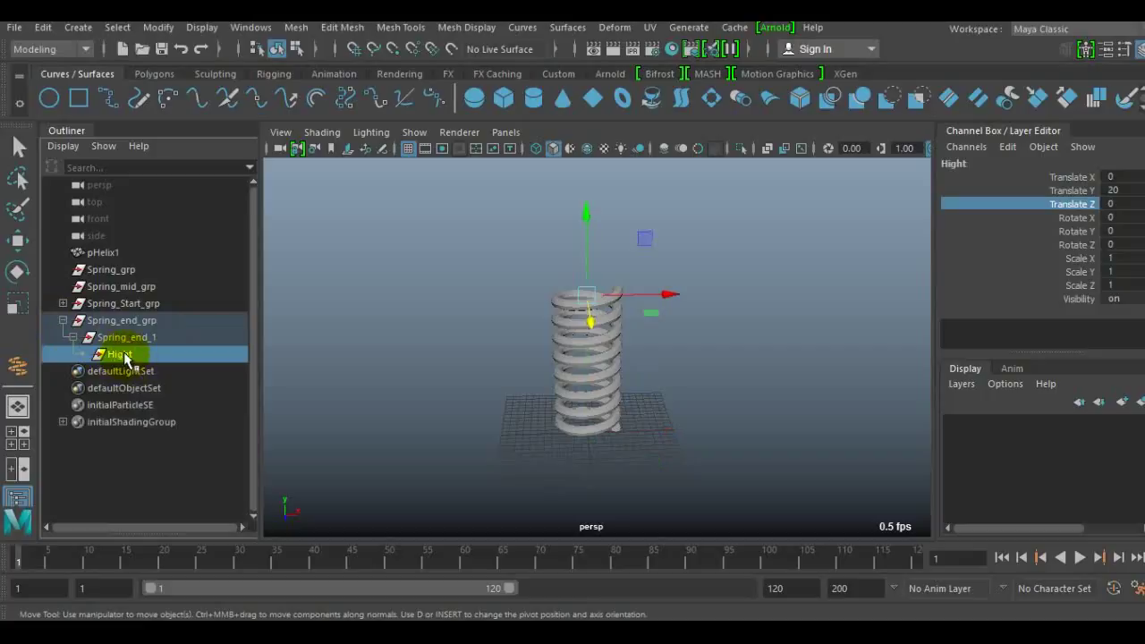
pyautogui.click(115, 337)
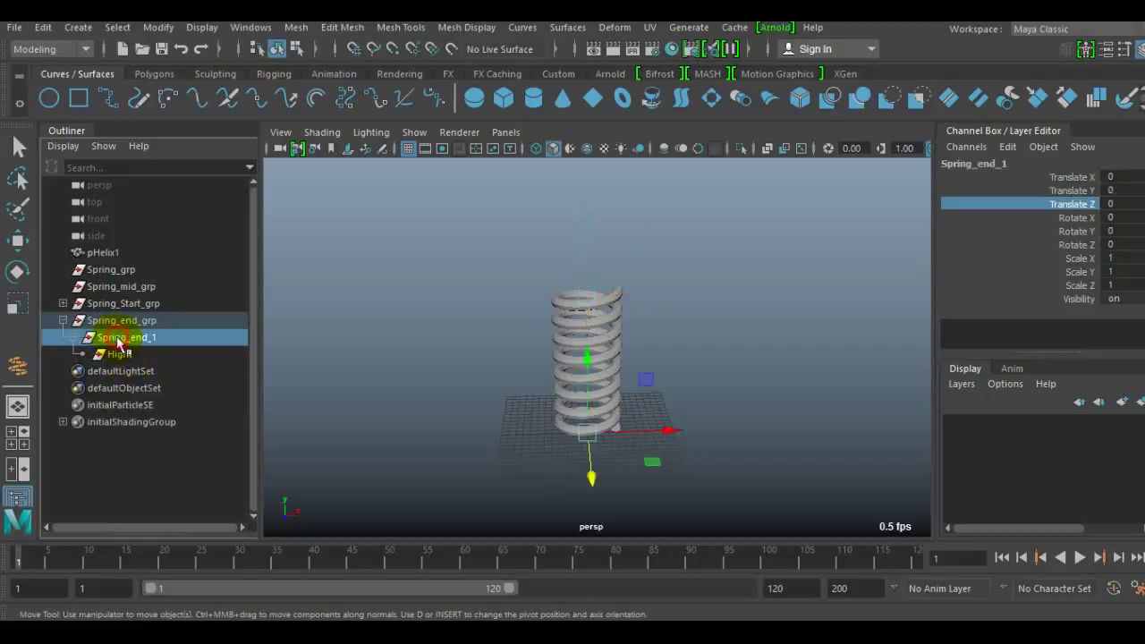
pyautogui.click(62, 320)
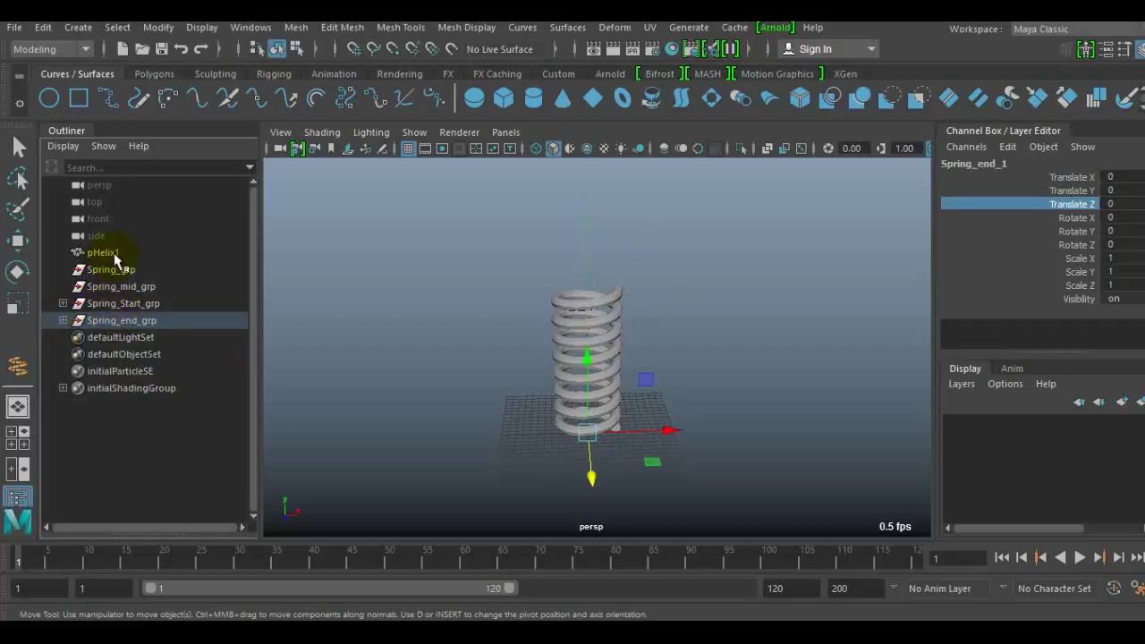
# Step: Parent pHelix1, Spring_mid_grp, Spring_Start_grp and Spring_end_grp under Spring_grp and expand the resulting hierarchy
pyautogui.click(103, 252)
pyautogui.keyDown('ctrl'); pyautogui.click(124, 287); pyautogui.keyUp('ctrl')
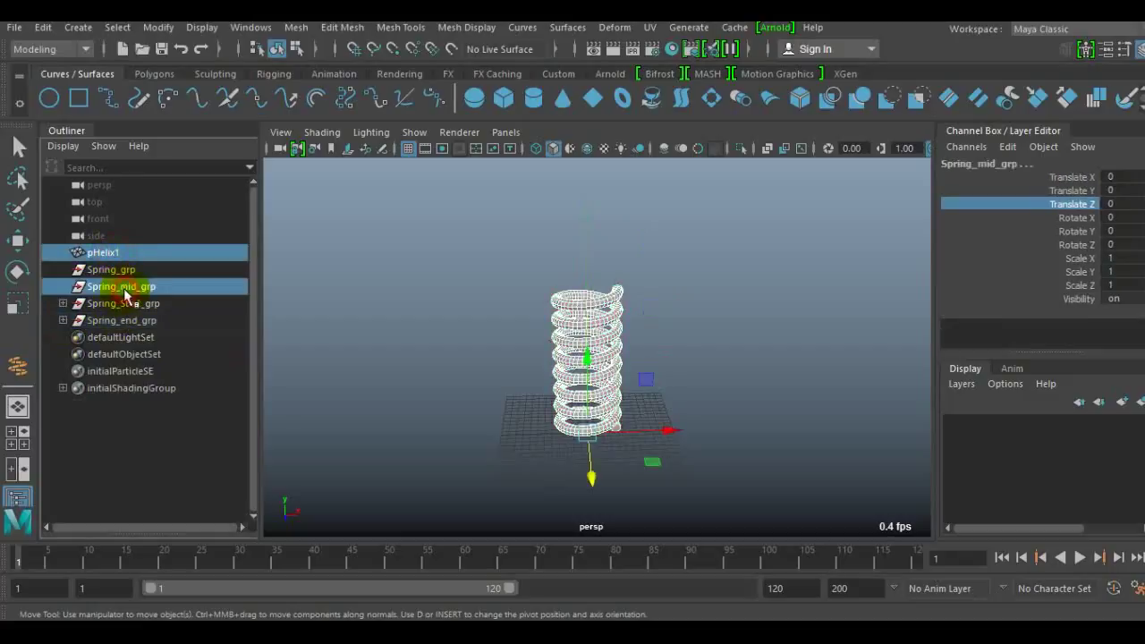
pyautogui.keyDown('ctrl'); pyautogui.click(122, 304); pyautogui.keyUp('ctrl')
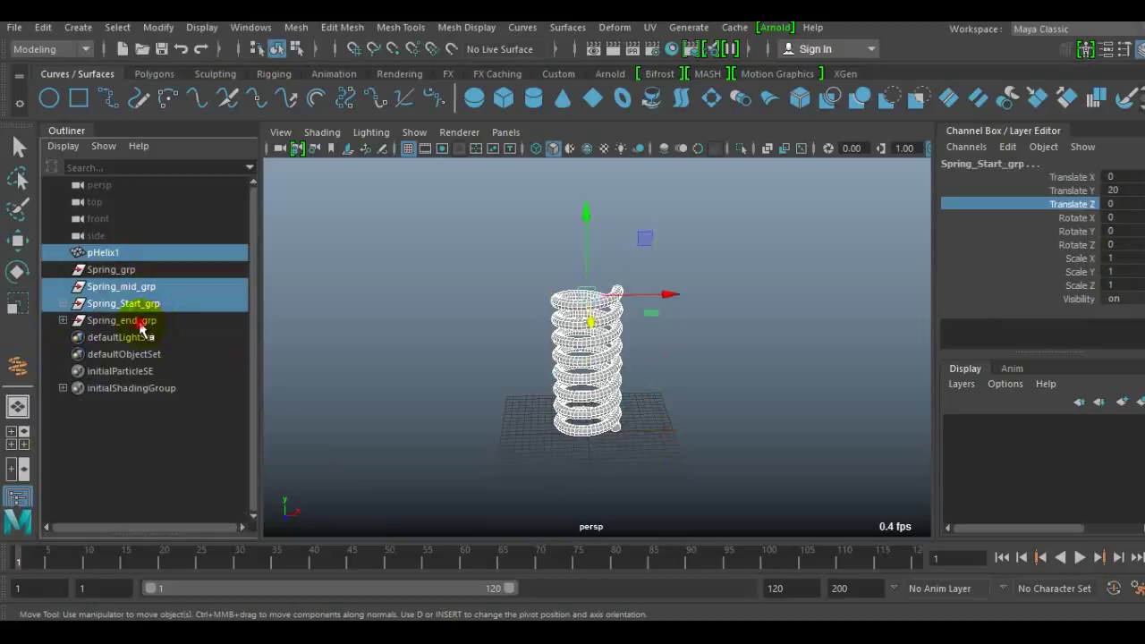
pyautogui.keyDown('ctrl'); pyautogui.click(139, 324); pyautogui.keyUp('ctrl')
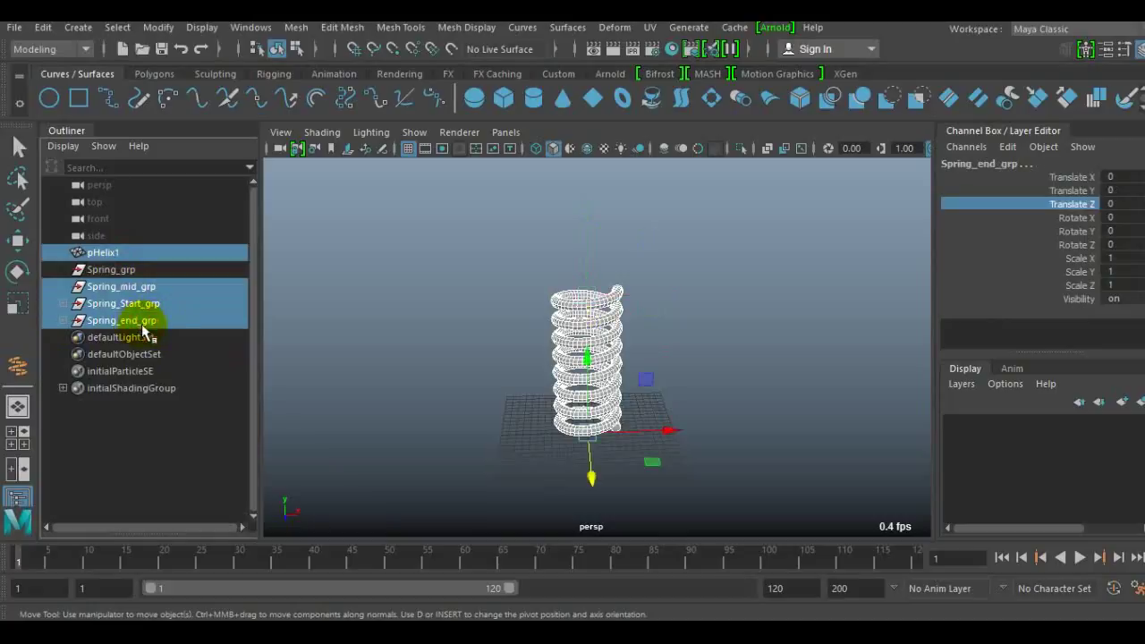
pyautogui.keyDown('ctrl'); pyautogui.click(112, 271); pyautogui.keyUp('ctrl')
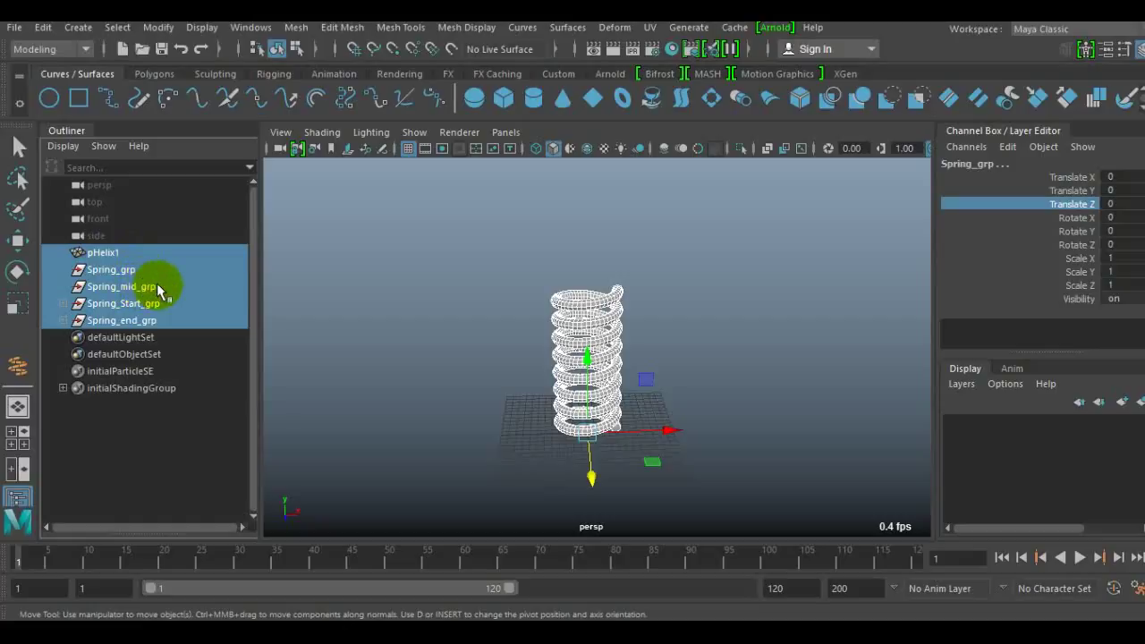
pyautogui.moveTo(129, 268); pyautogui.dragTo(127, 262)
pyautogui.click(111, 253)
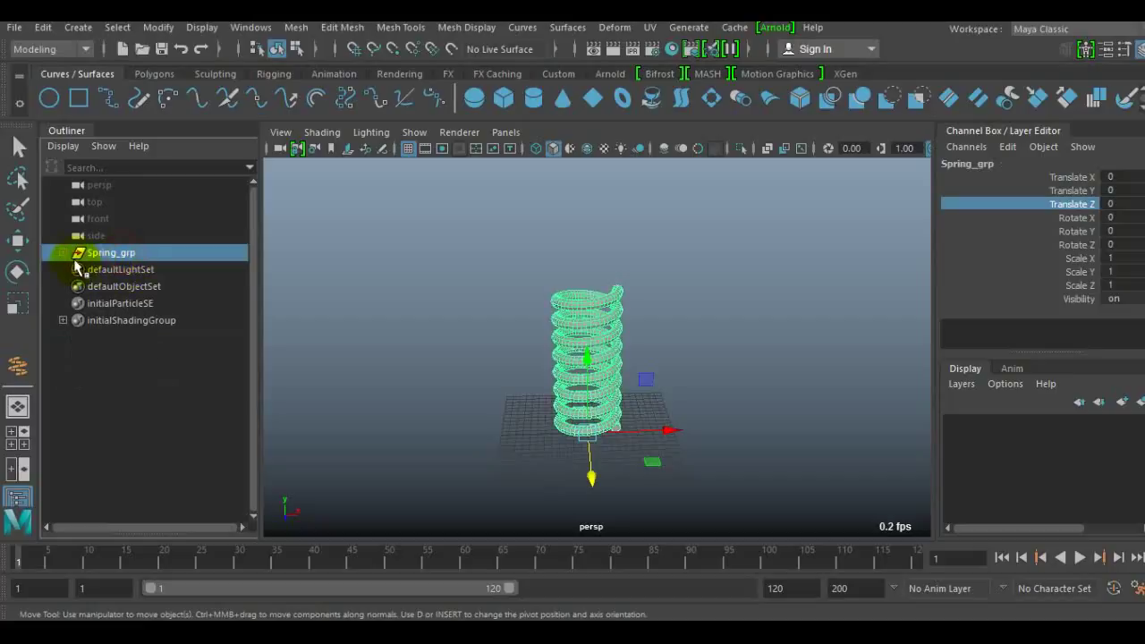
pyautogui.click(63, 253)
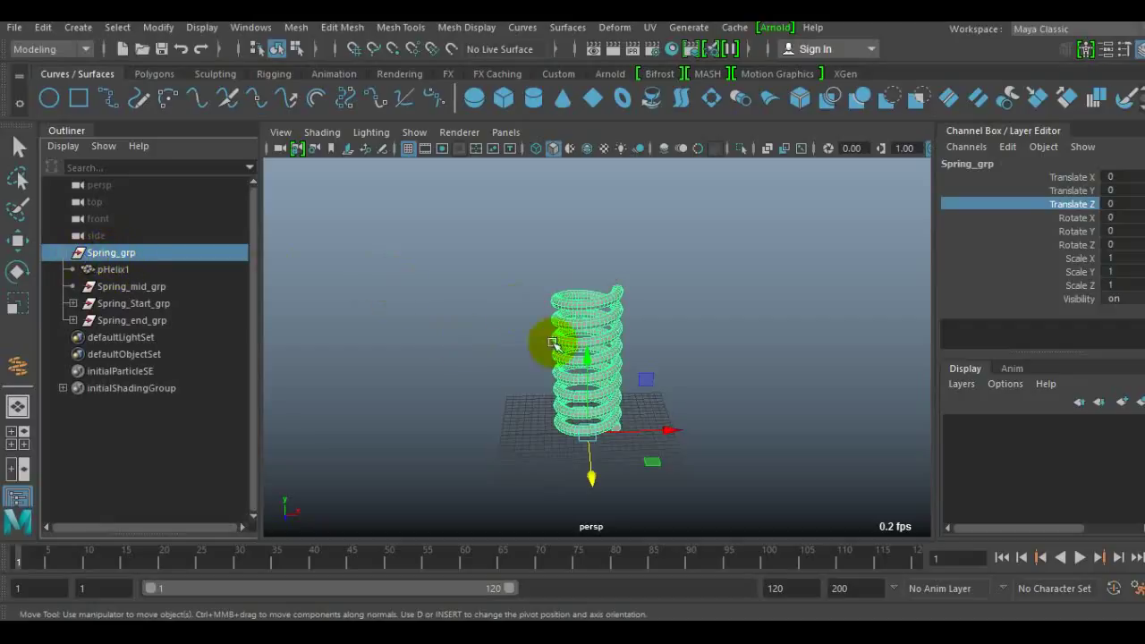
# Step: Turn on the local rotation axes display for Spring_Start_grp
pyautogui.click(134, 304)
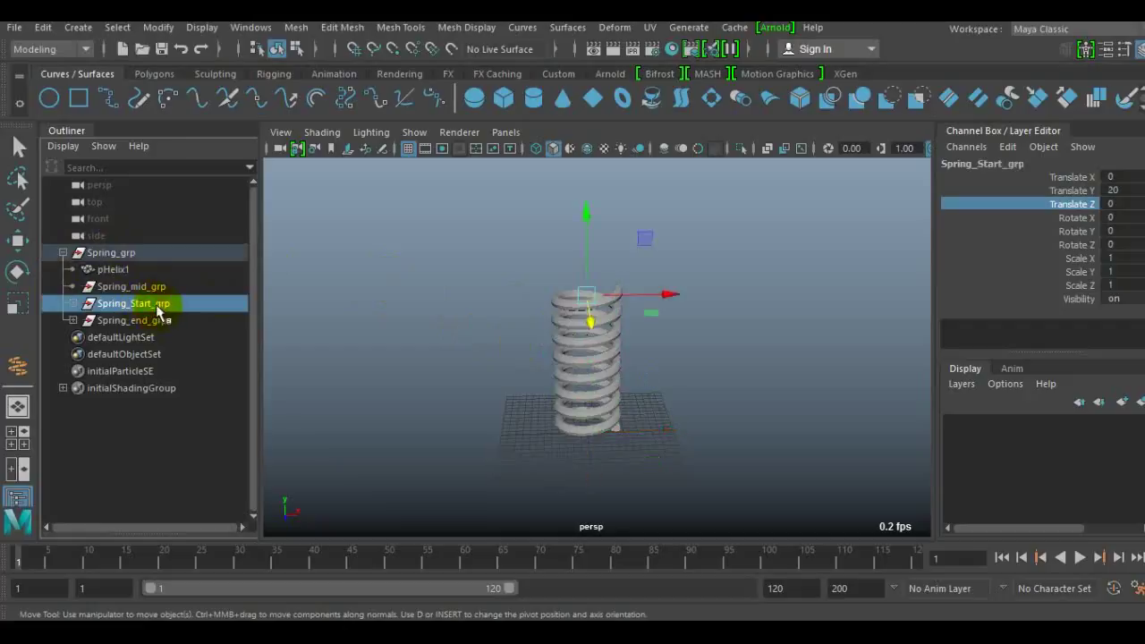
pyautogui.click(230, 32)
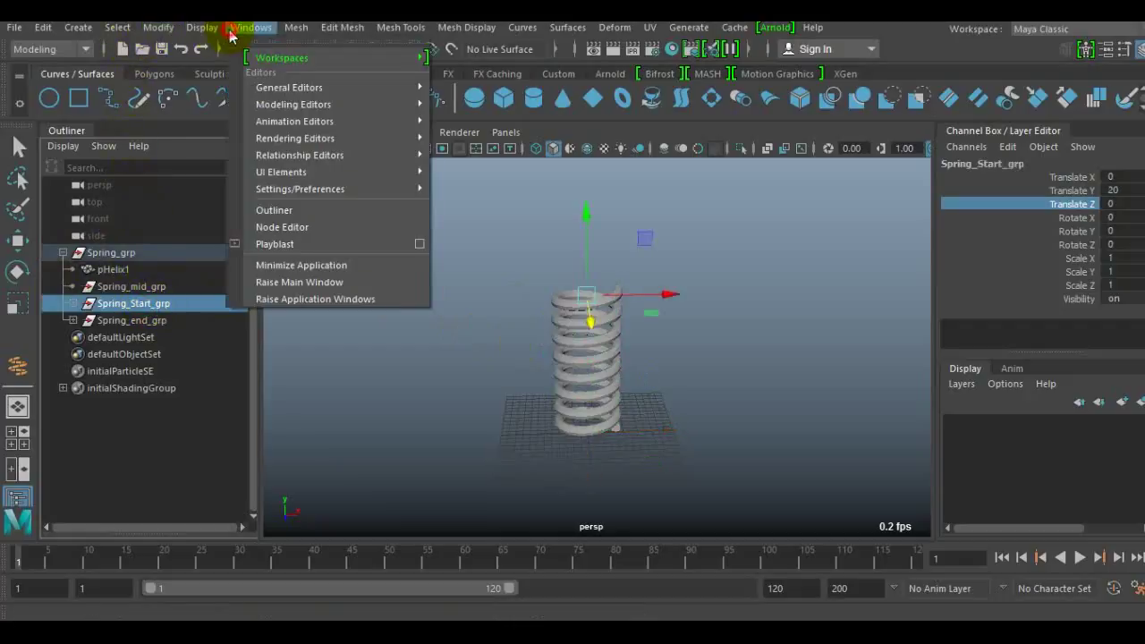
pyautogui.moveTo(201, 29)
pyautogui.moveTo(256, 224)
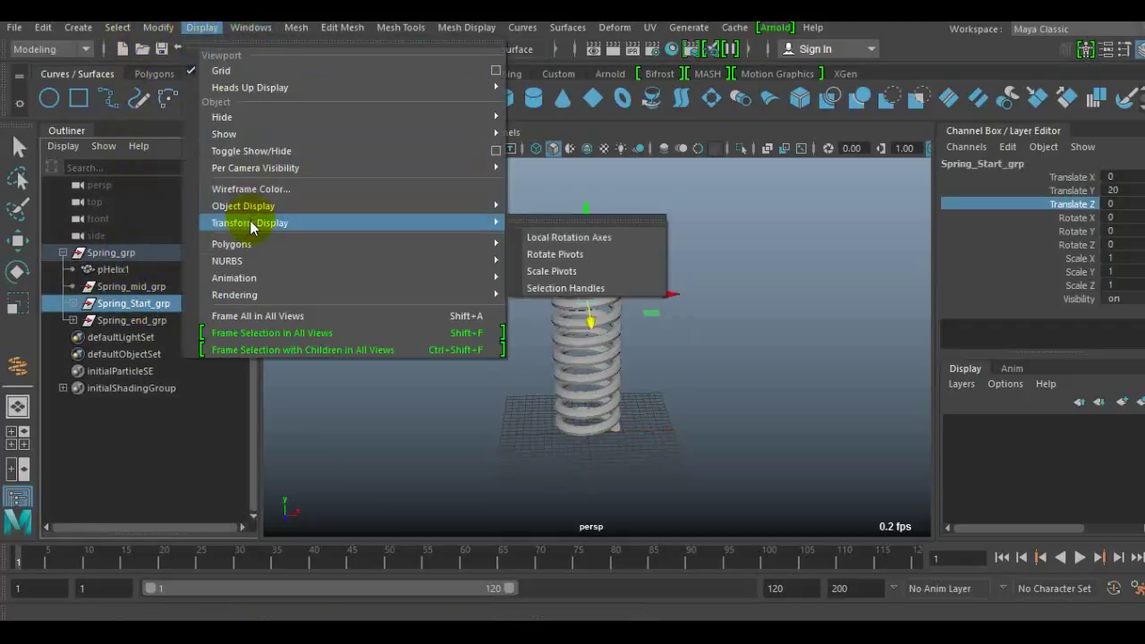
pyautogui.click(582, 240)
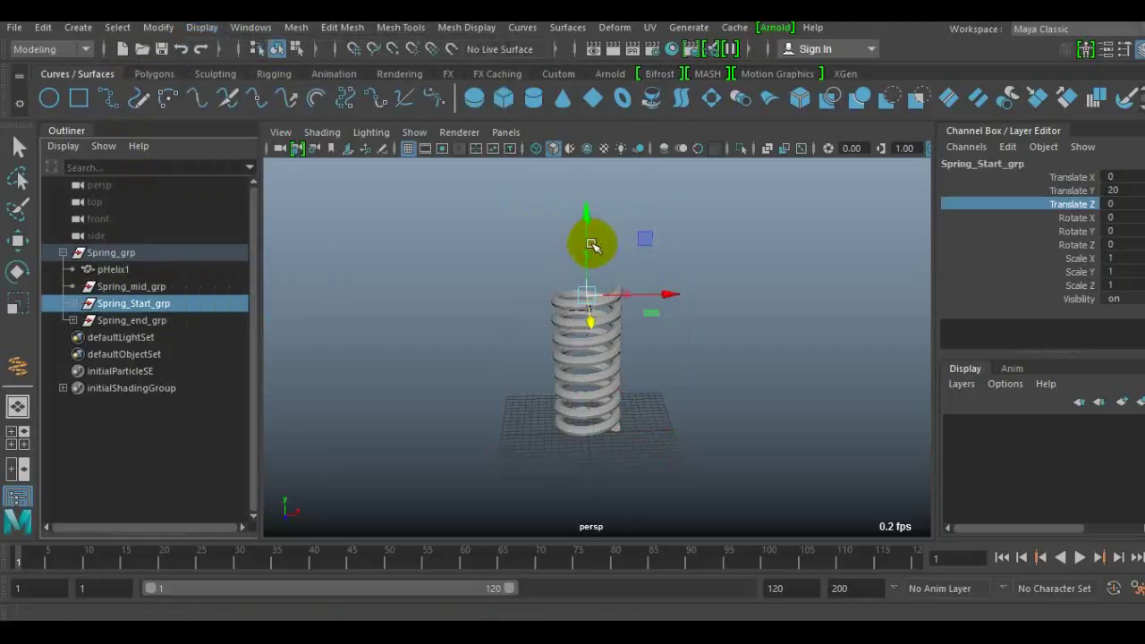
# Step: Switch to a full-size front view focused on the upper end of the spring
pyautogui.keyDown('alt'); pyautogui.moveTo(577, 281); pyautogui.dragTo(655, 286); pyautogui.keyUp('alt')
pyautogui.keyDown('alt'); pyautogui.moveTo(664, 286); pyautogui.dragTo(804, 307, button='right'); pyautogui.keyUp('alt')
pyautogui.keyDown('alt'); pyautogui.moveTo(771, 312); pyautogui.dragTo(728, 400, button='middle'); pyautogui.keyUp('alt')
pyautogui.keyDown('alt'); pyautogui.moveTo(688, 381); pyautogui.dragTo(807, 368); pyautogui.keyUp('alt')
pyautogui.click(807, 368)
pyautogui.keyDown('alt'); pyautogui.moveTo(695, 337); pyautogui.dragTo(473, 332); pyautogui.keyUp('alt')
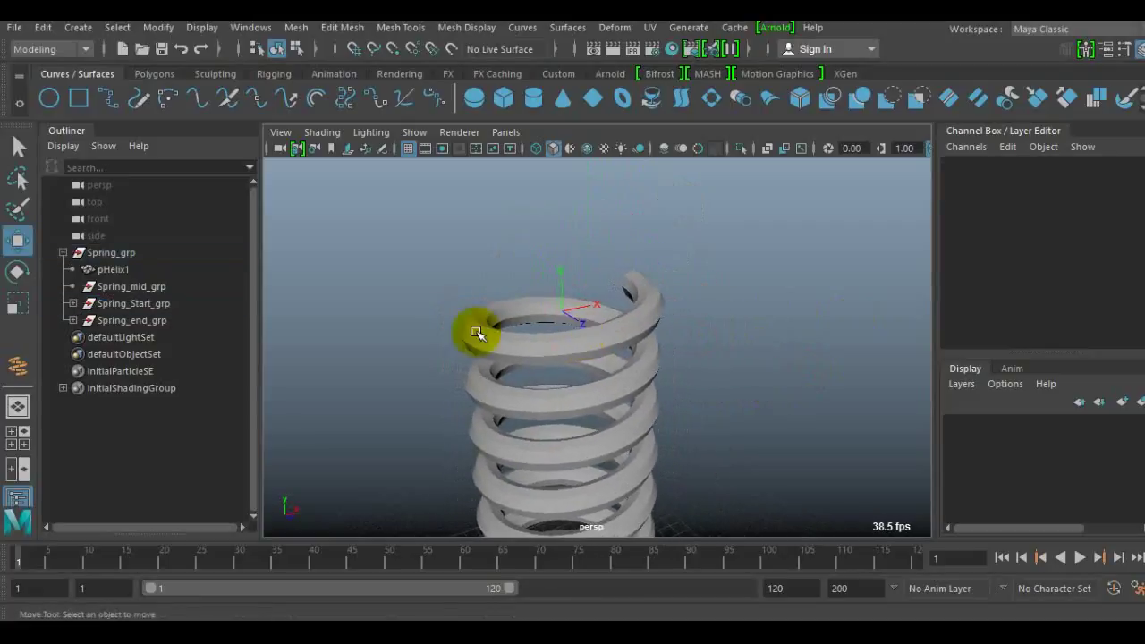
pyautogui.click(19, 469)
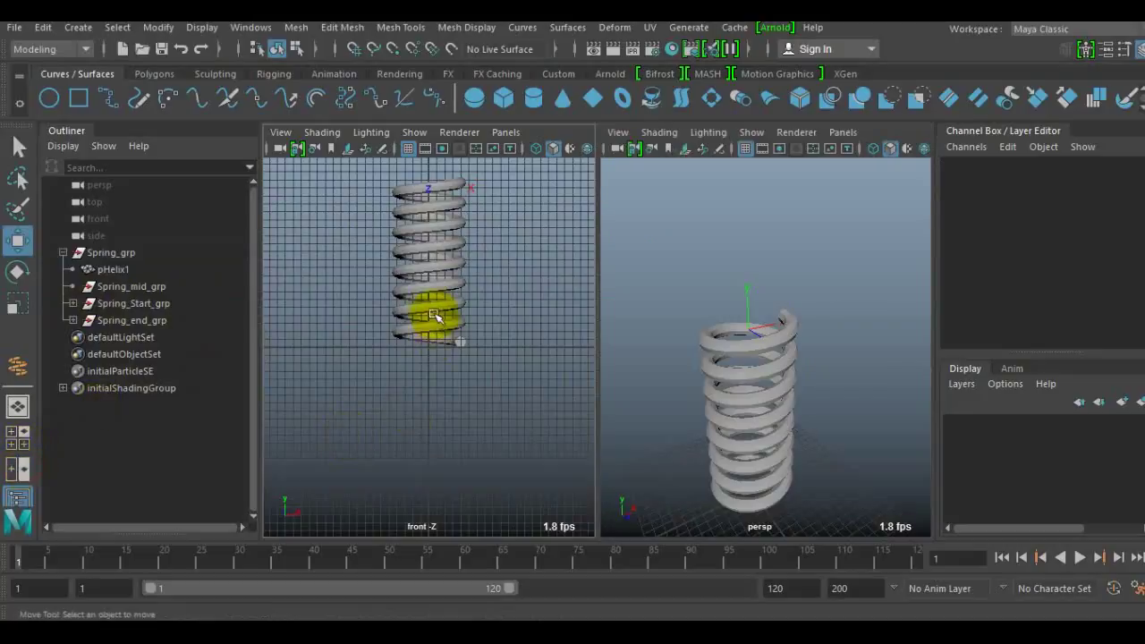
pyautogui.press('space')
pyautogui.press('f')
pyautogui.keyDown('alt'); pyautogui.moveTo(510, 297); pyautogui.dragTo(431, 341, button='middle'); pyautogui.keyUp('alt')
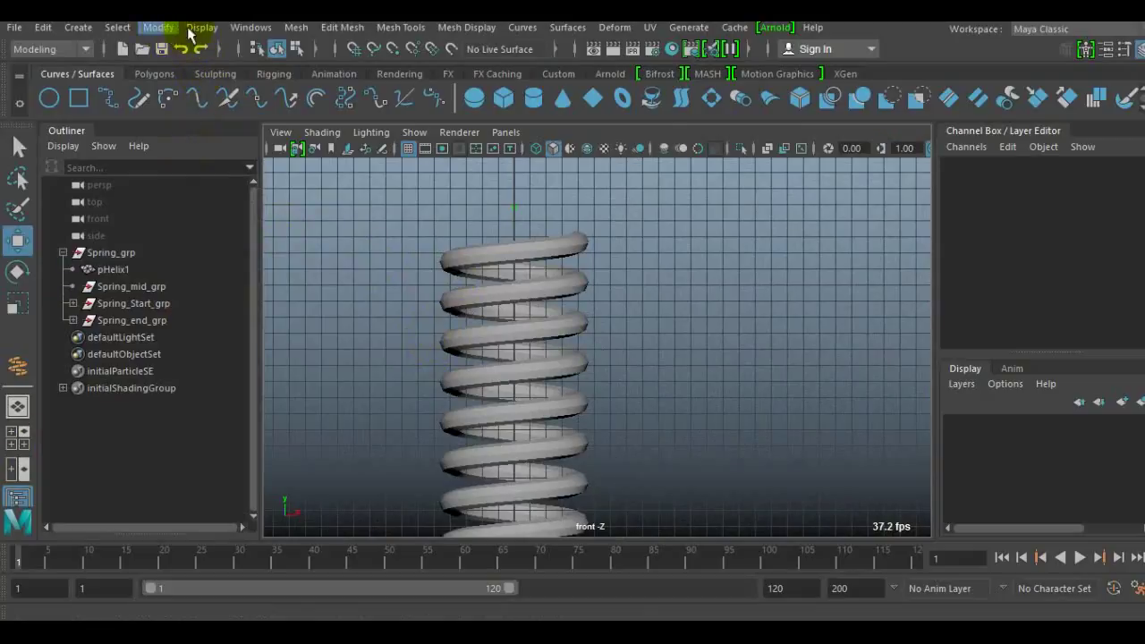
# Step: Switch to the Rigging menu set and activate the Joint Tool for creating joints
pyautogui.click(251, 27)
pyautogui.click(251, 28)
pyautogui.click(342, 28)
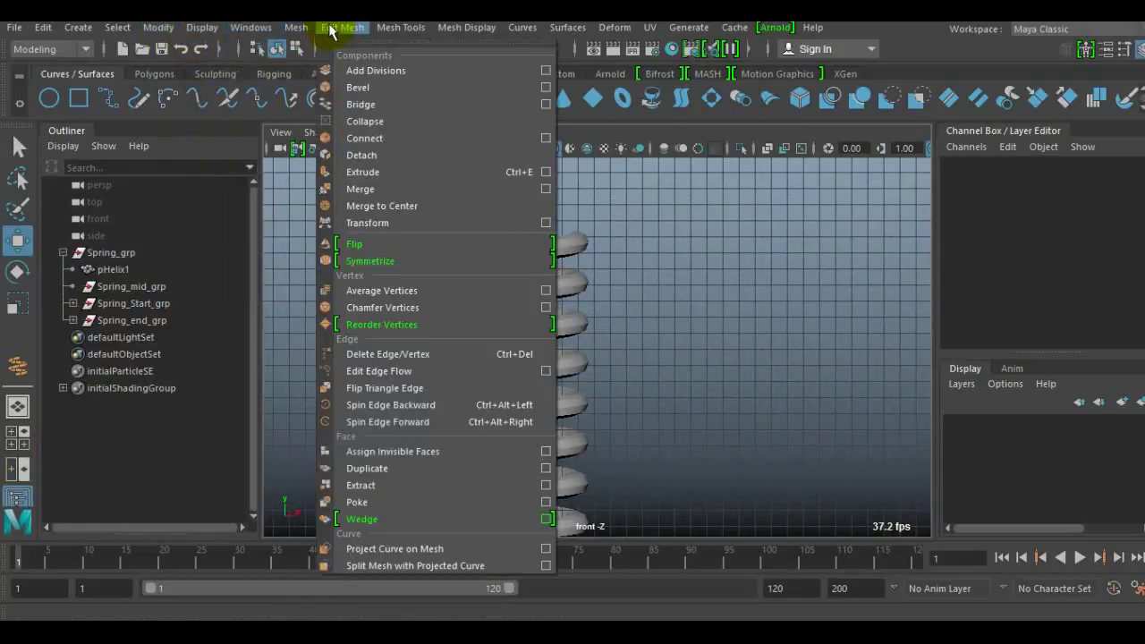
pyautogui.click(36, 45)
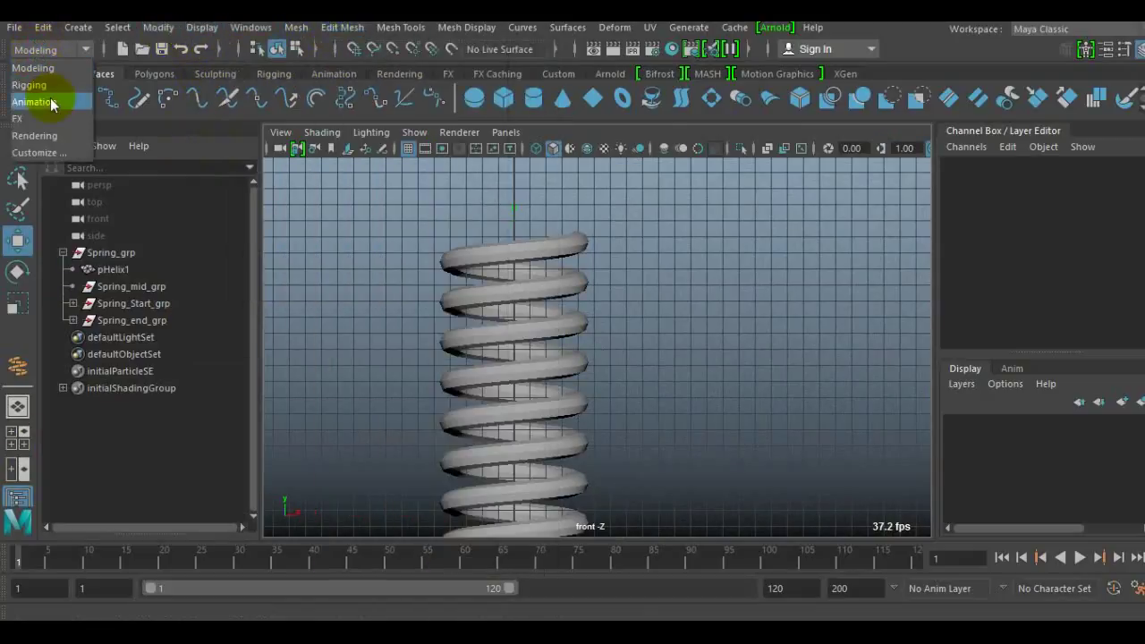
pyautogui.click(53, 84)
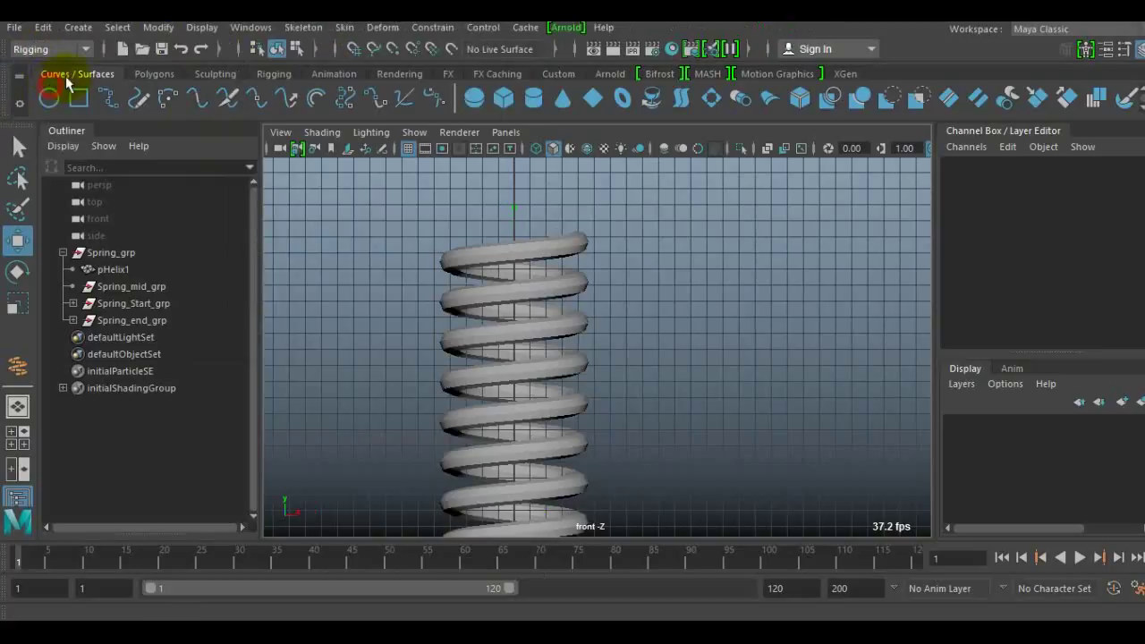
pyautogui.click(303, 28)
pyautogui.click(329, 70)
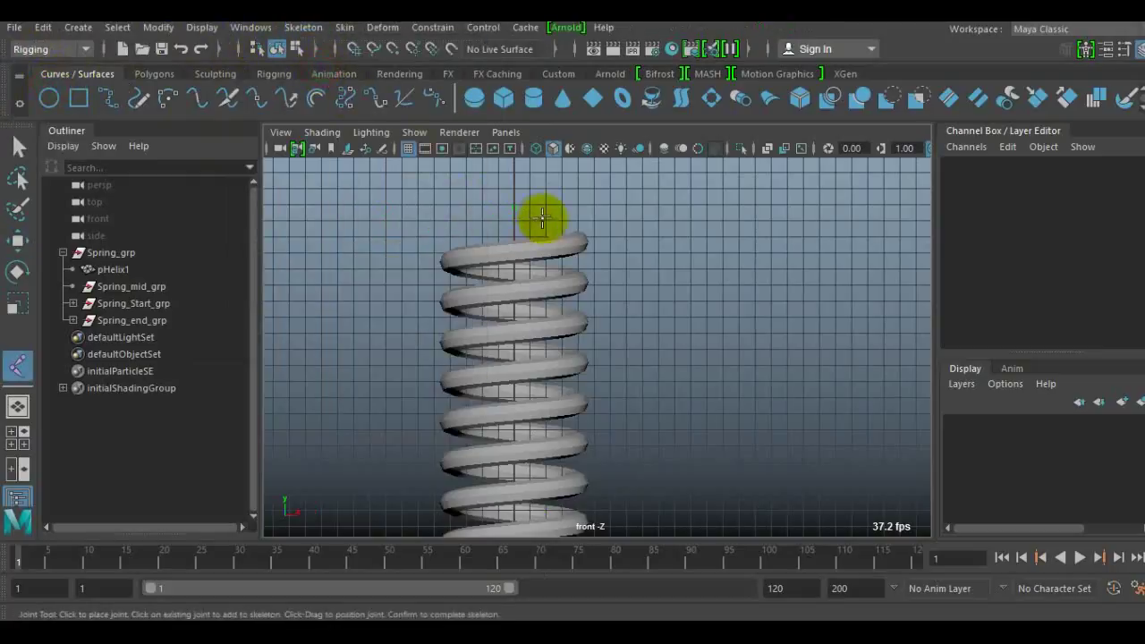
# Step: Hide the pHelix1 spring mesh so only the group axes remain in the front view
pyautogui.scroll(4, 508, 236)
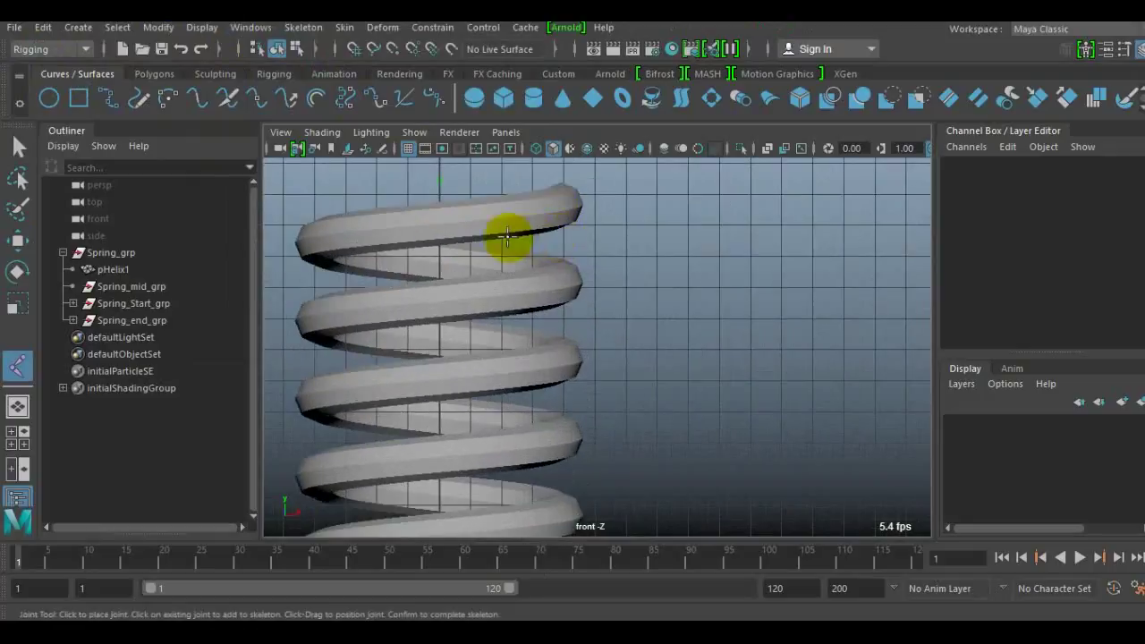
pyautogui.keyDown('alt'); pyautogui.moveTo(494, 241); pyautogui.dragTo(502, 256, button='middle'); pyautogui.keyUp('alt')
pyautogui.click(113, 269)
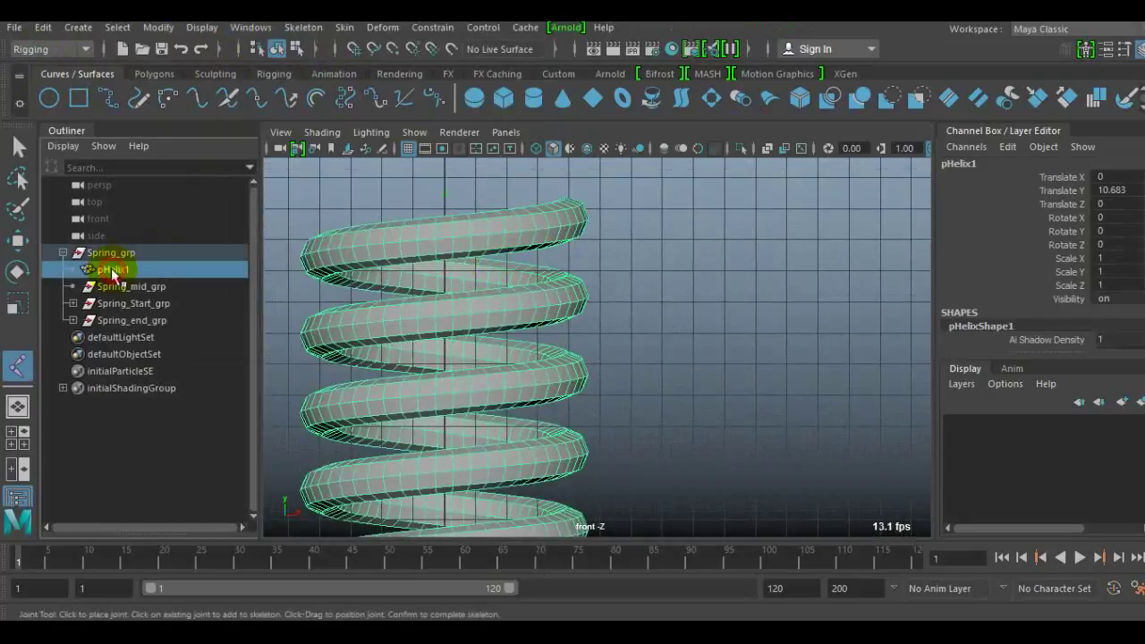
pyautogui.hotkey('ctrl', 'h')
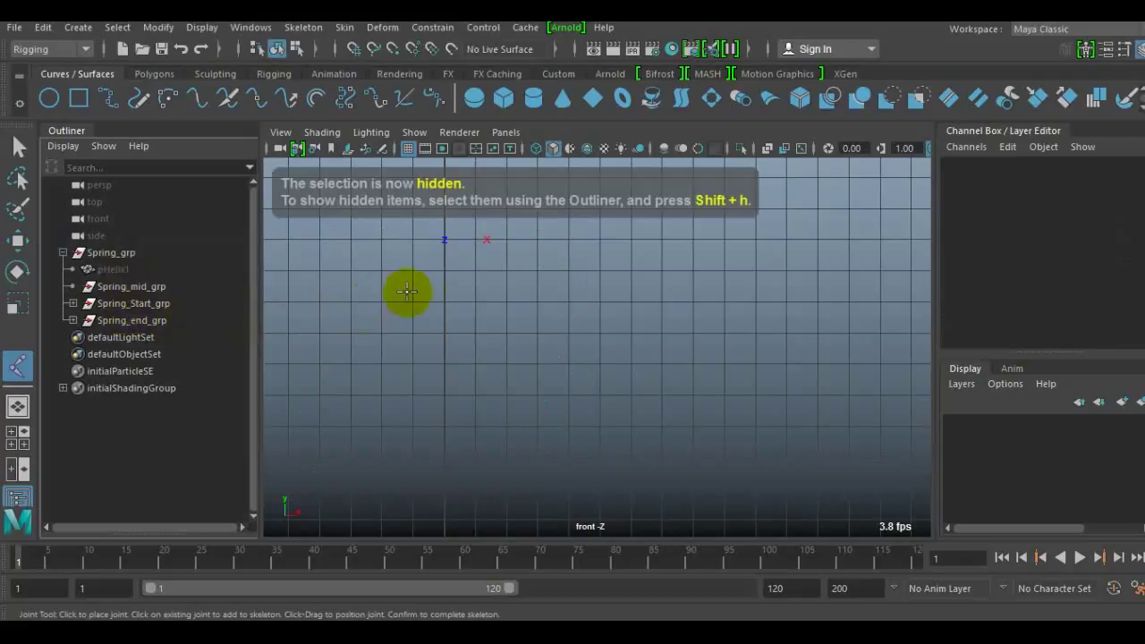
# Step: Create a two-joint chain snapped to the grid, from the Spring_Start_grp axes at Y 20 straight down to the origin
pyautogui.press('x')
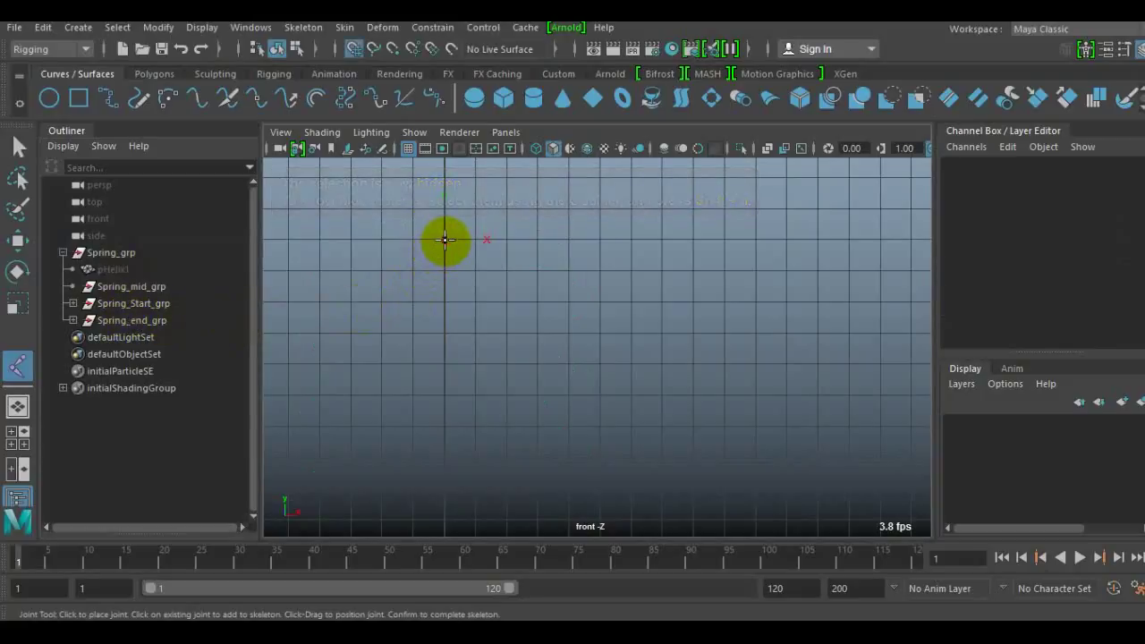
pyautogui.click(444, 240)
pyautogui.scroll(-3, 454, 302)
pyautogui.keyDown('alt'); pyautogui.moveTo(472, 414); pyautogui.dragTo(456, 284, button='middle'); pyautogui.keyUp('alt')
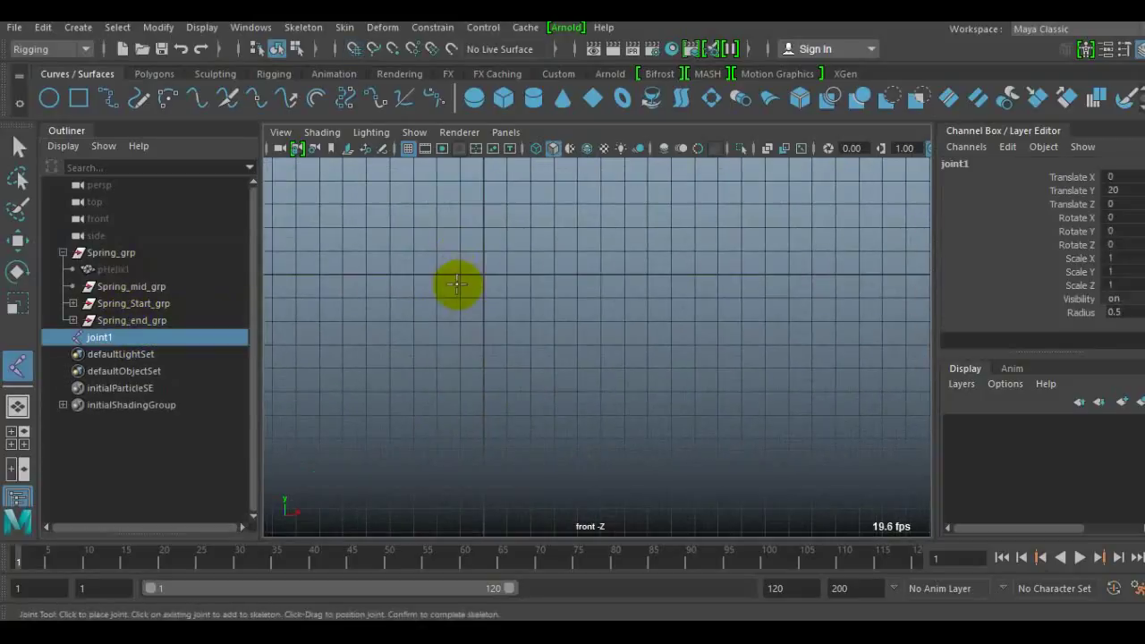
pyautogui.click(483, 274)
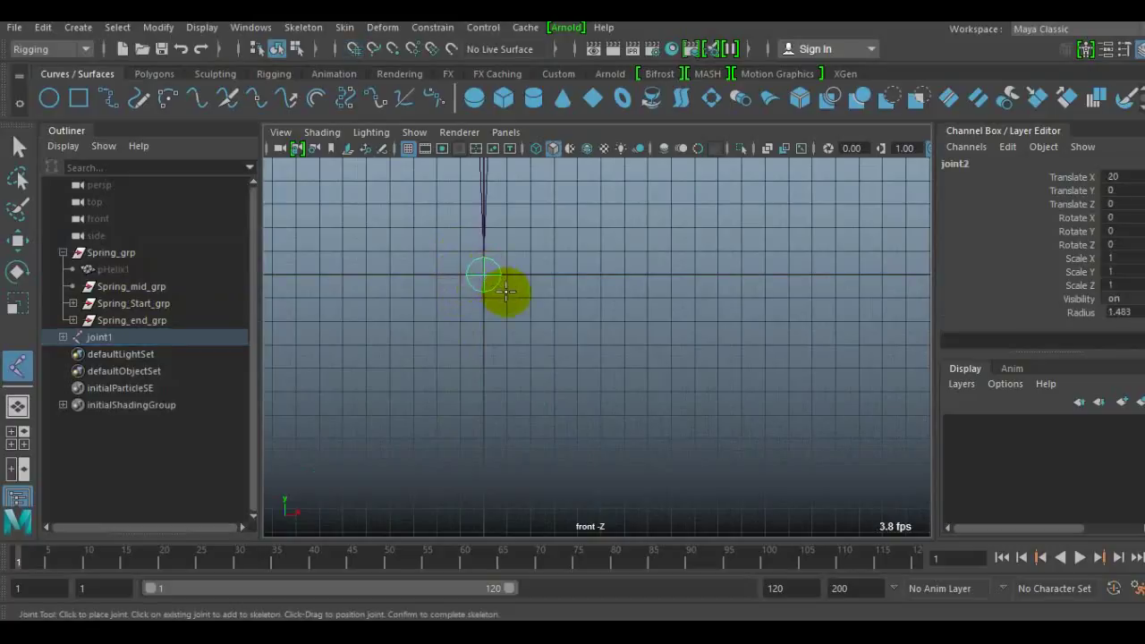
pyautogui.press('w')
# Step: Create an IK handle running from the upper joint to the lower joint at the origin
pyautogui.scroll(-3, 507, 299)
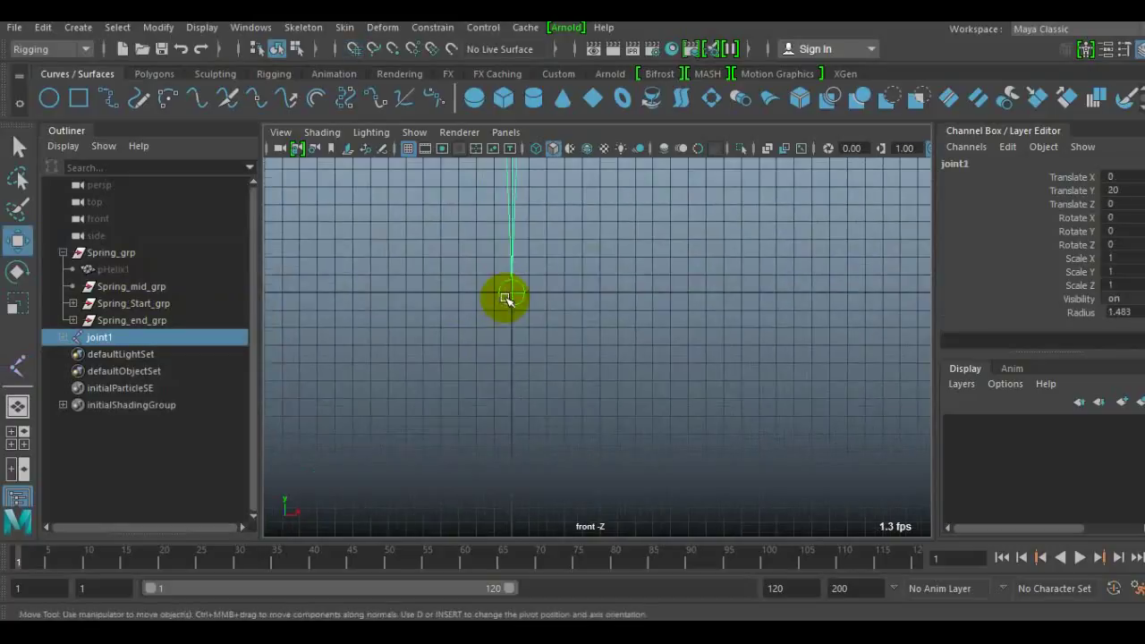
pyautogui.keyDown('alt'); pyautogui.moveTo(506, 296); pyautogui.dragTo(511, 355, button='middle'); pyautogui.keyUp('alt')
pyautogui.scroll(-4, 527, 322)
pyautogui.keyDown('alt'); pyautogui.moveTo(575, 242); pyautogui.dragTo(551, 331, button='middle'); pyautogui.keyUp('alt')
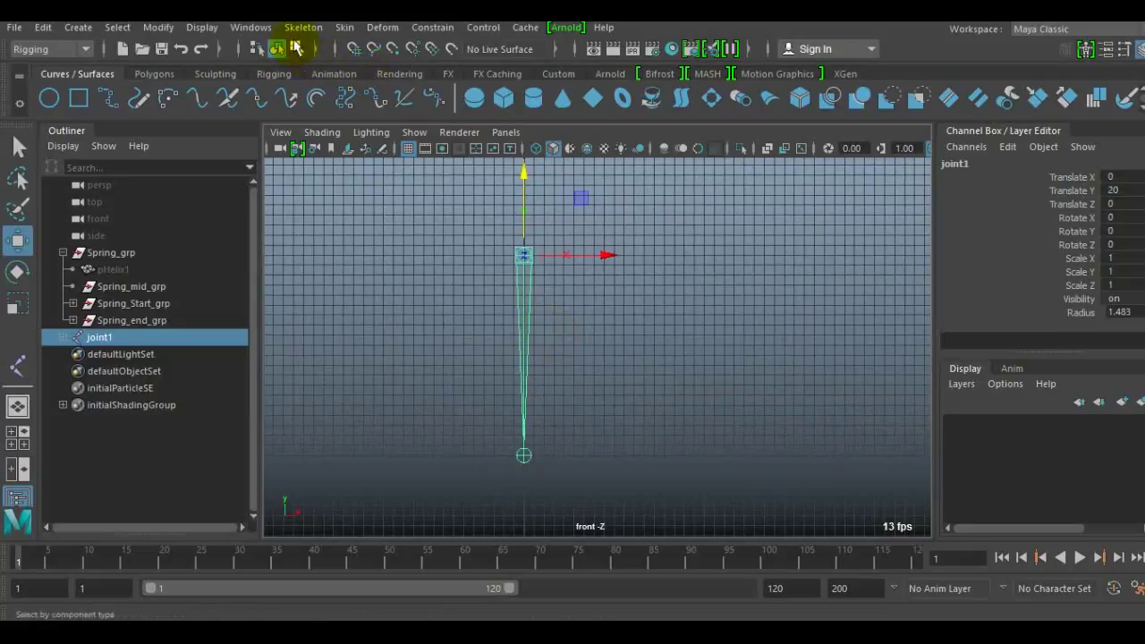
pyautogui.click(304, 27)
pyautogui.click(333, 240)
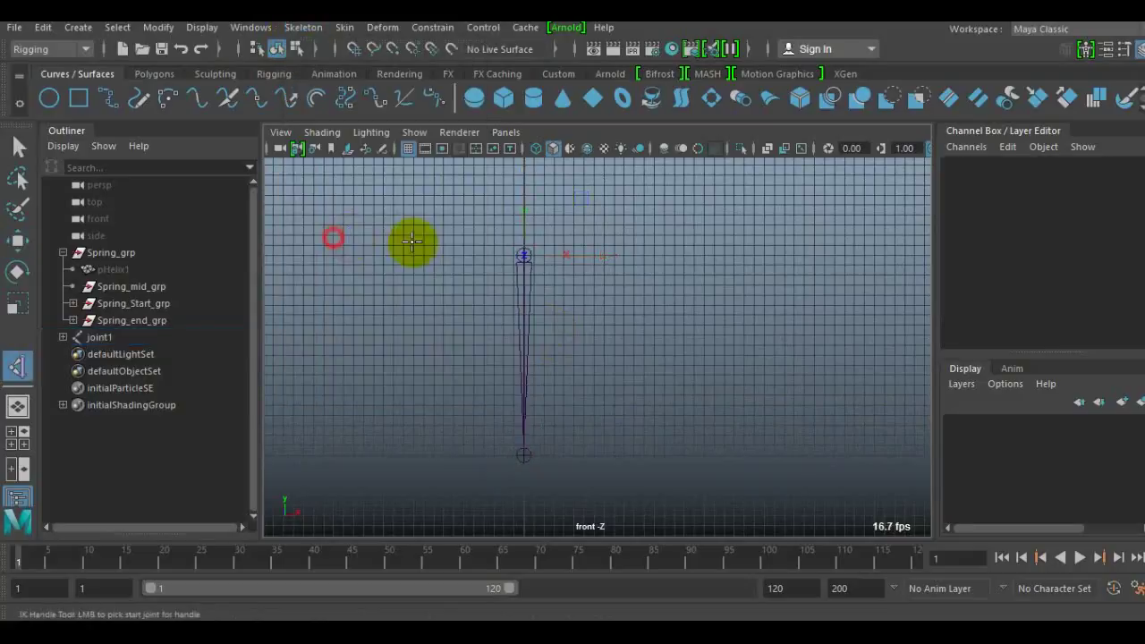
pyautogui.scroll(4, 519, 258)
pyautogui.keyDown('alt'); pyautogui.moveTo(502, 231); pyautogui.dragTo(562, 340, button='middle'); pyautogui.keyUp('alt')
pyautogui.scroll(2, 562, 340)
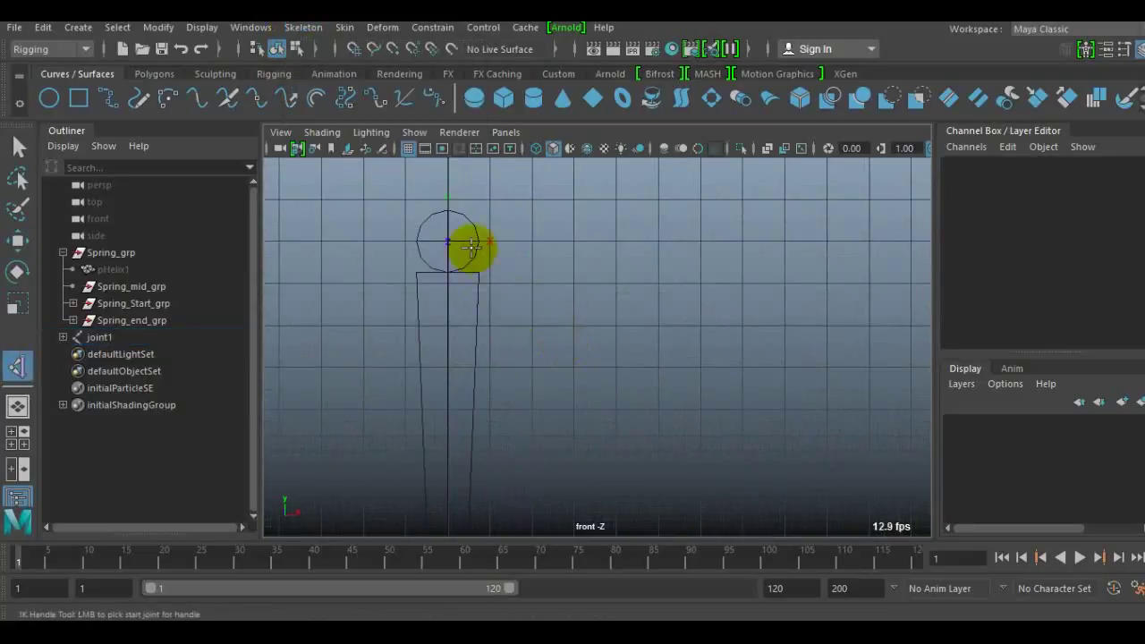
pyautogui.click(448, 239)
pyautogui.keyDown('alt'); pyautogui.moveTo(500, 392); pyautogui.dragTo(519, 184, button='middle'); pyautogui.keyUp('alt')
pyautogui.keyDown('alt'); pyautogui.moveTo(506, 429); pyautogui.dragTo(498, 99, button='middle'); pyautogui.keyUp('alt')
pyautogui.keyDown('alt'); pyautogui.moveTo(444, 426); pyautogui.dragTo(452, 303, button='middle'); pyautogui.keyUp('alt')
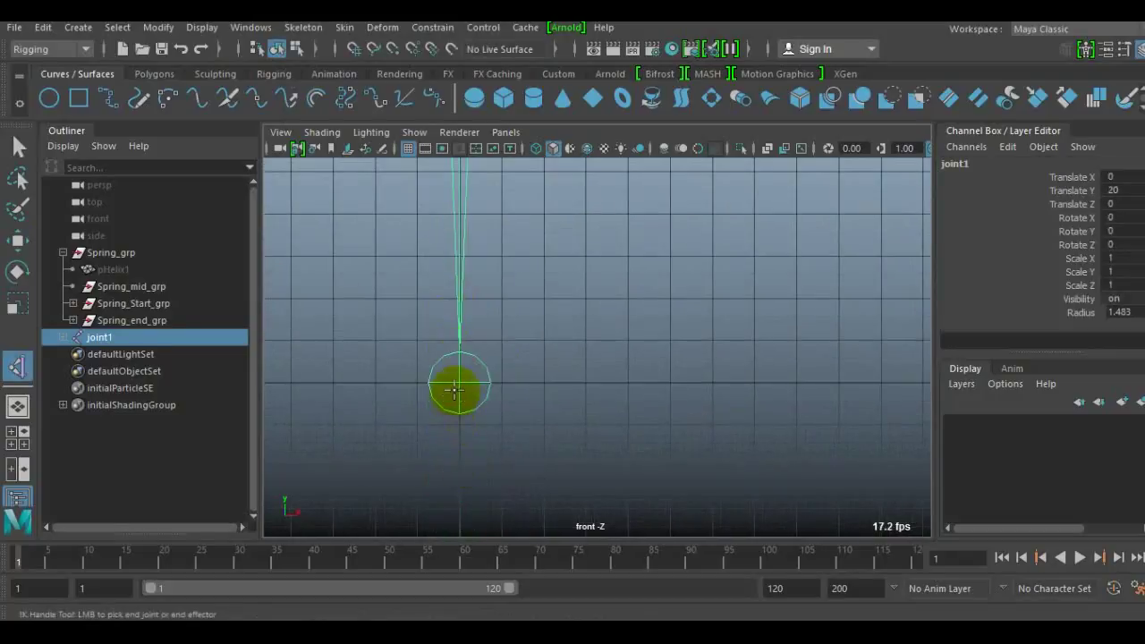
pyautogui.click(457, 382)
pyautogui.press('w')
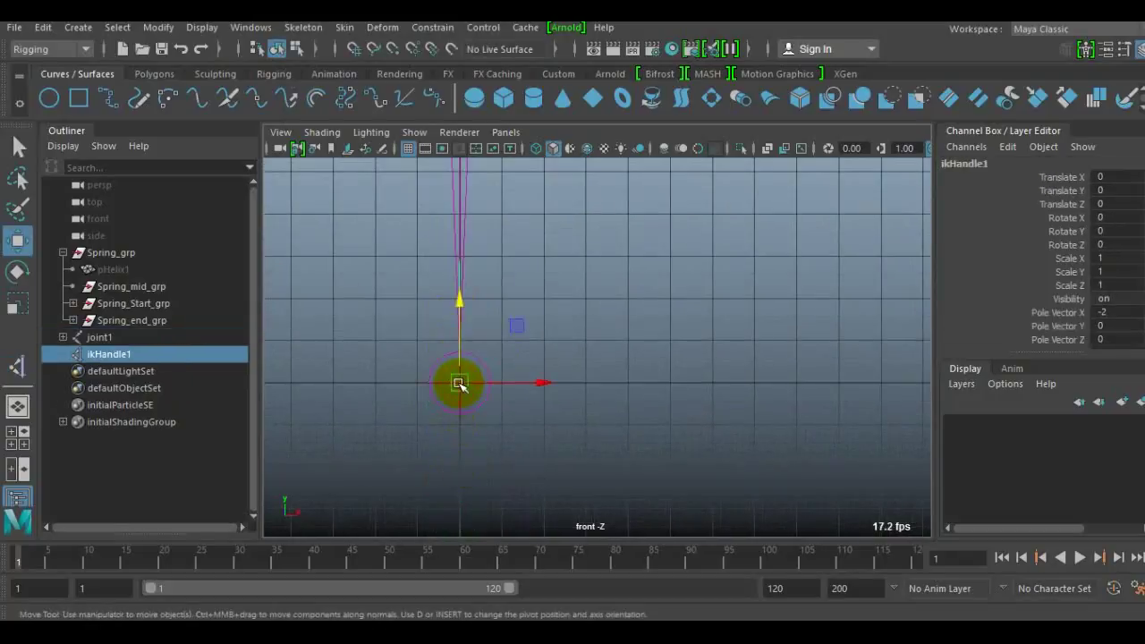
# Step: Try moving ikHandle1 sideways to test how the joint follows, and undo the move
pyautogui.keyDown('alt'); pyautogui.moveTo(531, 248); pyautogui.dragTo(532, 337, button='middle'); pyautogui.keyUp('alt')
pyautogui.click(623, 351)
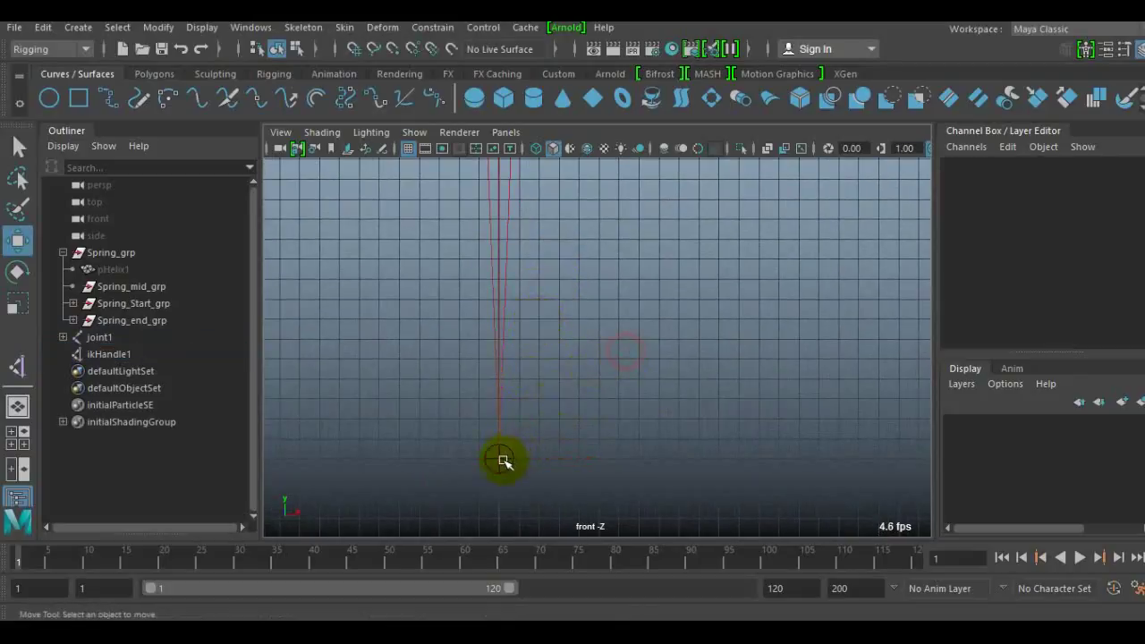
pyautogui.click(503, 461)
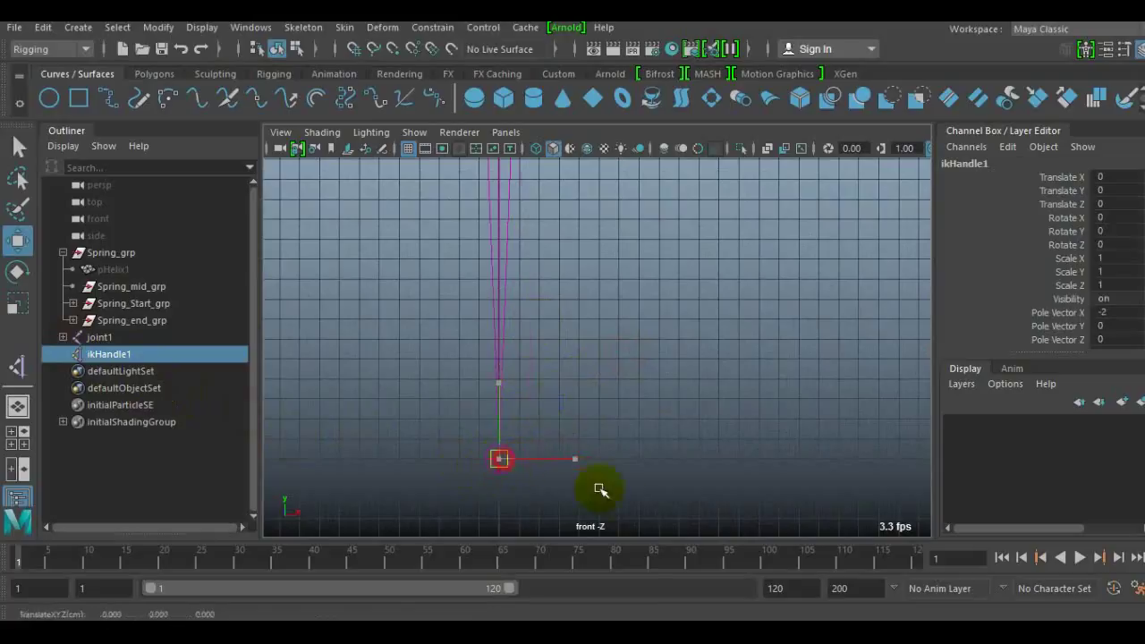
pyautogui.moveTo(599, 490)
pyautogui.mouseDown(button='middle')
pyautogui.moveTo(656, 531)
pyautogui.moveTo(567, 378)
pyautogui.moveTo(600, 501)
pyautogui.mouseUp(button='middle')
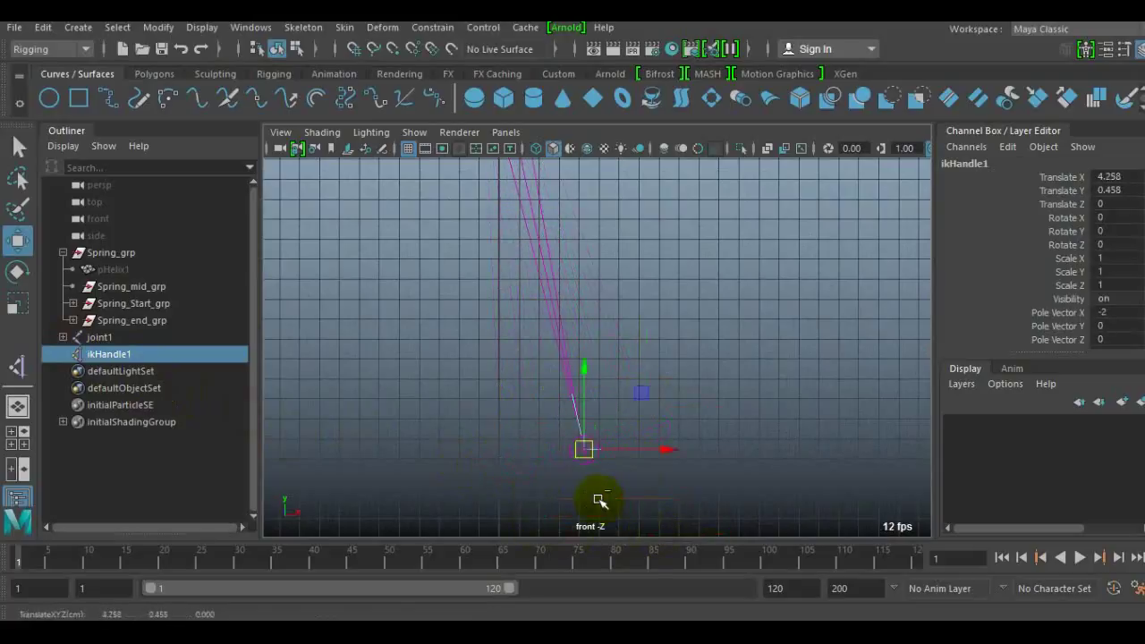
pyautogui.hotkey('ctrl', 'z')
# Step: Start a Distance Tool measurement with its first point snapped to the centre of the upper joint
pyautogui.scroll(-3, 570, 422)
pyautogui.keyDown('alt'); pyautogui.moveTo(570, 350); pyautogui.dragTo(572, 497, button='middle'); pyautogui.keyUp('alt')
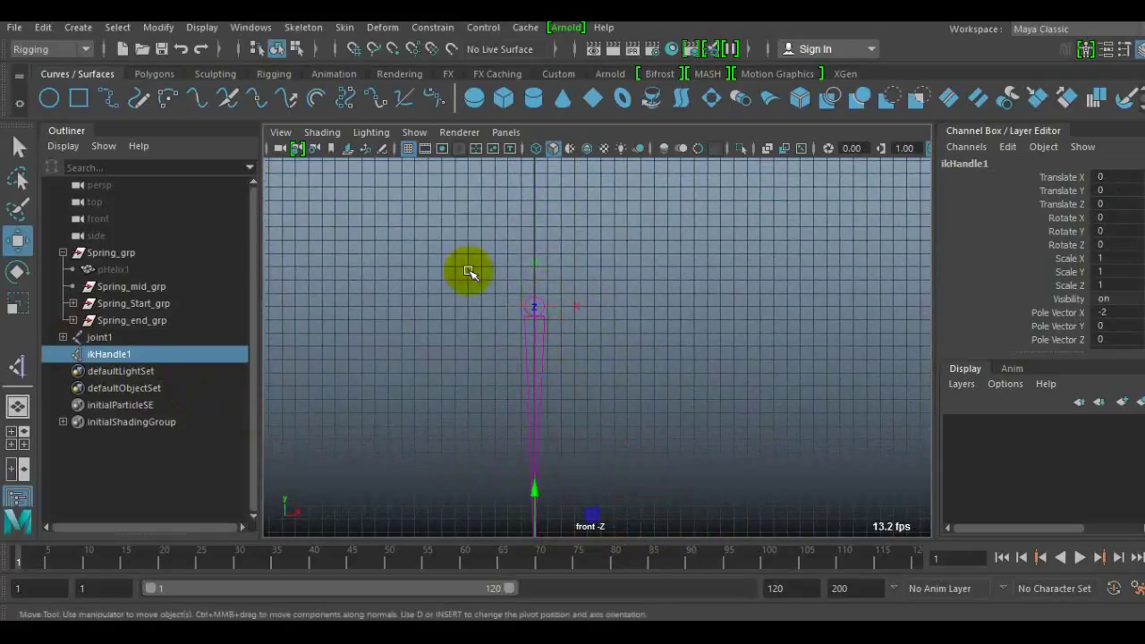
pyautogui.click(117, 27)
pyautogui.click(78, 26)
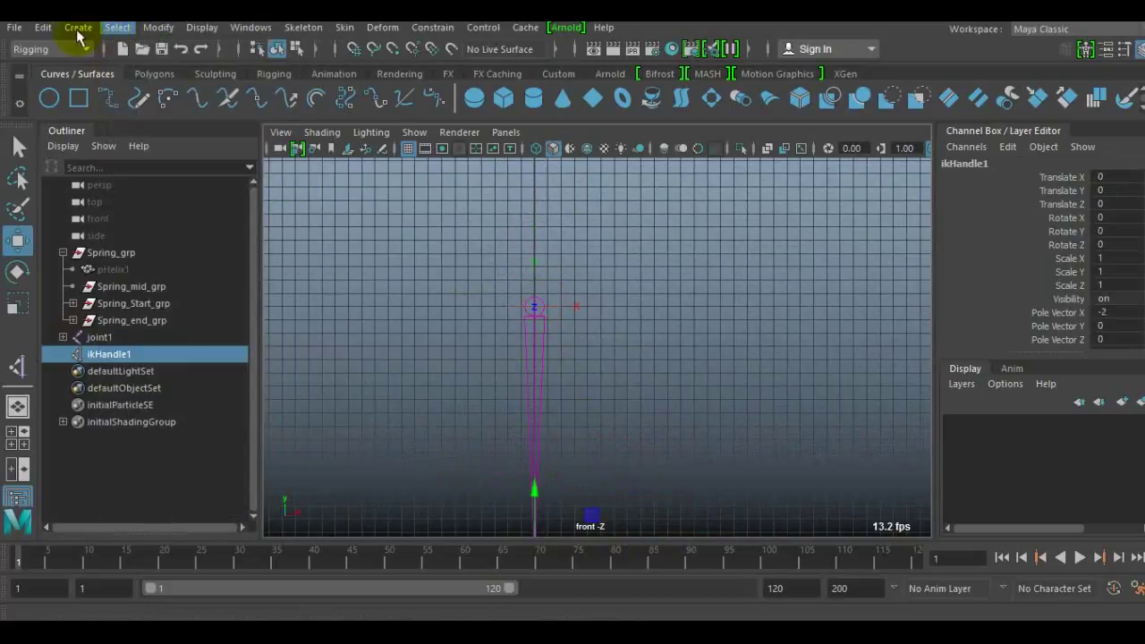
pyautogui.moveTo(141, 306)
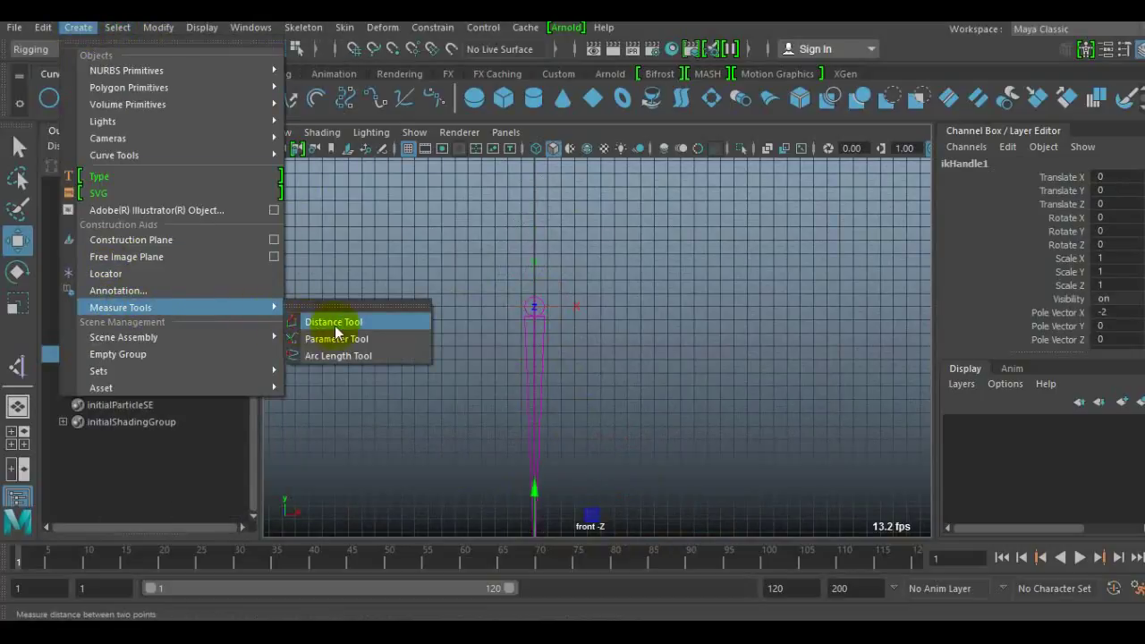
pyautogui.click(333, 324)
pyautogui.scroll(8, 475, 307)
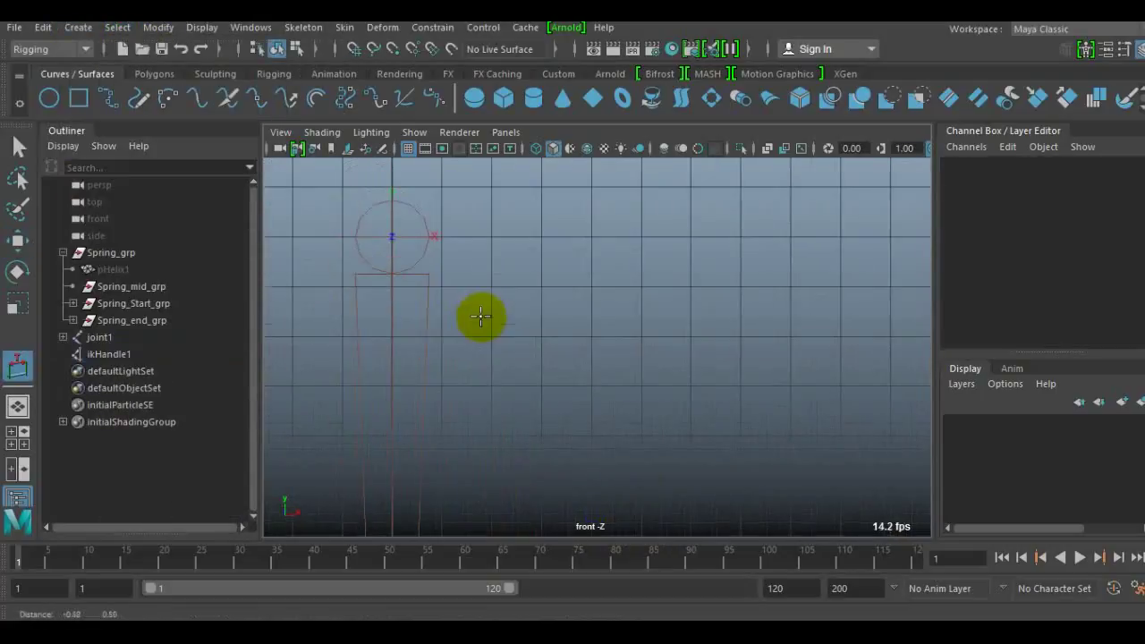
pyautogui.press('x')
pyautogui.click(393, 236)
# Step: Finish the distance measurement by snapping its second point to the lower joint at the origin
pyautogui.keyDown('alt'); pyautogui.moveTo(473, 439); pyautogui.dragTo(510, 178, button='middle'); pyautogui.keyUp('alt')
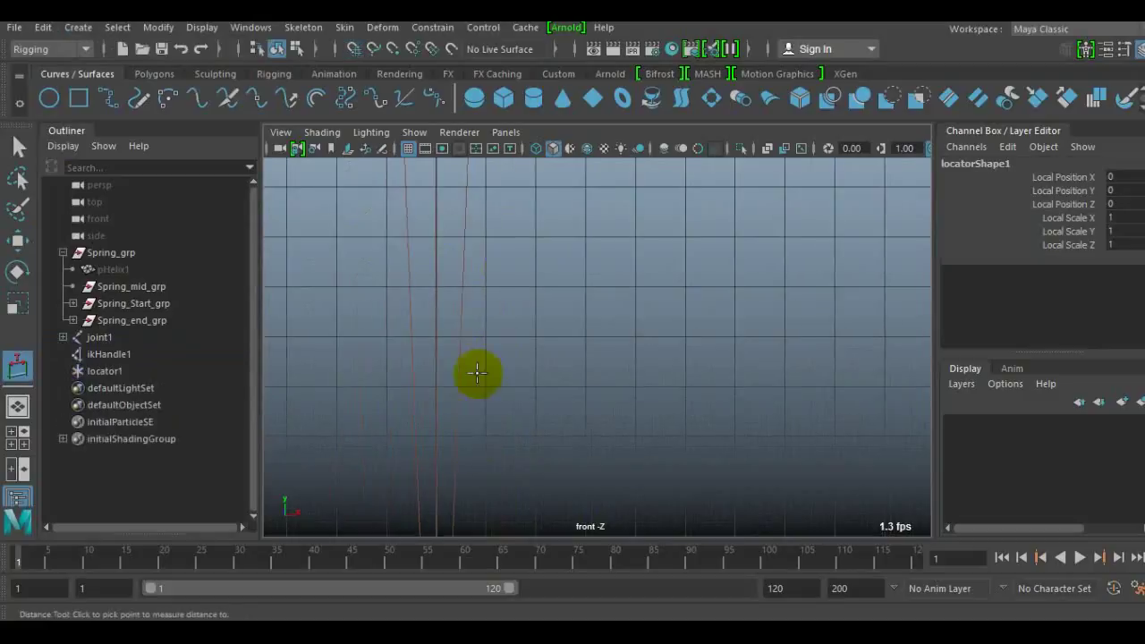
pyautogui.keyDown('alt'); pyautogui.moveTo(465, 510); pyautogui.dragTo(438, 170, button='middle'); pyautogui.keyUp('alt')
pyautogui.keyDown('alt'); pyautogui.moveTo(445, 416); pyautogui.dragTo(460, 366, button='middle'); pyautogui.keyUp('alt')
pyautogui.press('x')
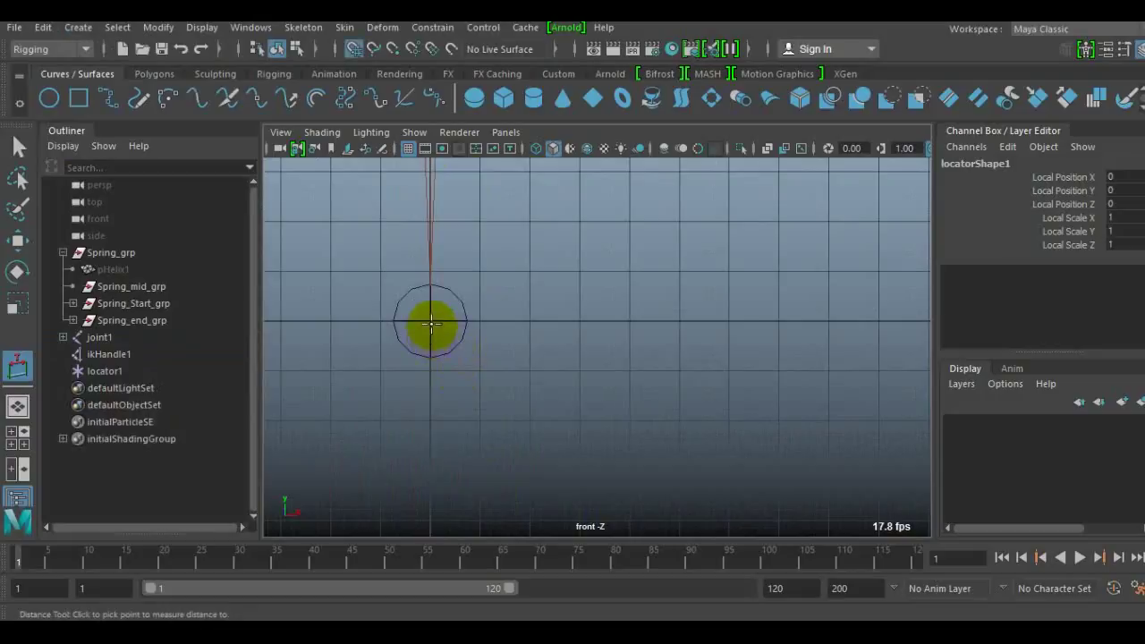
pyautogui.click(430, 320)
pyautogui.scroll(-4, 450, 324)
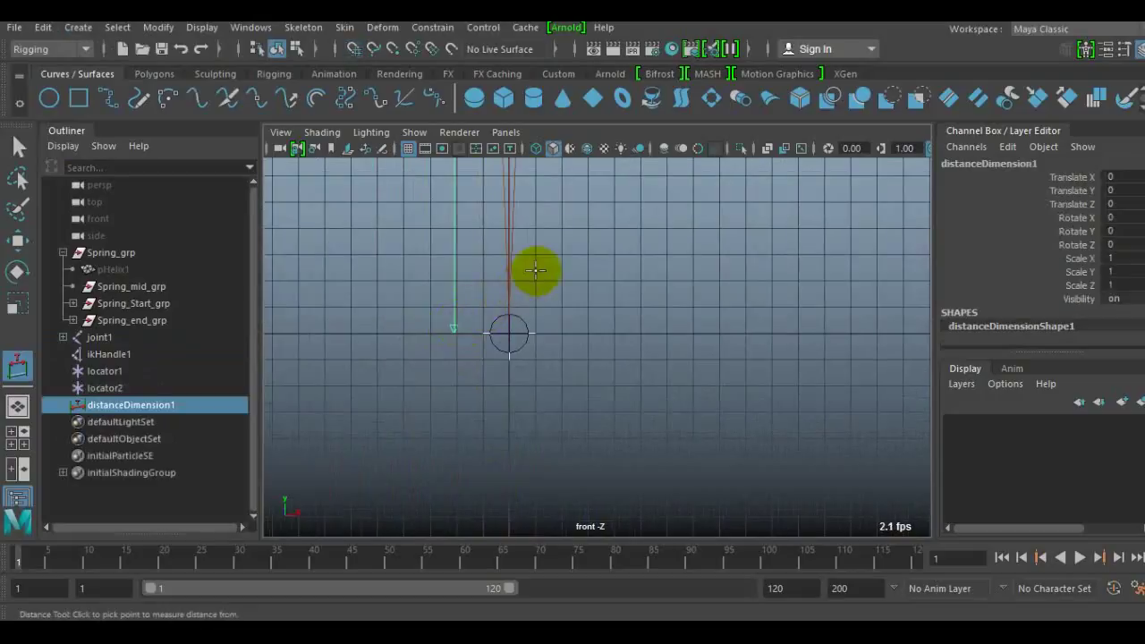
pyautogui.keyDown('alt'); pyautogui.moveTo(543, 295); pyautogui.dragTo(533, 331, button='middle'); pyautogui.keyUp('alt')
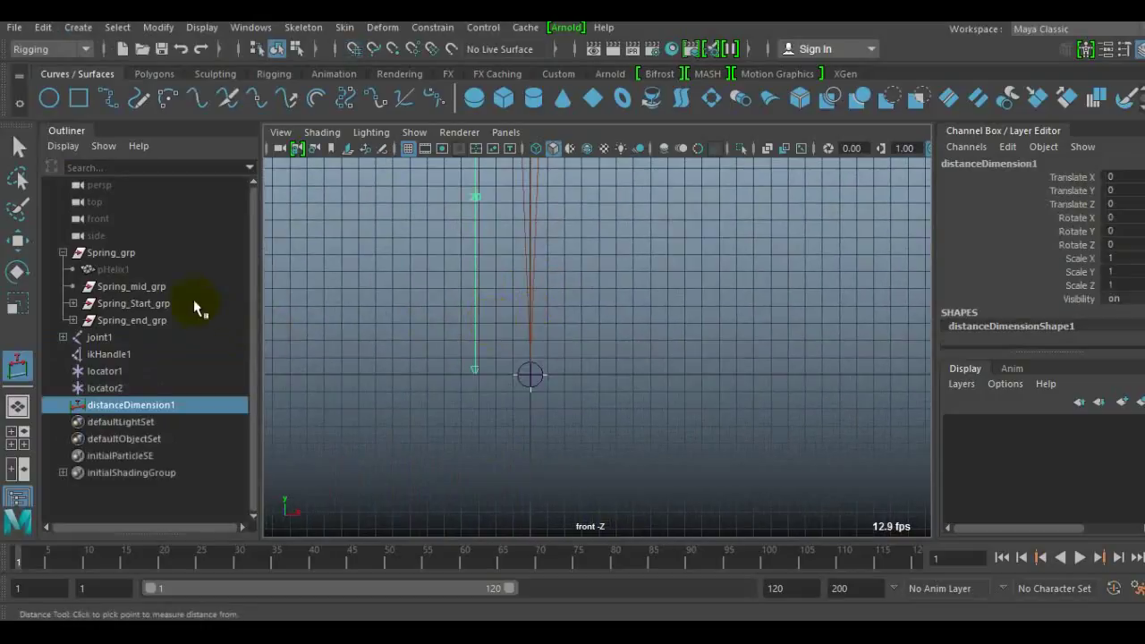
# Step: Parent ikHandle1 under locator2
pyautogui.click(106, 388)
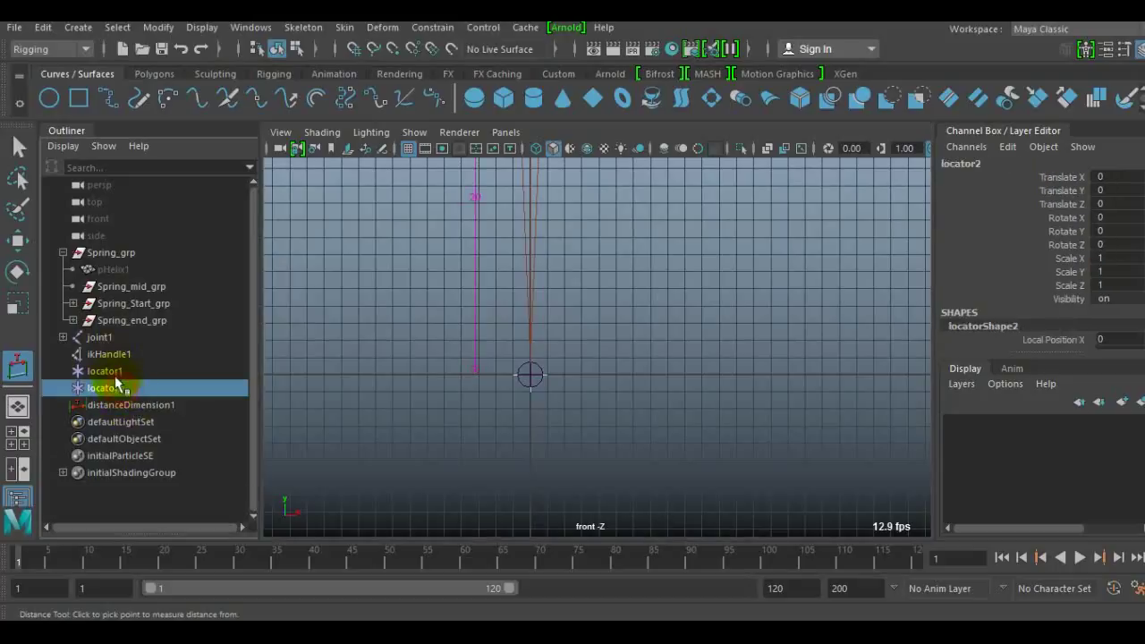
pyautogui.click(112, 353)
pyautogui.keyDown('ctrl'); pyautogui.click(119, 387); pyautogui.keyUp('ctrl')
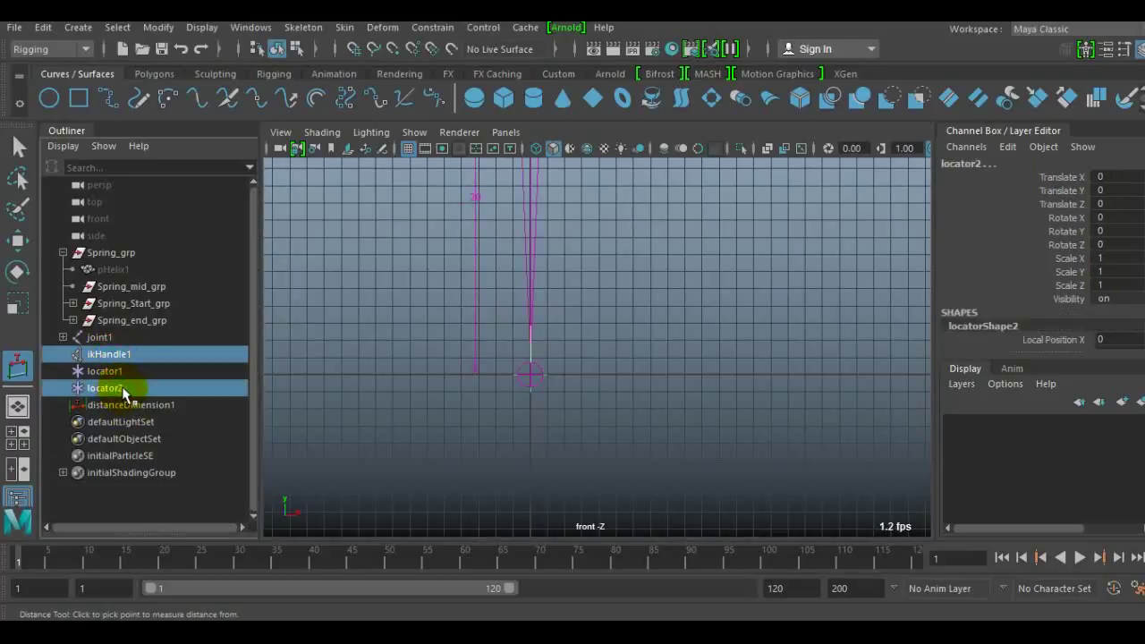
pyautogui.press('p')
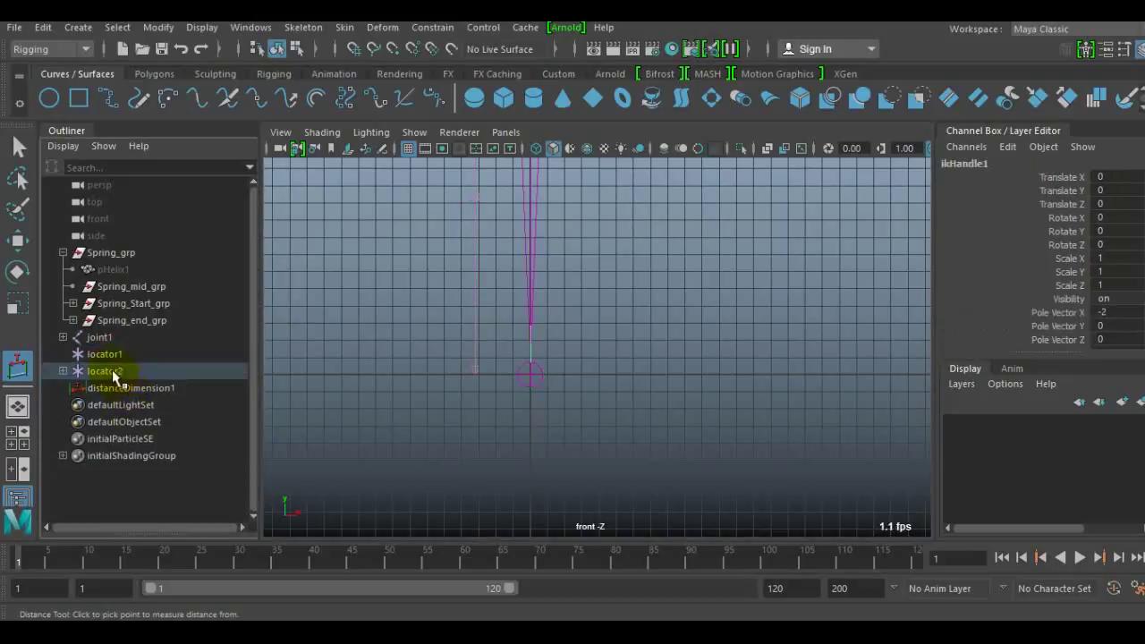
# Step: Parent joint1 under locator1
pyautogui.click(98, 345)
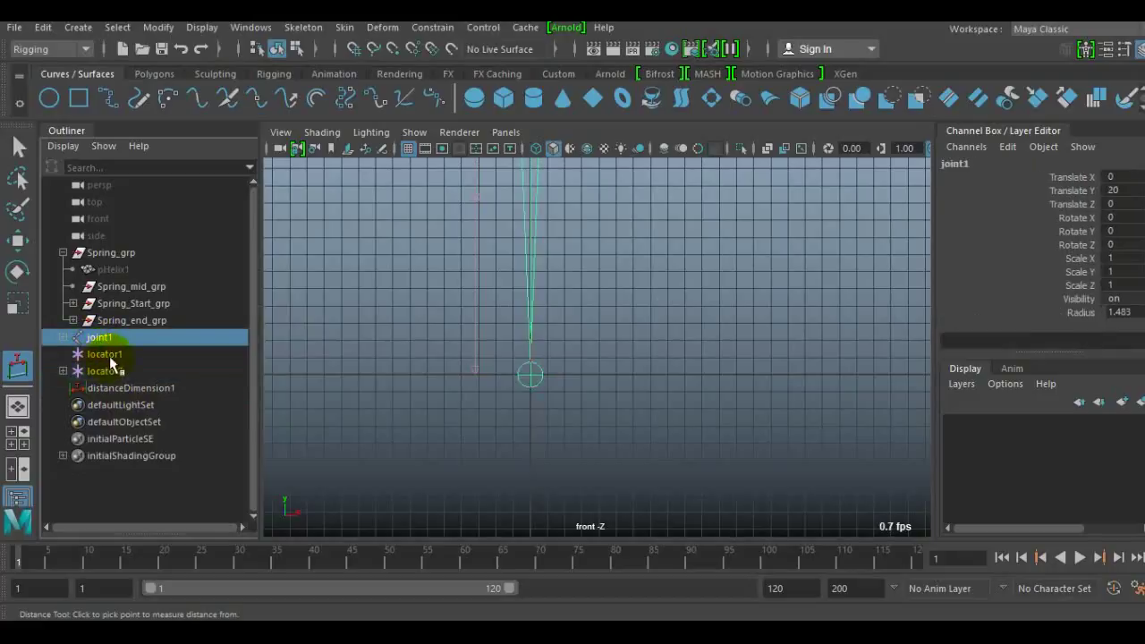
pyautogui.keyDown('ctrl'); pyautogui.click(105, 354); pyautogui.keyUp('ctrl')
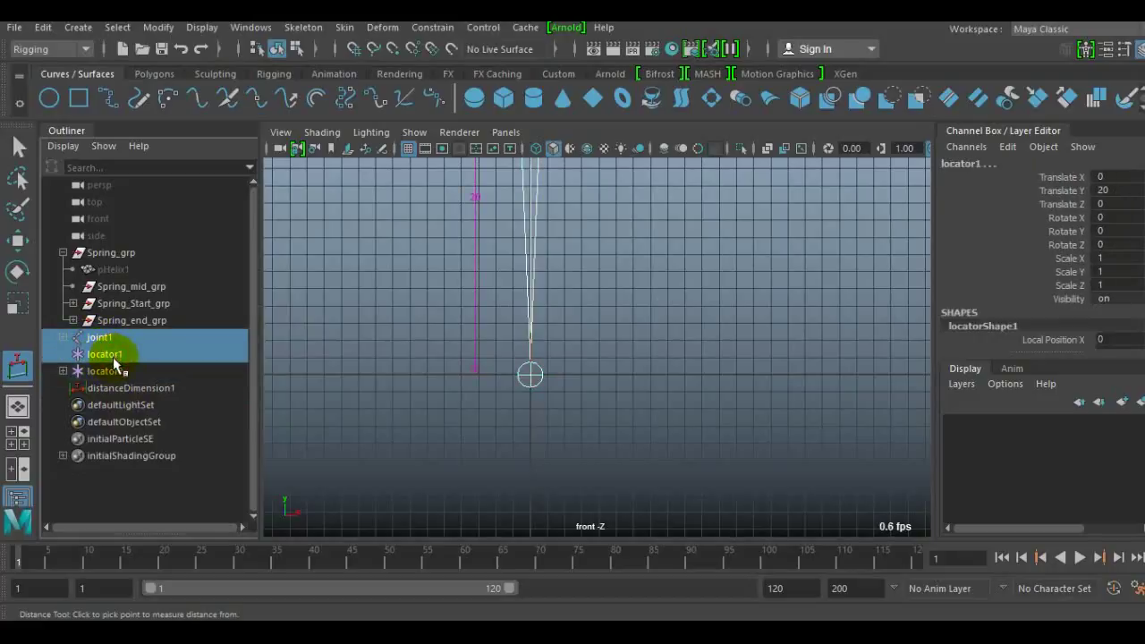
pyautogui.press('p')
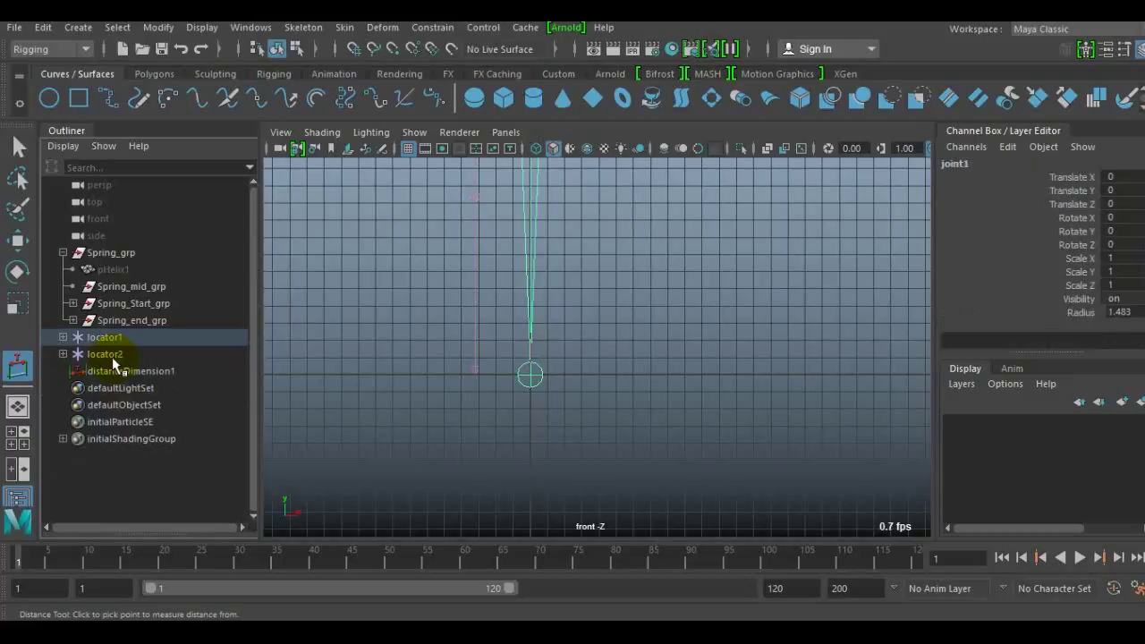
# Step: Try moving locator2 freely in the front view to test how the joint chain and distance measurement follow
pyautogui.click(113, 357)
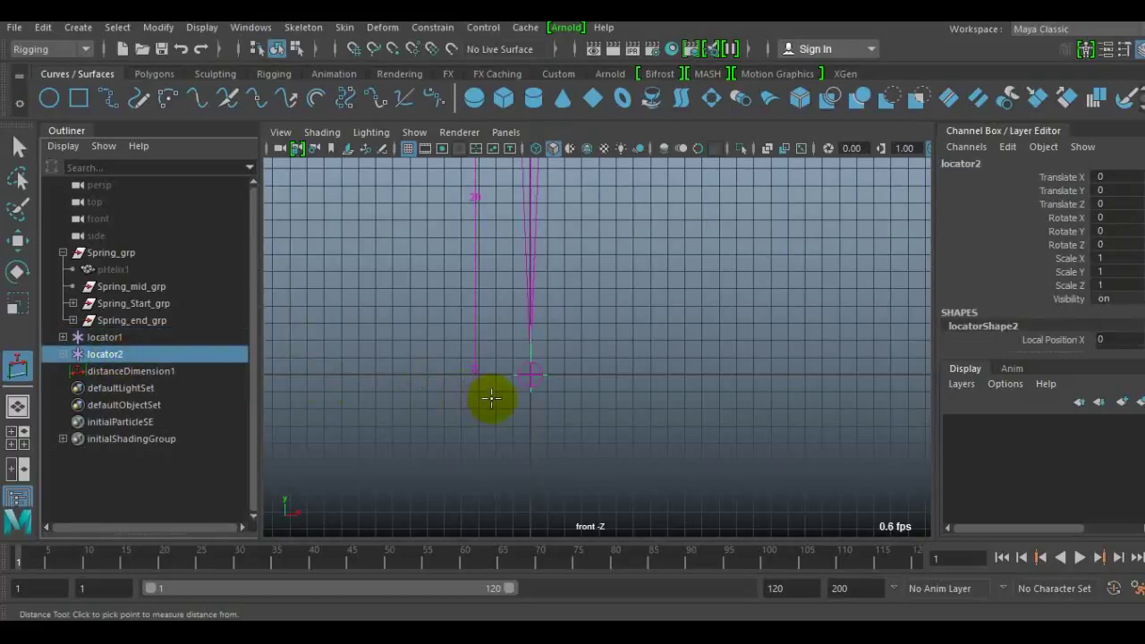
pyautogui.press('w')
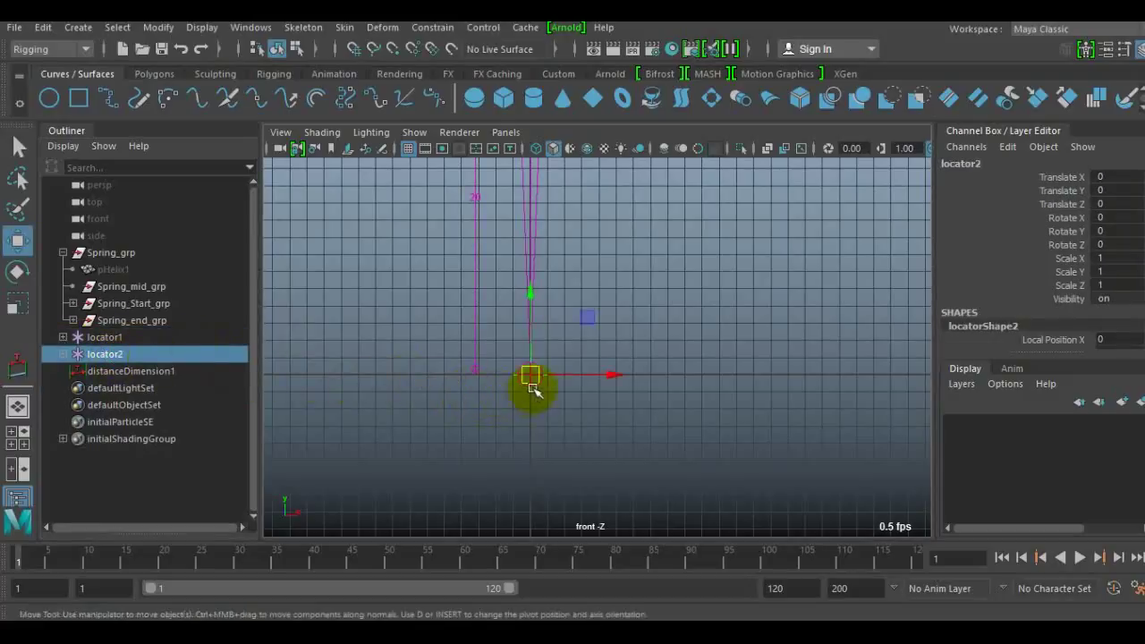
pyautogui.moveTo(531, 376); pyautogui.dragTo(565, 402)
# Step: Show the front and perspective views side by side, frame the whole rig in perspective, and open the Node Editor
pyautogui.press('space')
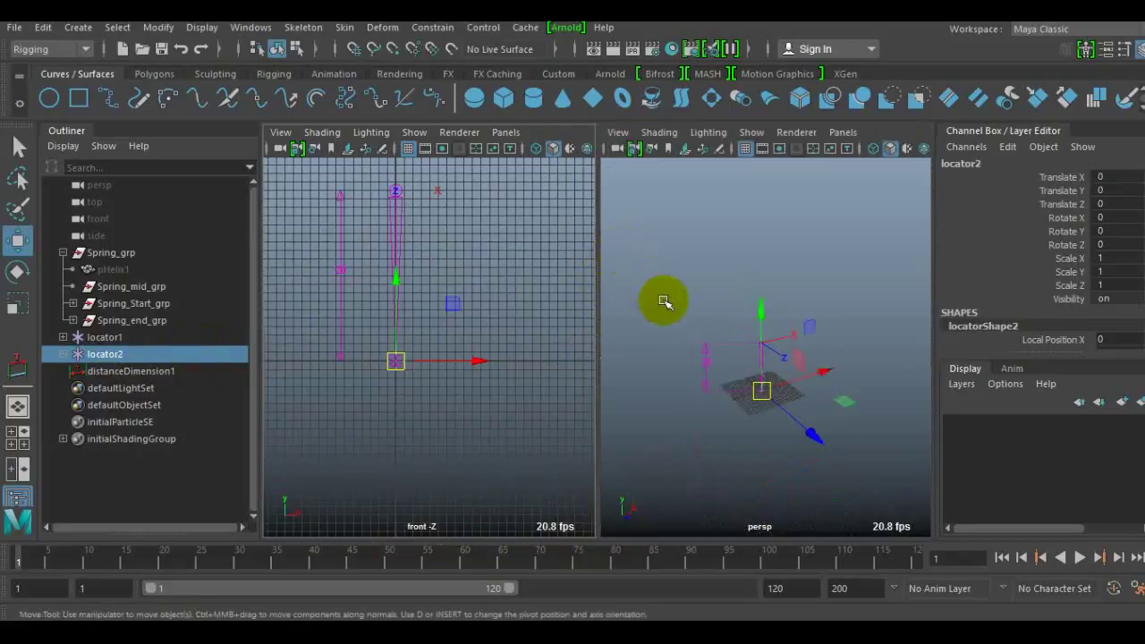
pyautogui.scroll(10, 703, 375)
pyautogui.scroll(-1, 749, 363)
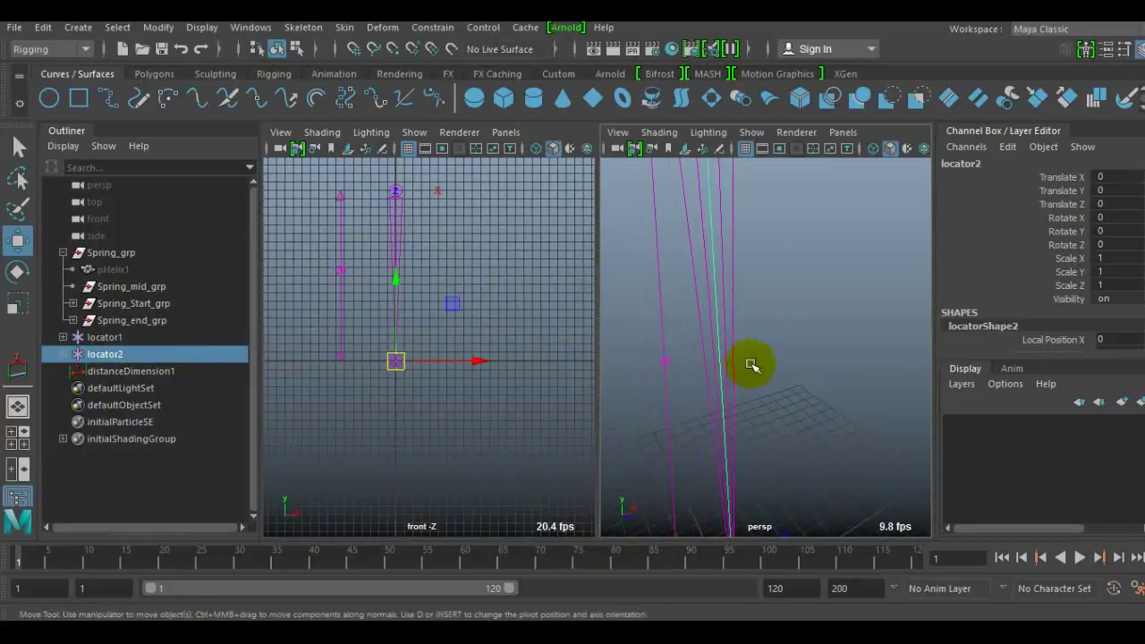
pyautogui.press('a')
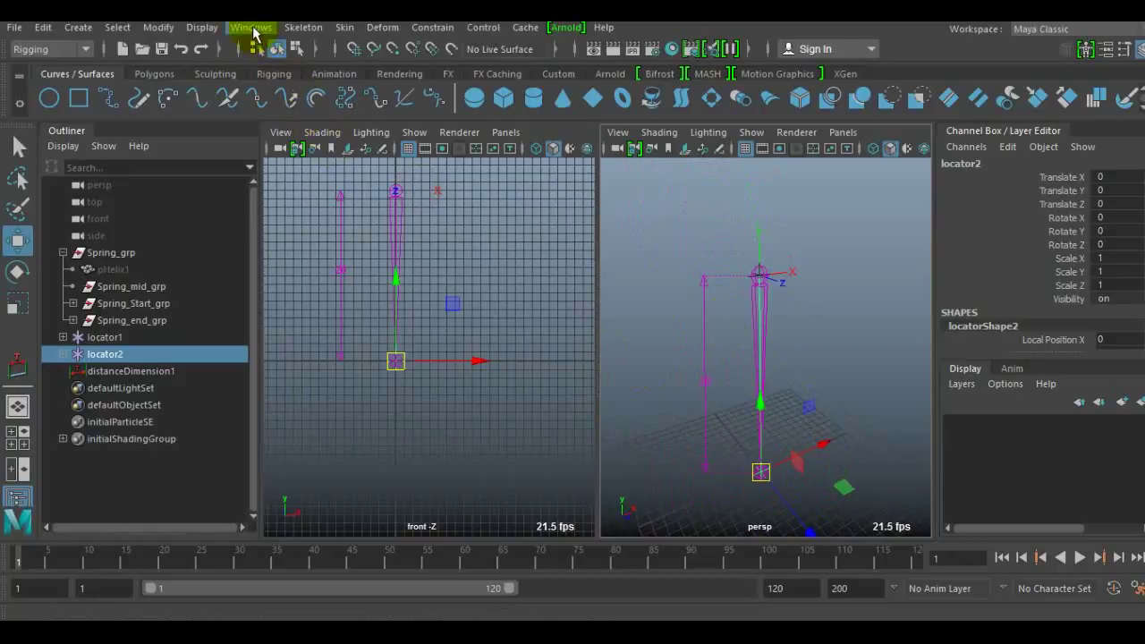
pyautogui.click(253, 28)
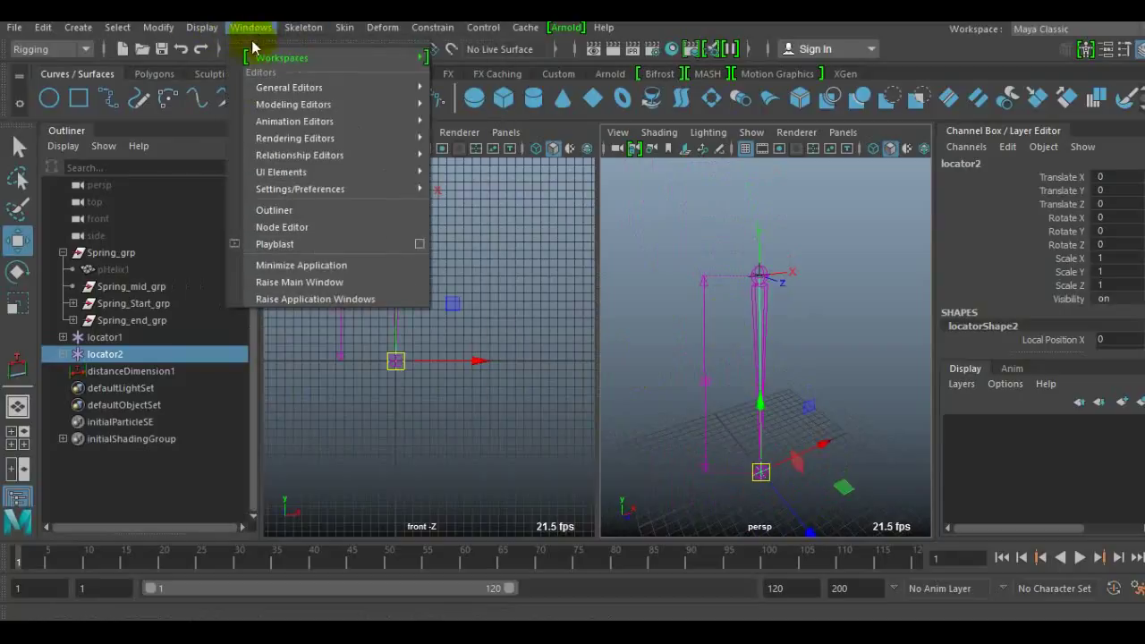
pyautogui.click(284, 229)
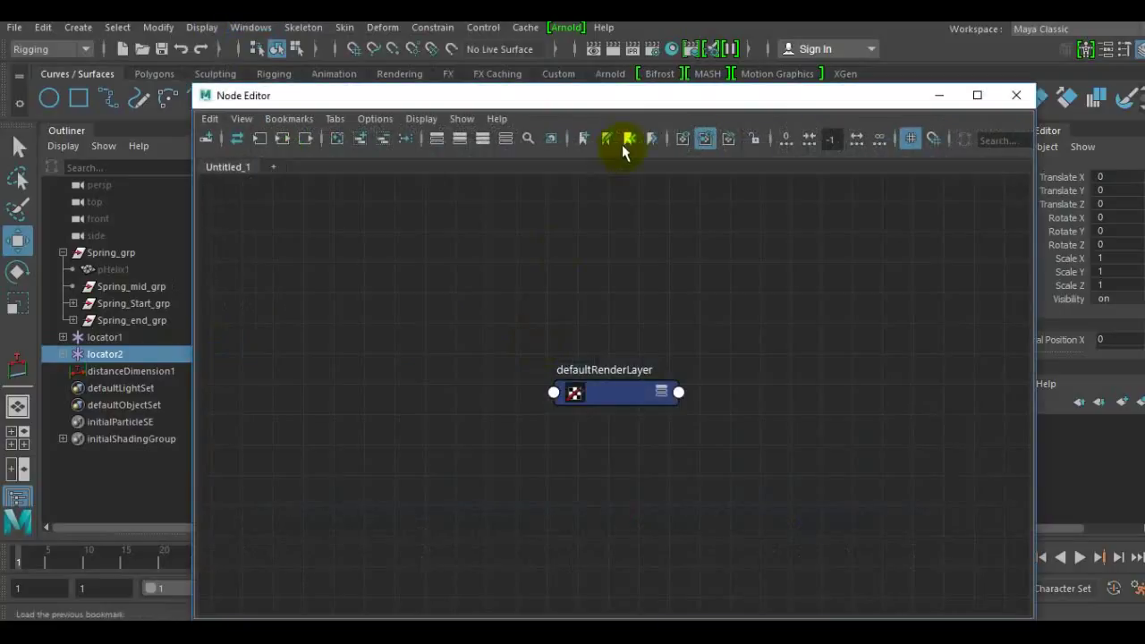
# Step: Uncover the perspective view behind the Node Editor, and select joint2 together with distanceDimension1
pyautogui.moveTo(579, 100); pyautogui.dragTo(374, 34)
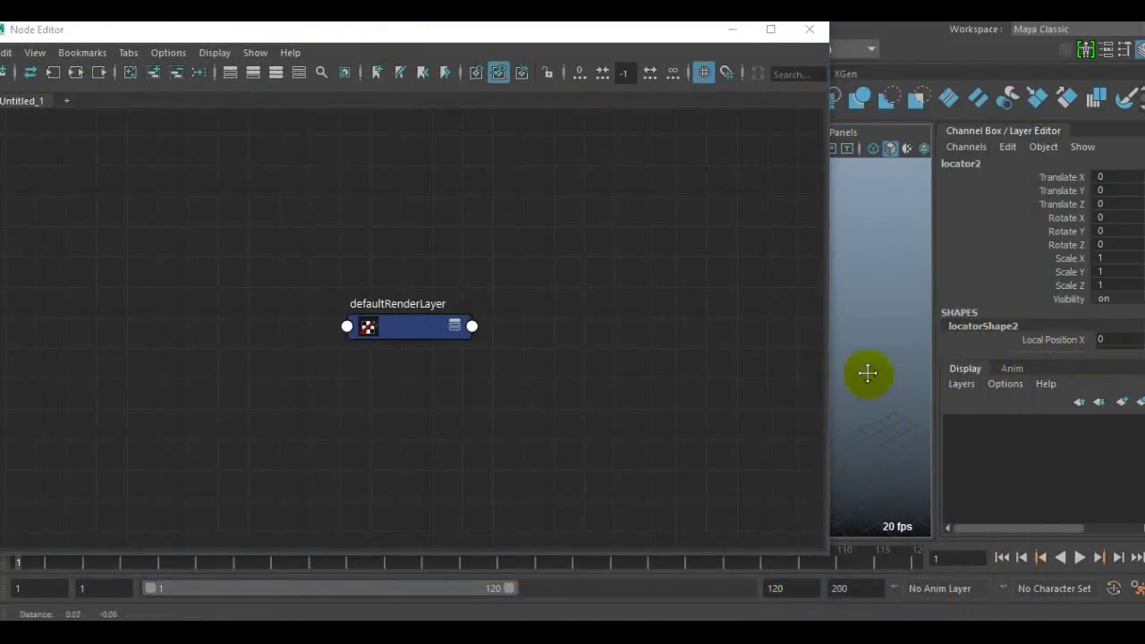
pyautogui.keyDown('alt'); pyautogui.moveTo(867, 373); pyautogui.dragTo(897, 459, button='middle'); pyautogui.keyUp('alt')
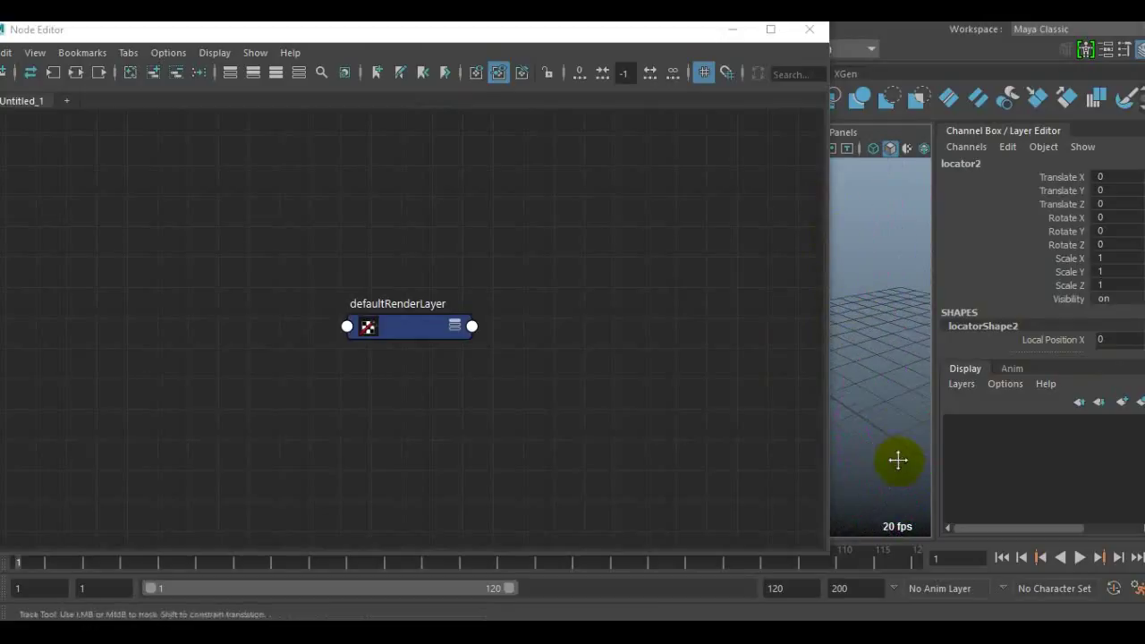
pyautogui.keyDown('alt'); pyautogui.moveTo(897, 459); pyautogui.dragTo(860, 422); pyautogui.keyUp('alt')
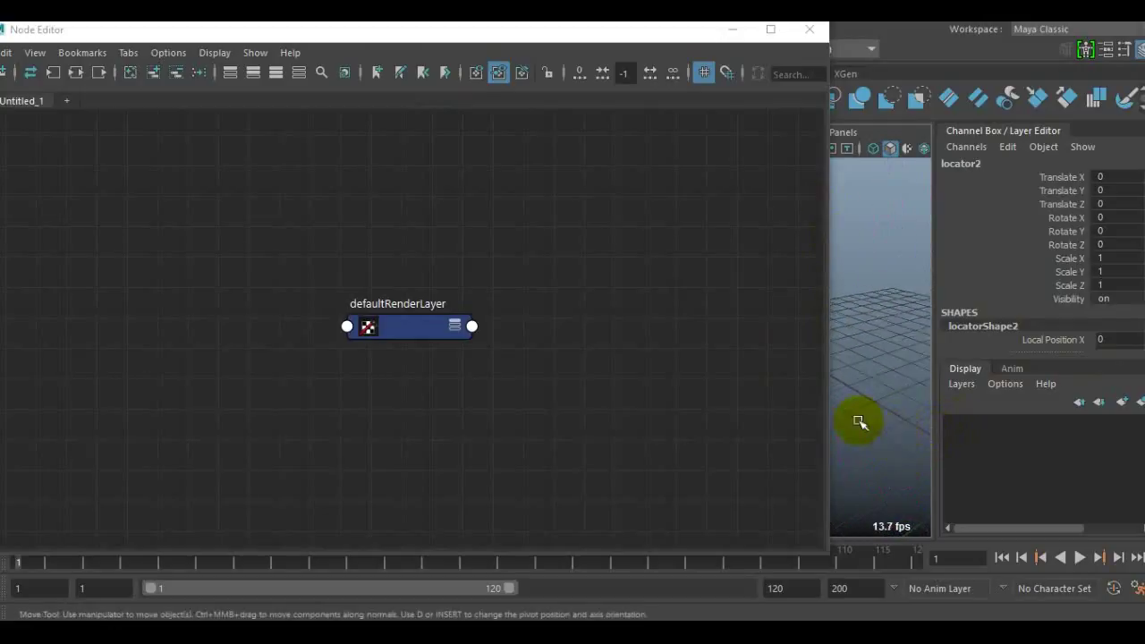
pyautogui.moveTo(611, 39); pyautogui.dragTo(338, 58)
pyautogui.keyDown('alt'); pyautogui.moveTo(759, 335); pyautogui.dragTo(696, 288); pyautogui.keyUp('alt')
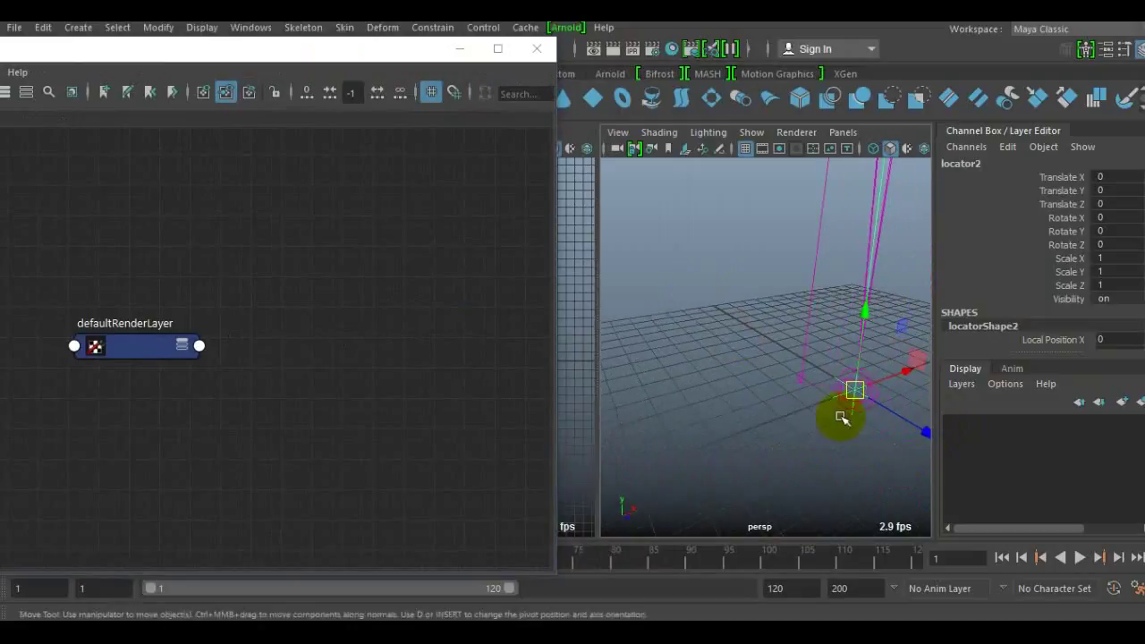
pyautogui.scroll(5, 840, 420)
pyautogui.keyDown('alt'); pyautogui.moveTo(853, 463); pyautogui.dragTo(585, 369, button='middle'); pyautogui.keyUp('alt')
pyautogui.click(850, 492)
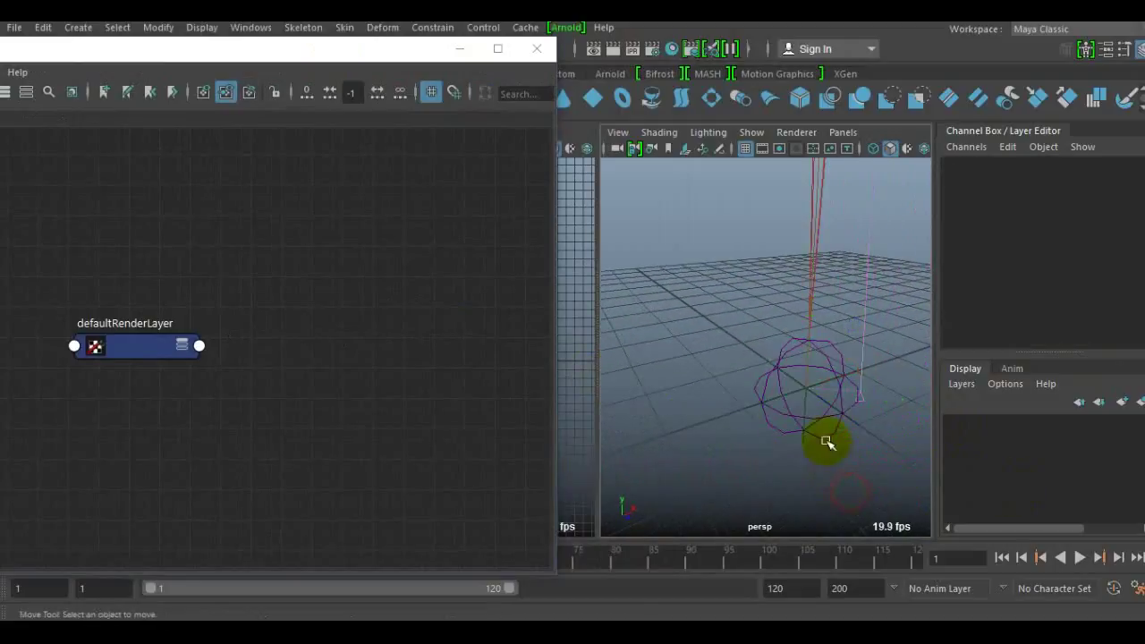
pyautogui.click(823, 432)
pyautogui.keyDown('alt'); pyautogui.moveTo(831, 431); pyautogui.dragTo(825, 444); pyautogui.keyUp('alt')
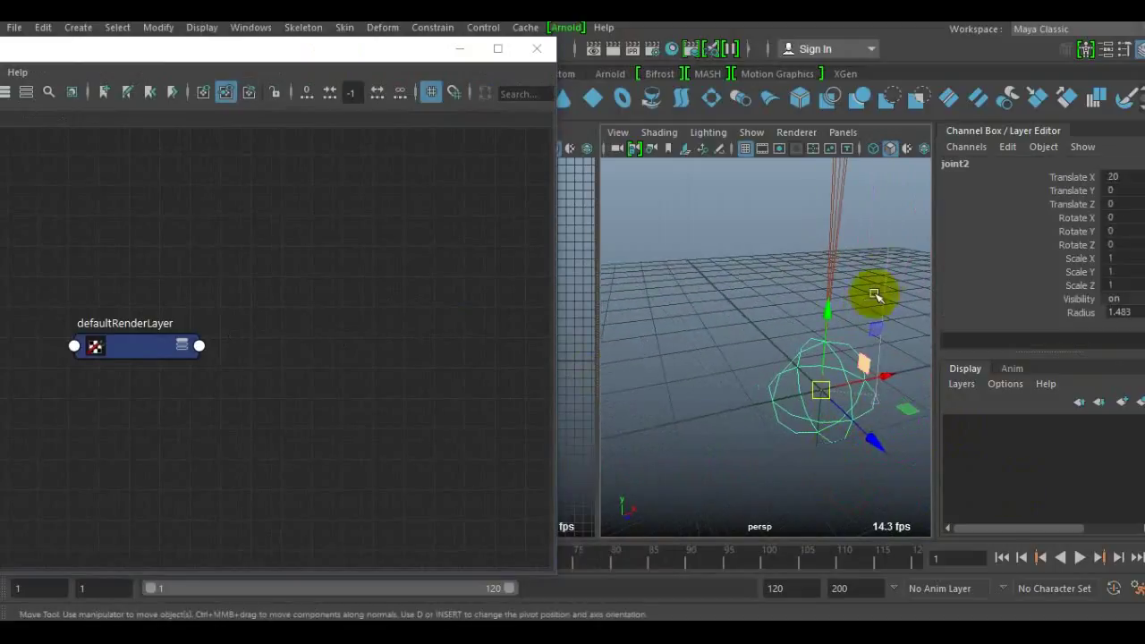
pyautogui.keyDown('shift'); pyautogui.moveTo(865, 256); pyautogui.dragTo(921, 290); pyautogui.keyUp('shift')
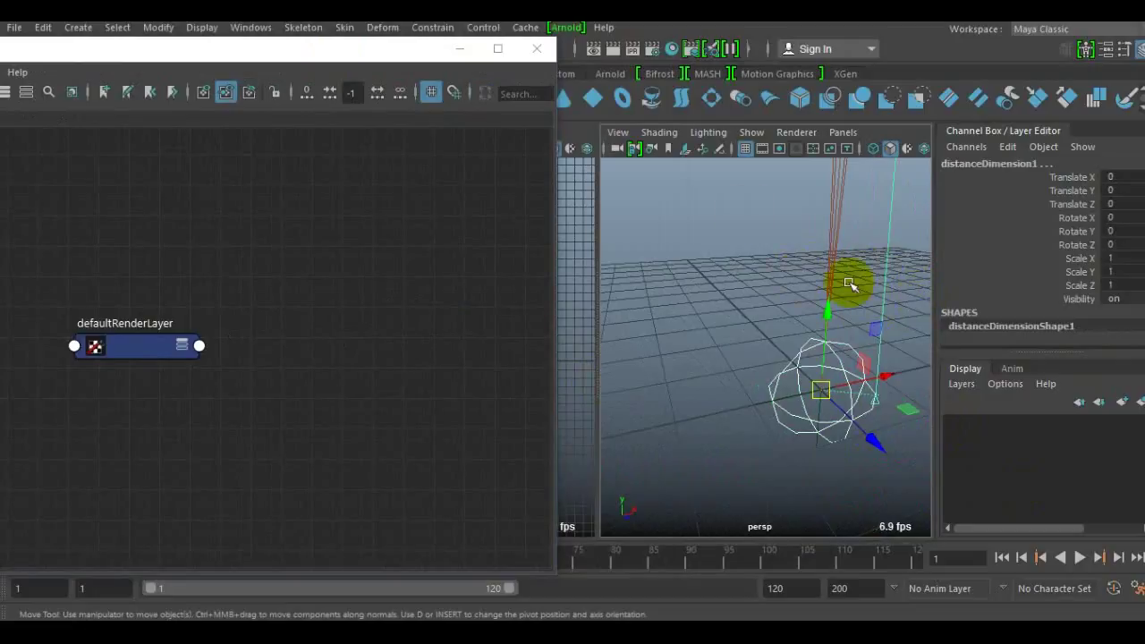
# Step: Graph the input and output connections of the selected nodes, and remove joint1 and effector1 from the graph
pyautogui.moveTo(347, 59); pyautogui.dragTo(931, 51)
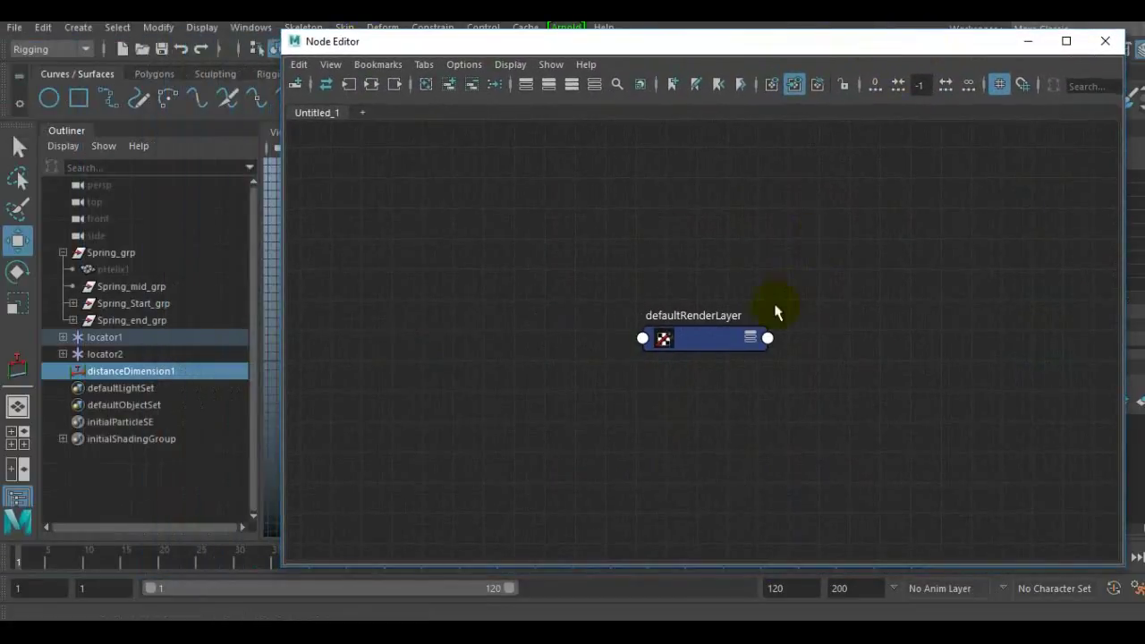
pyautogui.click(373, 88)
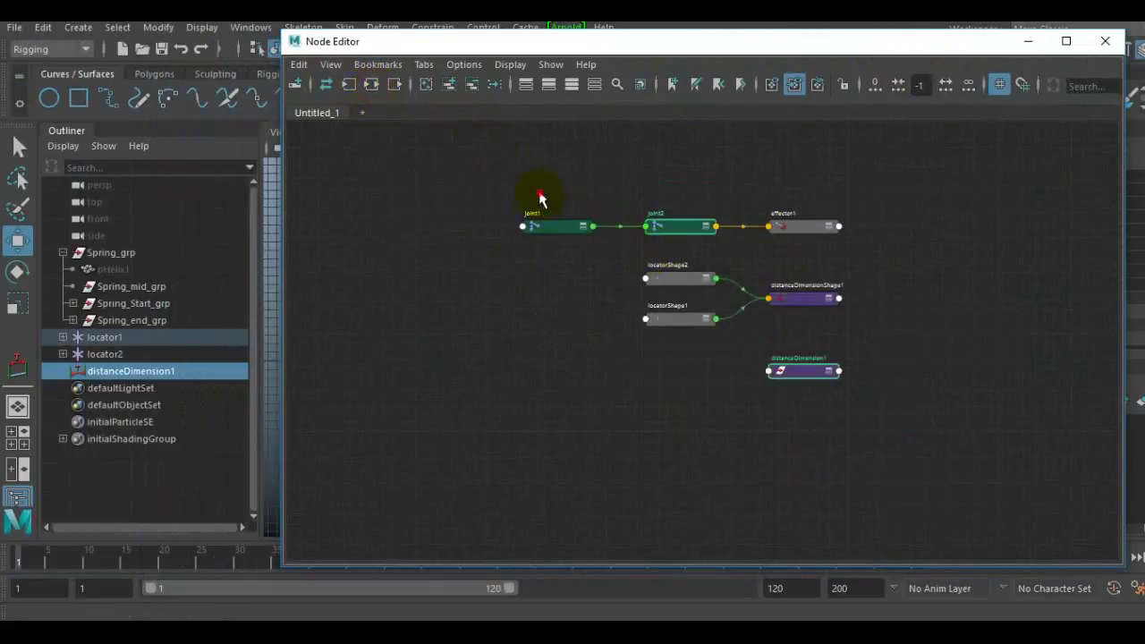
pyautogui.moveTo(540, 199); pyautogui.dragTo(563, 293)
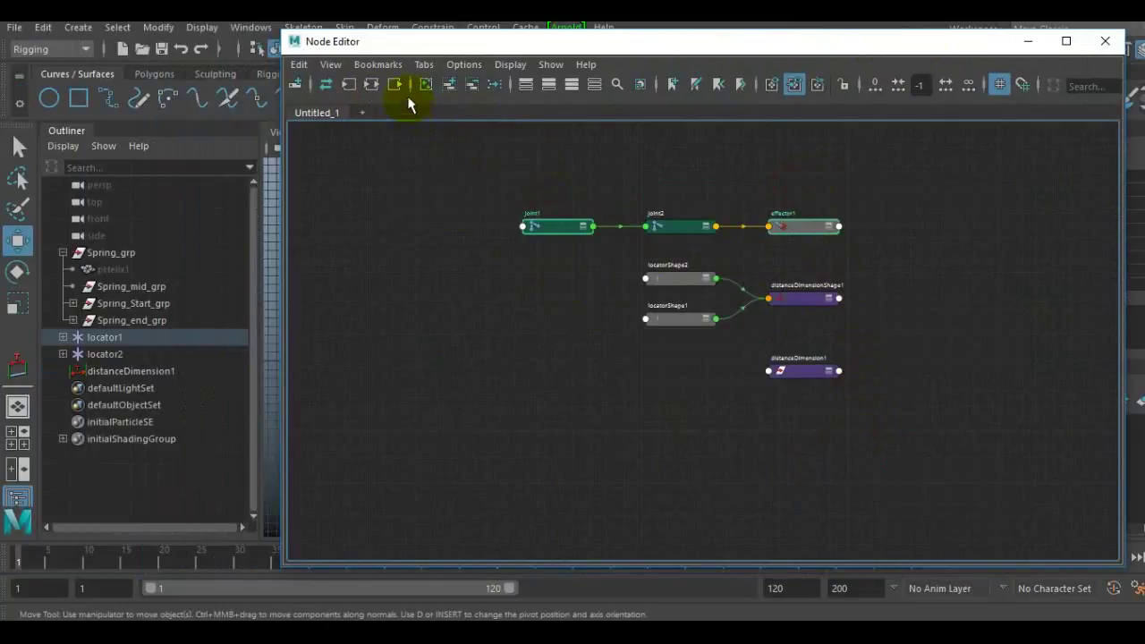
pyautogui.click(475, 87)
# Step: Create a Multiply Divide node in the free space beside distanceDimensionShape1, and close the Create Node window
pyautogui.keyDown('alt'); pyautogui.moveTo(656, 329); pyautogui.dragTo(572, 350, button='middle'); pyautogui.keyUp('alt')
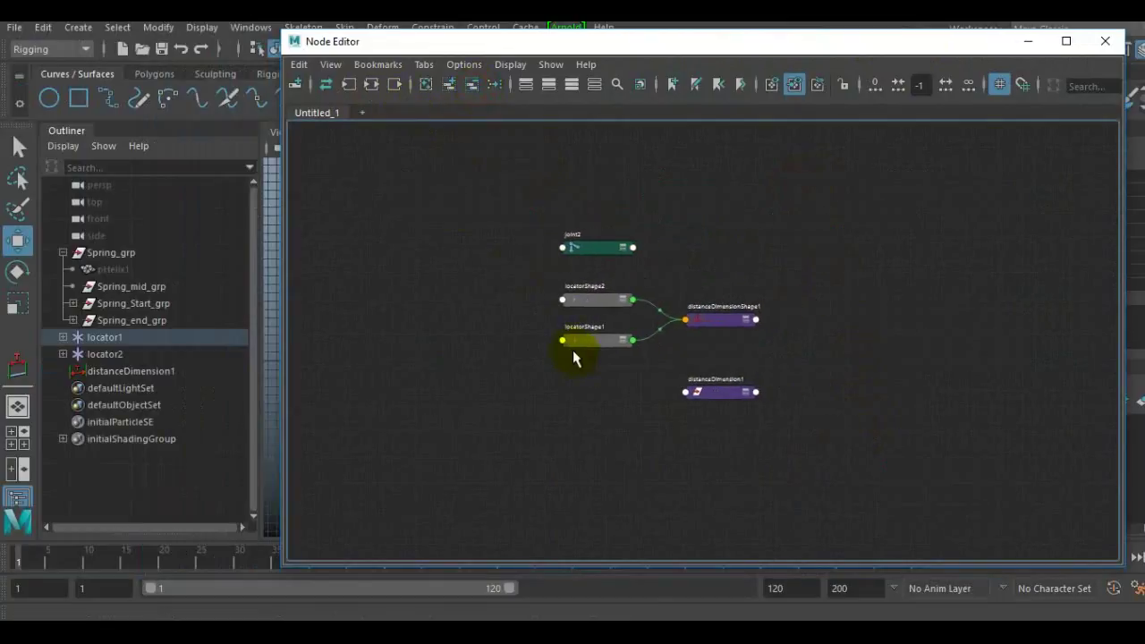
pyautogui.scroll(5, 572, 350)
pyautogui.scroll(-3, 649, 320)
pyautogui.keyDown('alt'); pyautogui.moveTo(707, 297); pyautogui.dragTo(610, 335, button='middle'); pyautogui.keyUp('alt')
pyautogui.moveTo(814, 413); pyautogui.dragTo(822, 359, button='right')
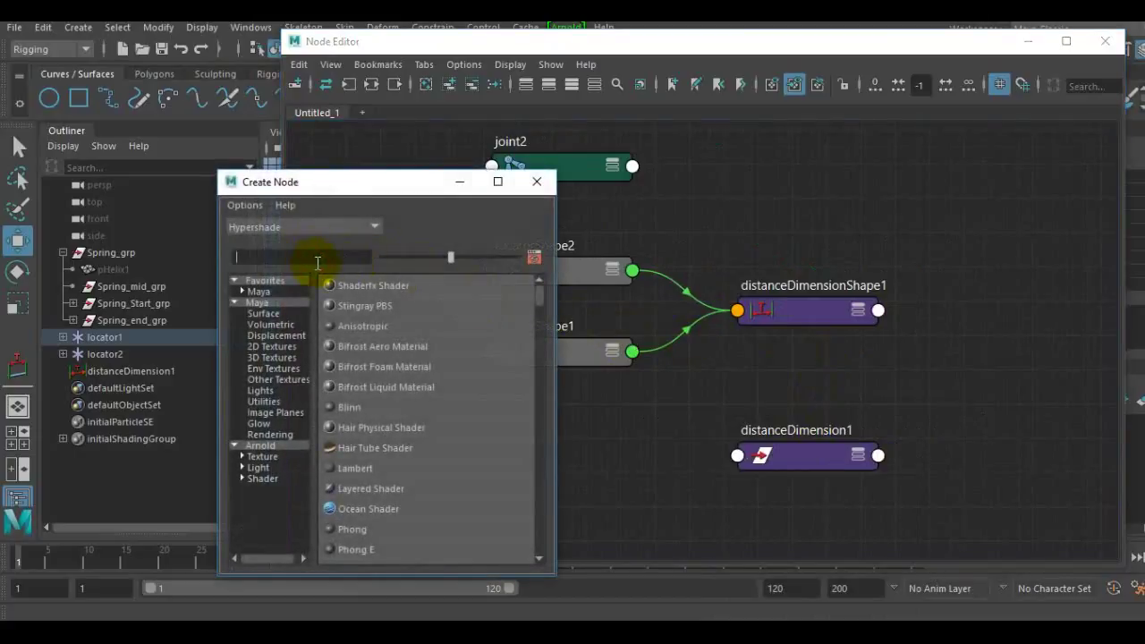
pyautogui.write('mu')
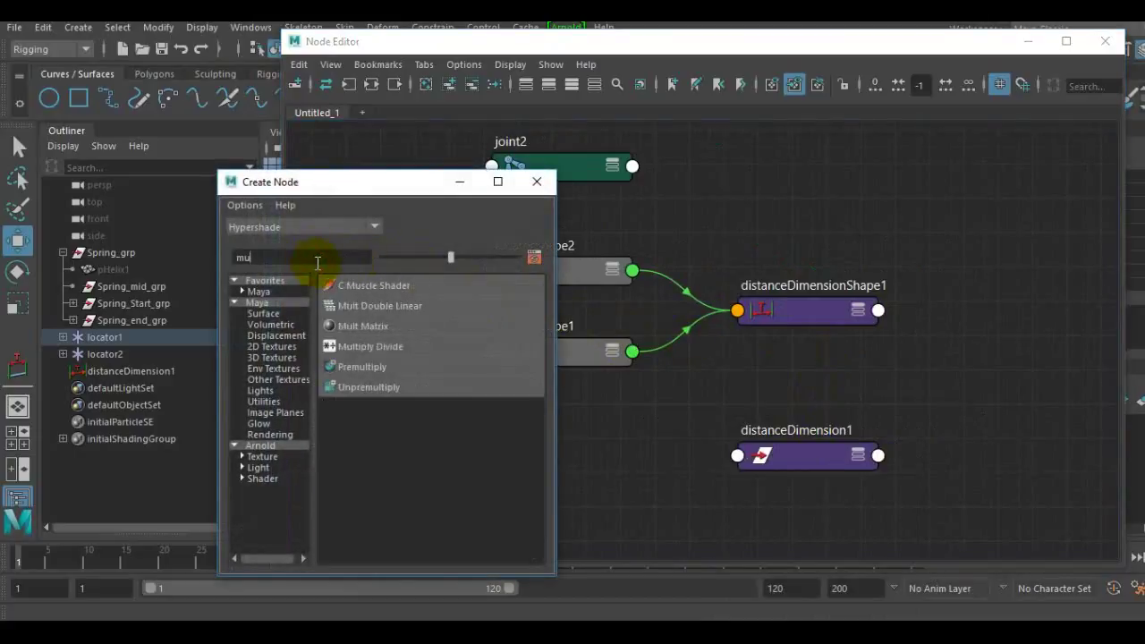
pyautogui.write('l')
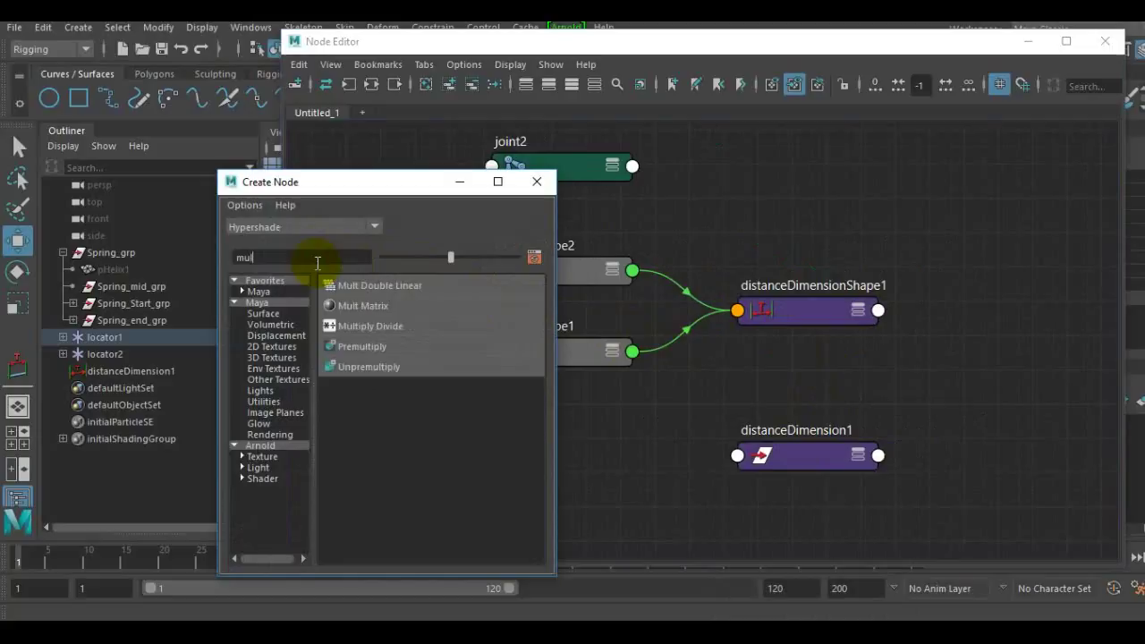
pyautogui.click(376, 326)
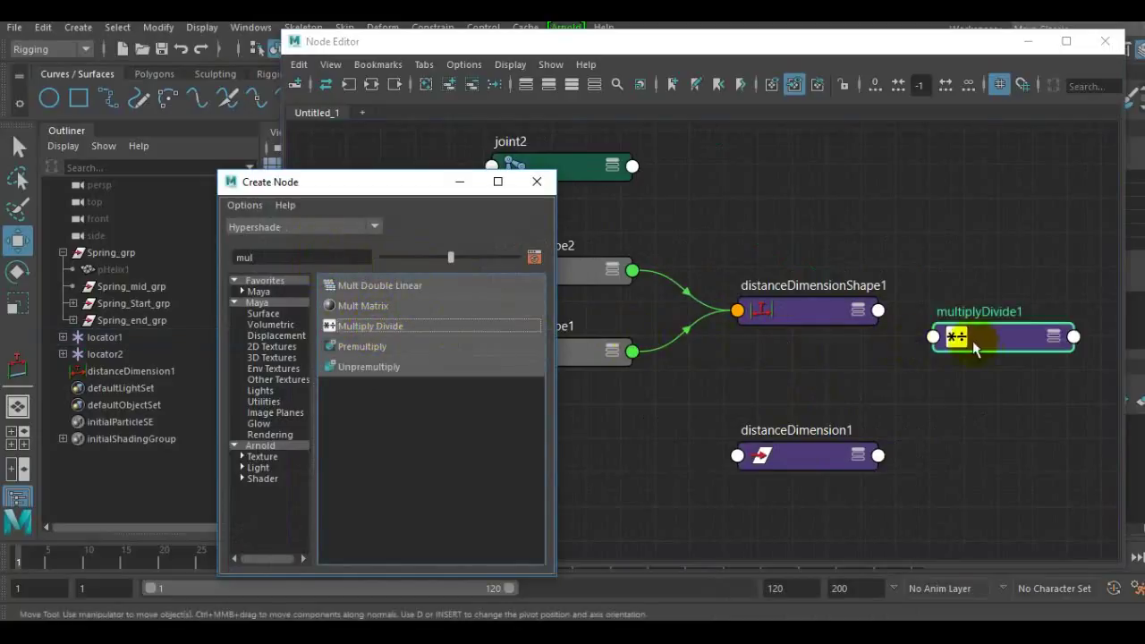
pyautogui.click(536, 182)
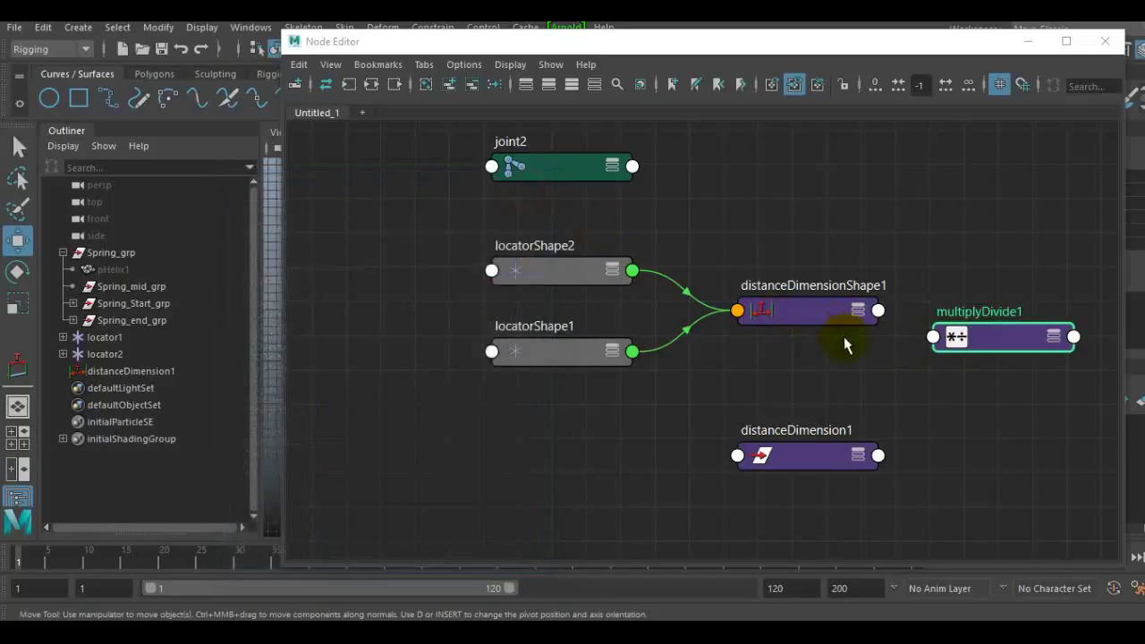
# Step: Connect the Distance output of distanceDimensionShape1 to Input 1X of multiplyDivide1
pyautogui.moveTo(843, 336); pyautogui.dragTo(698, 339, button='middle')
pyautogui.scroll(2, 731, 332)
pyautogui.click(691, 281)
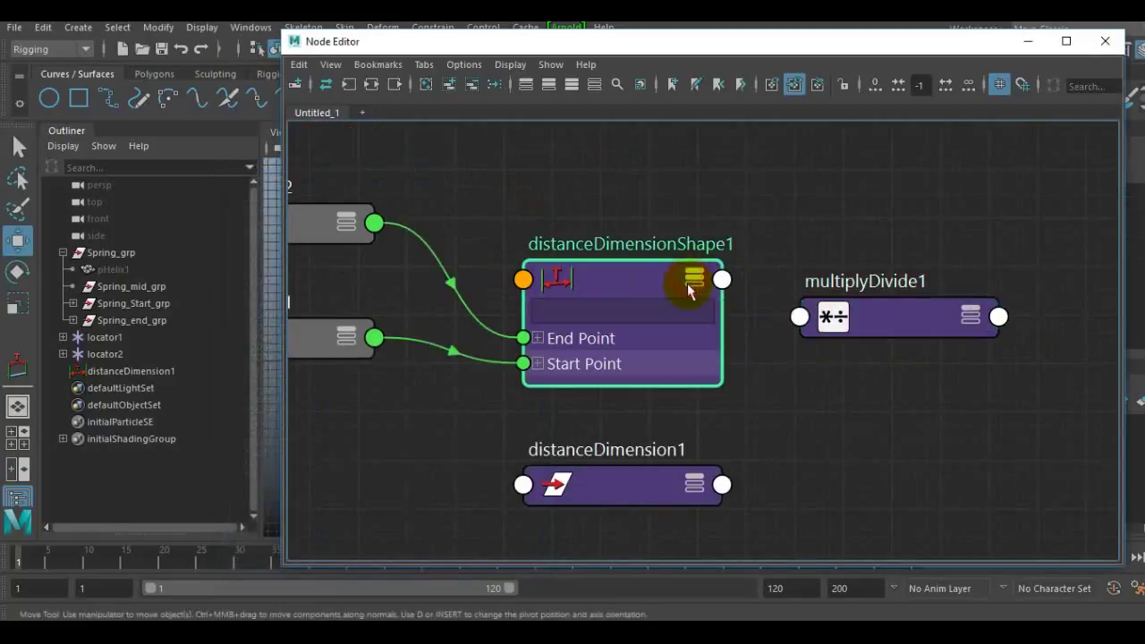
pyautogui.click(693, 288)
pyautogui.keyDown('alt'); pyautogui.moveTo(751, 401); pyautogui.dragTo(666, 252, button='middle'); pyautogui.keyUp('alt')
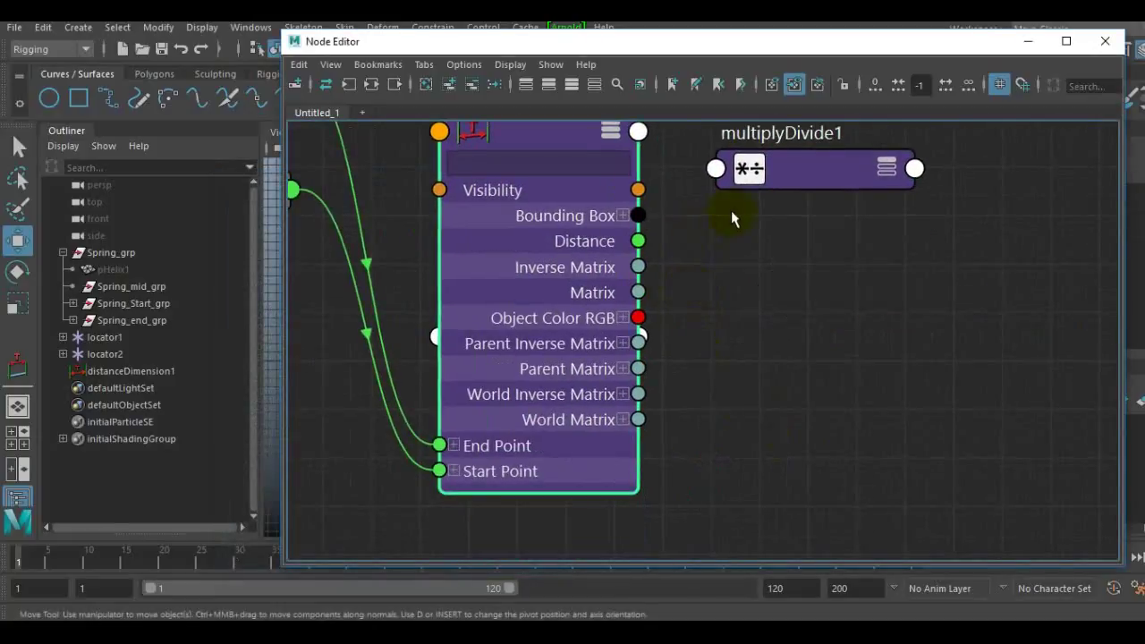
pyautogui.click(884, 177)
pyautogui.click(884, 176)
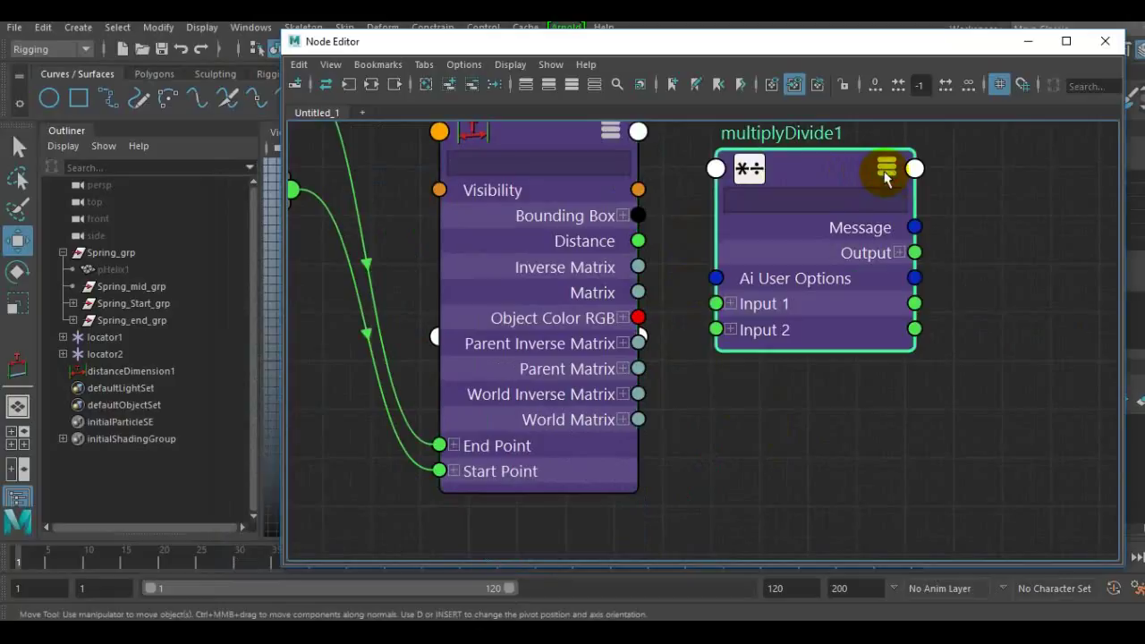
pyautogui.click(730, 304)
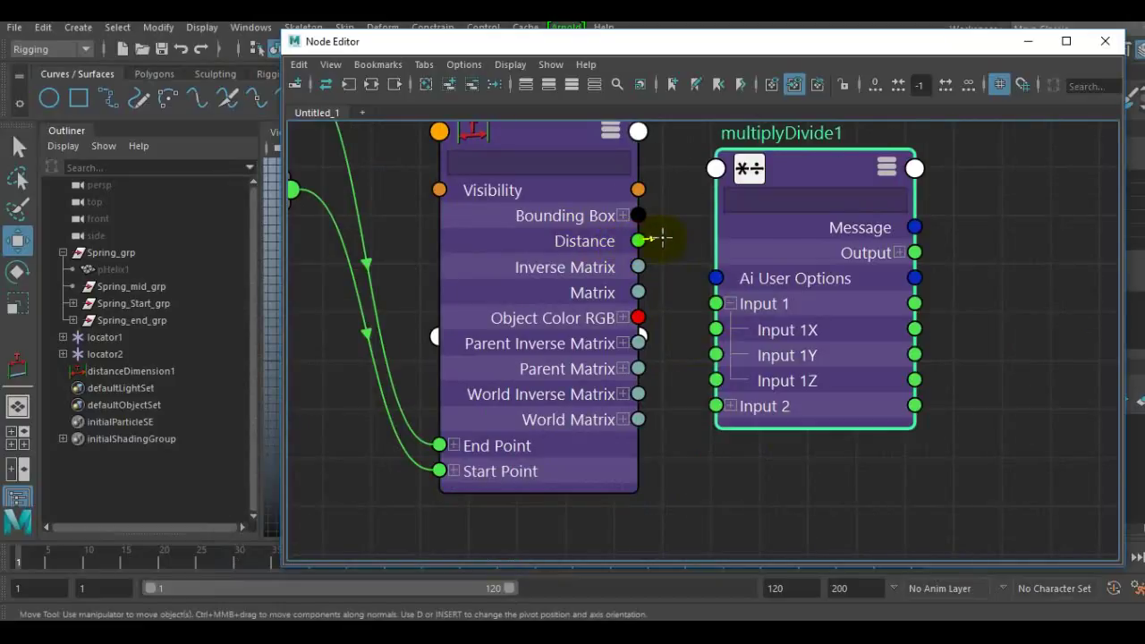
pyautogui.moveTo(661, 238); pyautogui.dragTo(691, 273)
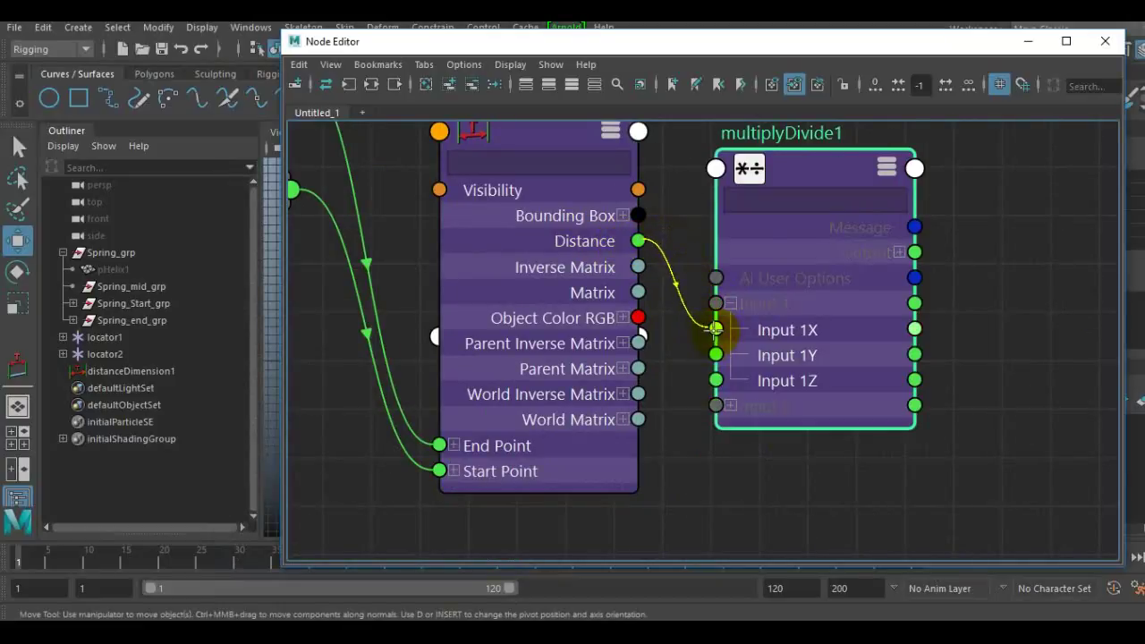
pyautogui.moveTo(713, 329); pyautogui.dragTo(720, 327)
# Step: Move the joint2 node to the free space beside multiplyDivide1 and expand it to show its attributes
pyautogui.scroll(-6, 791, 312)
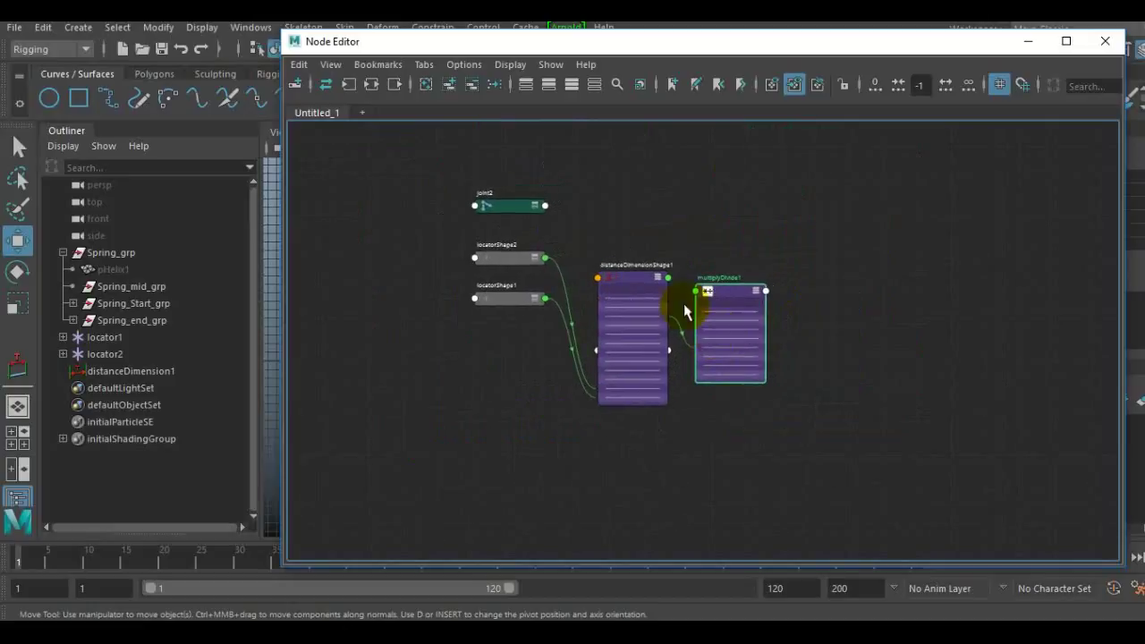
pyautogui.moveTo(487, 217); pyautogui.dragTo(813, 322)
pyautogui.scroll(5, 809, 327)
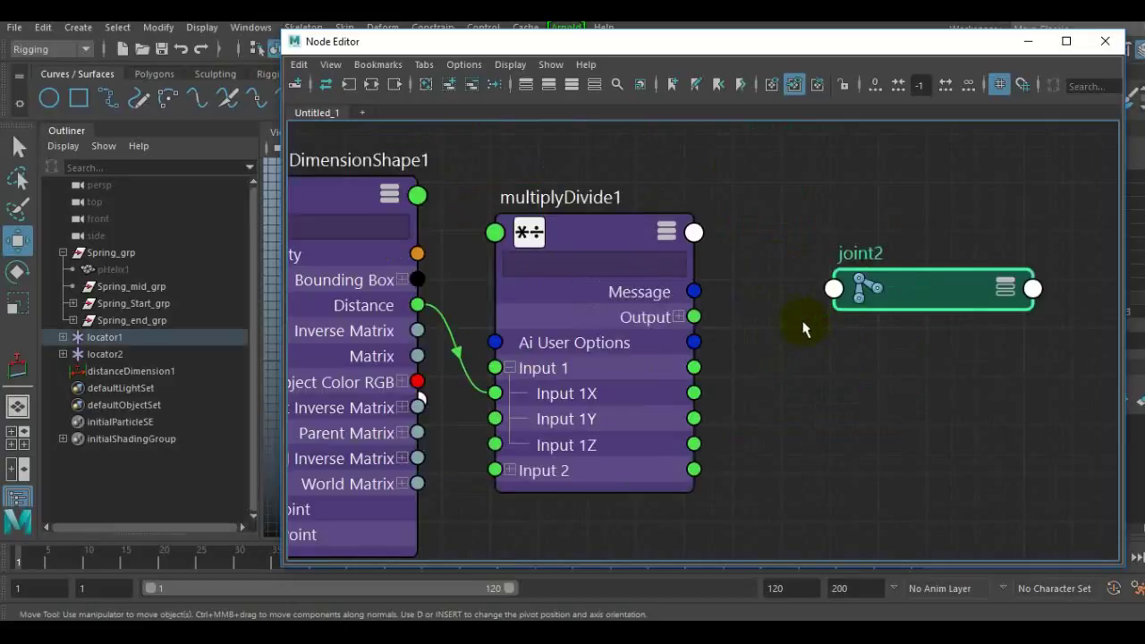
pyautogui.click(895, 265)
pyautogui.click(895, 265)
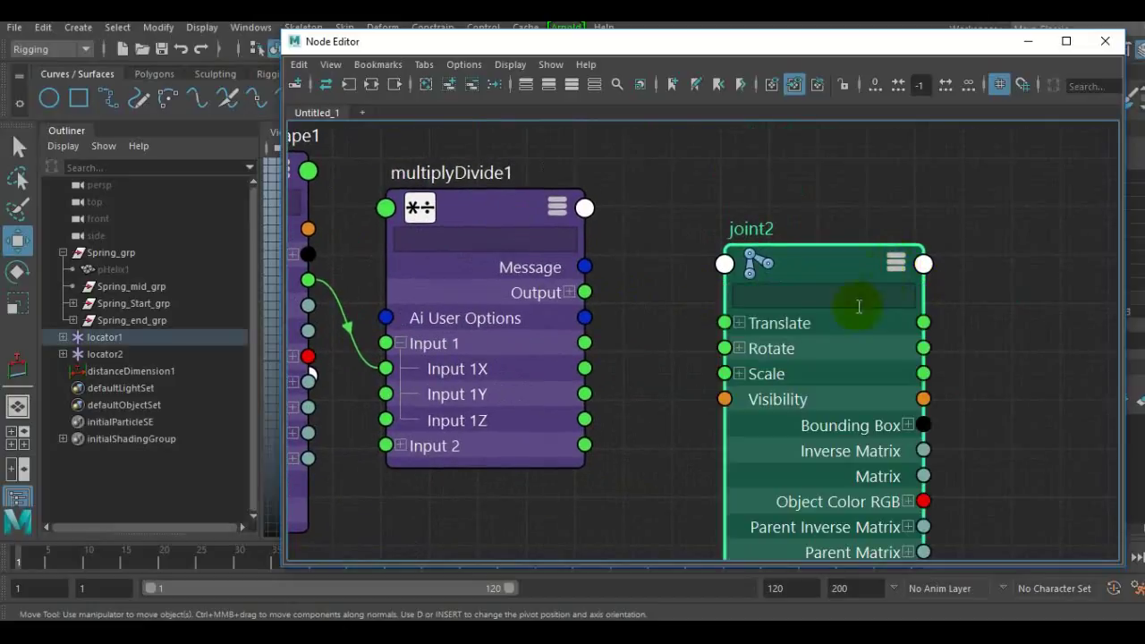
# Step: Connect Output X of multiplyDivide1 to Translate X of joint2, and close the Node Editor
pyautogui.click(739, 322)
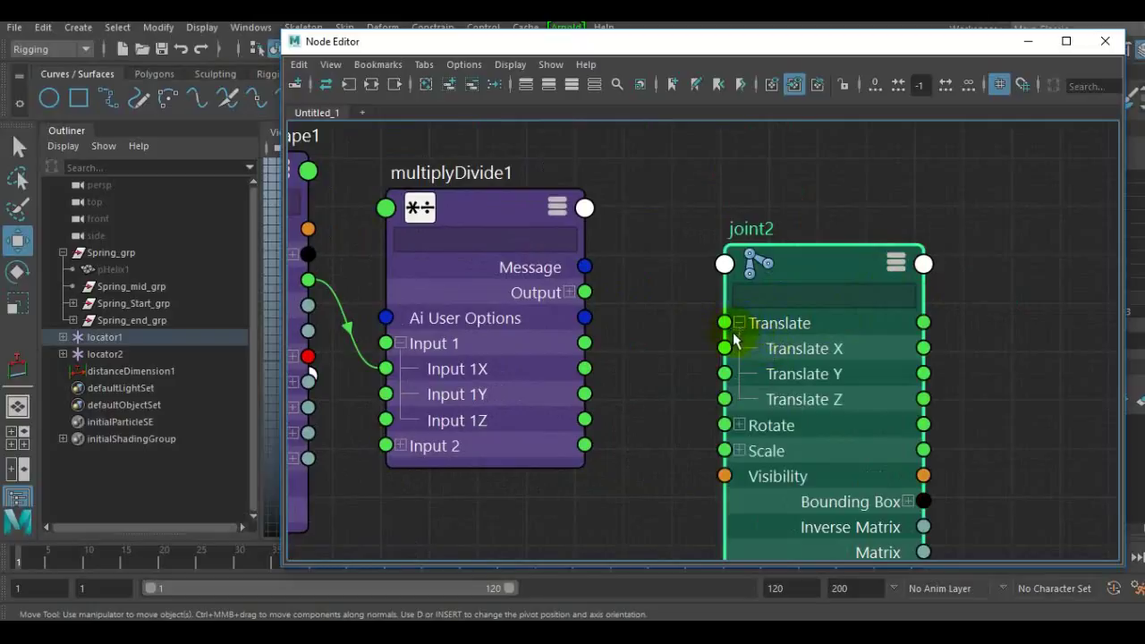
pyautogui.click(569, 292)
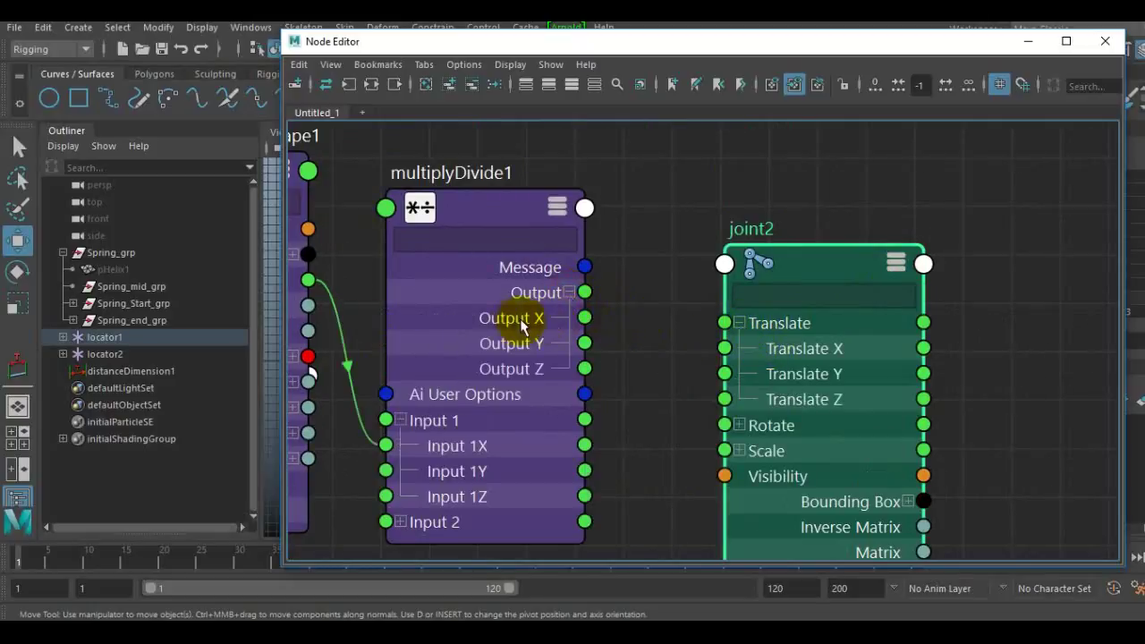
pyautogui.moveTo(585, 318); pyautogui.dragTo(727, 356)
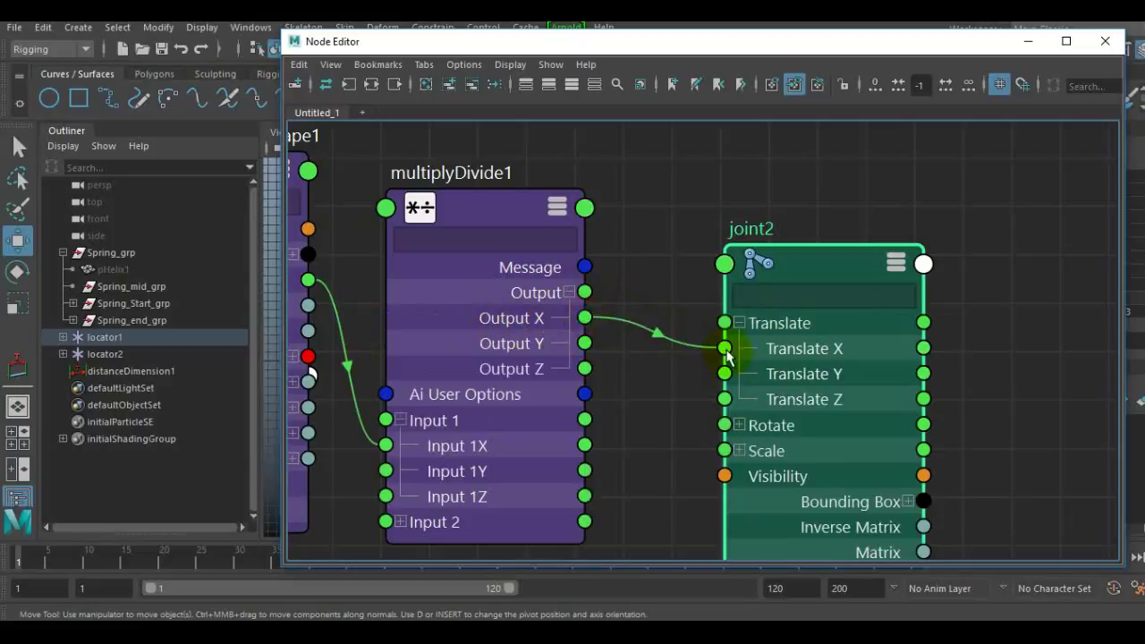
pyautogui.scroll(-6, 727, 355)
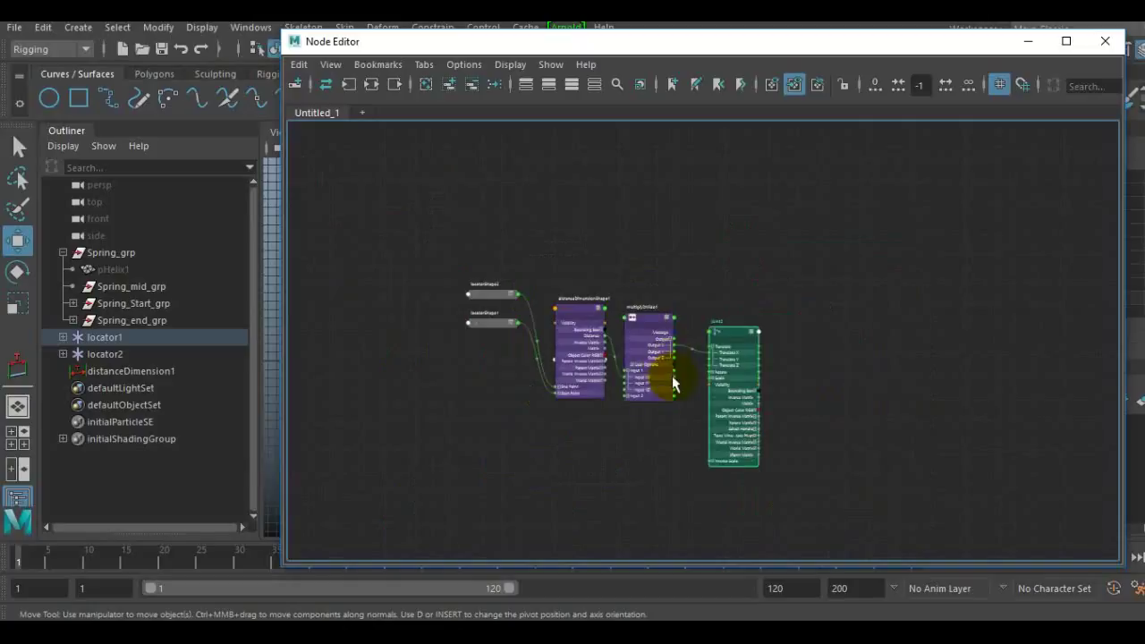
pyautogui.click(1105, 41)
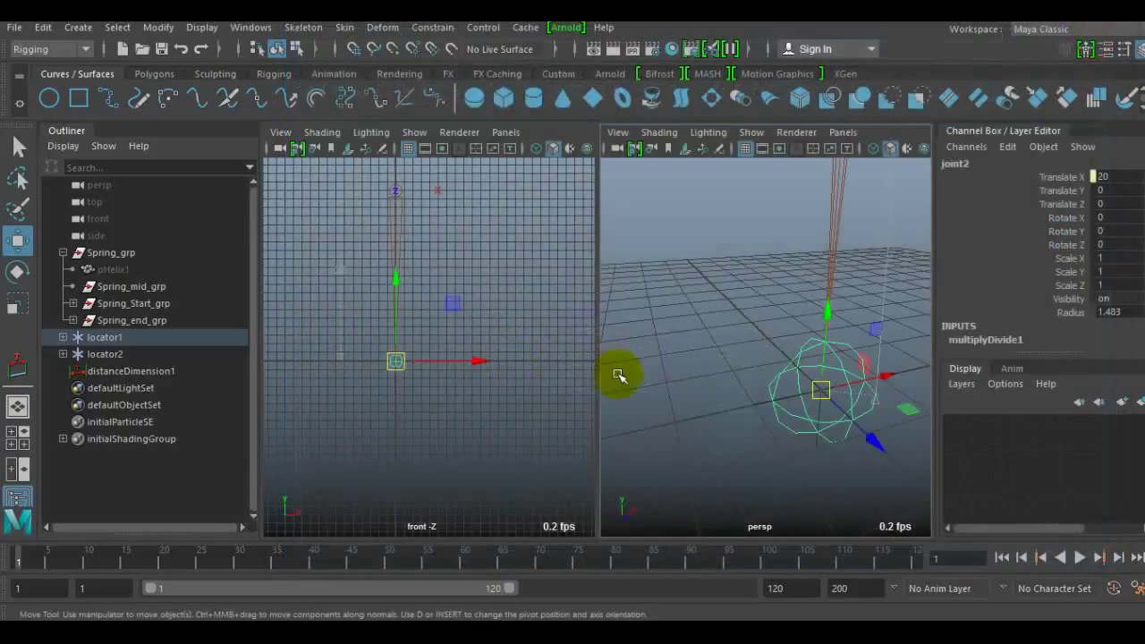
# Step: Test the joint stretch by moving locator2 down and sideways in the front view, and undo the move
pyautogui.click(122, 353)
pyautogui.scroll(-3, 636, 396)
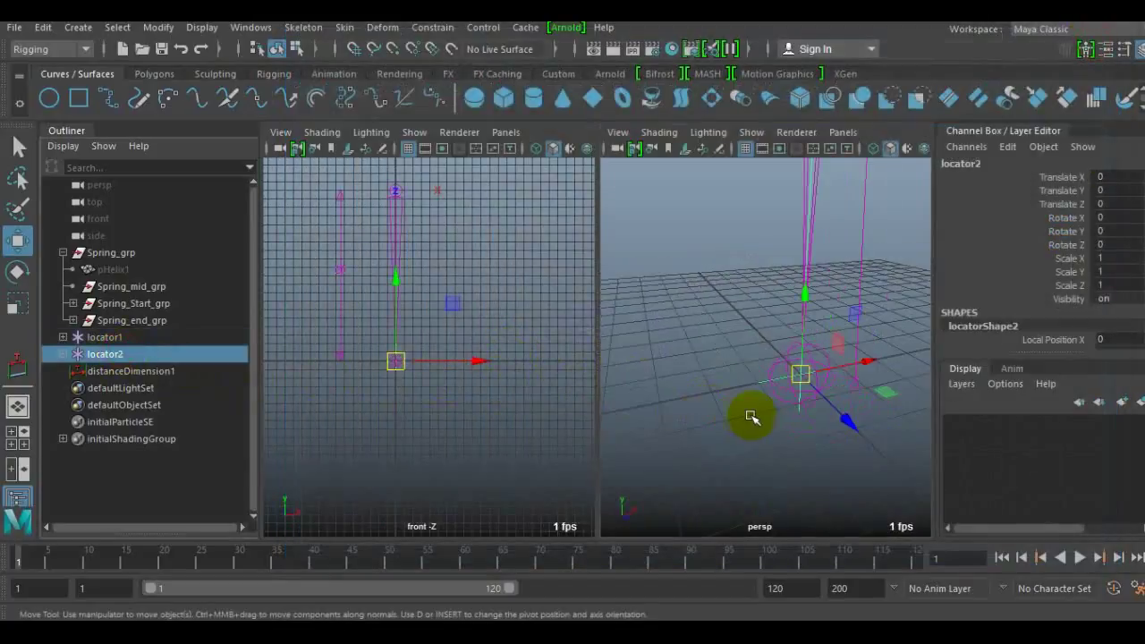
pyautogui.keyDown('alt'); pyautogui.moveTo(751, 413); pyautogui.dragTo(678, 354, button='middle'); pyautogui.keyUp('alt')
pyautogui.moveTo(395, 361); pyautogui.dragTo(428, 407)
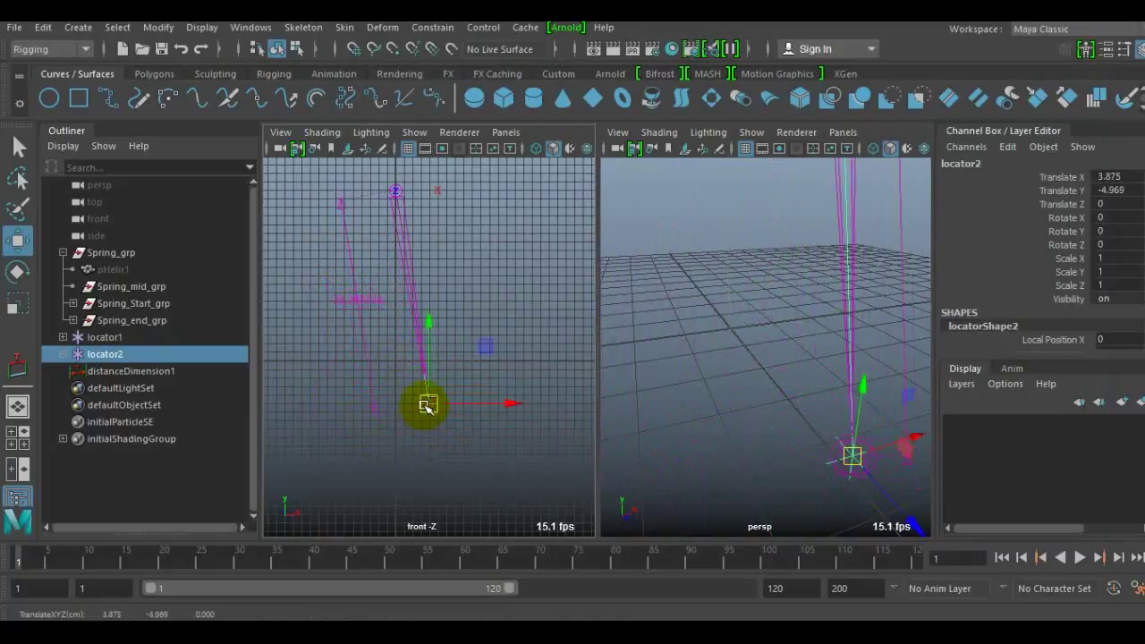
pyautogui.hotkey('ctrl', 'z')
# Step: Unhide the pHelix1 mesh inside Spring_grp and frame the whole spring in the perspective view
pyautogui.scroll(-2, 416, 391)
pyautogui.click(112, 271)
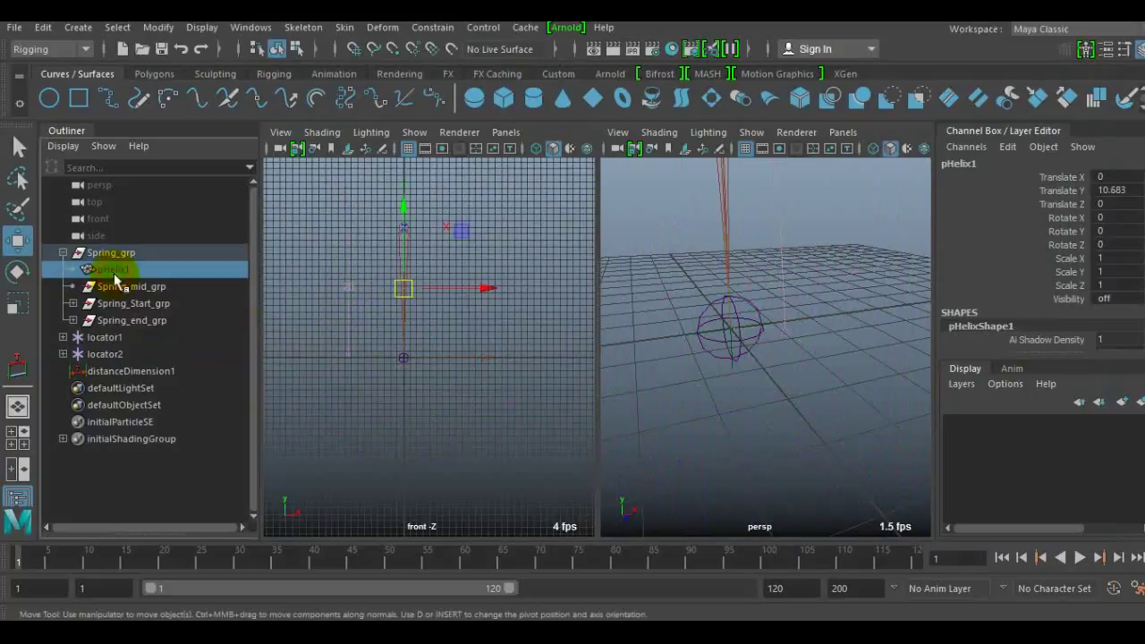
pyautogui.hotkey('shift', 'h')
pyautogui.scroll(-6, 695, 358)
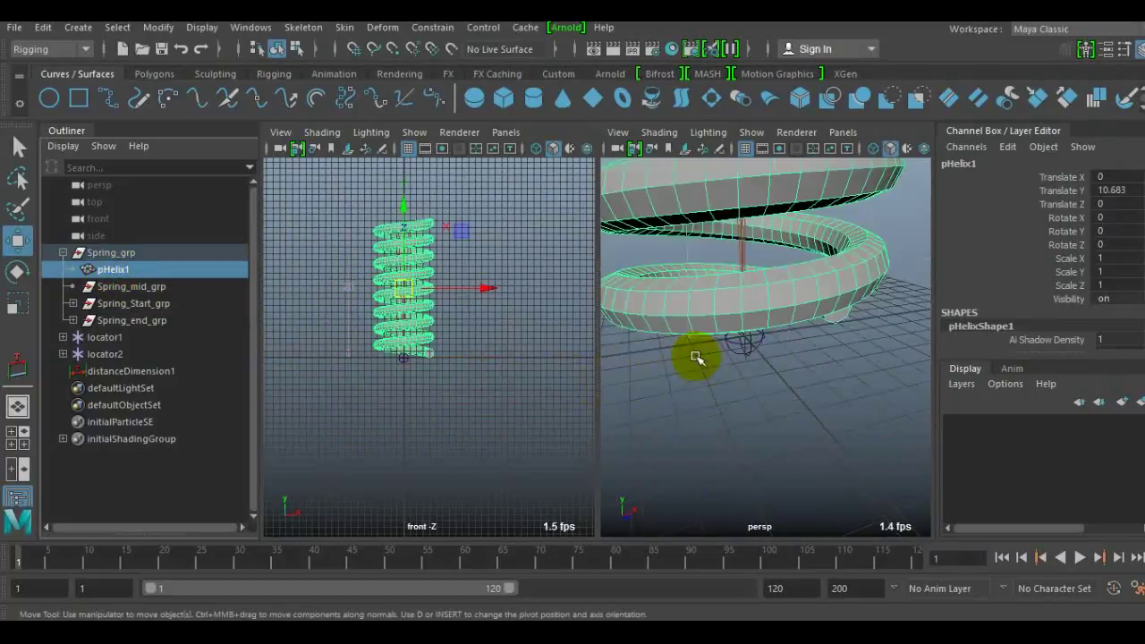
pyautogui.keyDown('alt'); pyautogui.moveTo(746, 374); pyautogui.dragTo(771, 388); pyautogui.keyUp('alt')
pyautogui.keyDown('alt'); pyautogui.moveTo(748, 403); pyautogui.dragTo(746, 407, button='middle'); pyautogui.keyUp('alt')
pyautogui.keyDown('alt'); pyautogui.moveTo(744, 406); pyautogui.dragTo(748, 414, button='right'); pyautogui.keyUp('alt')
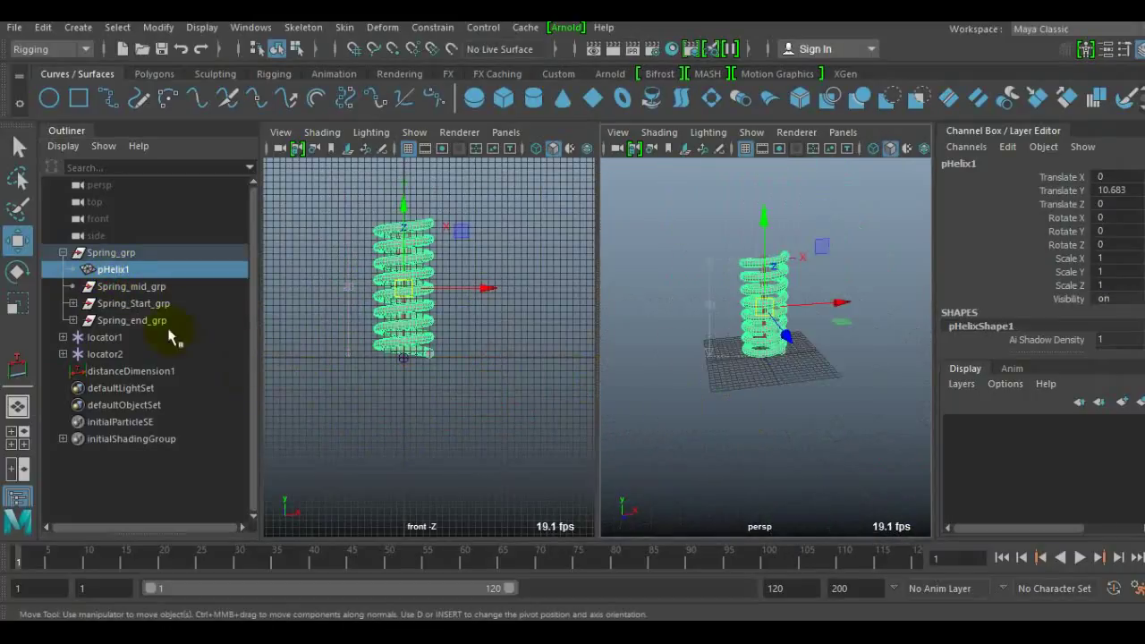
pyautogui.click(62, 253)
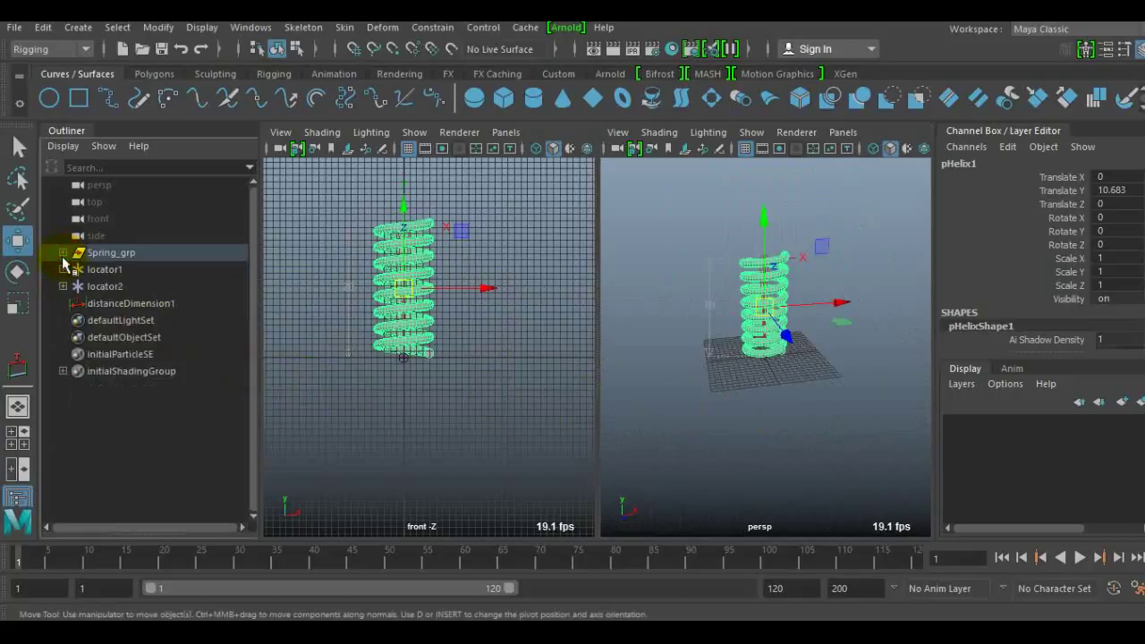
pyautogui.click(64, 254)
# Step: Parent-constrain Spring_grp to joint1 with Maintain offset on and all translate and rotate axes
pyautogui.scroll(6, 743, 394)
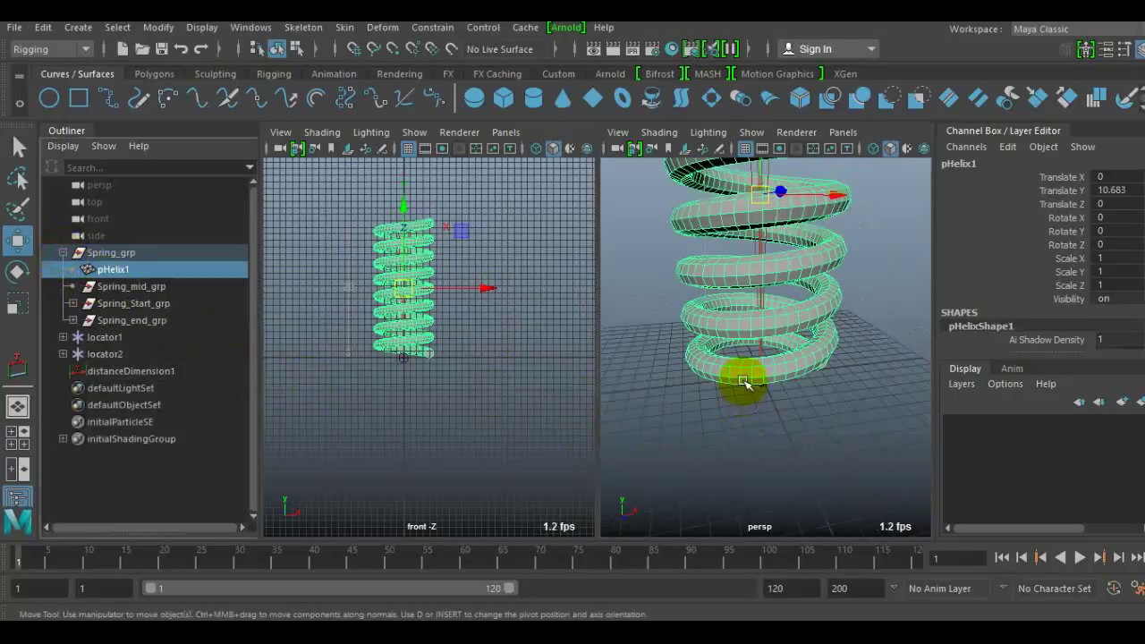
pyautogui.keyDown('alt'); pyautogui.moveTo(746, 383); pyautogui.dragTo(727, 408); pyautogui.keyUp('alt')
pyautogui.keyDown('alt'); pyautogui.moveTo(726, 407); pyautogui.dragTo(833, 400, button='right'); pyautogui.keyUp('alt')
pyautogui.click(786, 462)
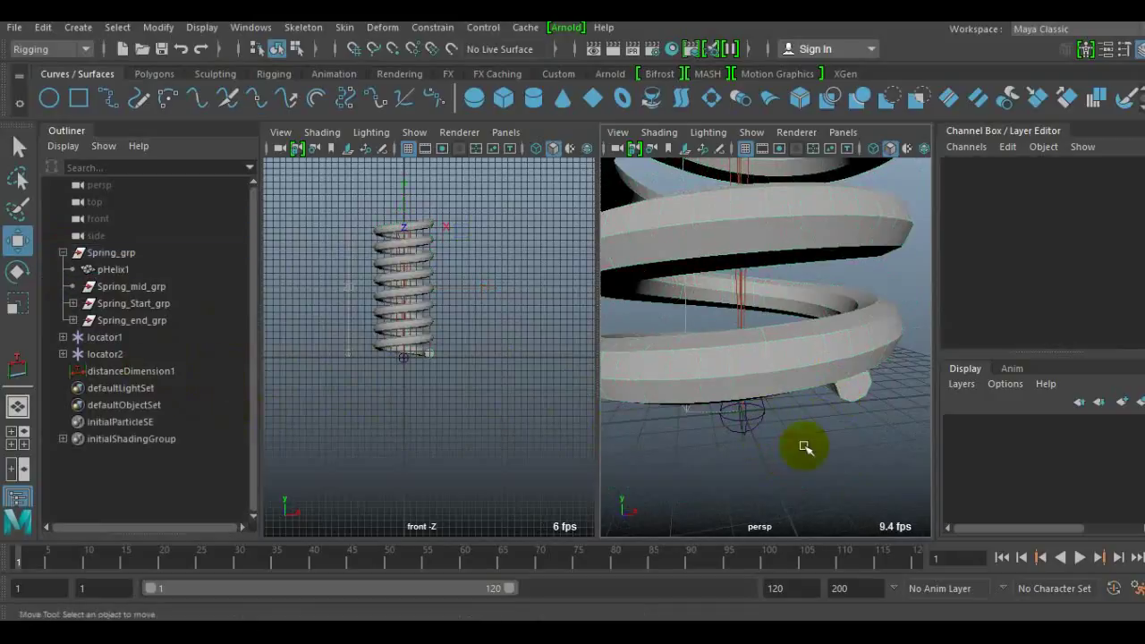
pyautogui.click(742, 297)
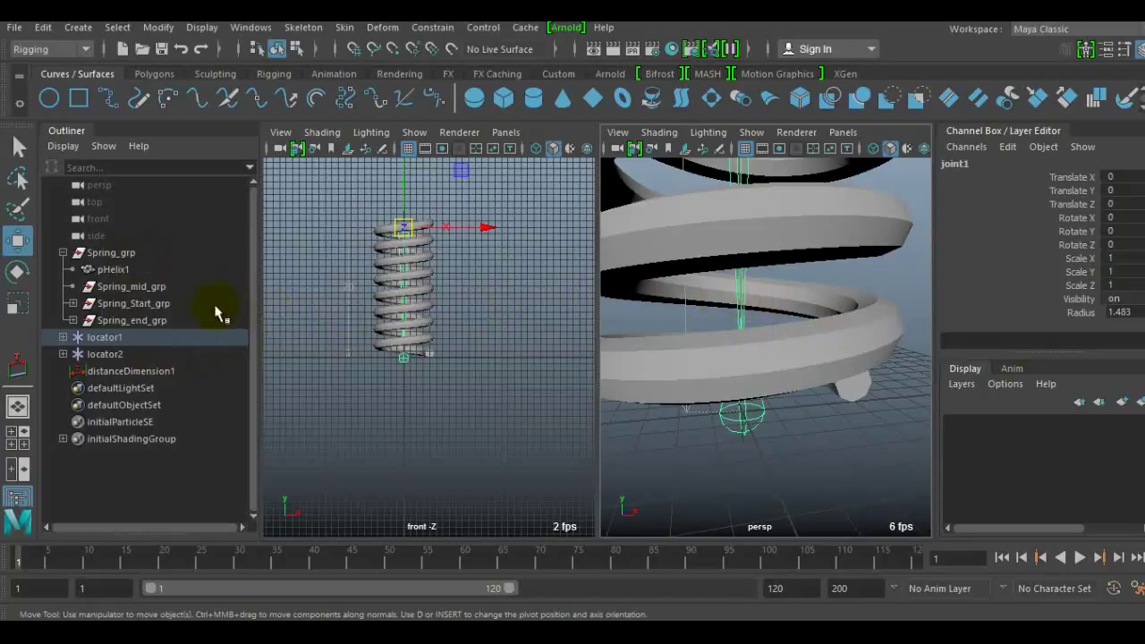
pyautogui.click(134, 257)
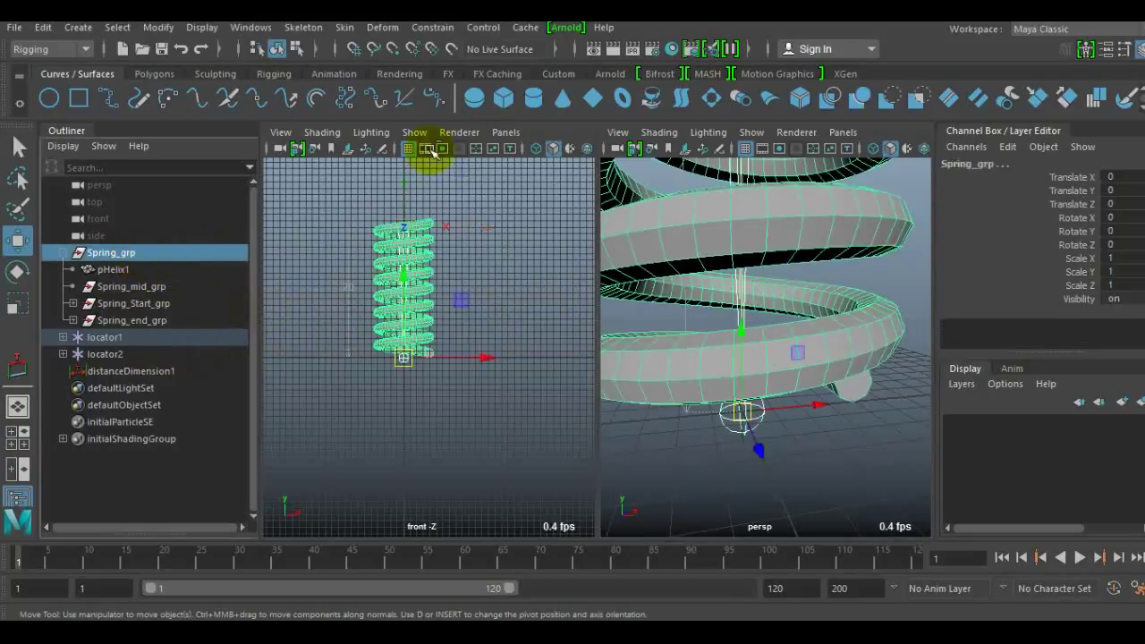
pyautogui.click(419, 28)
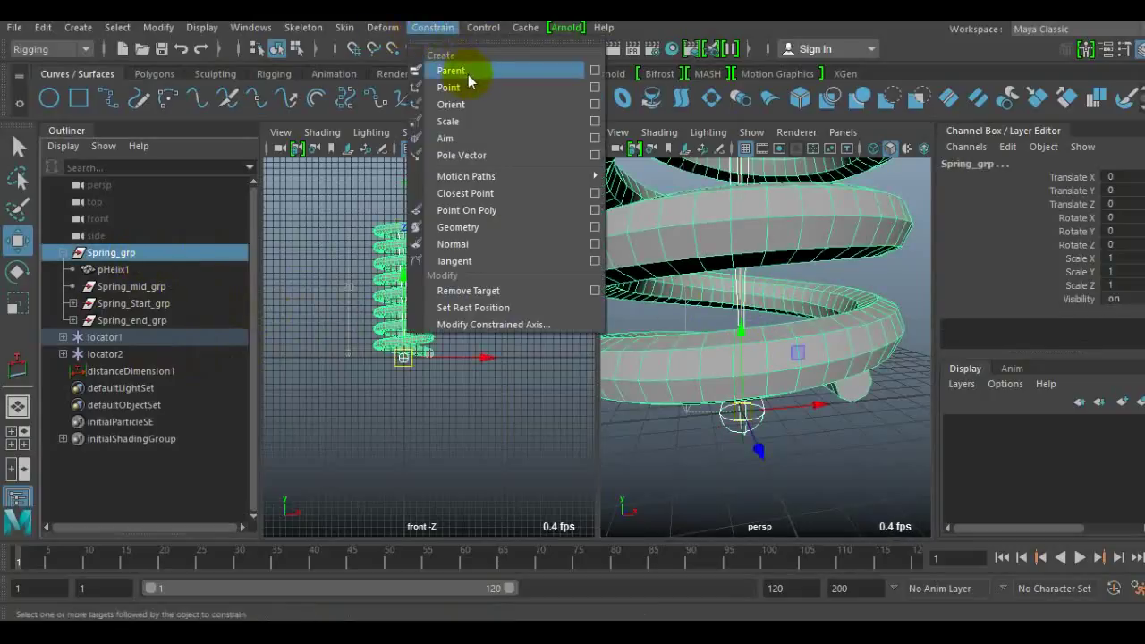
pyautogui.click(594, 70)
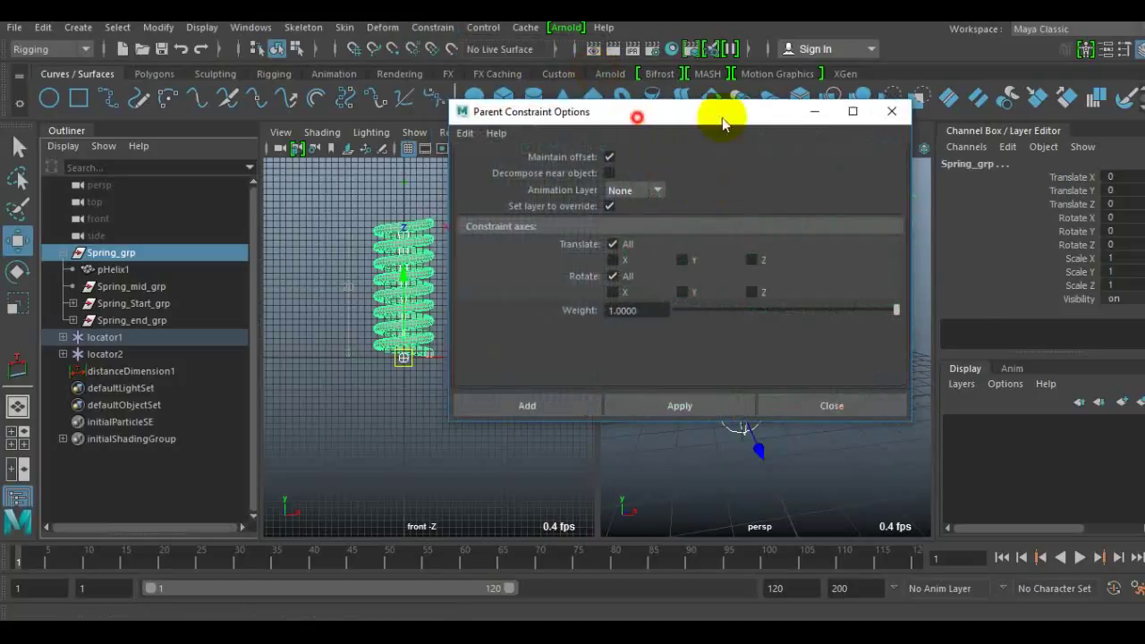
pyautogui.moveTo(723, 111); pyautogui.dragTo(902, 75)
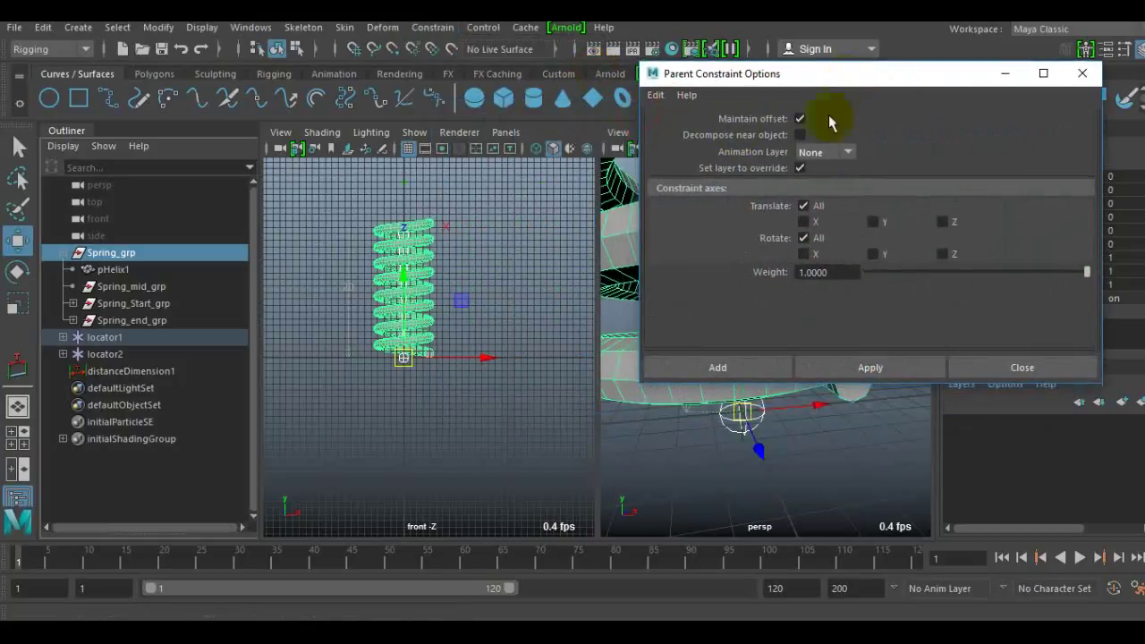
pyautogui.click(741, 371)
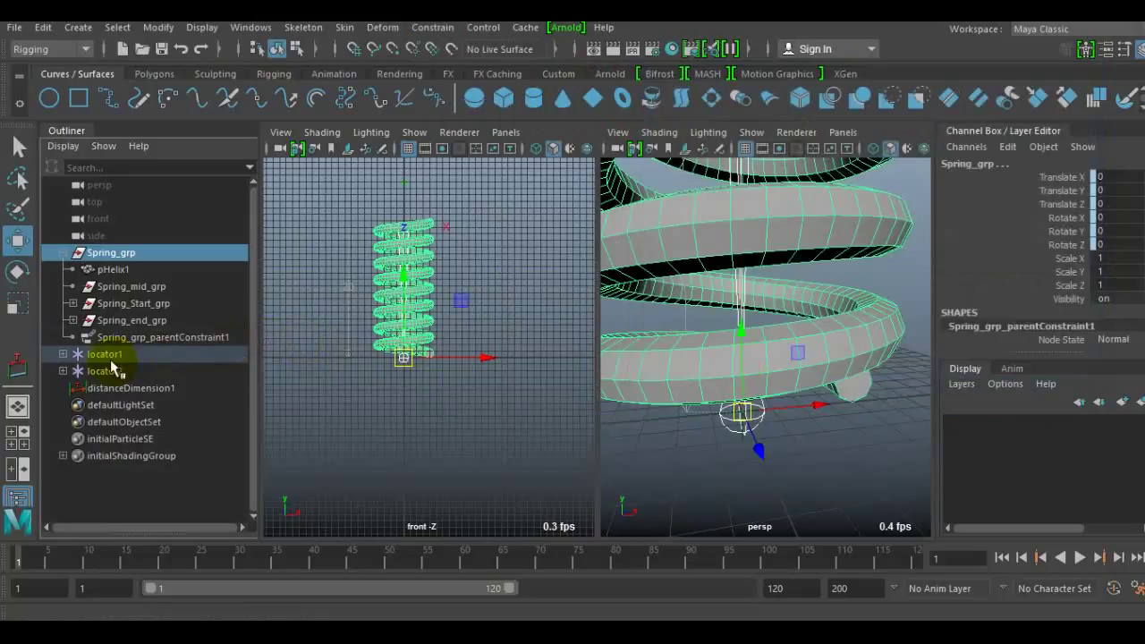
# Step: Point-constrain pHelix1 to Spring_mid_grp with Maintain offset on and all axes
pyautogui.click(109, 287)
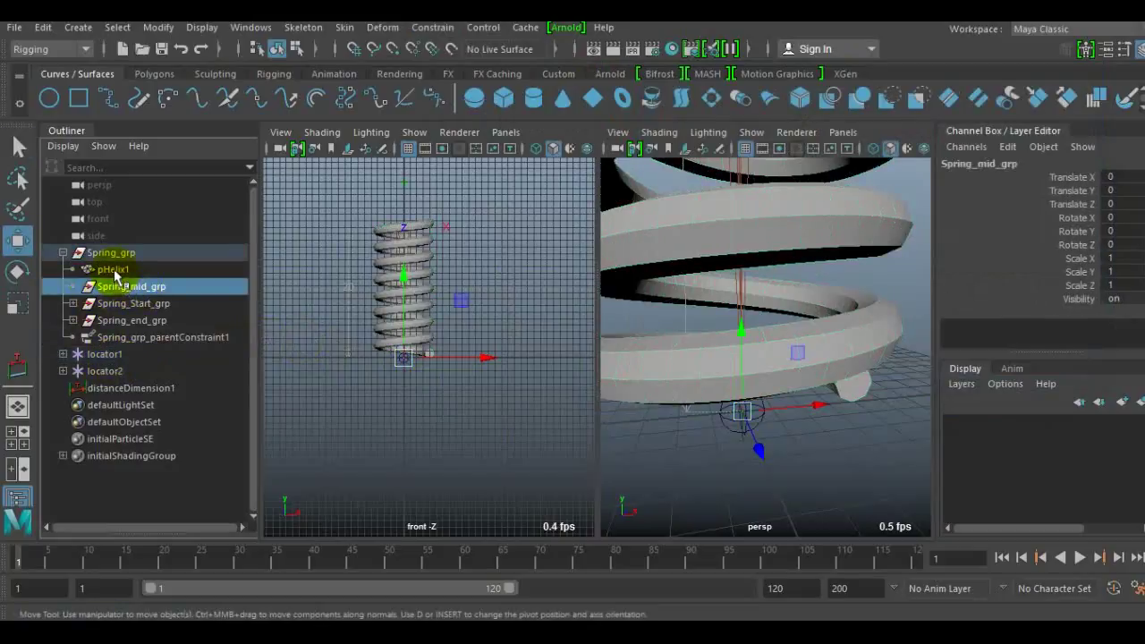
pyautogui.keyDown('ctrl'); pyautogui.click(113, 269); pyautogui.keyUp('ctrl')
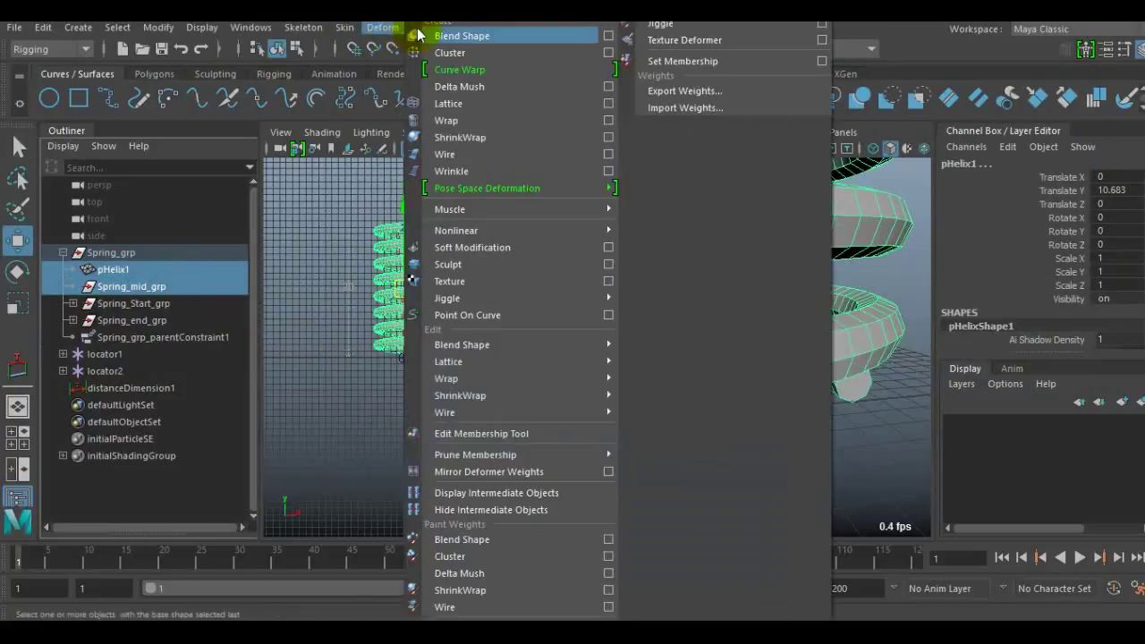
pyautogui.click(379, 31)
pyautogui.moveTo(433, 28)
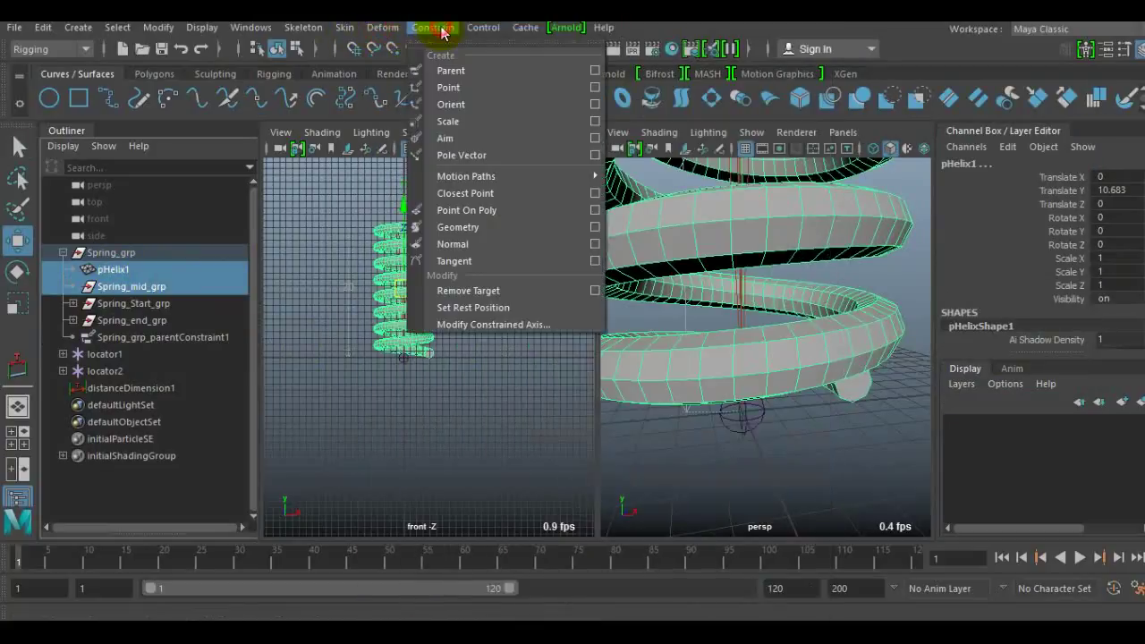
pyautogui.click(595, 88)
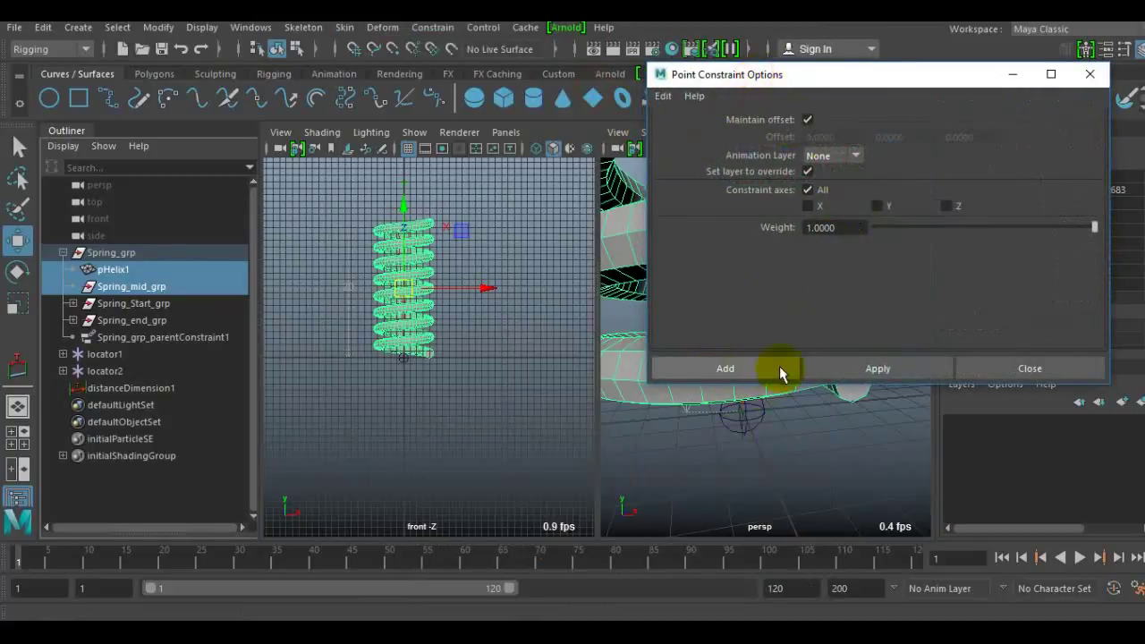
pyautogui.click(849, 369)
pyautogui.moveTo(766, 77); pyautogui.dragTo(788, 104)
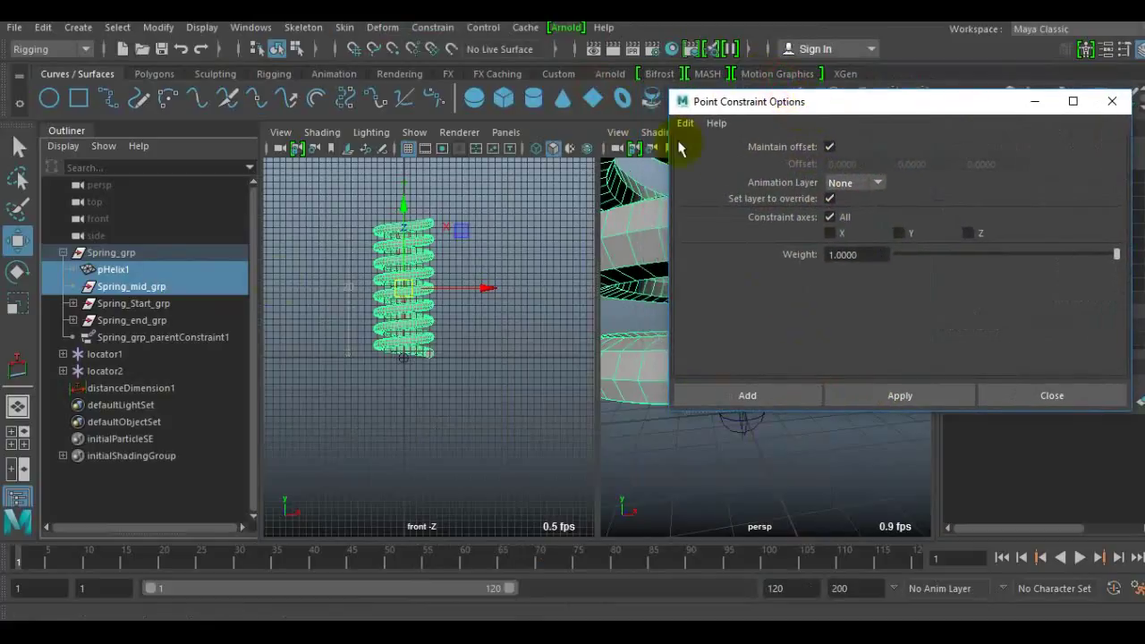
# Step: Point-constrain Spring_mid_grp to Spring_Start_1 and Spring_end_1 with Maintain offset on and all axes
pyautogui.click(73, 303)
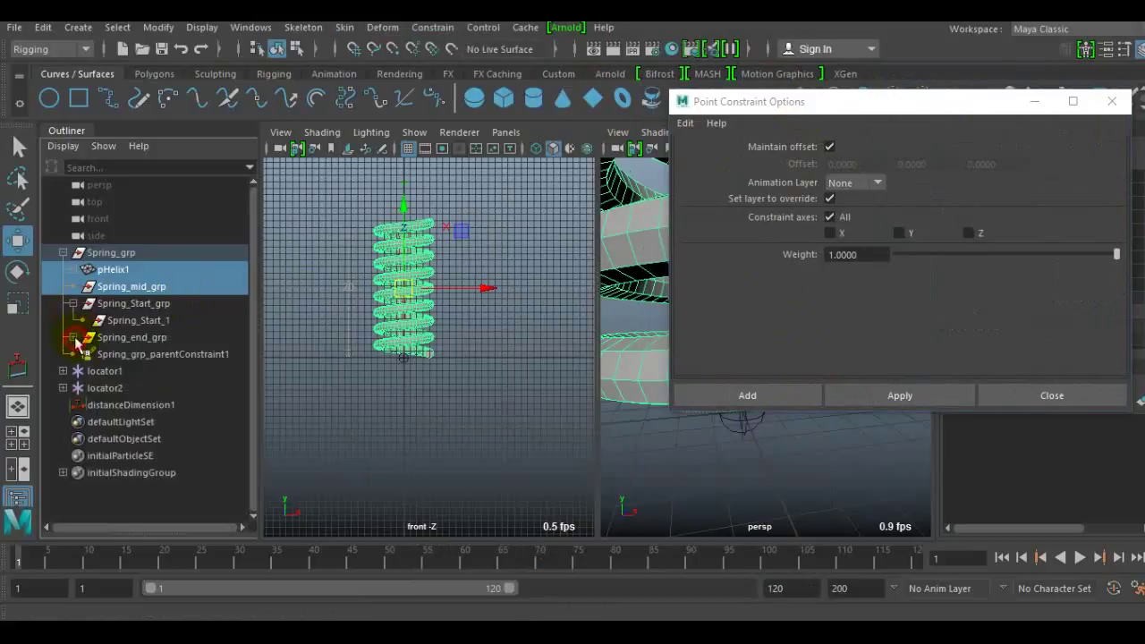
pyautogui.click(73, 338)
pyautogui.click(152, 320)
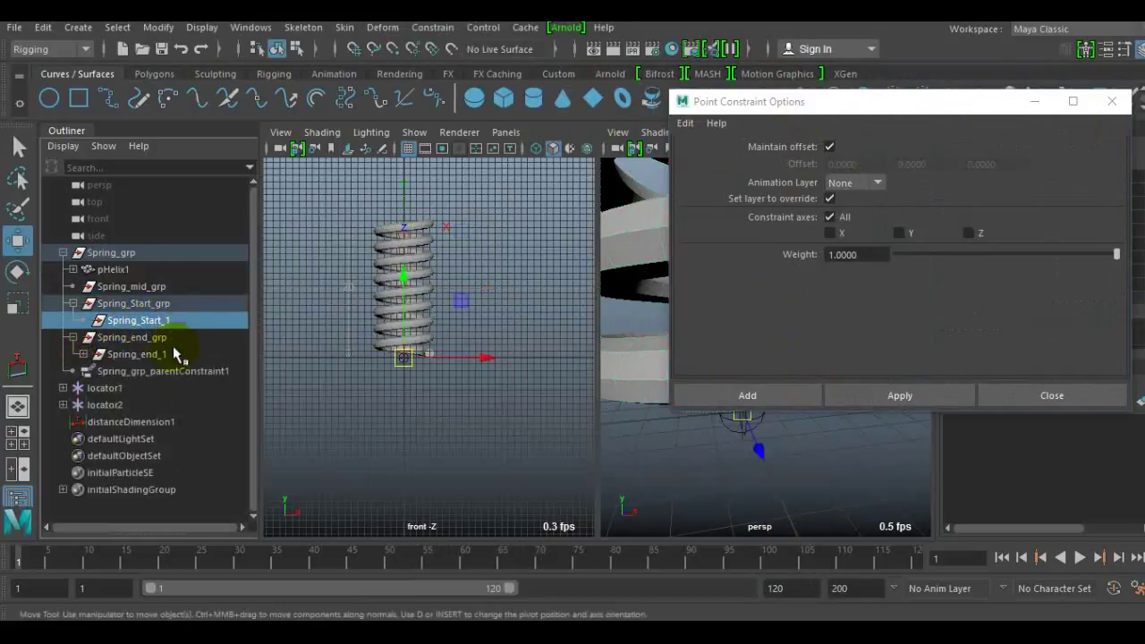
pyautogui.keyDown('ctrl'); pyautogui.click(150, 356); pyautogui.keyUp('ctrl')
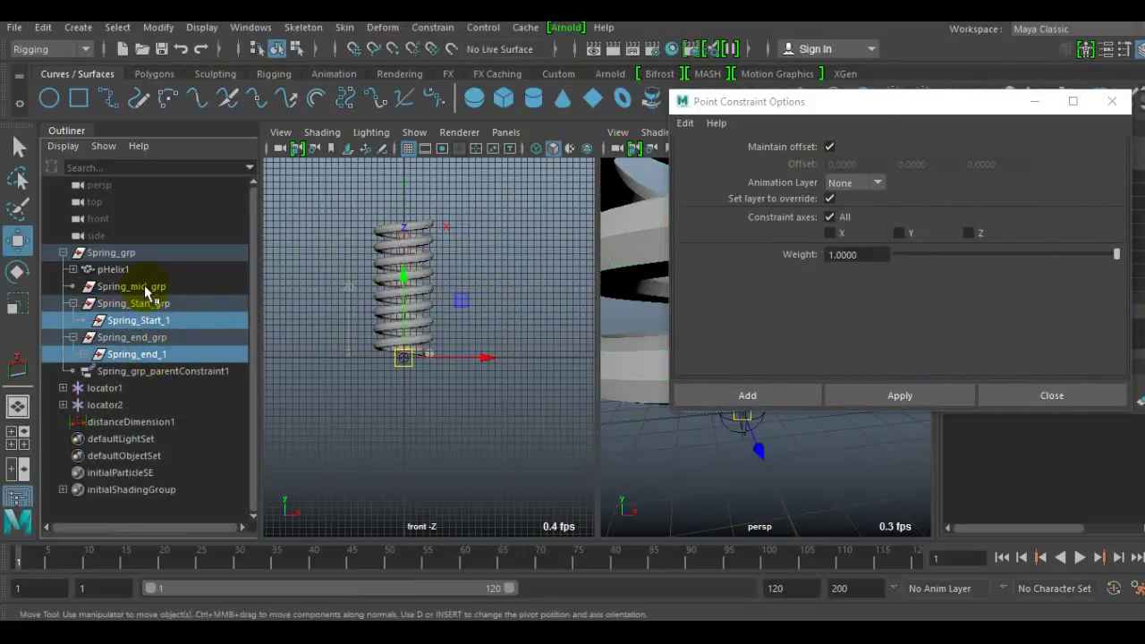
pyautogui.keyDown('ctrl'); pyautogui.click(149, 289); pyautogui.keyUp('ctrl')
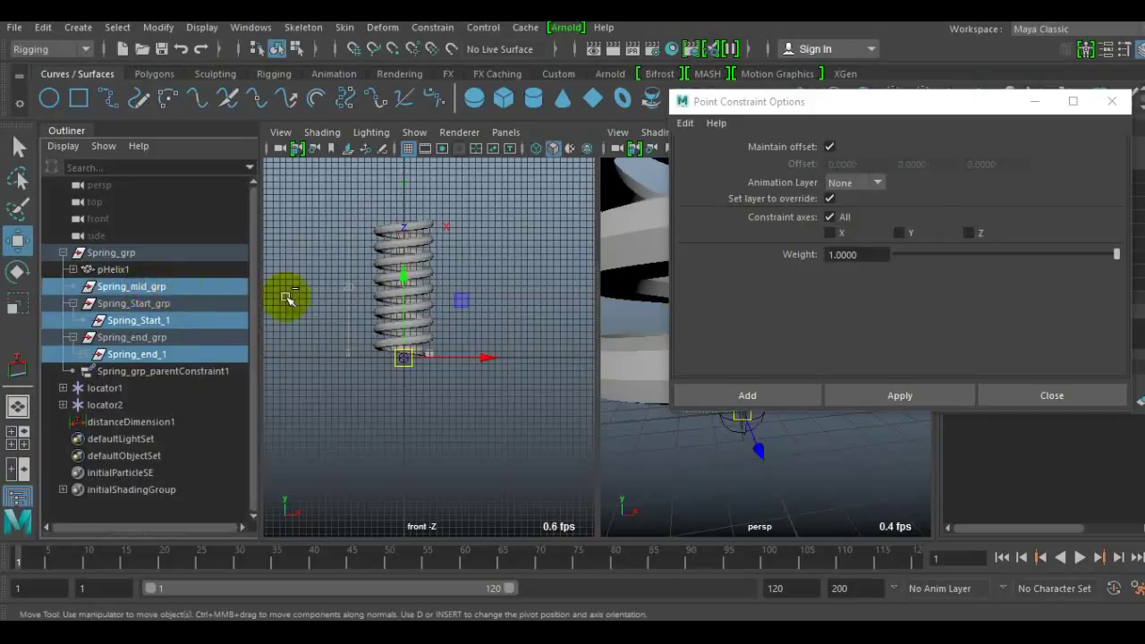
pyautogui.click(902, 396)
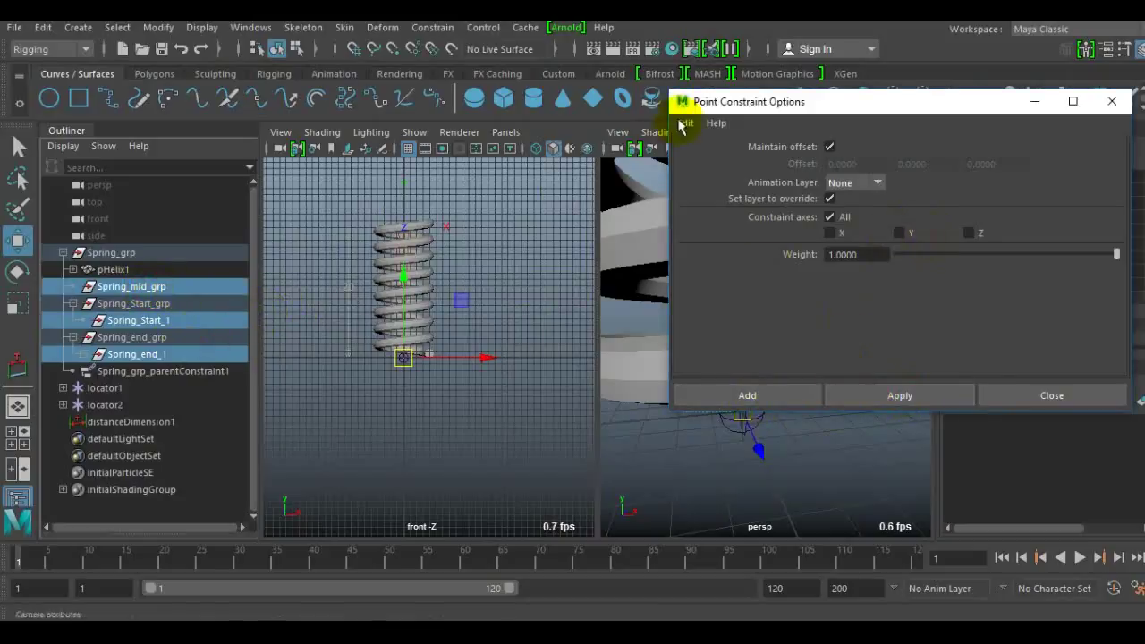
# Step: Point-constrain Spring_Start_grp to joint1 on the Y axis only, with Maintain offset on
pyautogui.moveTo(748, 109); pyautogui.dragTo(882, 199)
pyautogui.click(741, 269)
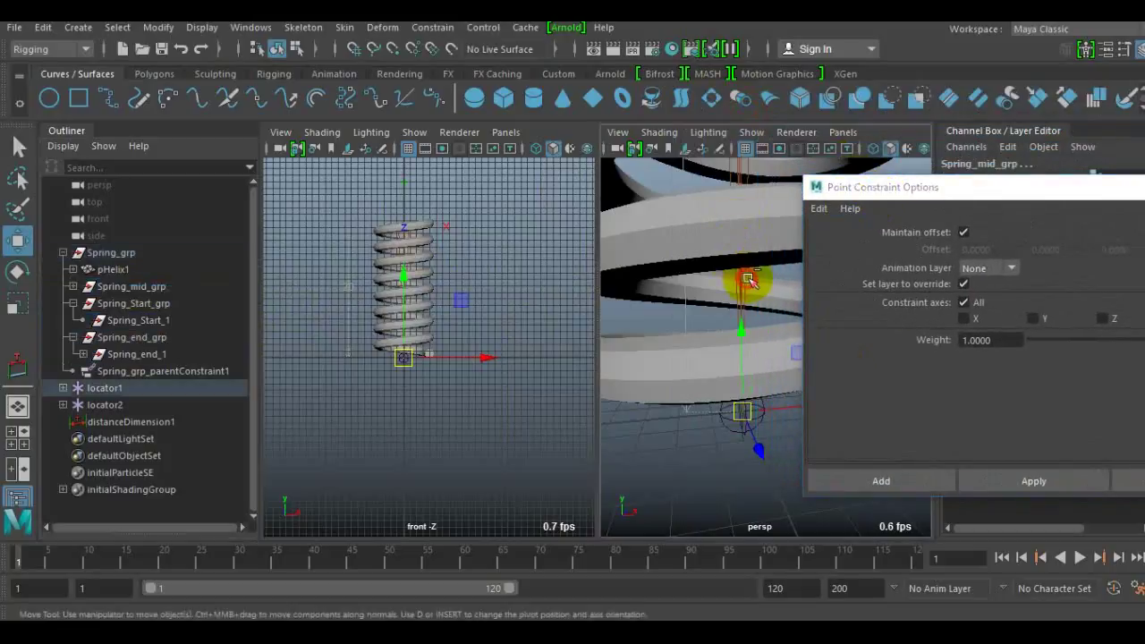
pyautogui.click(143, 305)
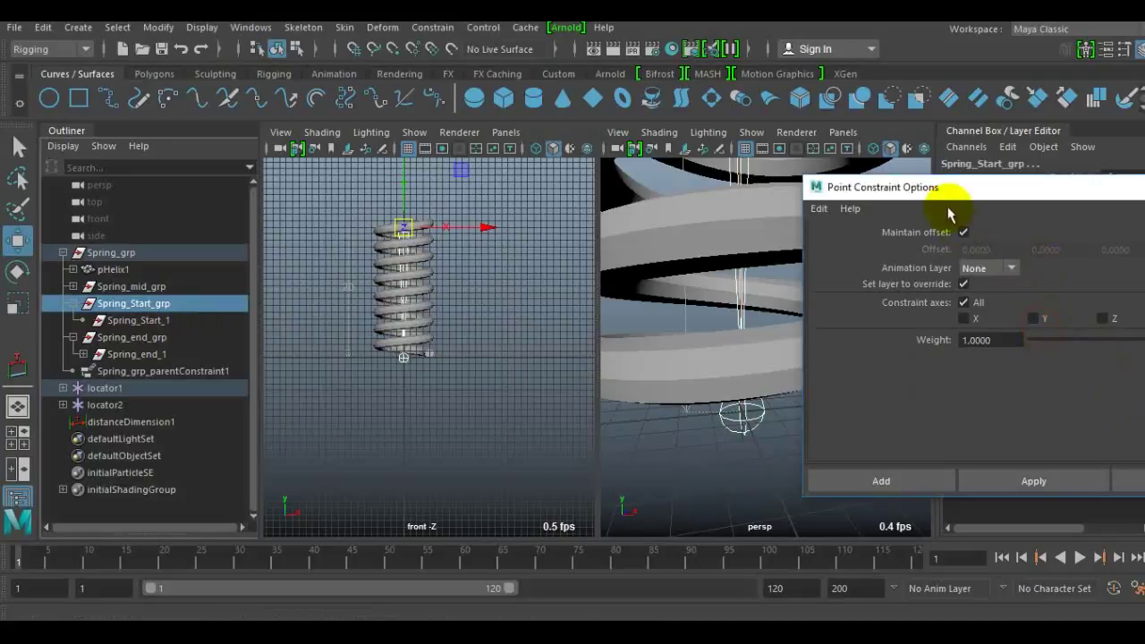
pyautogui.moveTo(935, 187); pyautogui.dragTo(843, 159)
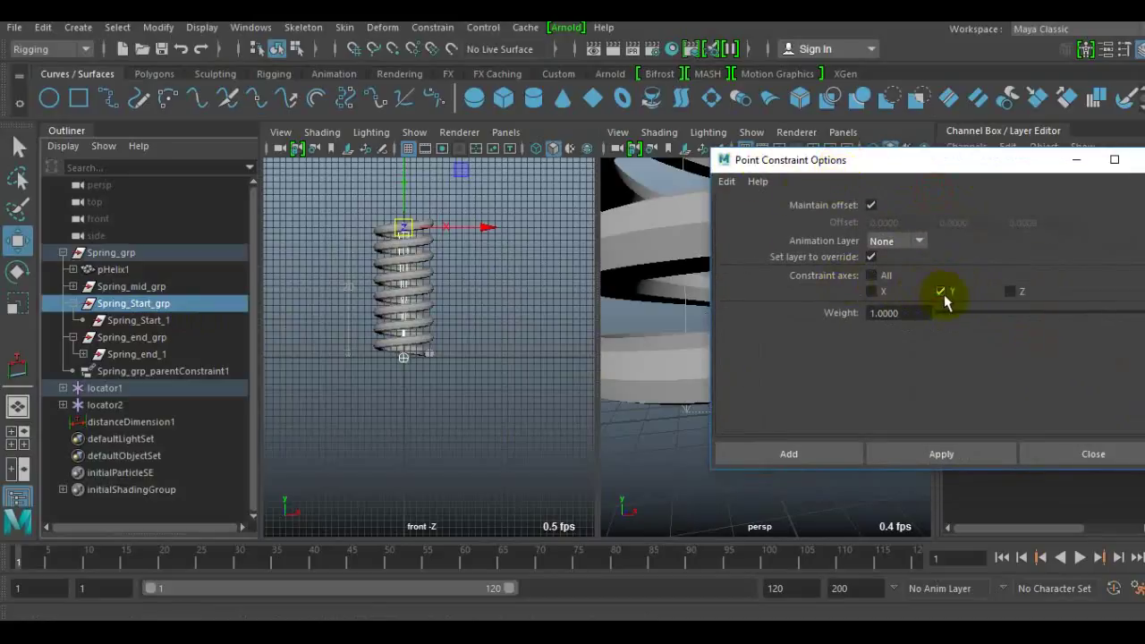
pyautogui.click(919, 458)
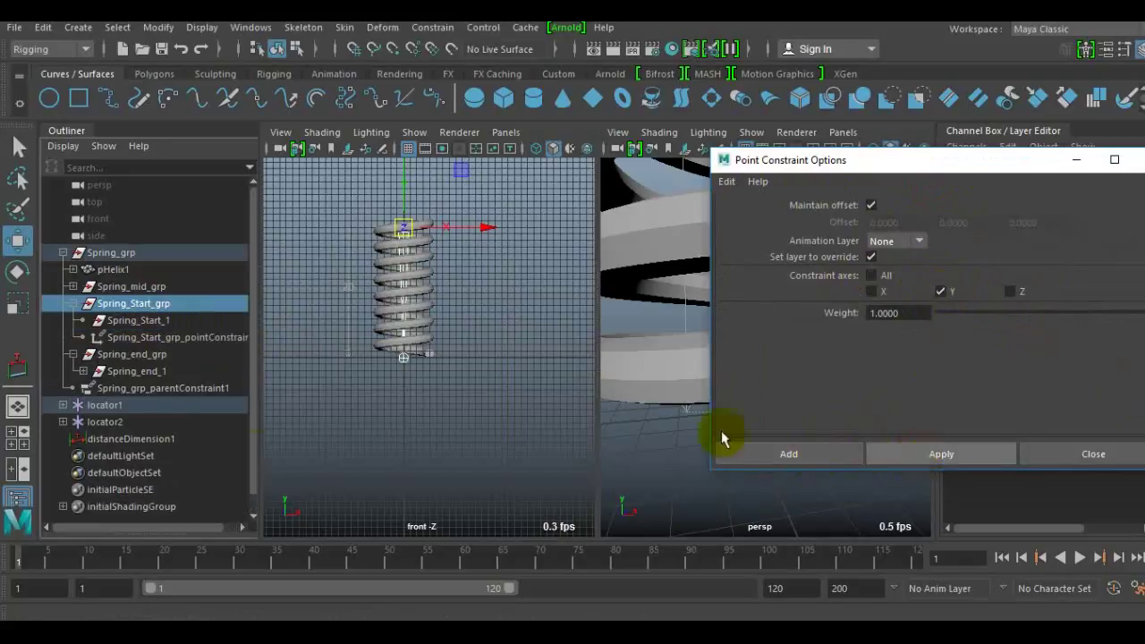
# Step: Point-constrain Spring_end_grp to the joint at the spring's lower end on the Y axis only, with Maintain offset on
pyautogui.scroll(5, 439, 384)
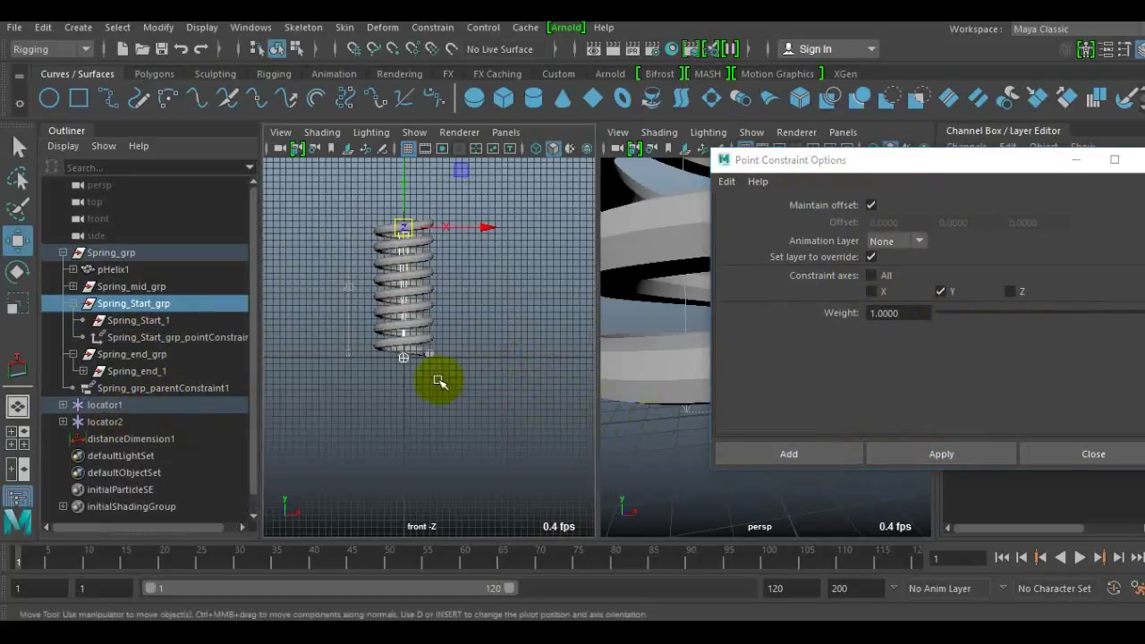
pyautogui.scroll(3, 438, 374)
pyautogui.click(429, 376)
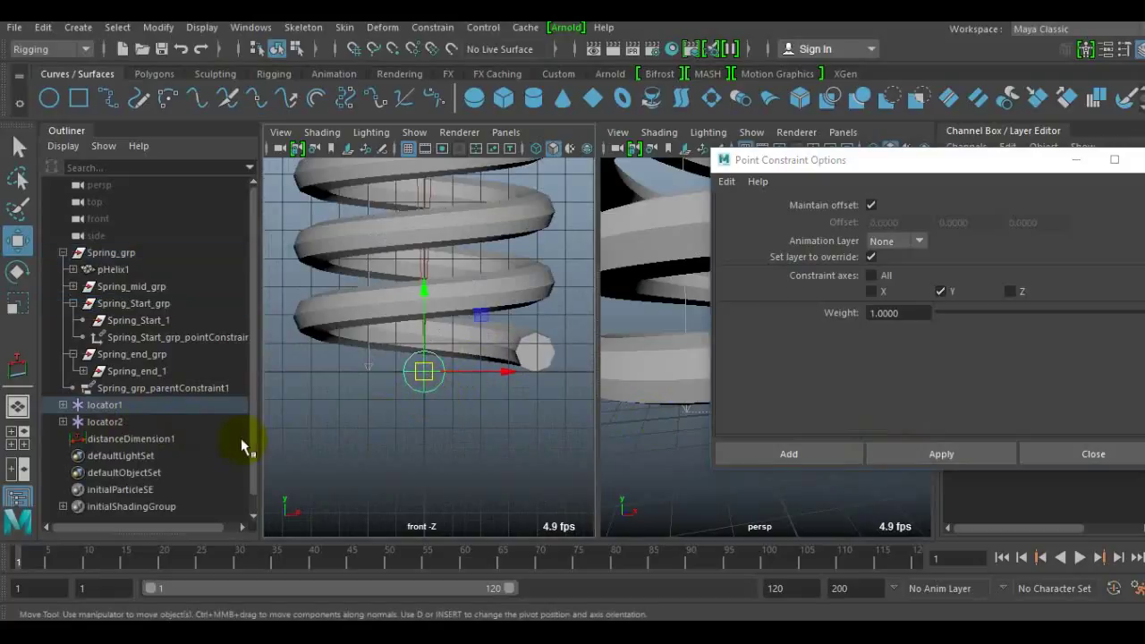
pyautogui.keyDown('ctrl'); pyautogui.click(146, 355); pyautogui.keyUp('ctrl')
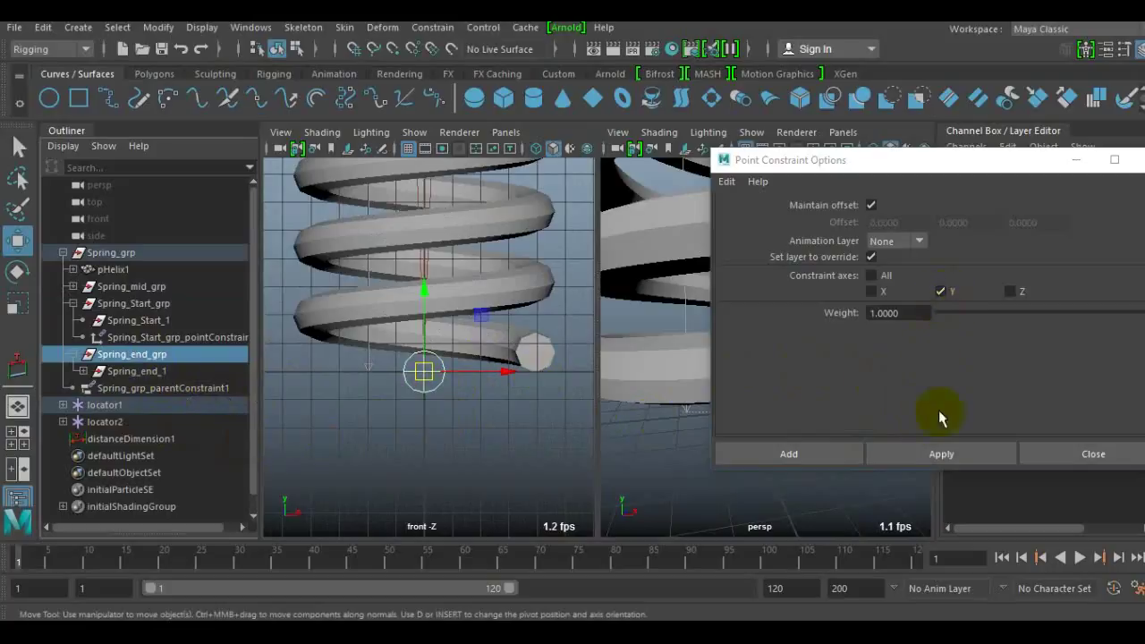
pyautogui.click(947, 456)
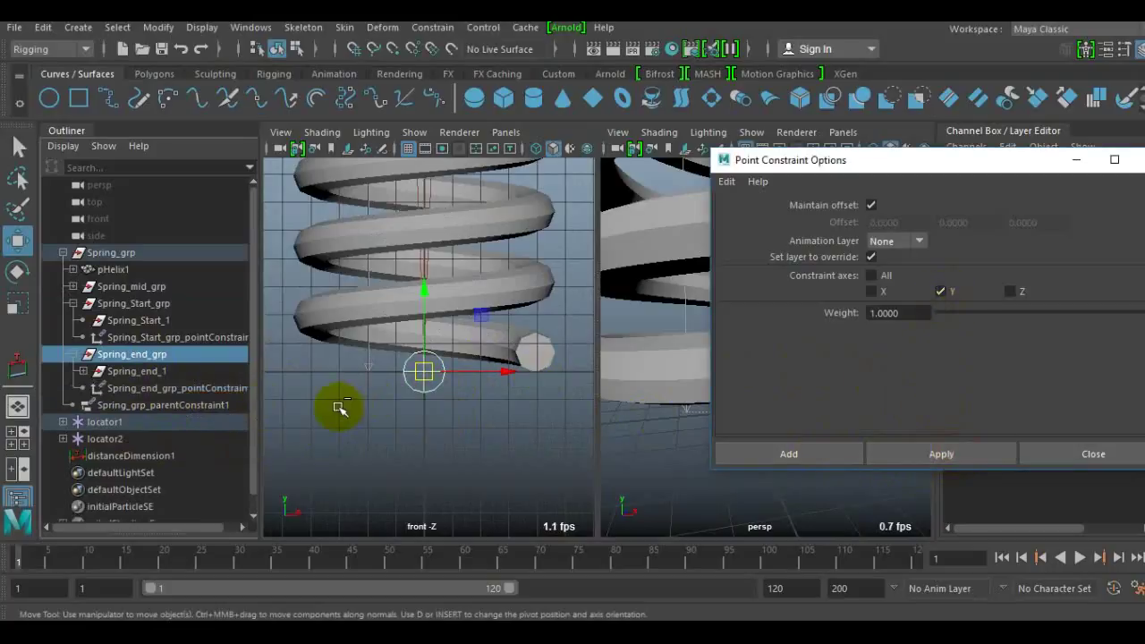
# Step: Point-constrain Hight to Spring_Start_1 using reset options with Maintain offset on and all axes
pyautogui.click(83, 372)
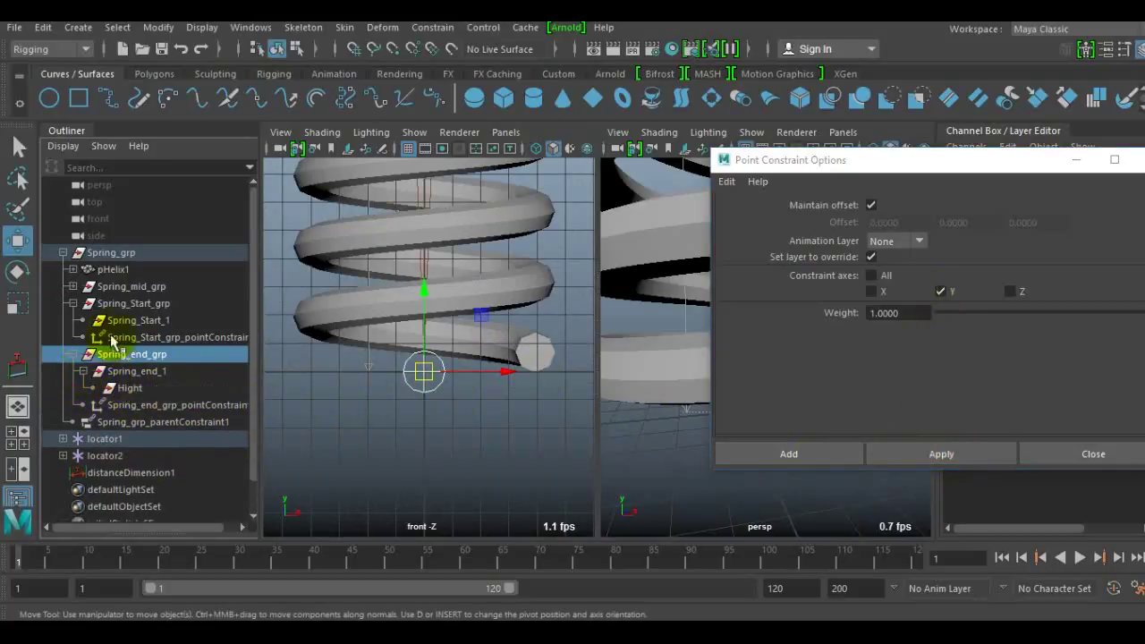
pyautogui.click(143, 321)
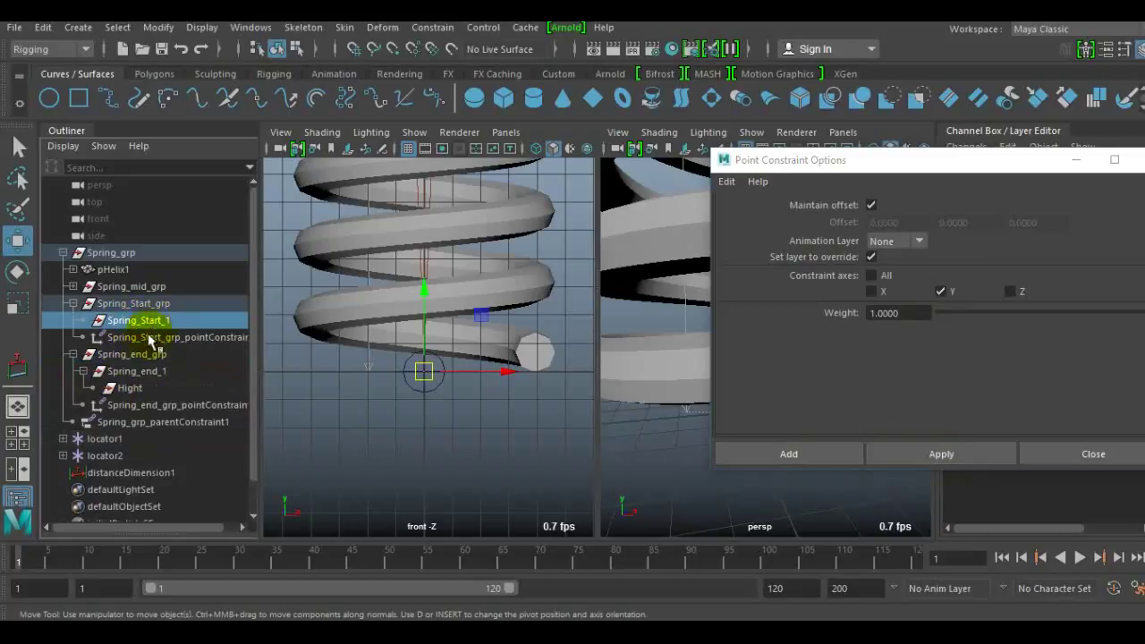
pyautogui.keyDown('ctrl'); pyautogui.click(130, 388); pyautogui.keyUp('ctrl')
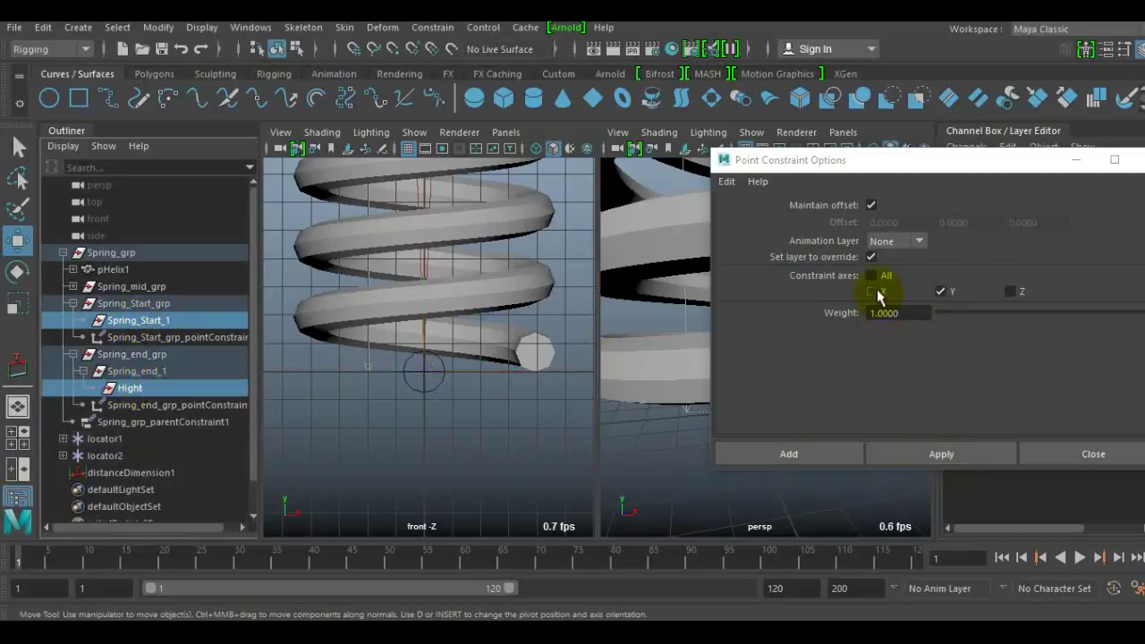
pyautogui.click(726, 180)
pyautogui.click(747, 216)
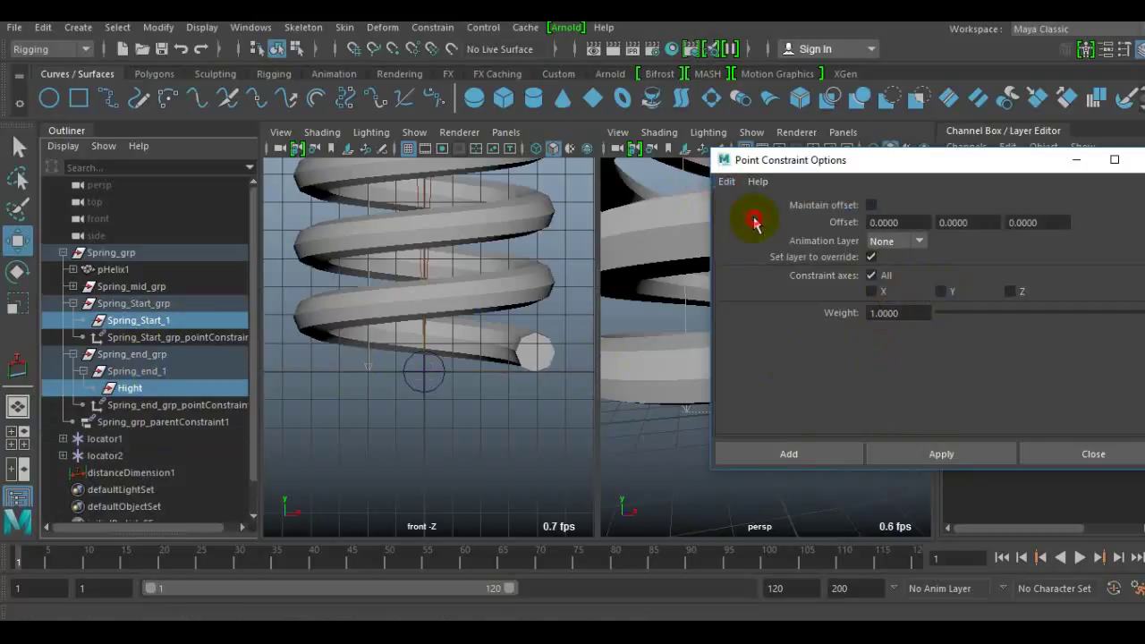
pyautogui.click(867, 206)
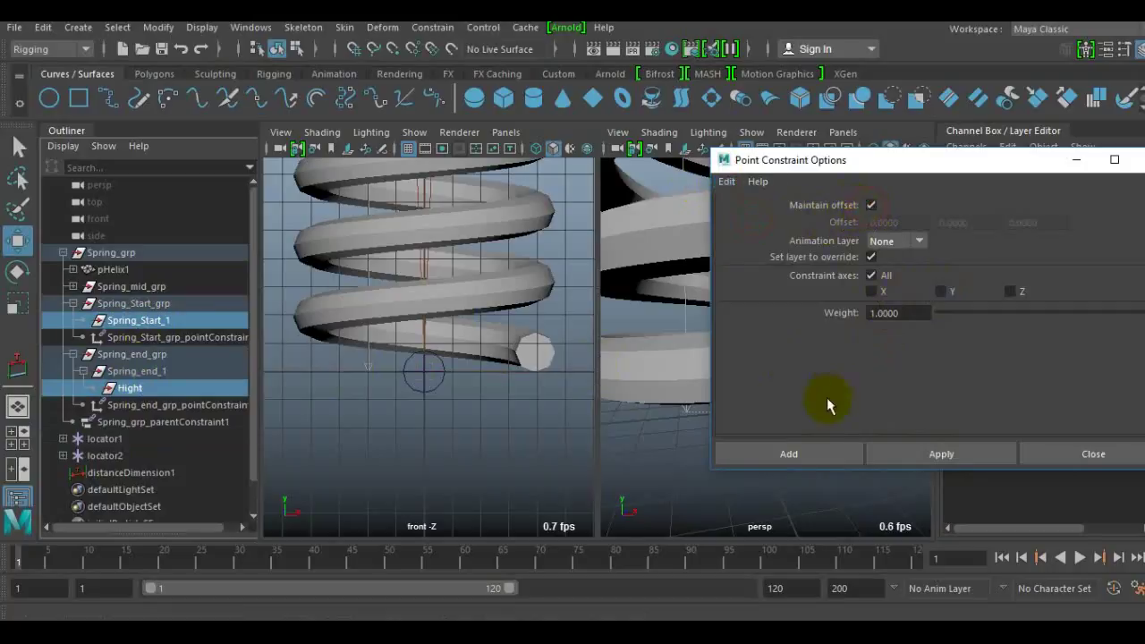
pyautogui.click(984, 456)
pyautogui.moveTo(874, 177); pyautogui.dragTo(592, 113)
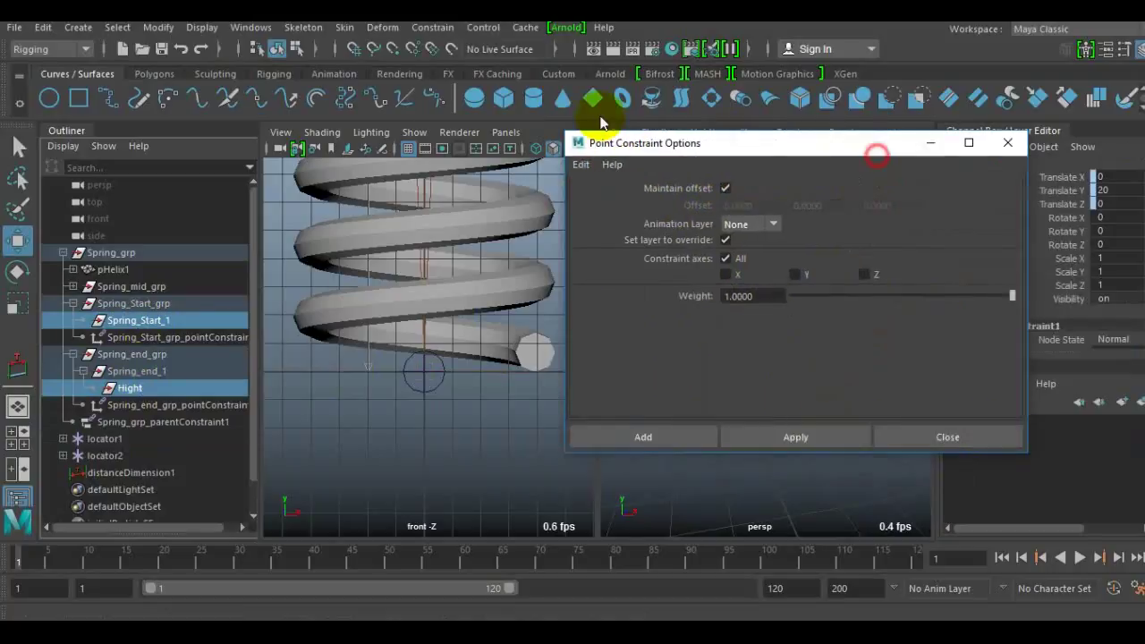
pyautogui.click(864, 118)
# Step: Hide the Outliner and open the Connection Editor
pyautogui.scroll(-5, 684, 312)
pyautogui.scroll(3, 742, 313)
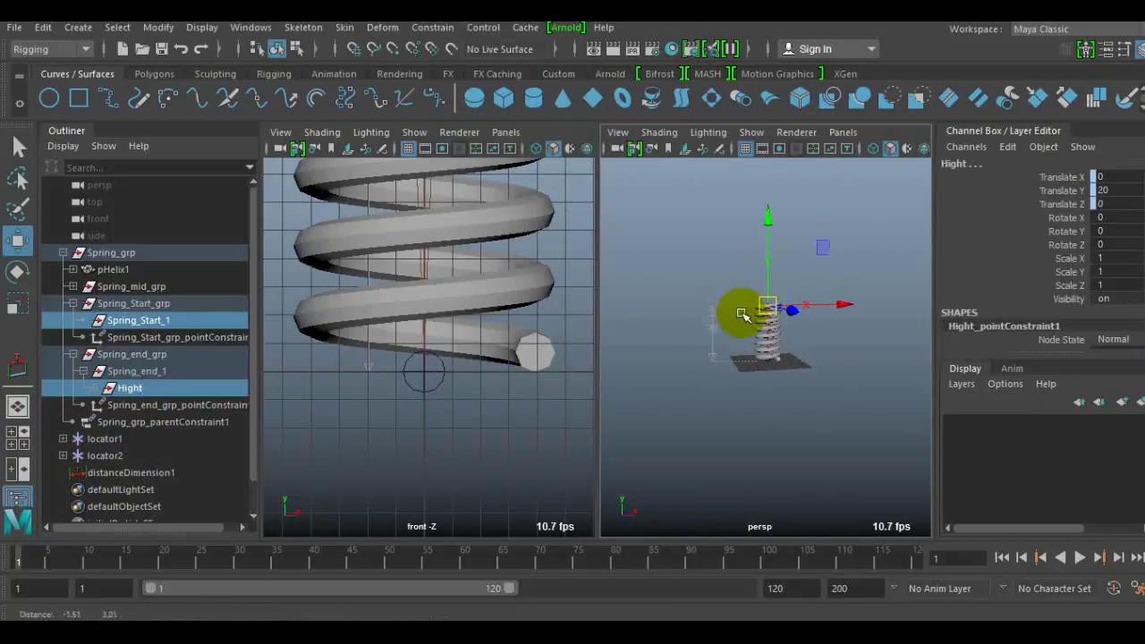
pyautogui.click(18, 467)
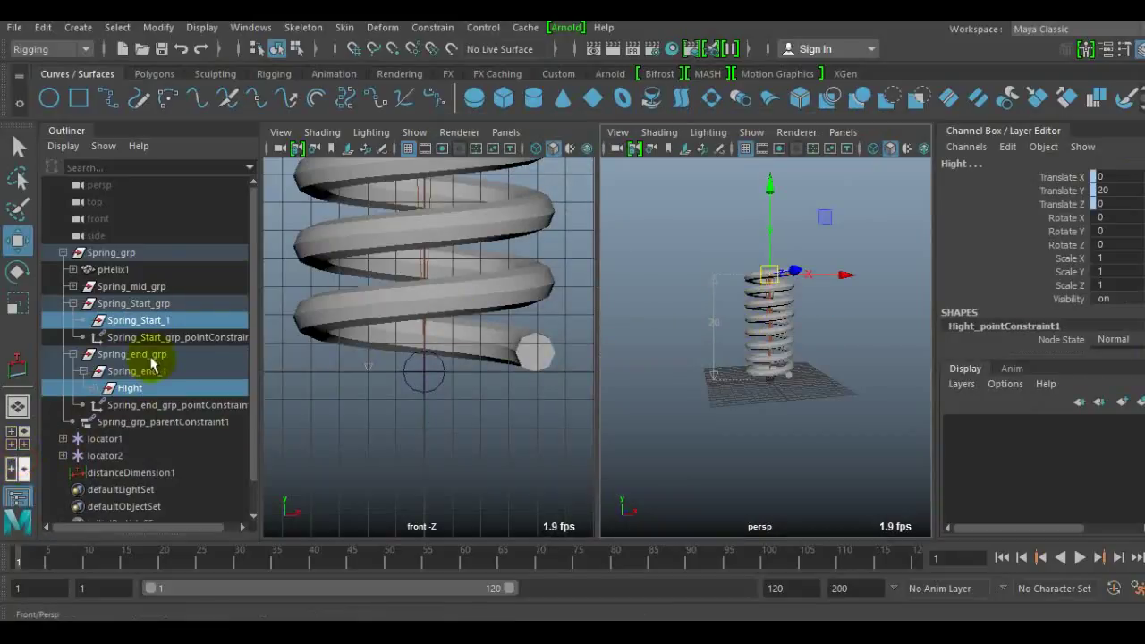
pyautogui.click(18, 497)
pyautogui.click(152, 27)
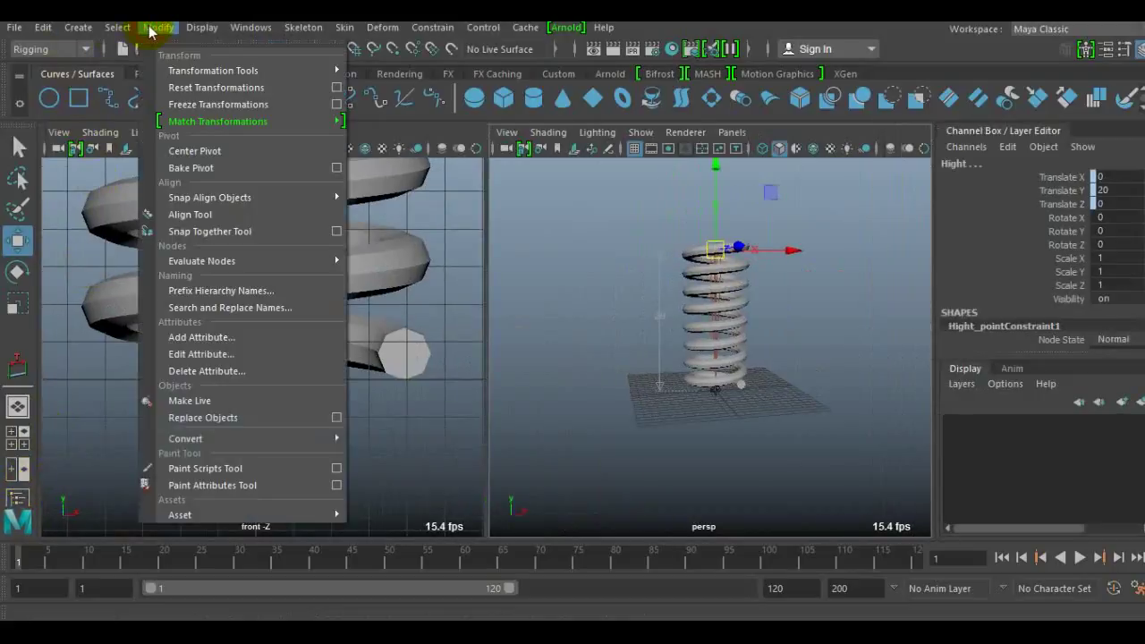
pyautogui.moveTo(237, 34)
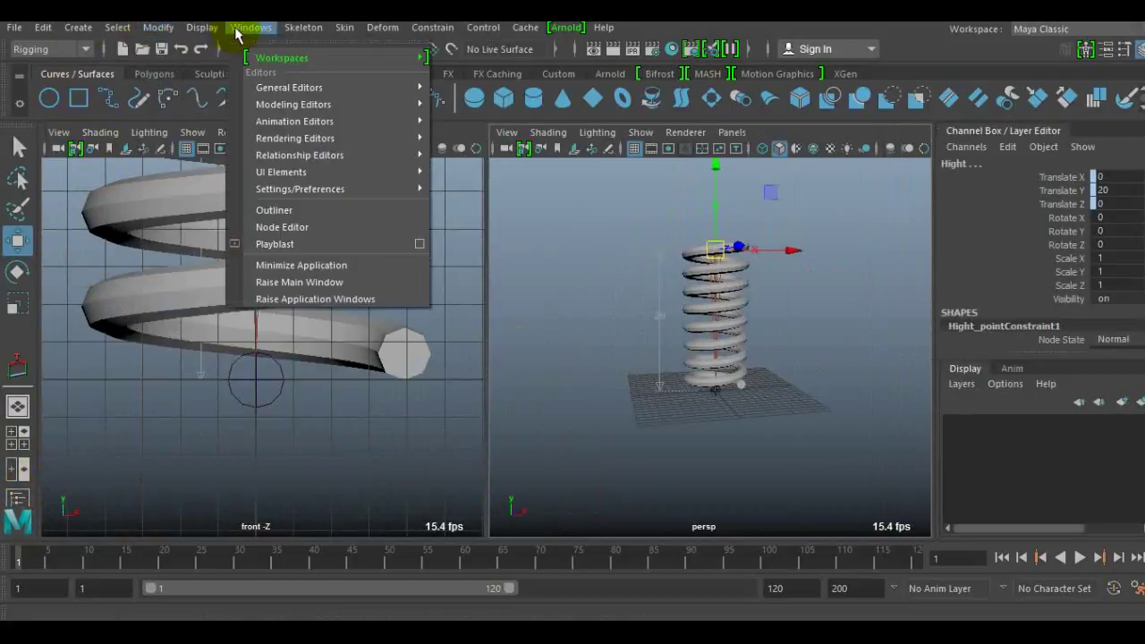
pyautogui.moveTo(306, 31)
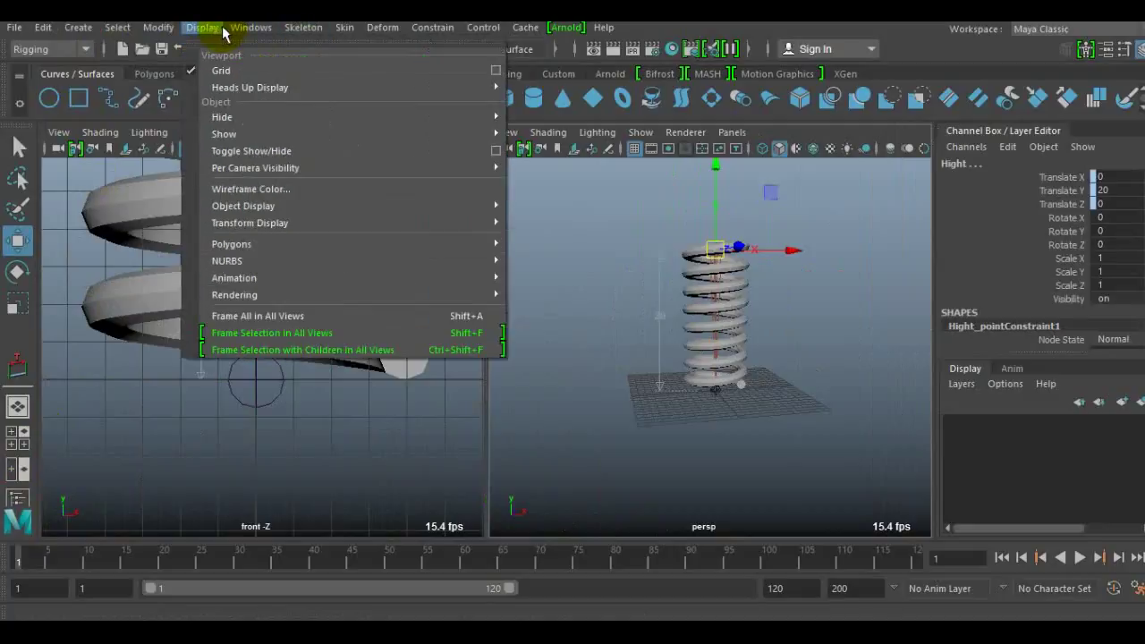
pyautogui.moveTo(244, 30)
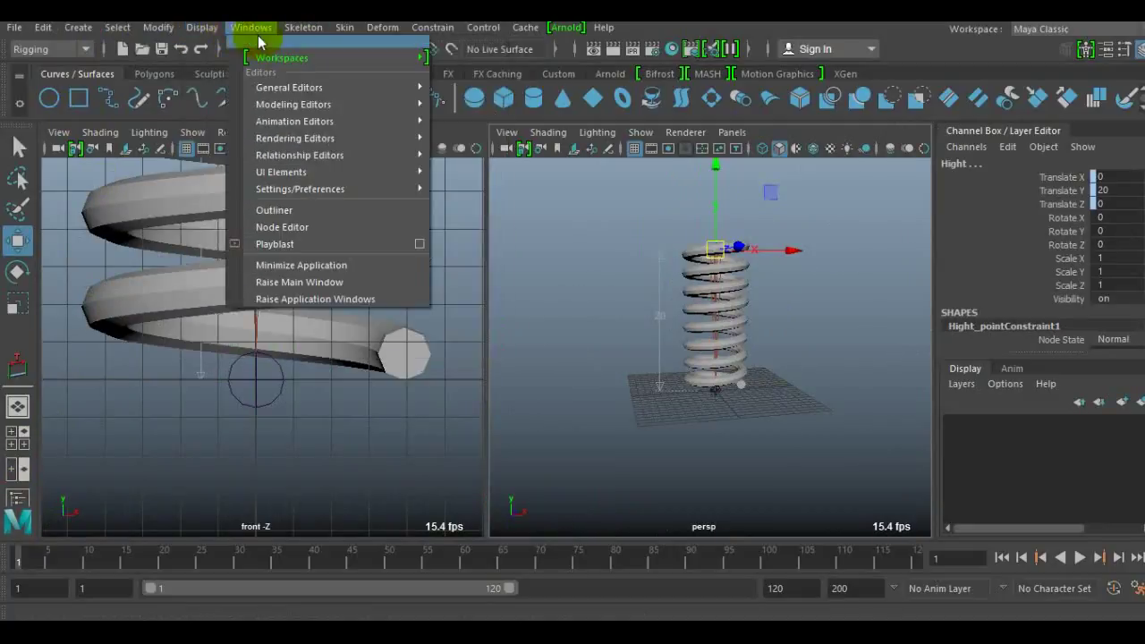
pyautogui.moveTo(279, 175)
pyautogui.click(250, 28)
pyautogui.click(250, 28)
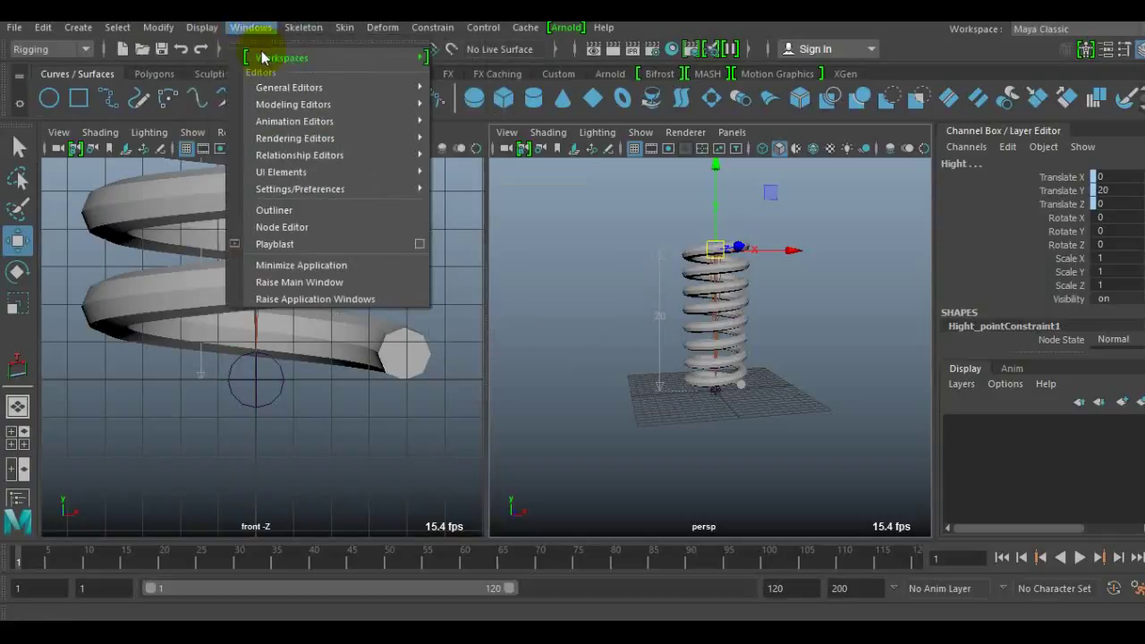
pyautogui.moveTo(288, 89)
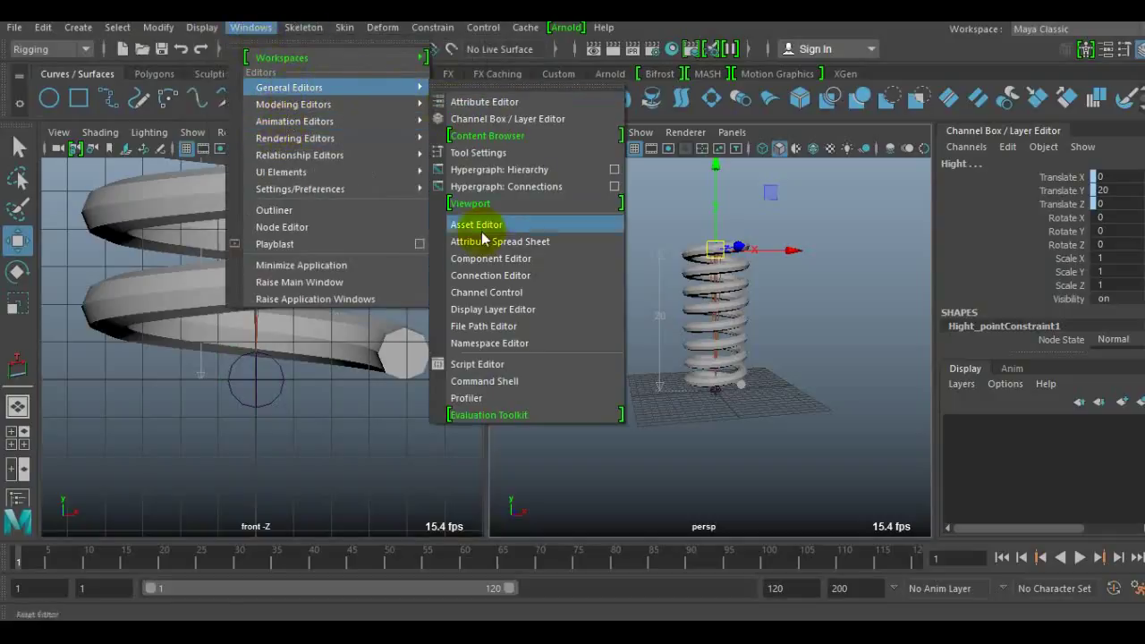
pyautogui.click(483, 275)
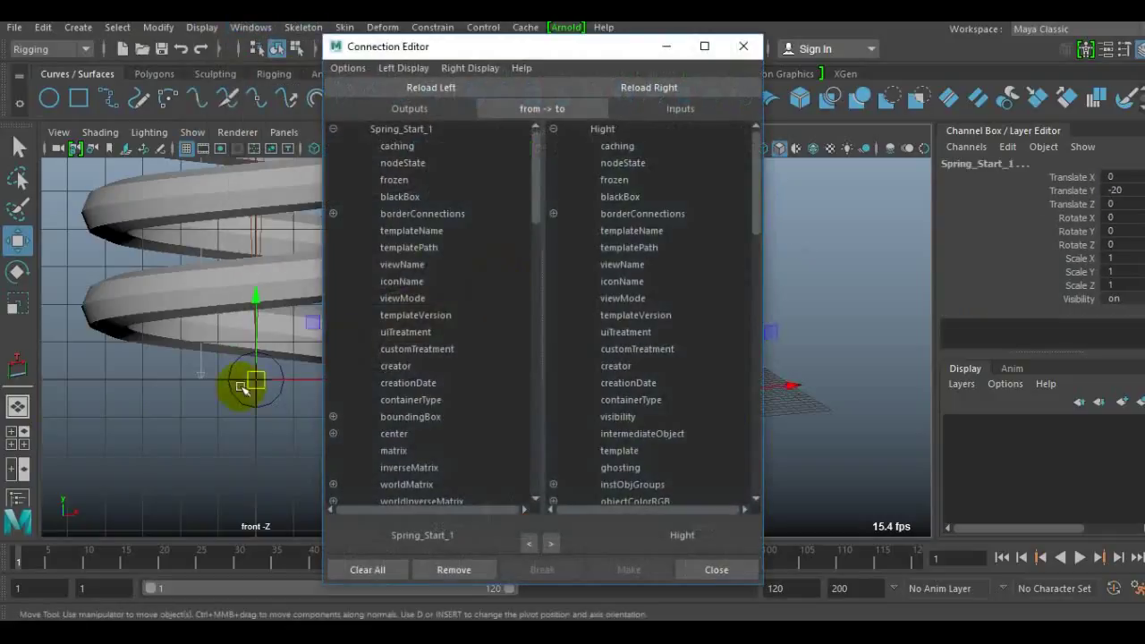
# Step: Switch to a single perspective view with the Outliner shown, and load Hight as the Connection Editor's output source
pyautogui.click(18, 408)
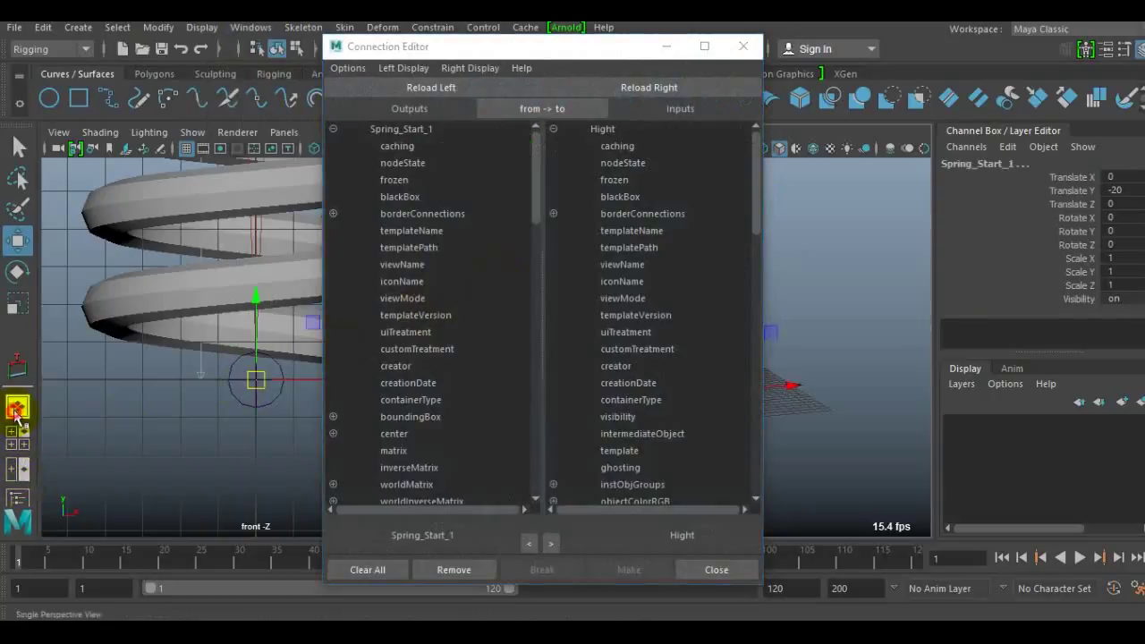
pyautogui.click(20, 496)
pyautogui.click(158, 390)
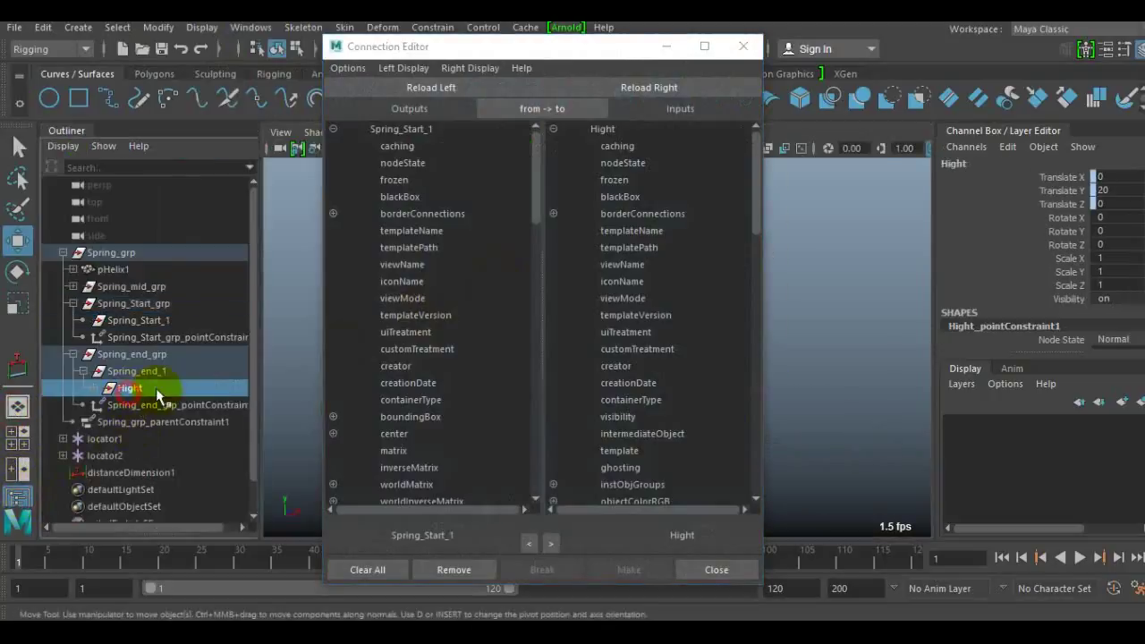
pyautogui.click(411, 87)
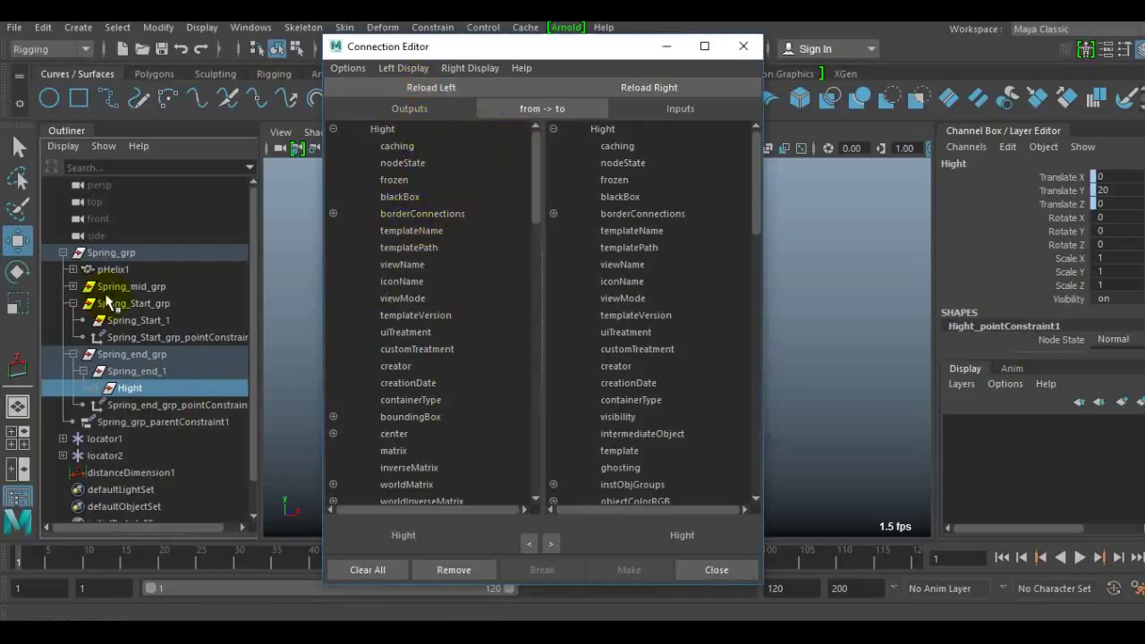
# Step: Load pHelix1 with its polyHelix1 input node as the Connection Editor's input target
pyautogui.click(113, 268)
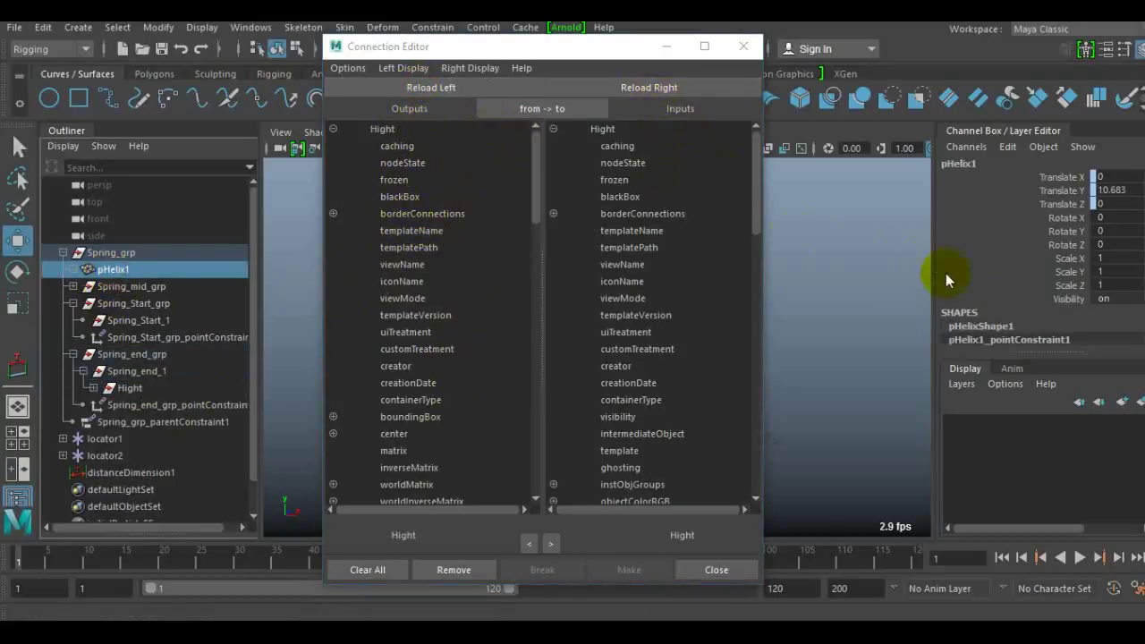
pyautogui.scroll(-1, 1030, 322)
pyautogui.click(989, 305)
pyautogui.scroll(-1, 987, 311)
pyautogui.click(964, 253)
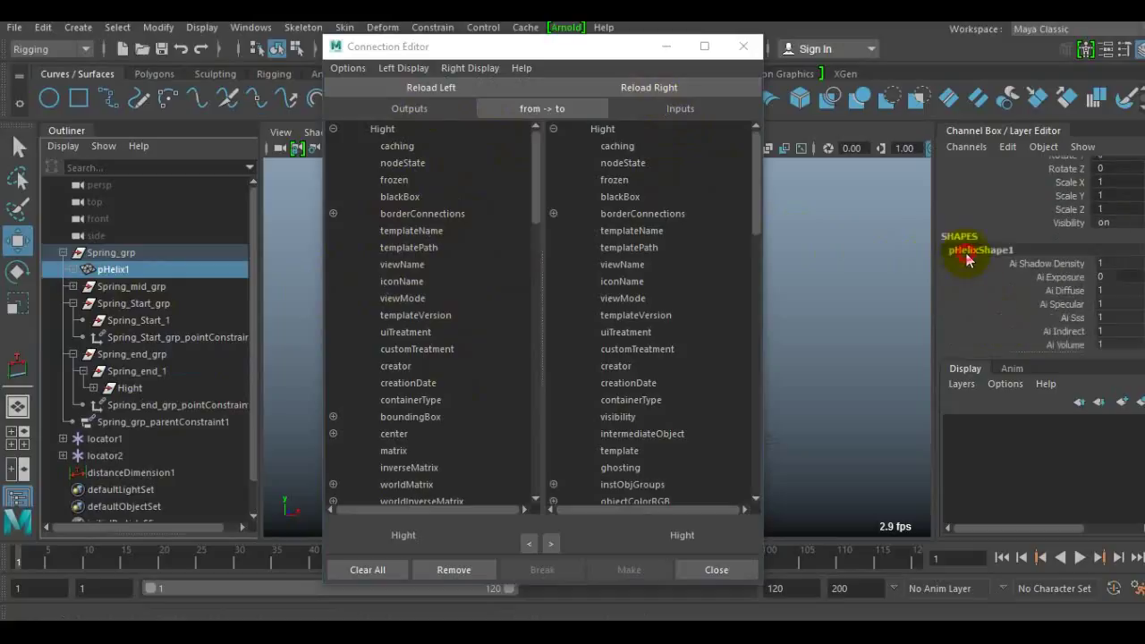
pyautogui.scroll(-5, 979, 284)
pyautogui.click(984, 331)
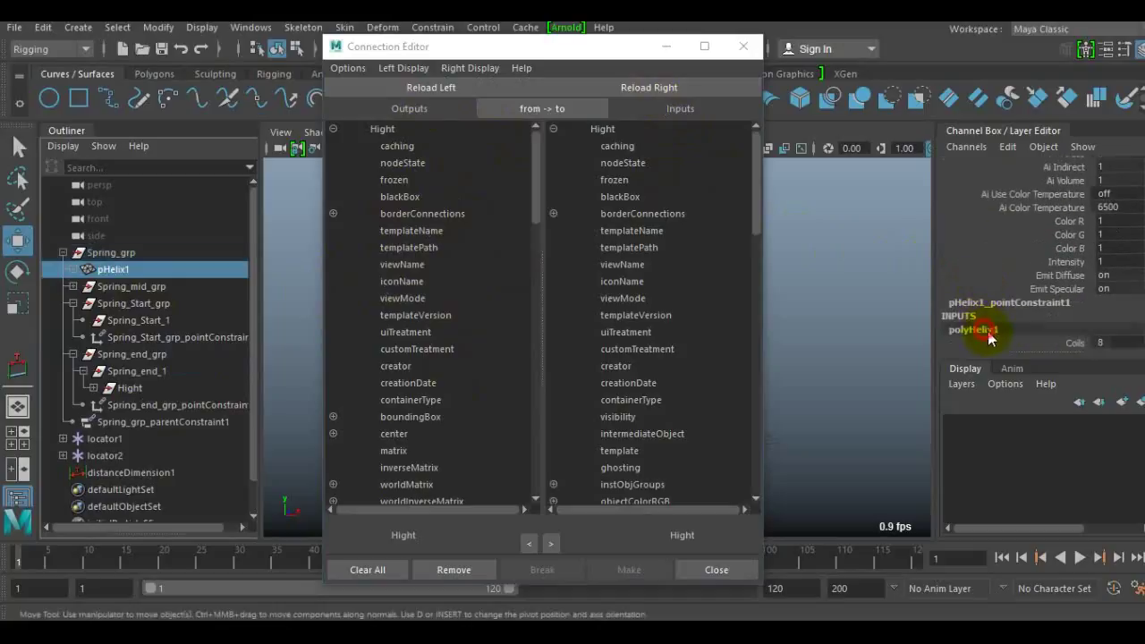
pyautogui.click(662, 89)
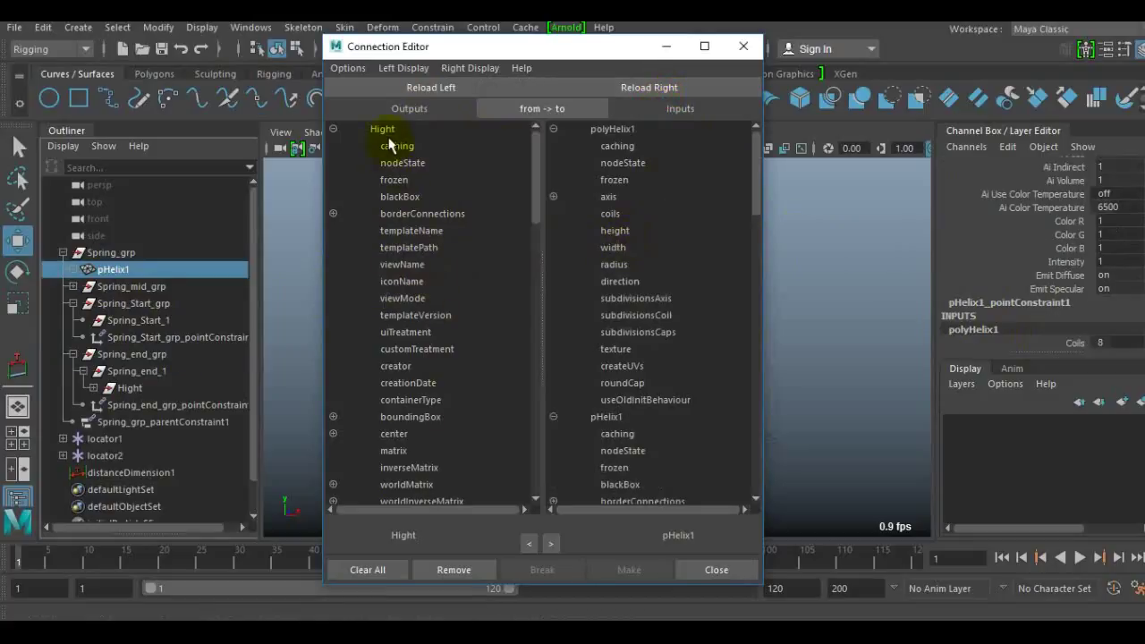
# Step: Connect Hight's translateY to polyHelix1's height and close the Connection Editor
pyautogui.click(121, 392)
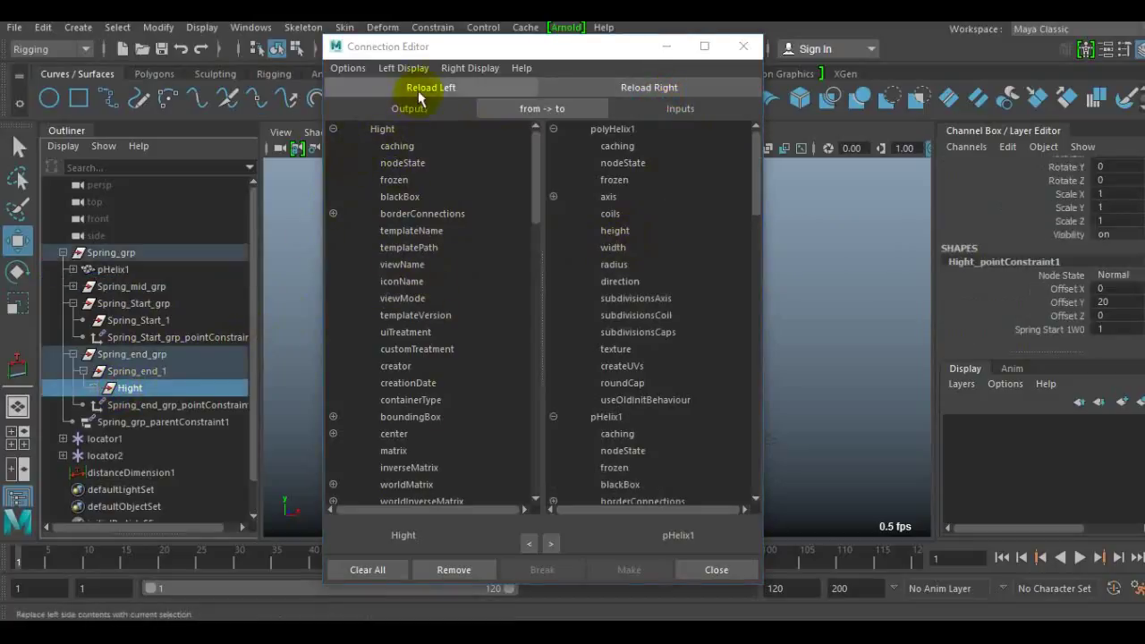
pyautogui.scroll(-8, 429, 424)
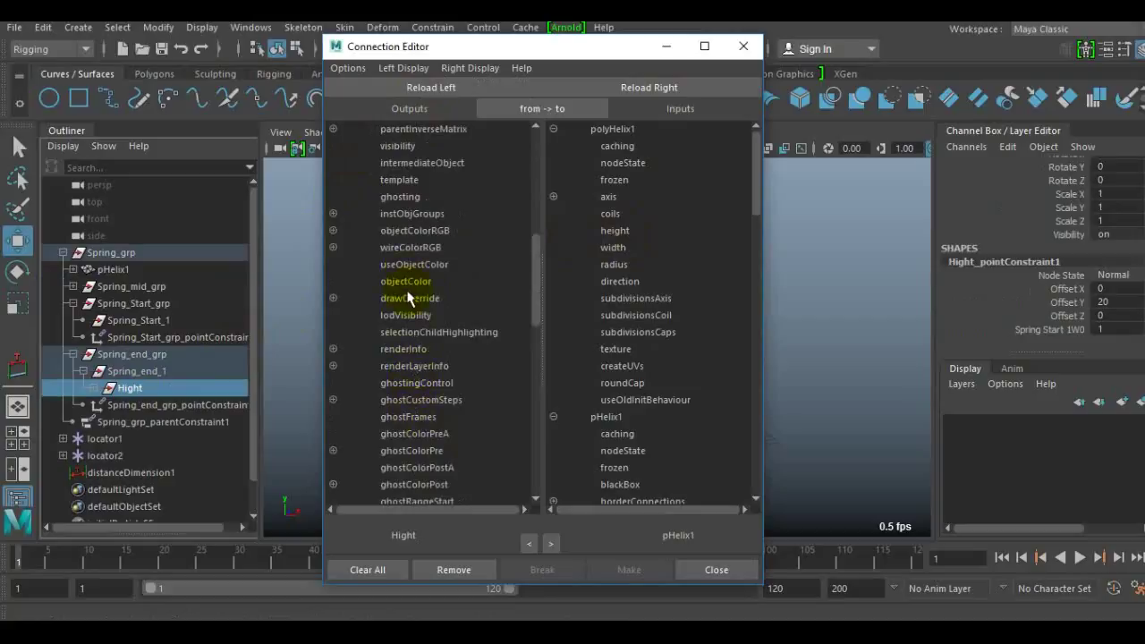
pyautogui.scroll(-5, 404, 331)
pyautogui.click(333, 332)
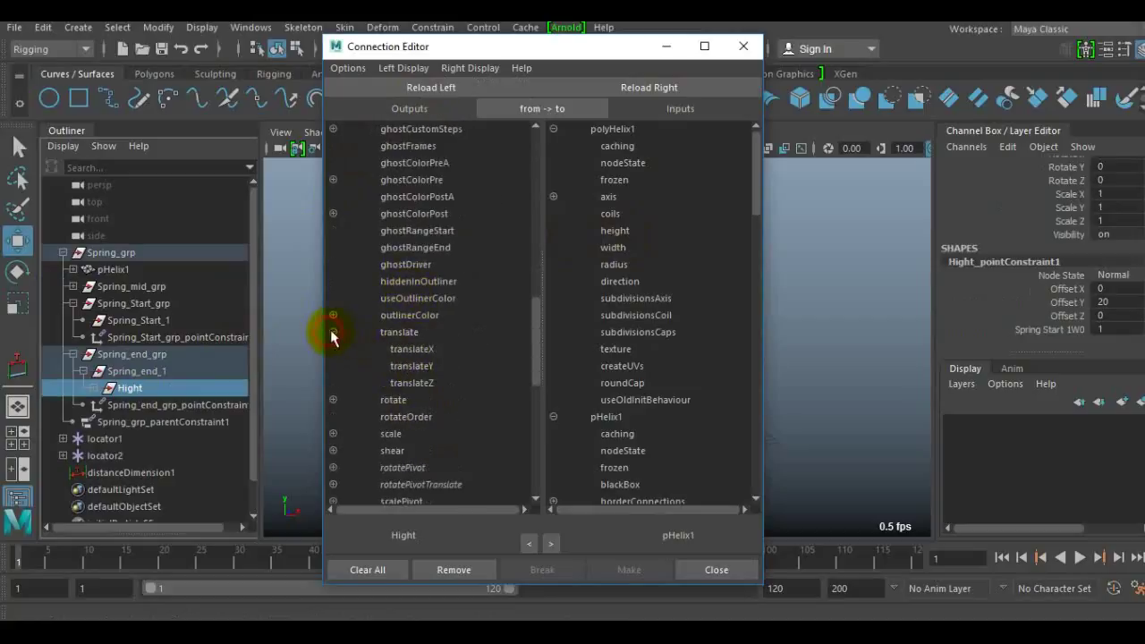
pyautogui.click(411, 366)
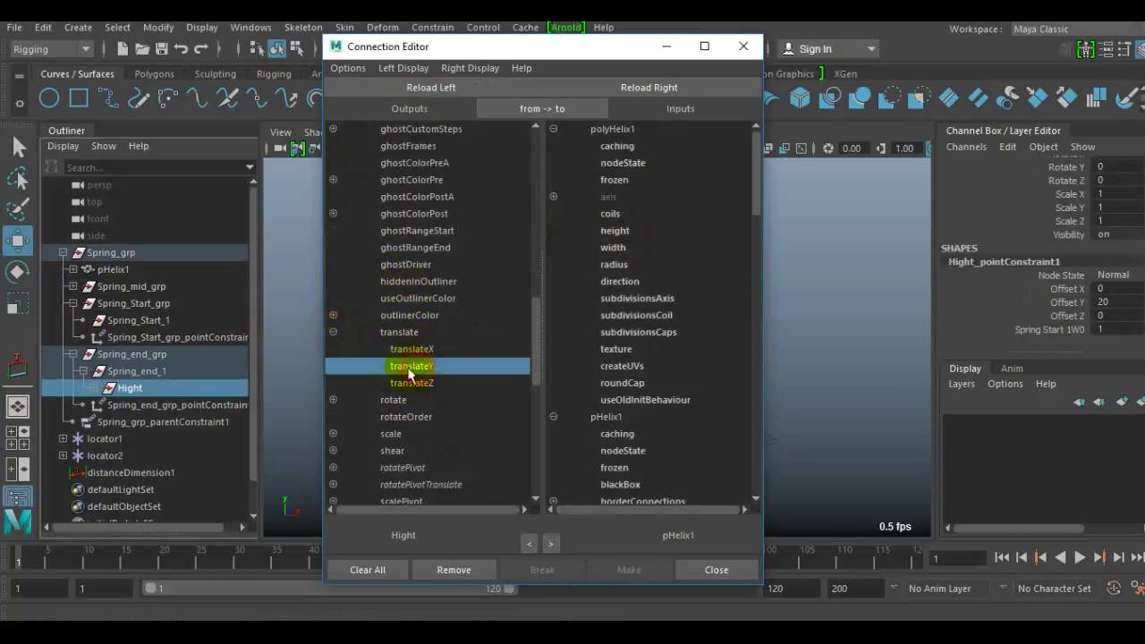
pyautogui.click(614, 230)
pyautogui.moveTo(517, 55); pyautogui.dragTo(831, 50)
pyautogui.click(1026, 548)
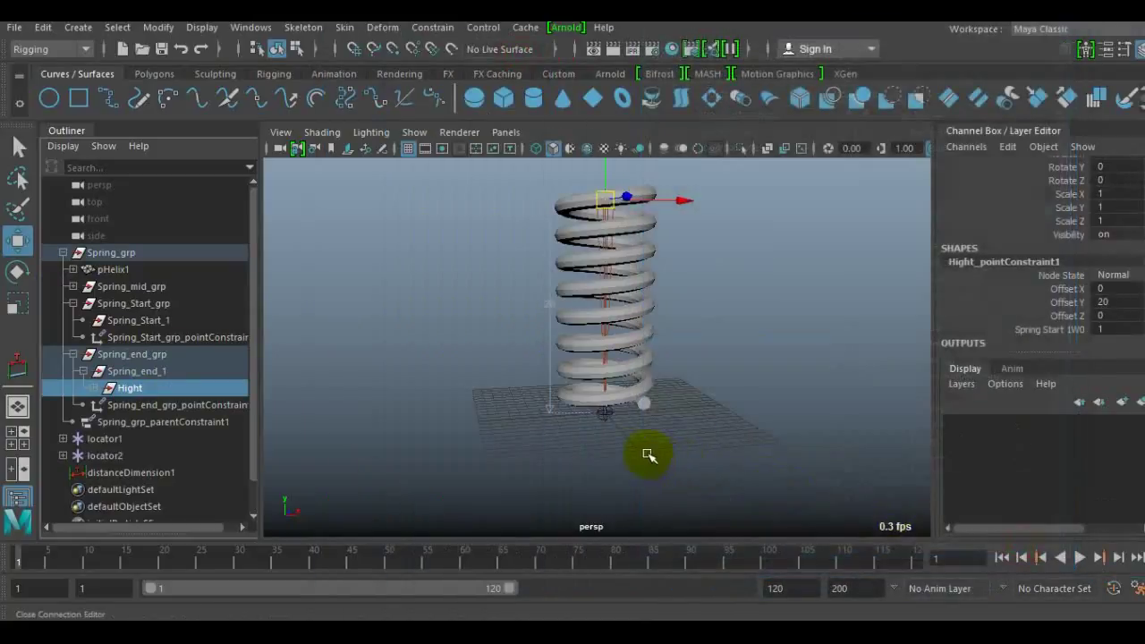
# Step: Collapse Spring_end_grp and Spring_grp in the Outliner, and move locator2 below the grid to test the spring's stretch
pyautogui.click(73, 355)
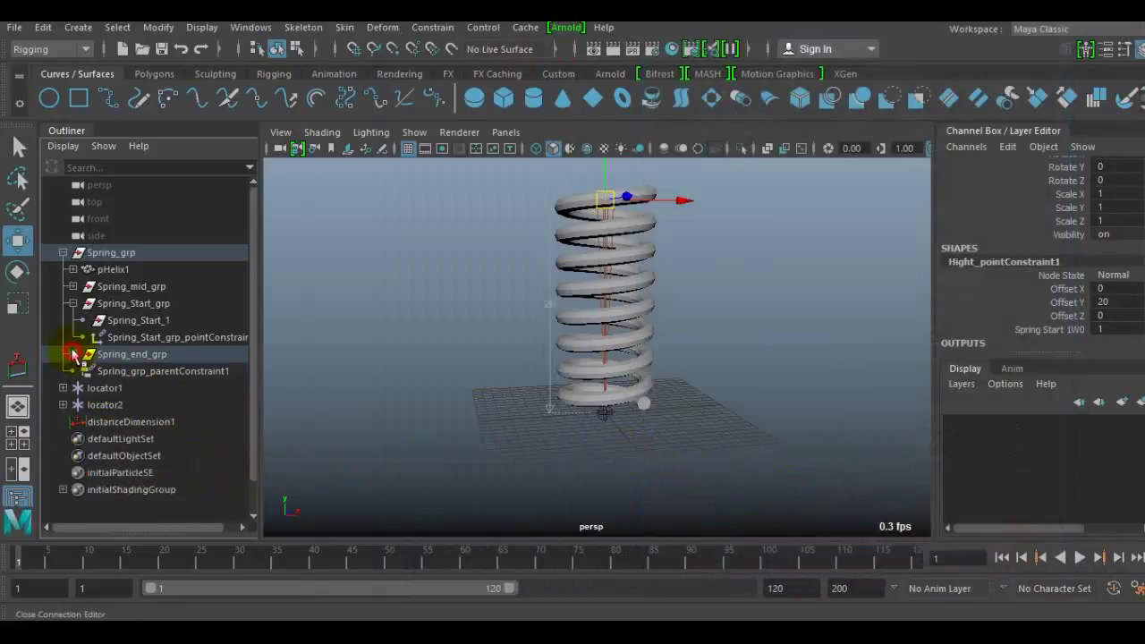
pyautogui.click(63, 253)
pyautogui.click(112, 291)
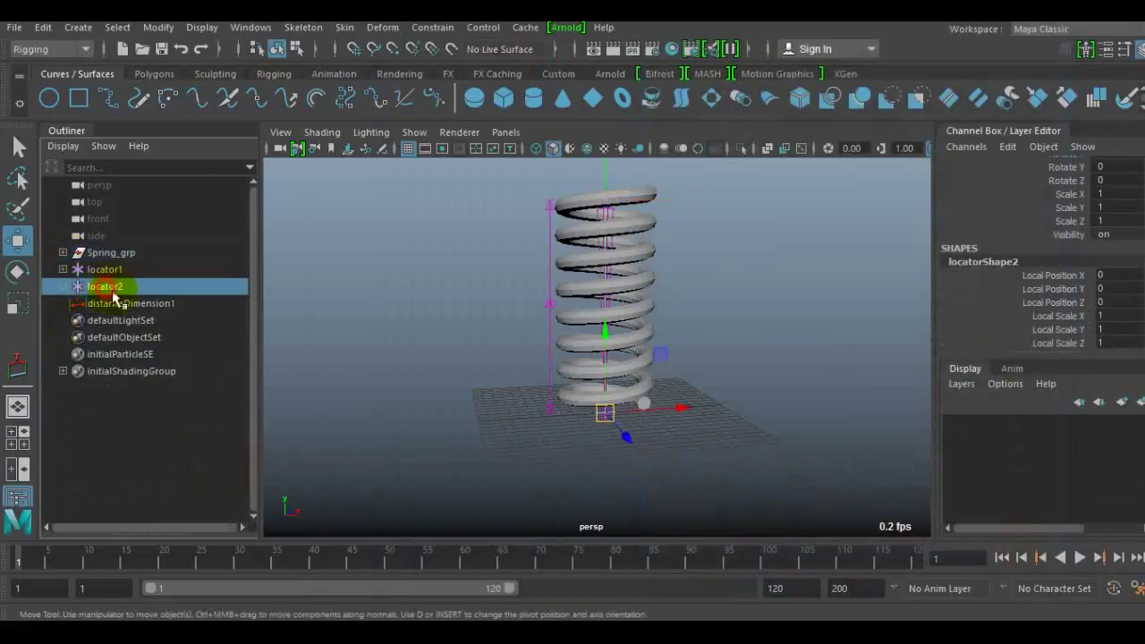
pyautogui.click(623, 405)
pyautogui.moveTo(606, 416); pyautogui.dragTo(605, 460)
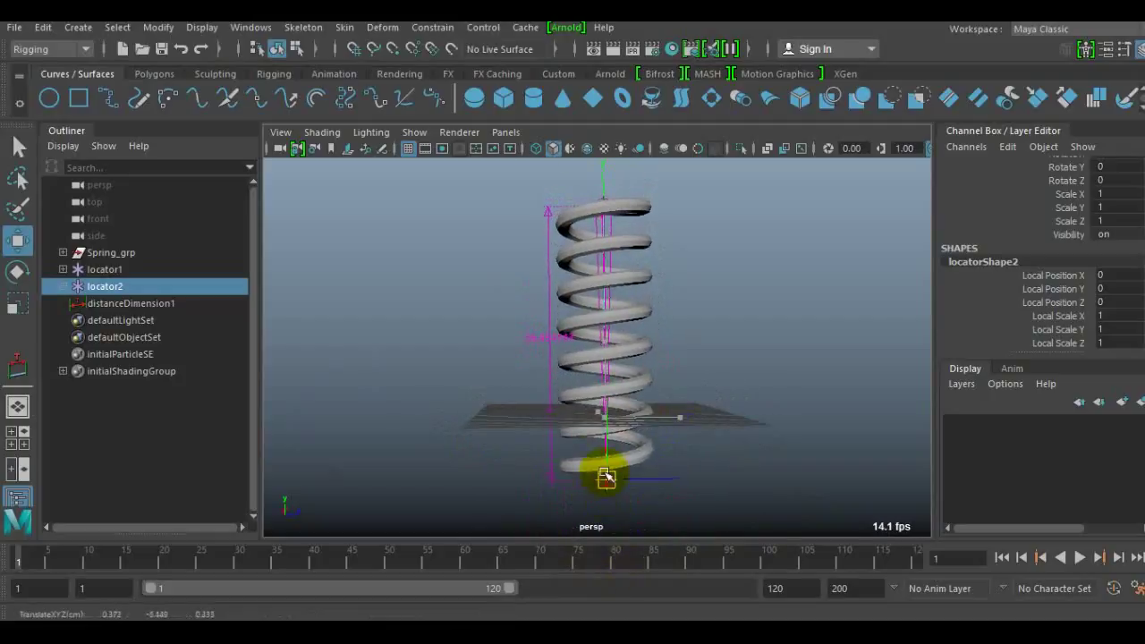
pyautogui.scroll(-5, 515, 393)
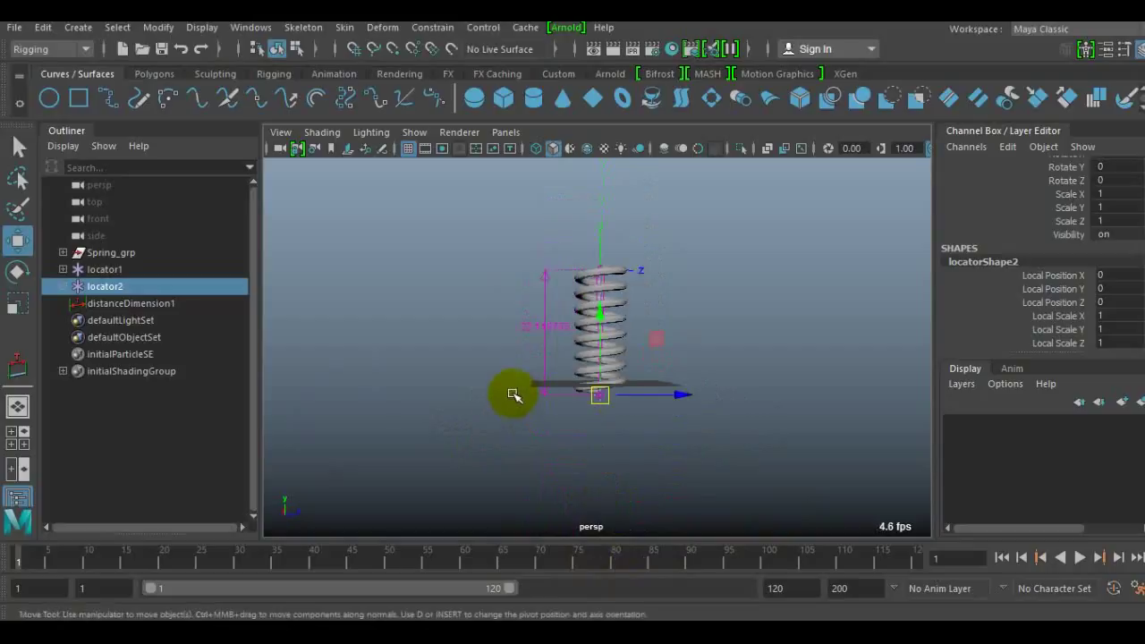
pyautogui.keyDown('alt'); pyautogui.moveTo(512, 391); pyautogui.dragTo(586, 396); pyautogui.keyUp('alt')
pyautogui.scroll(4, 523, 422)
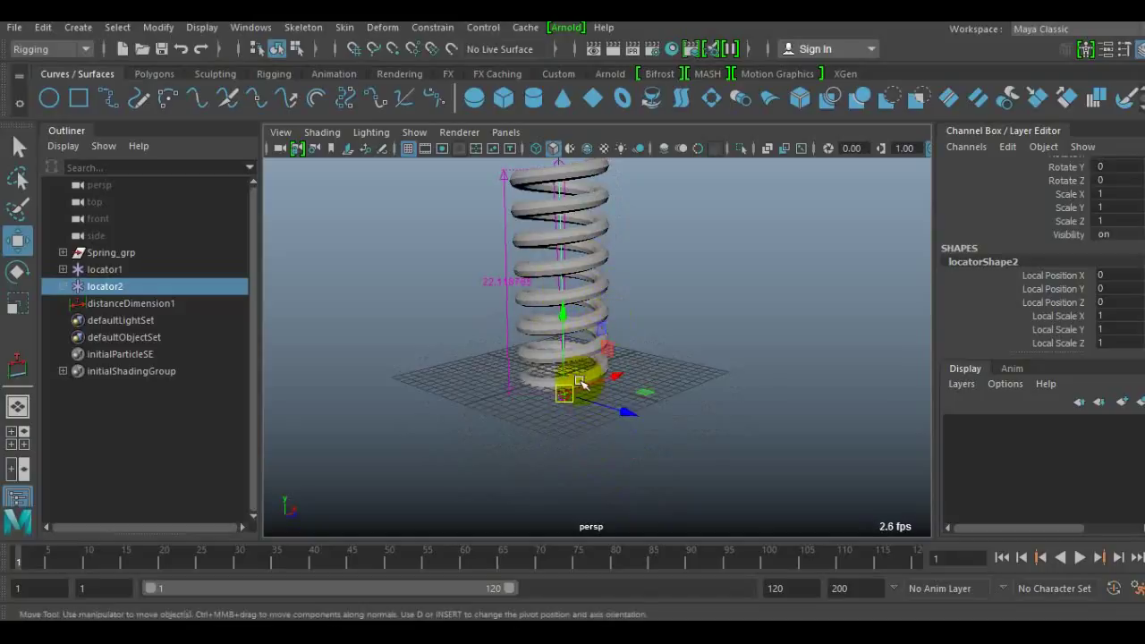
pyautogui.keyDown('alt'); pyautogui.moveTo(580, 383); pyautogui.dragTo(572, 393); pyautogui.keyUp('alt')
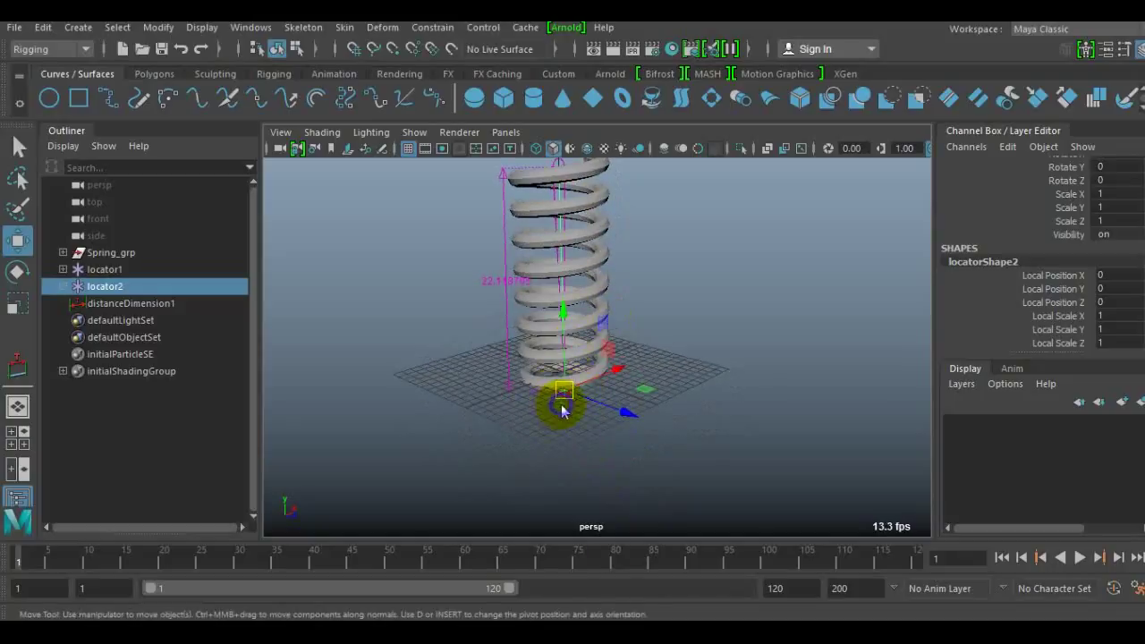
# Step: Draw a wide, low polygon cylinder on the grid in front of the spring's base
pyautogui.keyDown('shift'); pyautogui.moveTo(560, 402); pyautogui.dragTo(543, 411, button='right'); pyautogui.keyUp('shift')
pyautogui.keyDown('shift'); pyautogui.moveTo(472, 402); pyautogui.dragTo(474, 402, button='right'); pyautogui.keyUp('shift')
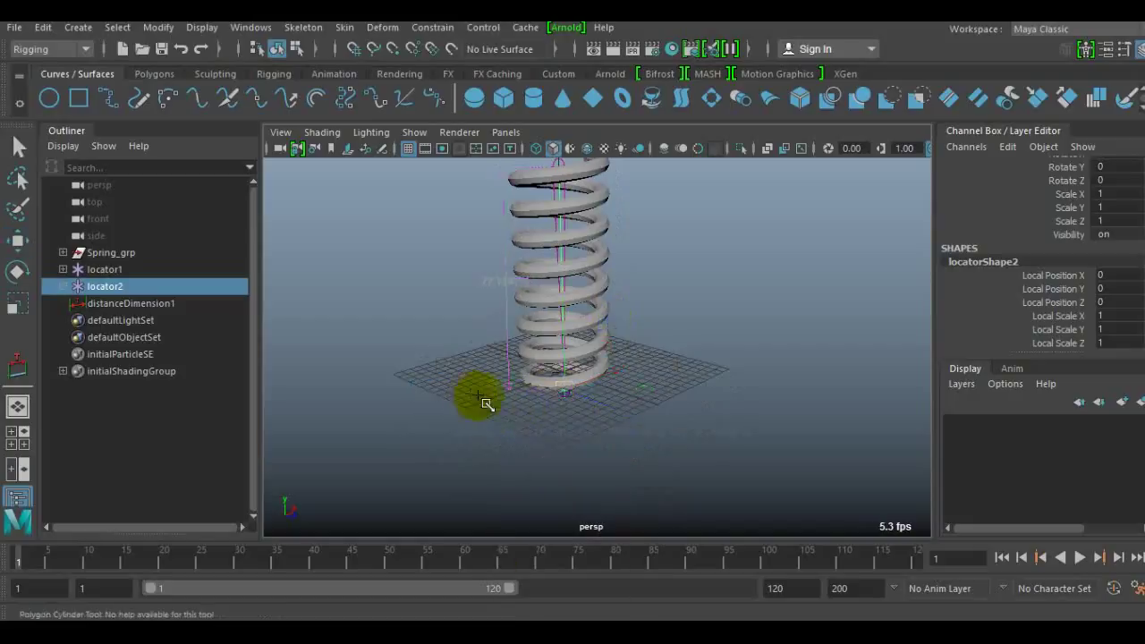
pyautogui.moveTo(592, 444); pyautogui.dragTo(602, 452)
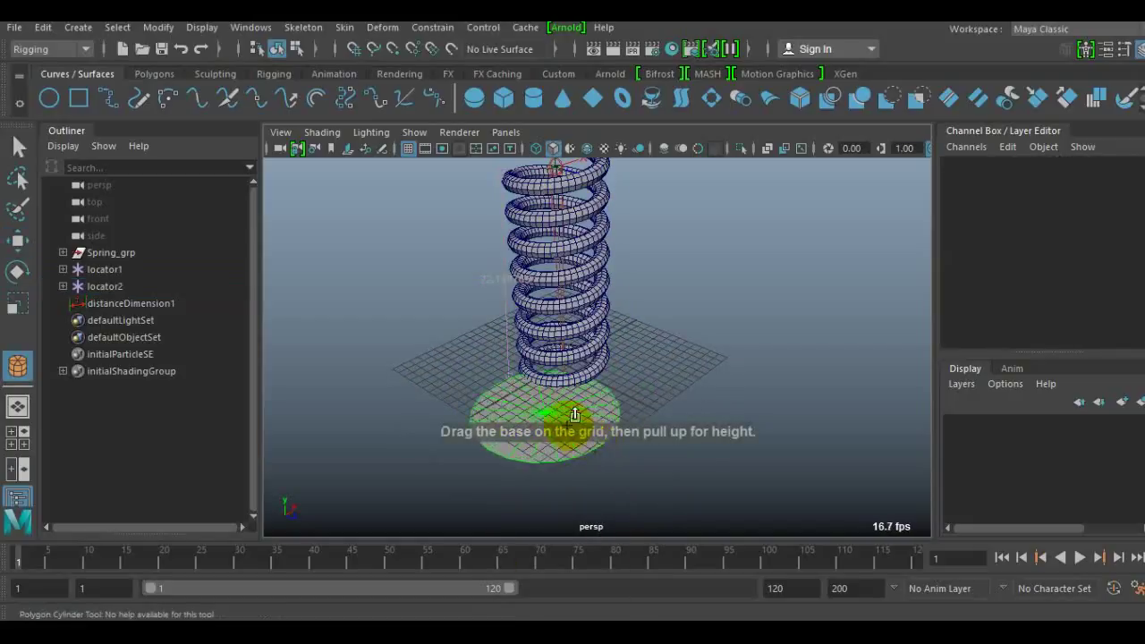
pyautogui.moveTo(565, 414); pyautogui.dragTo(593, 388)
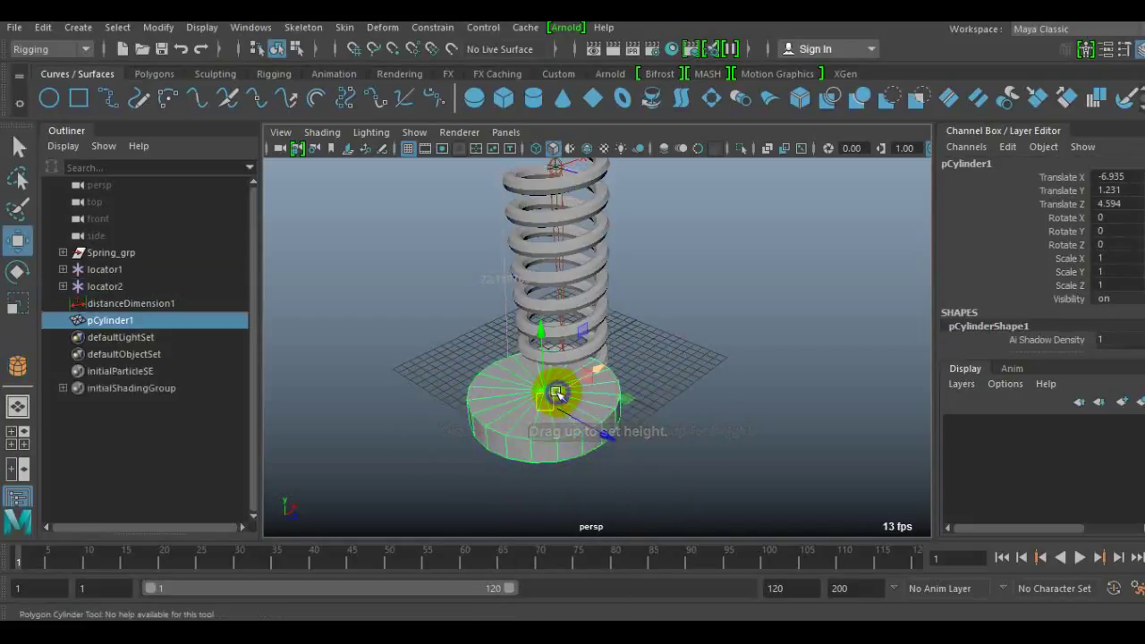
# Step: Switch the cylinder to face selection and select all the faces of its top cap
pyautogui.moveTo(558, 260); pyautogui.dragTo(447, 195, button='right')
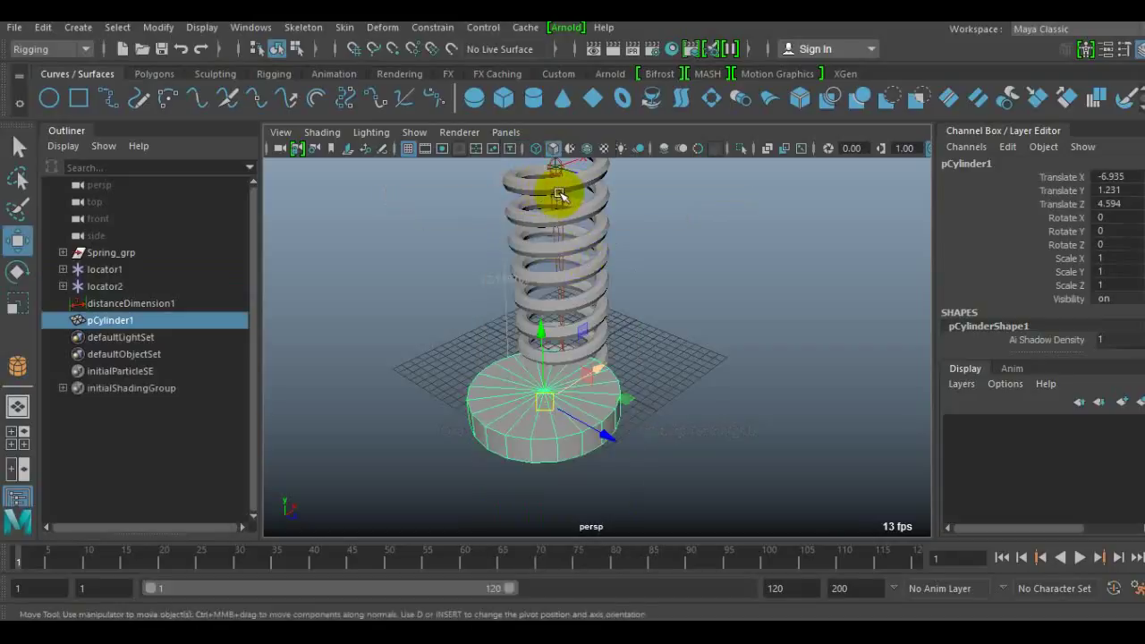
pyautogui.click(728, 360)
pyautogui.click(552, 414)
pyautogui.moveTo(547, 411); pyautogui.dragTo(507, 195, button='right')
pyautogui.press('capslock')
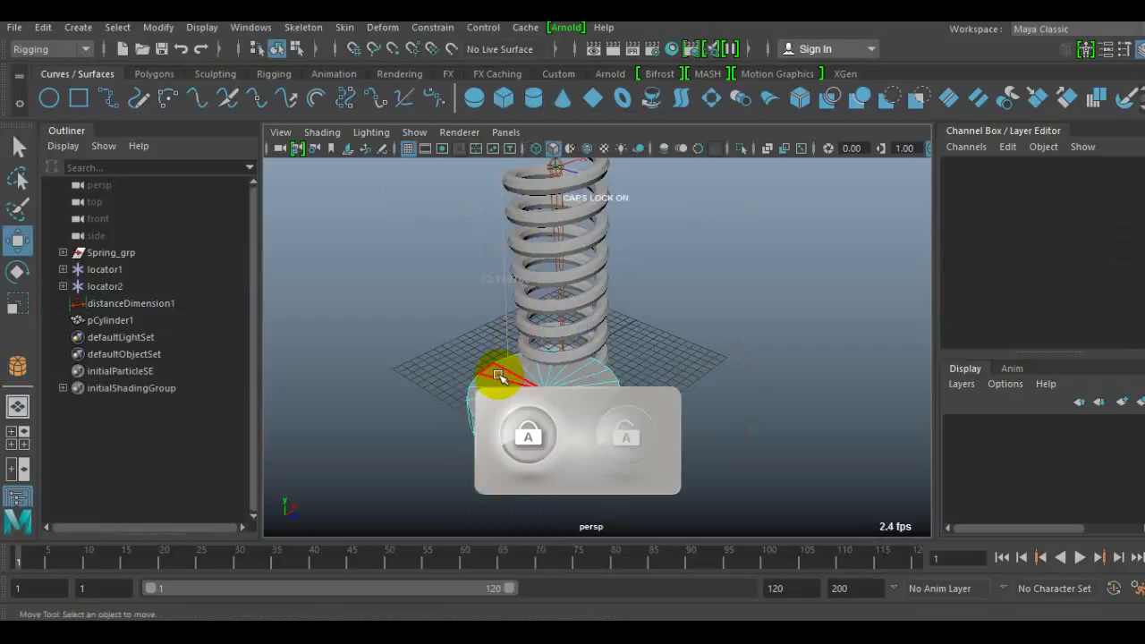
pyautogui.press('capslock')
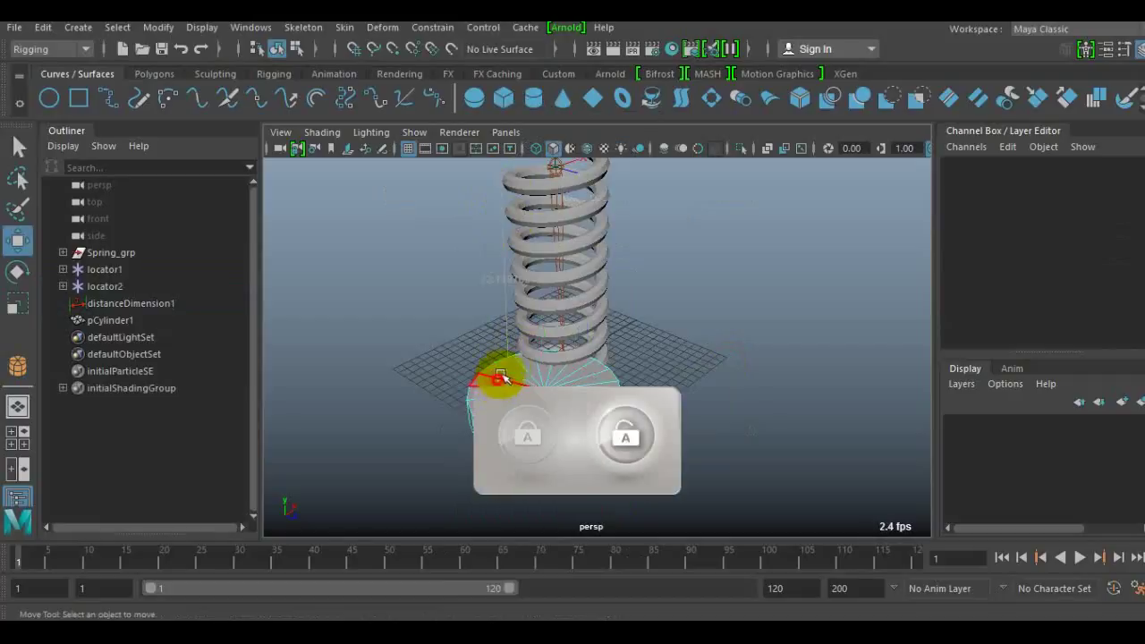
pyautogui.click(533, 368)
pyautogui.click(663, 377)
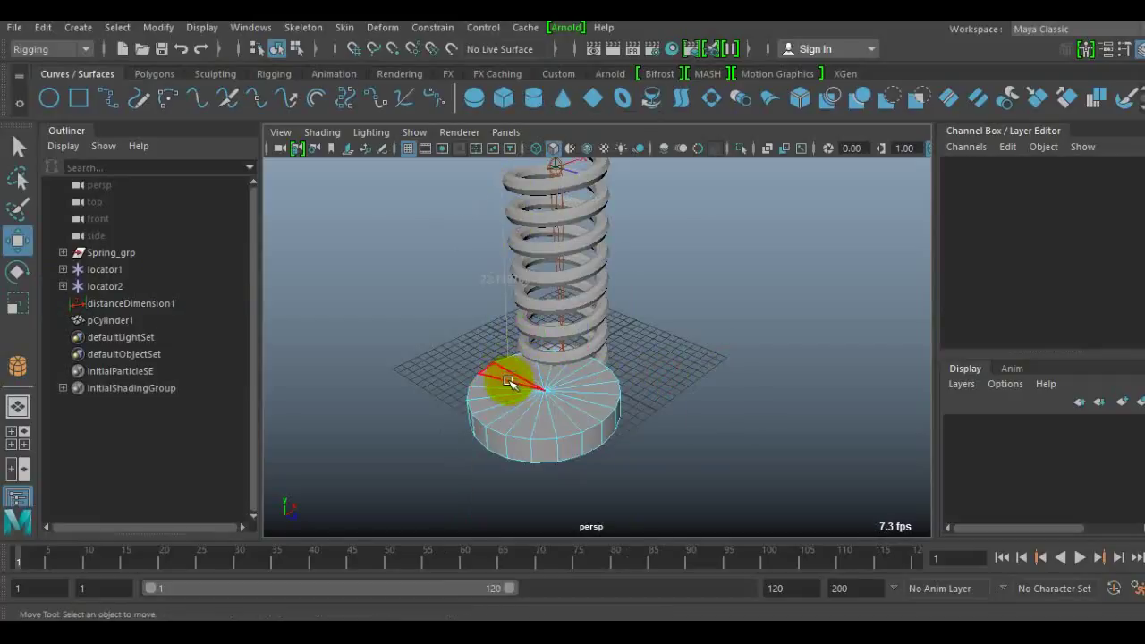
pyautogui.moveTo(508, 383)
pyautogui.mouseDown()
pyautogui.moveTo(524, 355)
pyautogui.moveTo(578, 399)
pyautogui.moveTo(534, 402)
pyautogui.mouseUp()
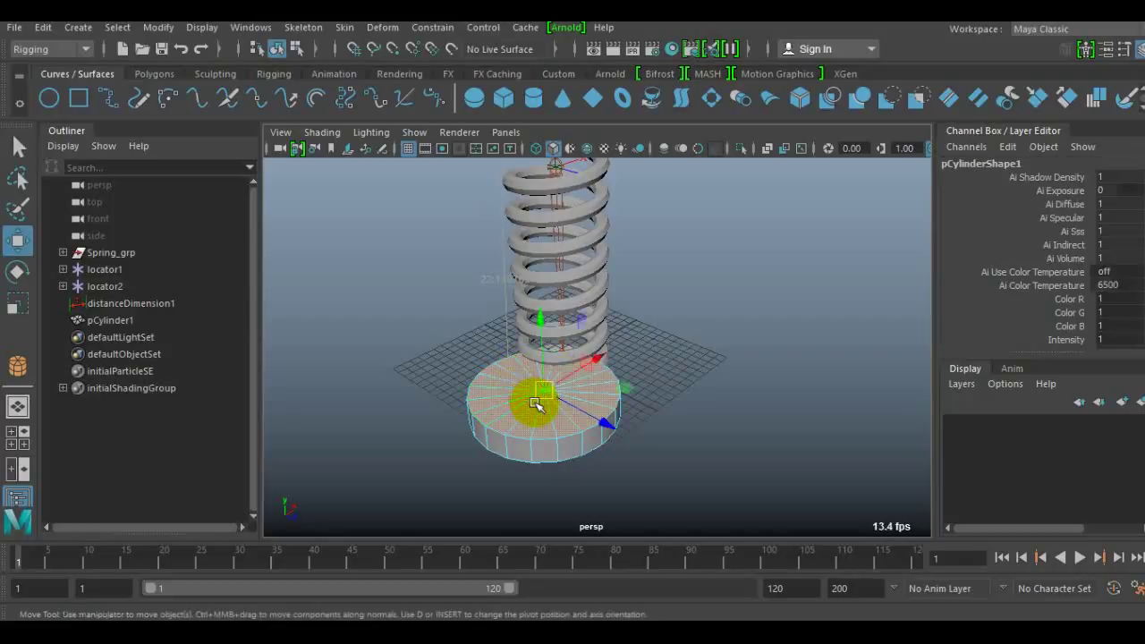
# Step: Extrude the cap faces with an offset of 3.41, extrude the inset faces with a thickness of 4.45, and return to object mode
pyautogui.keyDown('shift'); pyautogui.moveTo(536, 409); pyautogui.dragTo(510, 317, button='right'); pyautogui.keyUp('shift')
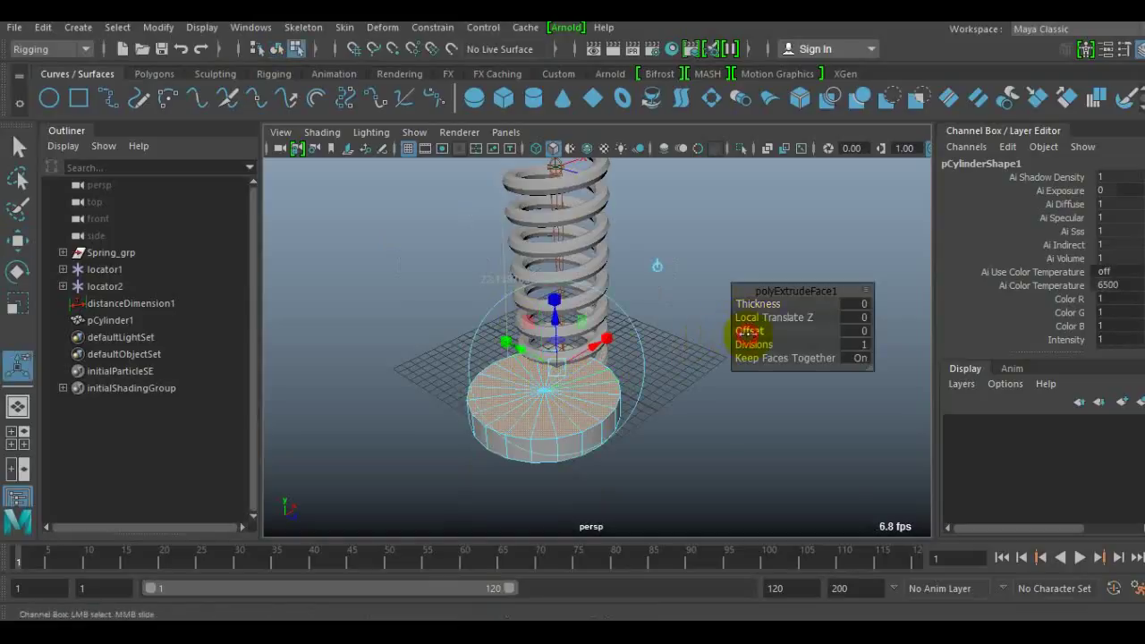
pyautogui.moveTo(738, 330); pyautogui.dragTo(1073, 349)
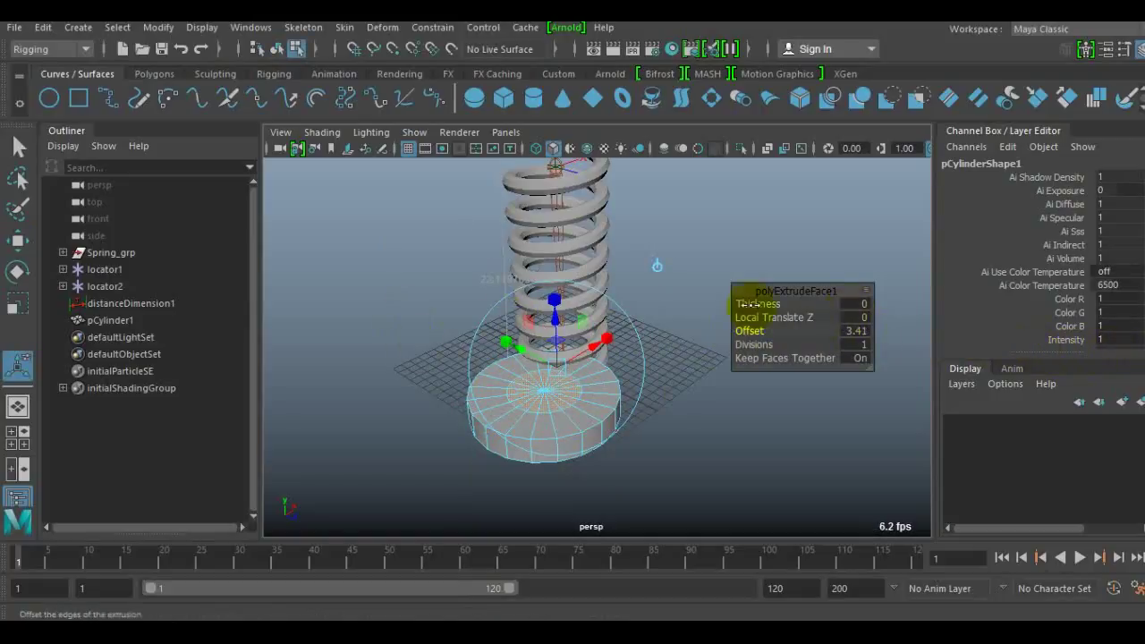
pyautogui.hotkey('ctrl', 'e')
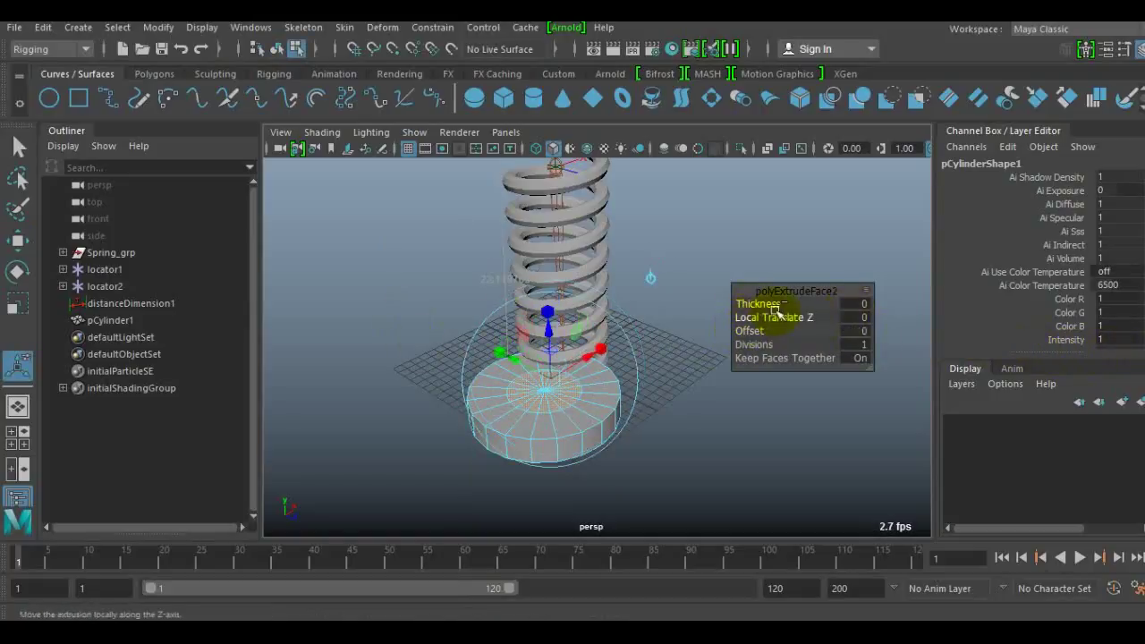
pyautogui.moveTo(794, 308); pyautogui.dragTo(1080, 324)
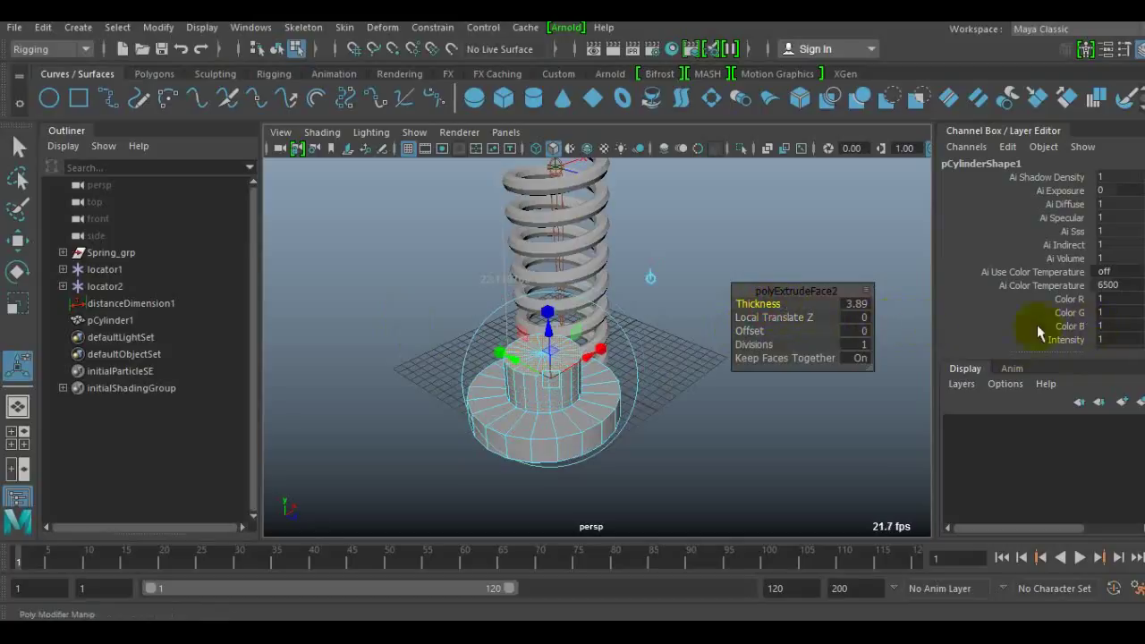
pyautogui.moveTo(770, 304); pyautogui.dragTo(817, 306)
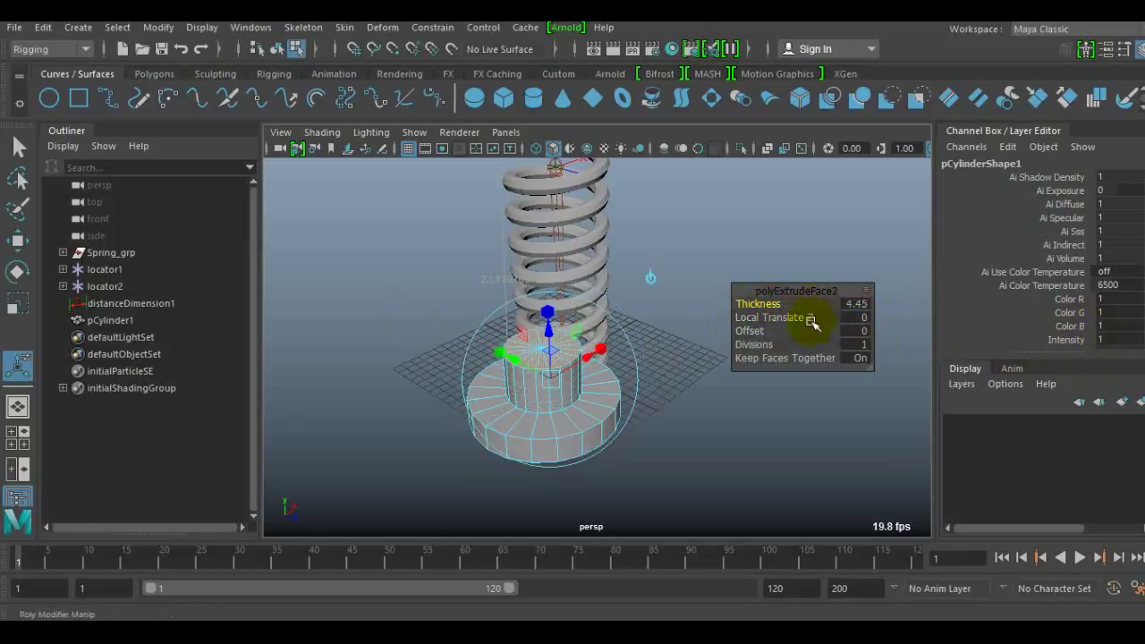
pyautogui.click(725, 407)
pyautogui.moveTo(530, 423); pyautogui.dragTo(598, 161, button='right')
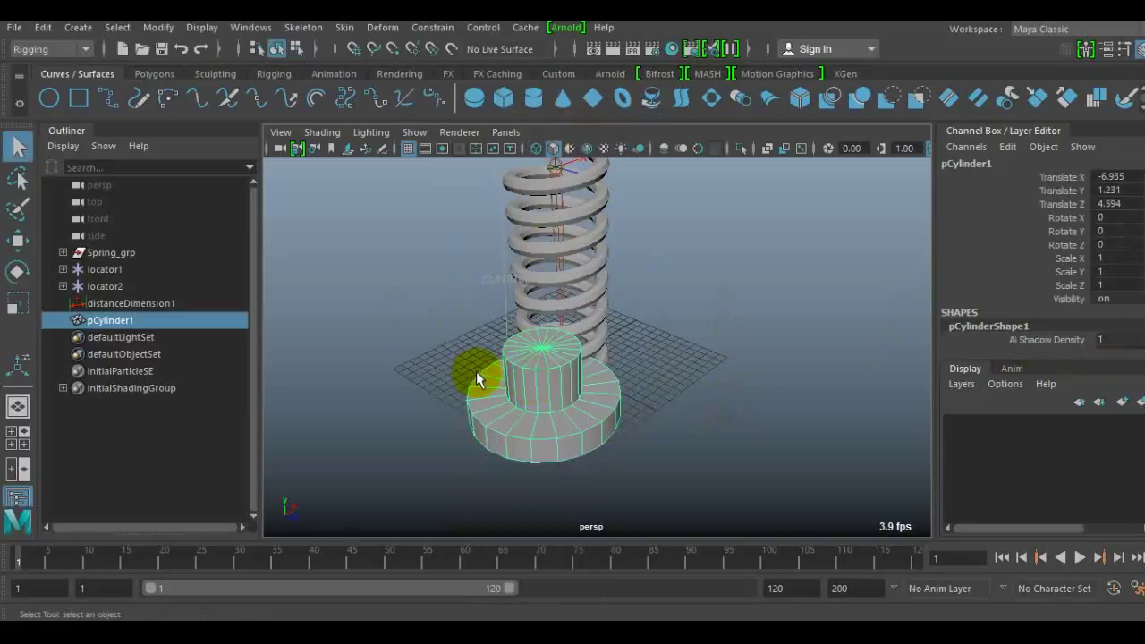
# Step: Move pCylinder1's pivot to the centre vertex on top of its raised stem
pyautogui.press('w')
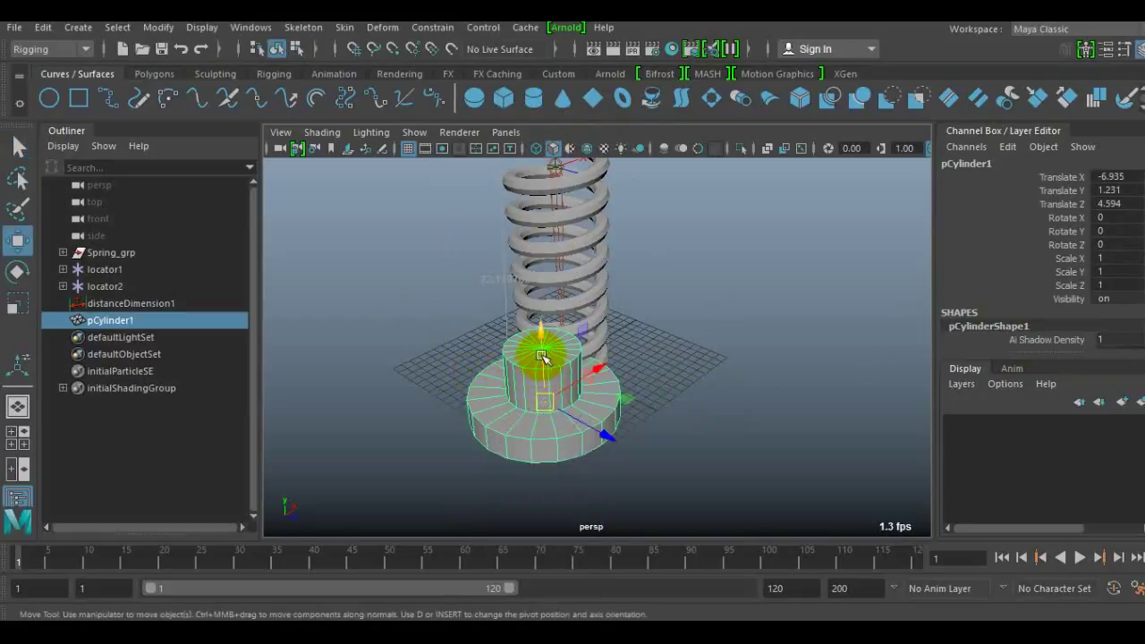
pyautogui.scroll(5, 554, 353)
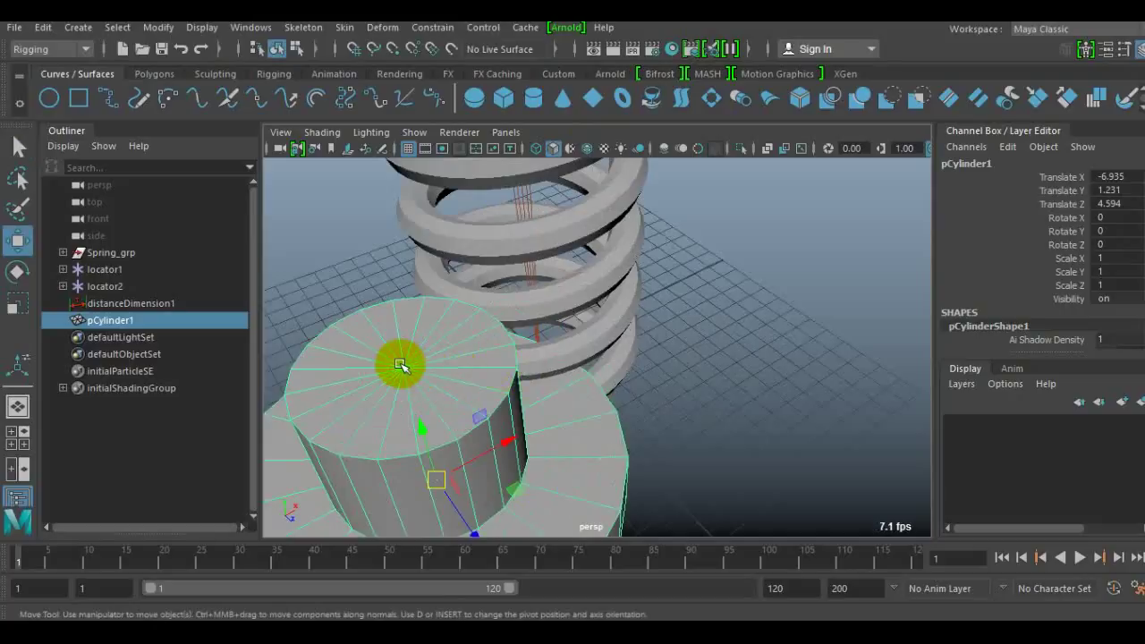
pyautogui.press('d')
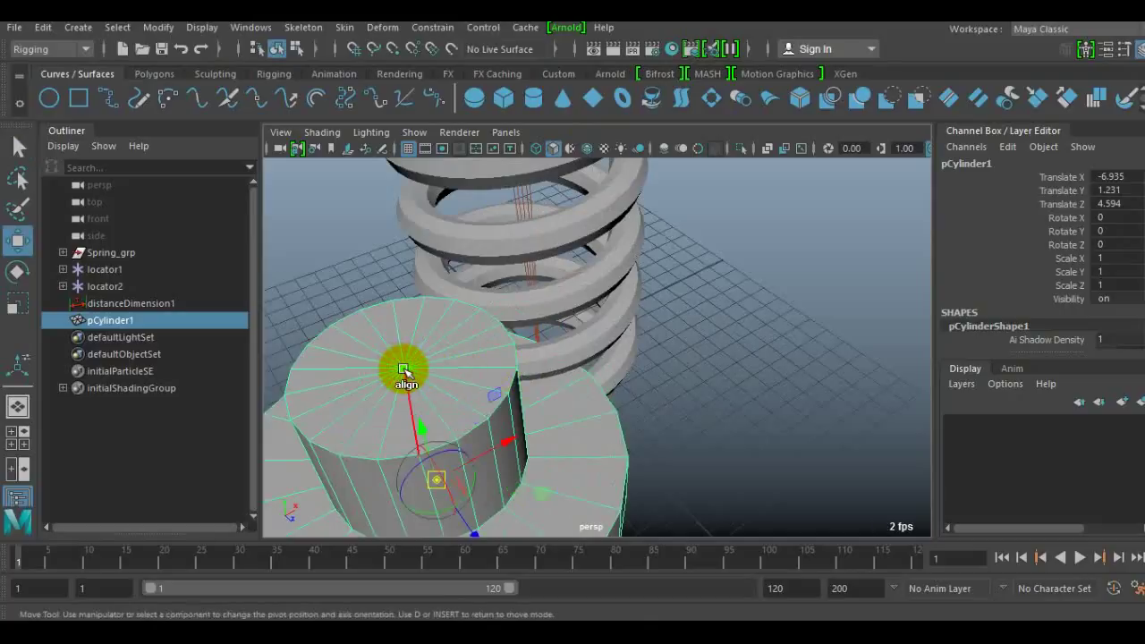
pyautogui.click(404, 370)
pyautogui.keyDown('alt'); pyautogui.moveTo(501, 410); pyautogui.dragTo(575, 408); pyautogui.keyUp('alt')
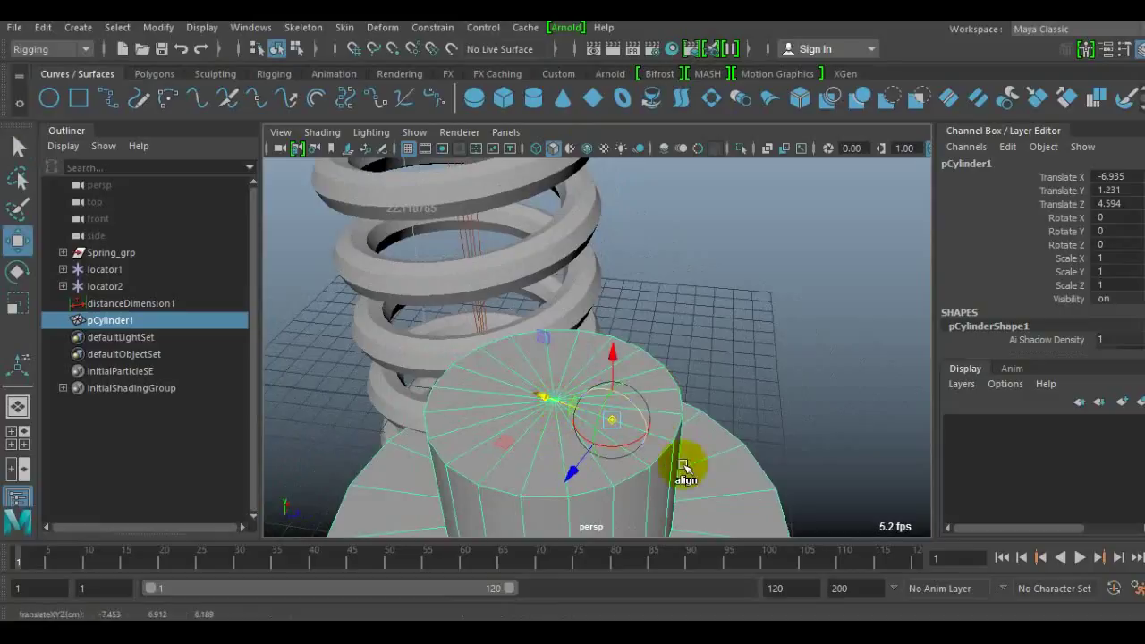
pyautogui.click(734, 450)
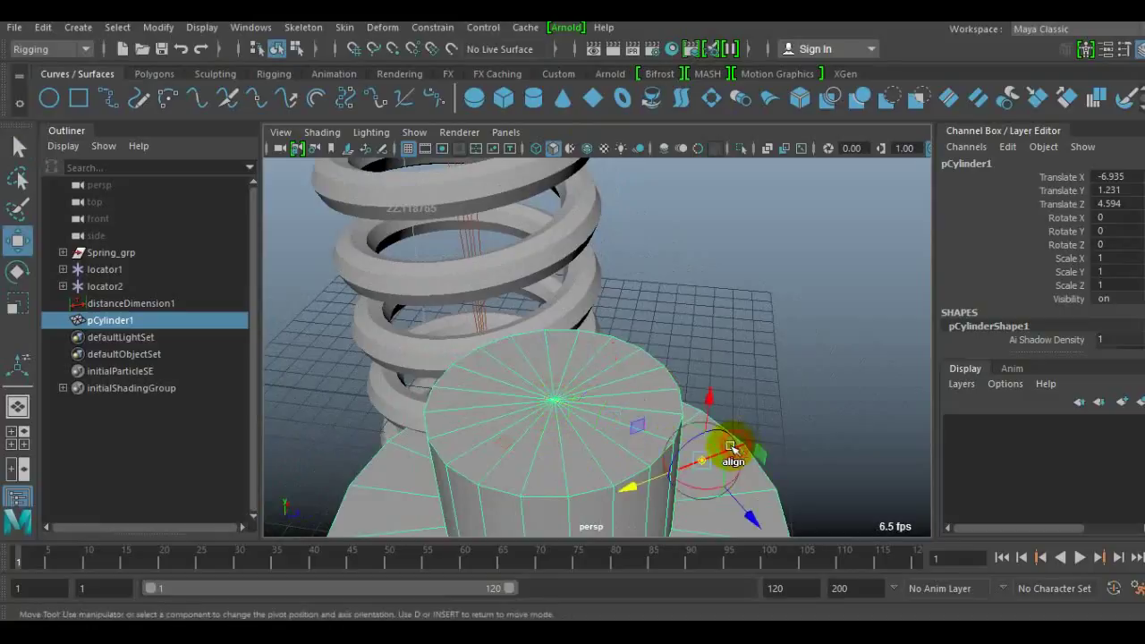
pyautogui.click(554, 403)
pyautogui.scroll(-10, 625, 422)
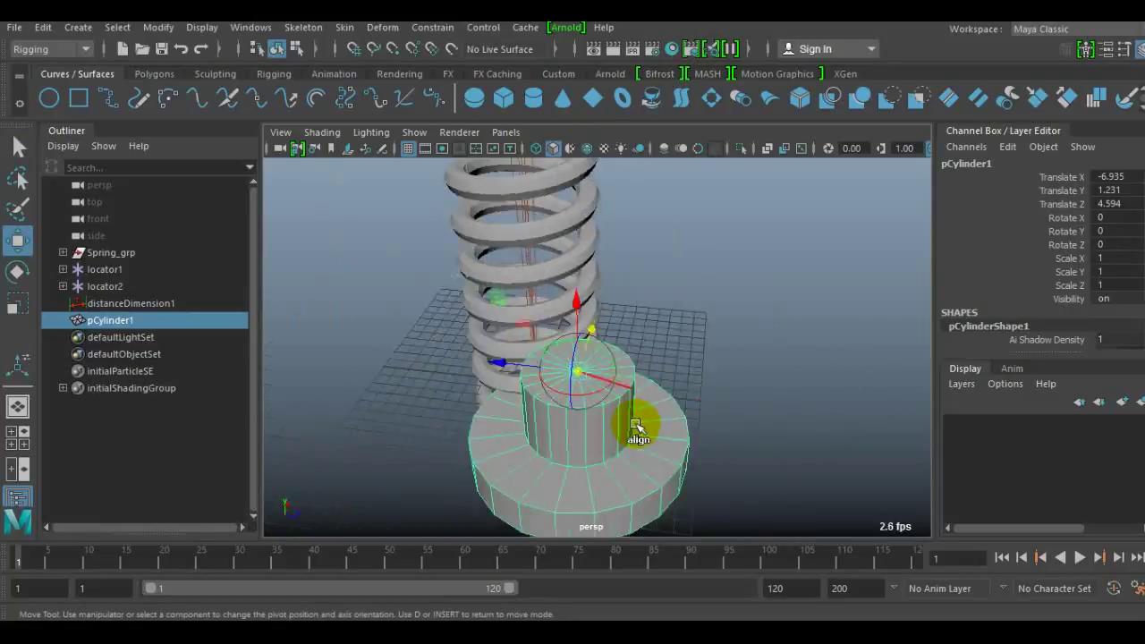
pyautogui.moveTo(601, 427); pyautogui.dragTo(657, 163, button='right')
pyautogui.press('d')
# Step: Set pCylinder1's Translate X, Y and Z to 0, and lower it to about -3.573 in Y beneath the spring
pyautogui.keyDown('alt'); pyautogui.moveTo(632, 370); pyautogui.dragTo(821, 362); pyautogui.keyUp('alt')
pyautogui.moveTo(601, 313); pyautogui.dragTo(589, 313)
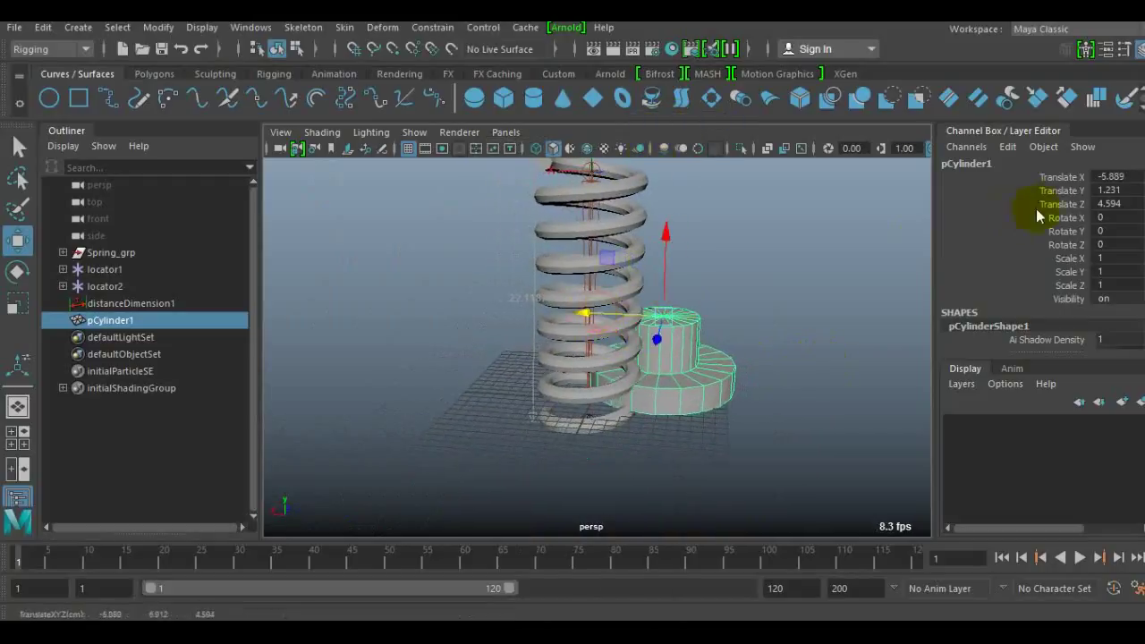
pyautogui.moveTo(1109, 177); pyautogui.dragTo(1108, 211)
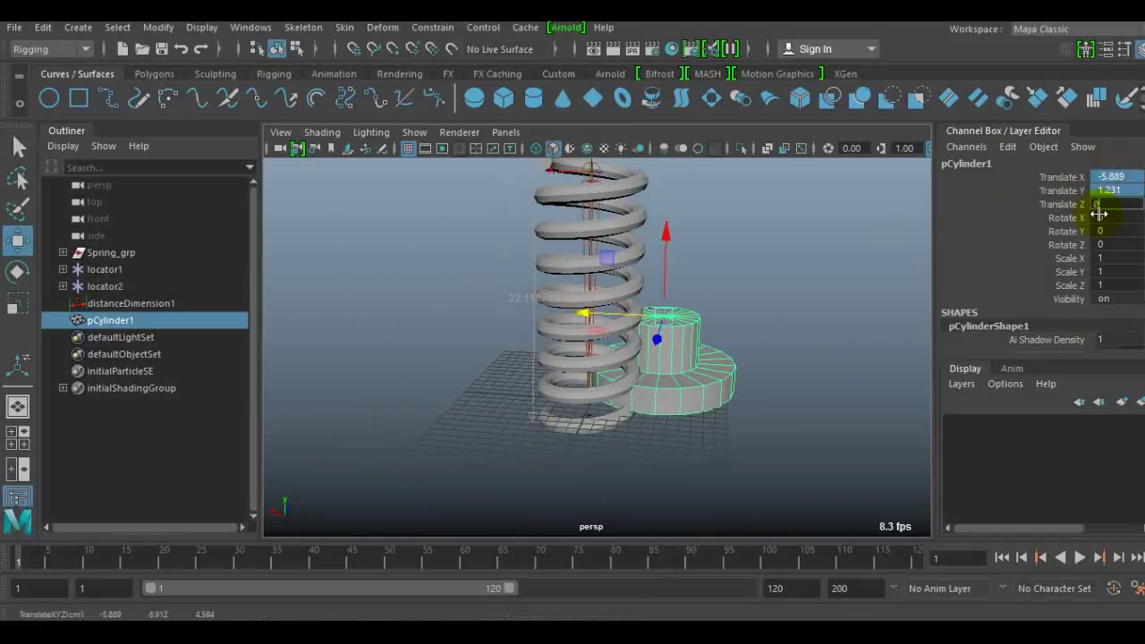
pyautogui.press('Return')
pyautogui.keyDown('alt'); pyautogui.moveTo(677, 376); pyautogui.dragTo(709, 367); pyautogui.keyUp('alt')
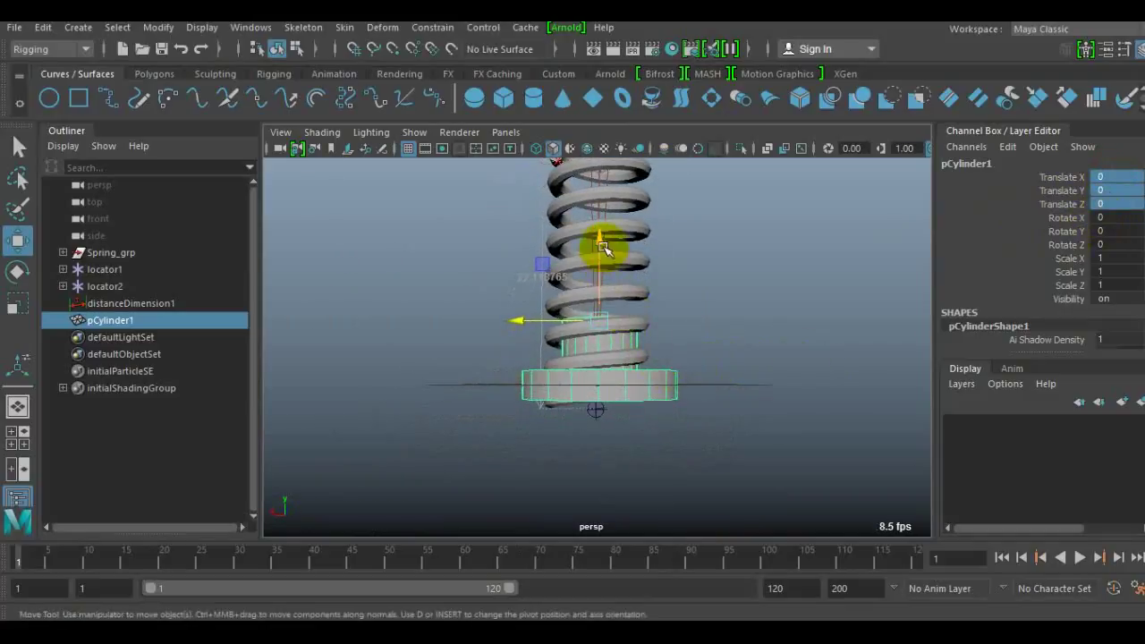
pyautogui.moveTo(600, 248); pyautogui.dragTo(596, 282)
# Step: Duplicate pCylinder1 and raise the copy to about 17.981 in Y at the spring's upper end
pyautogui.hotkey('ctrl', 'd')
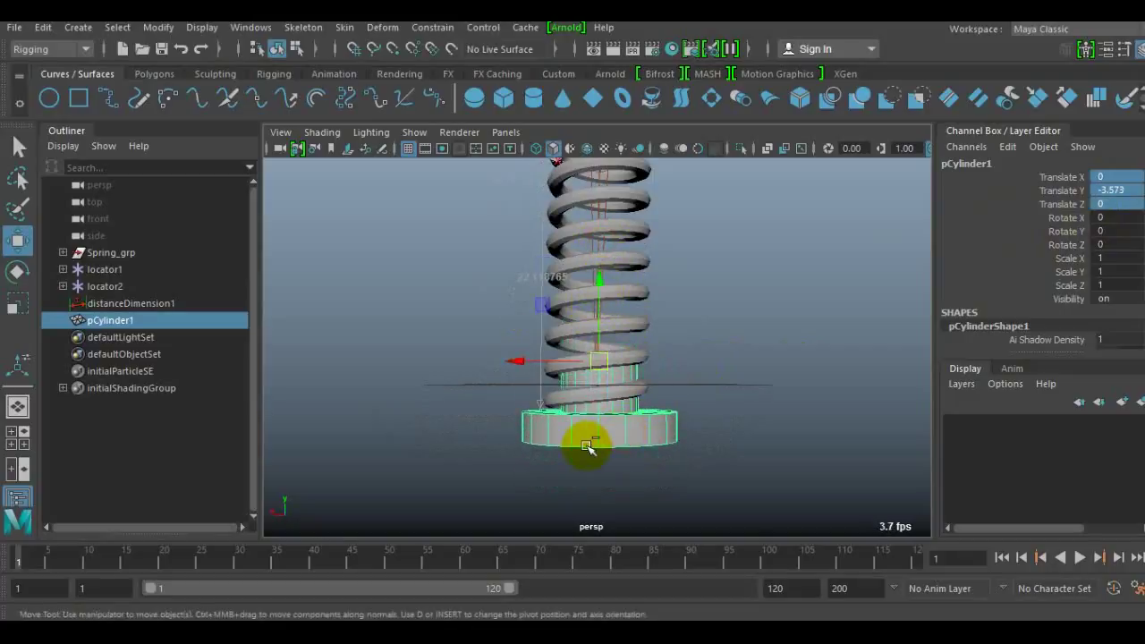
pyautogui.hotkey('ctrl', 'd')
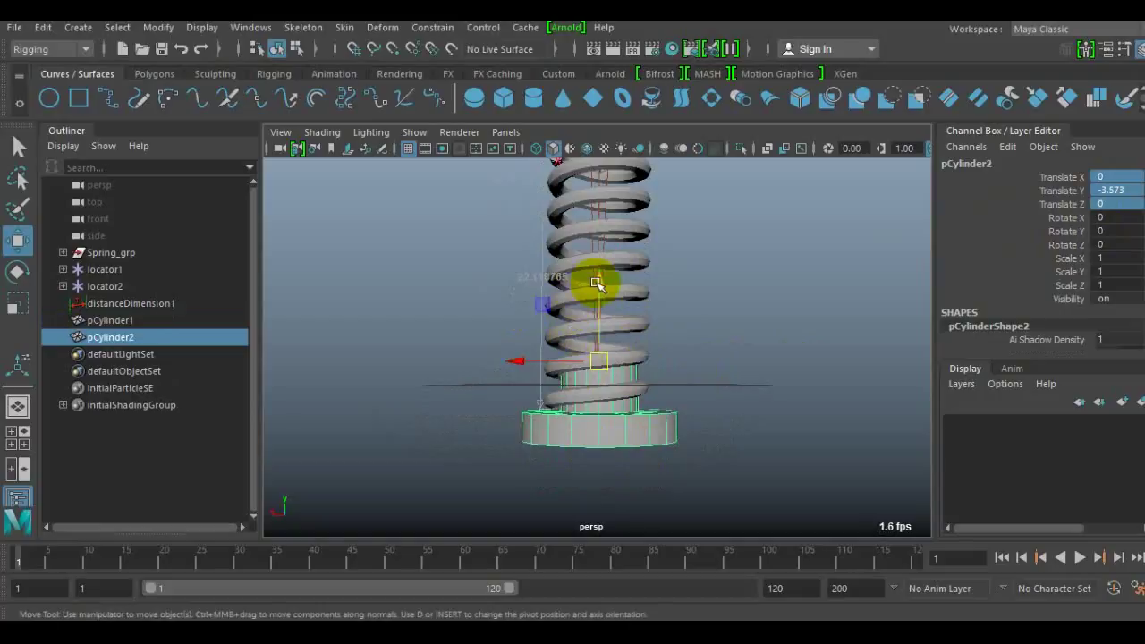
pyautogui.moveTo(593, 286); pyautogui.dragTo(669, 255)
pyautogui.scroll(-4, 696, 257)
pyautogui.scroll(3, 696, 256)
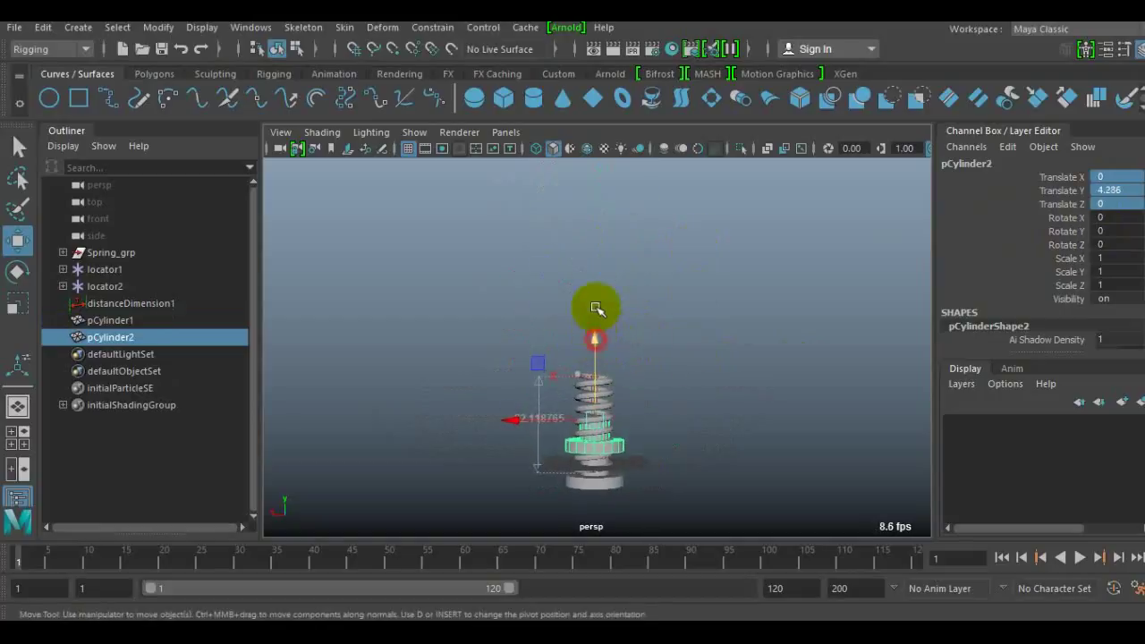
pyautogui.moveTo(596, 307); pyautogui.dragTo(596, 280)
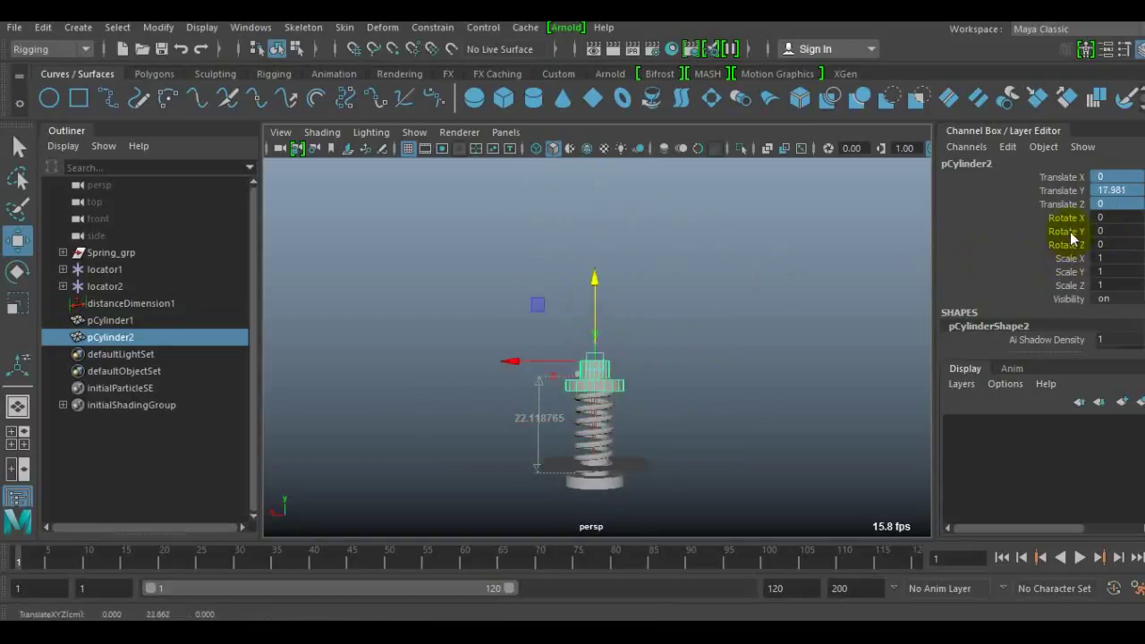
# Step: Flip pCylinder2 upside down by setting its Rotate Z to 180
pyautogui.scroll(2, 672, 424)
pyautogui.press('e')
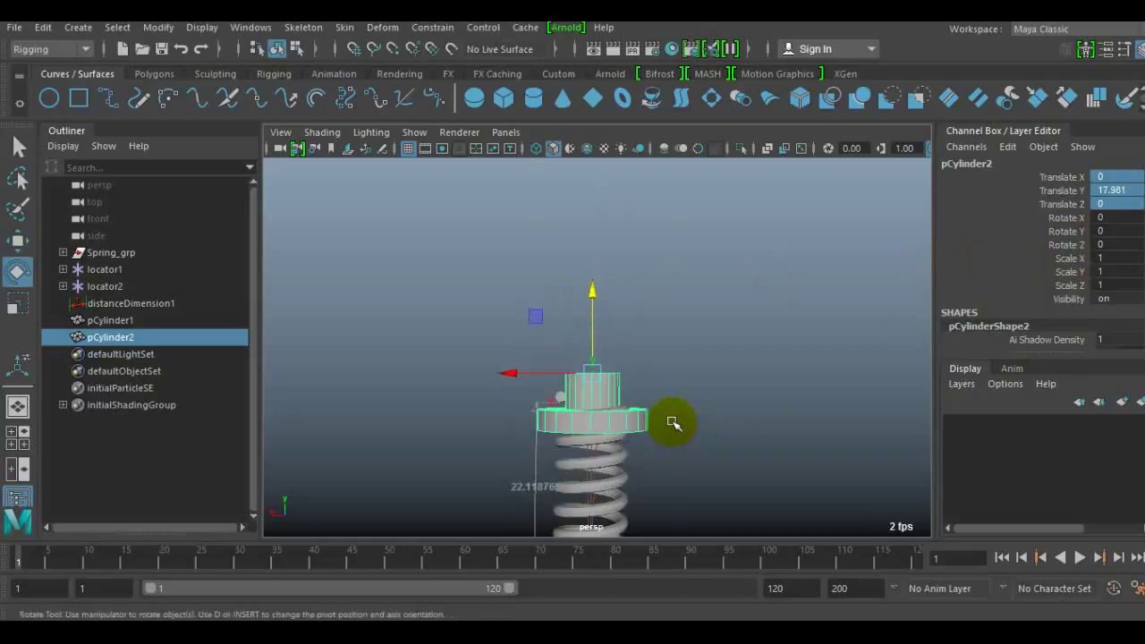
pyautogui.moveTo(656, 334); pyautogui.dragTo(603, 456)
pyautogui.doubleClick(1118, 246)
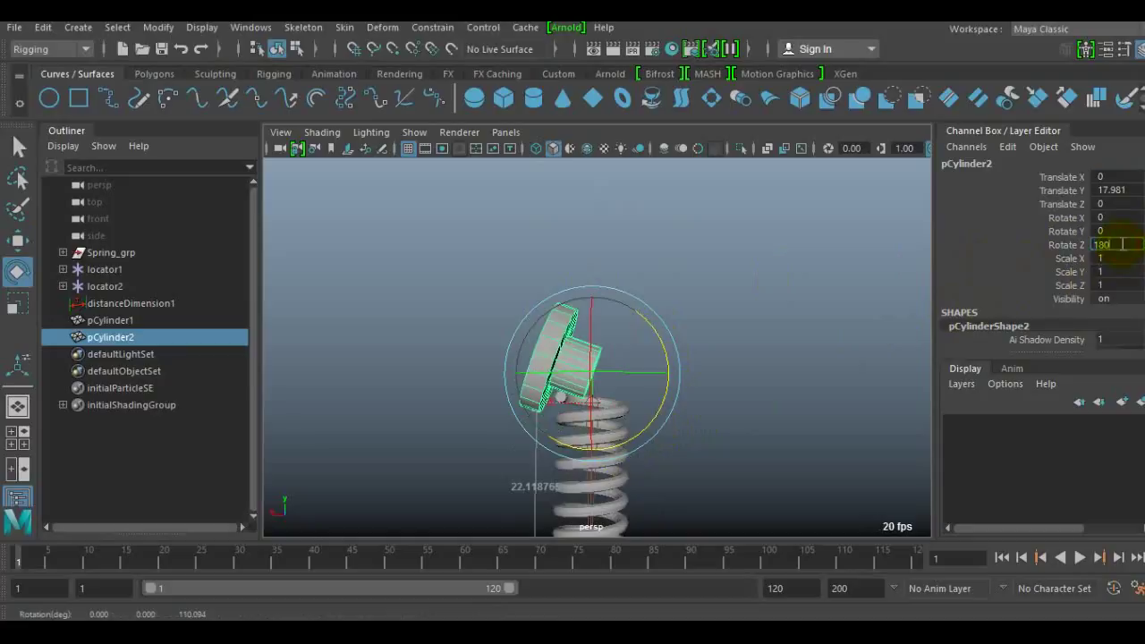
pyautogui.press('Return')
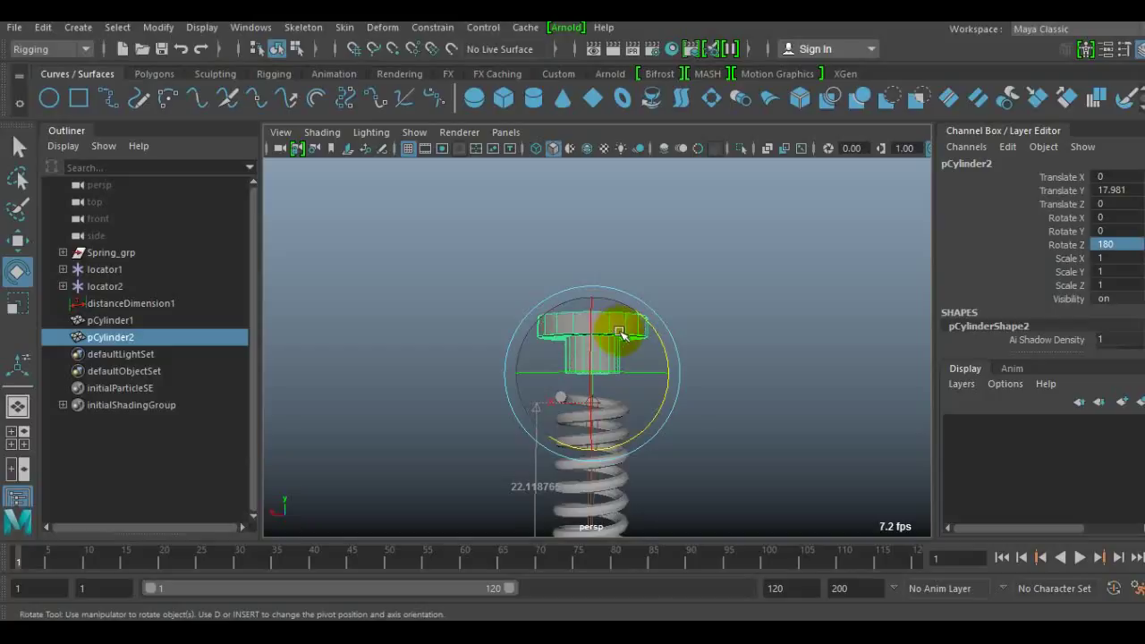
# Step: Lower pCylinder2 to about 11.31 in Y so its stem sits inside the spring's upper end, and deselect it
pyautogui.press('w')
pyautogui.moveTo(585, 298); pyautogui.dragTo(587, 347)
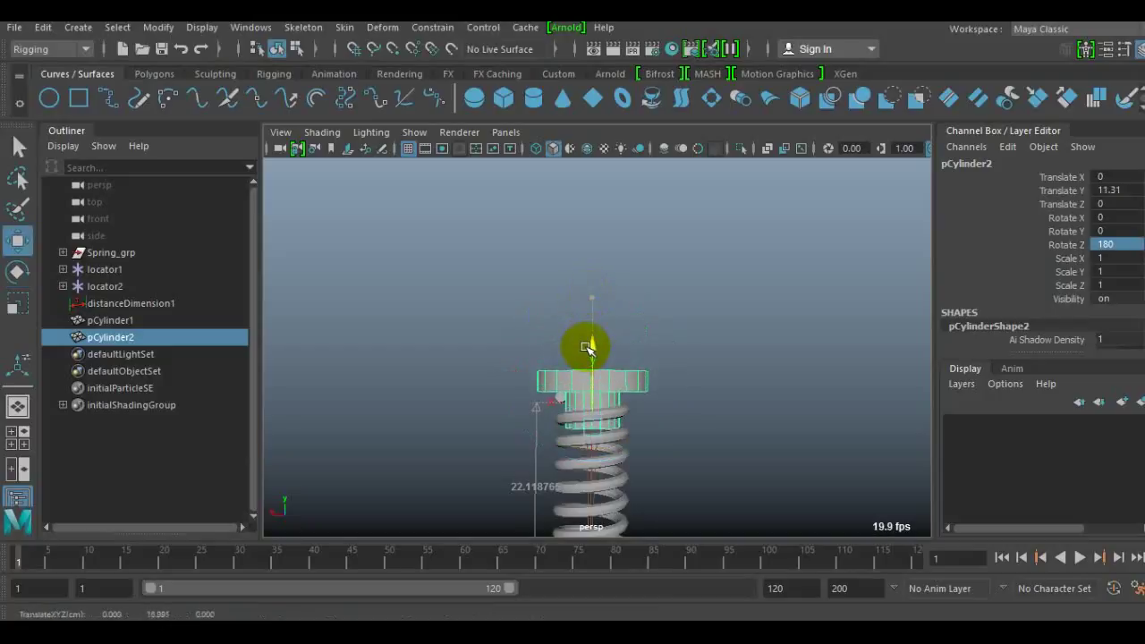
pyautogui.keyDown('alt'); pyautogui.moveTo(656, 364); pyautogui.dragTo(655, 293, button='middle'); pyautogui.keyUp('alt')
pyautogui.click(439, 365)
pyautogui.keyDown('alt'); pyautogui.moveTo(424, 309); pyautogui.dragTo(420, 283, button='middle'); pyautogui.keyUp('alt')
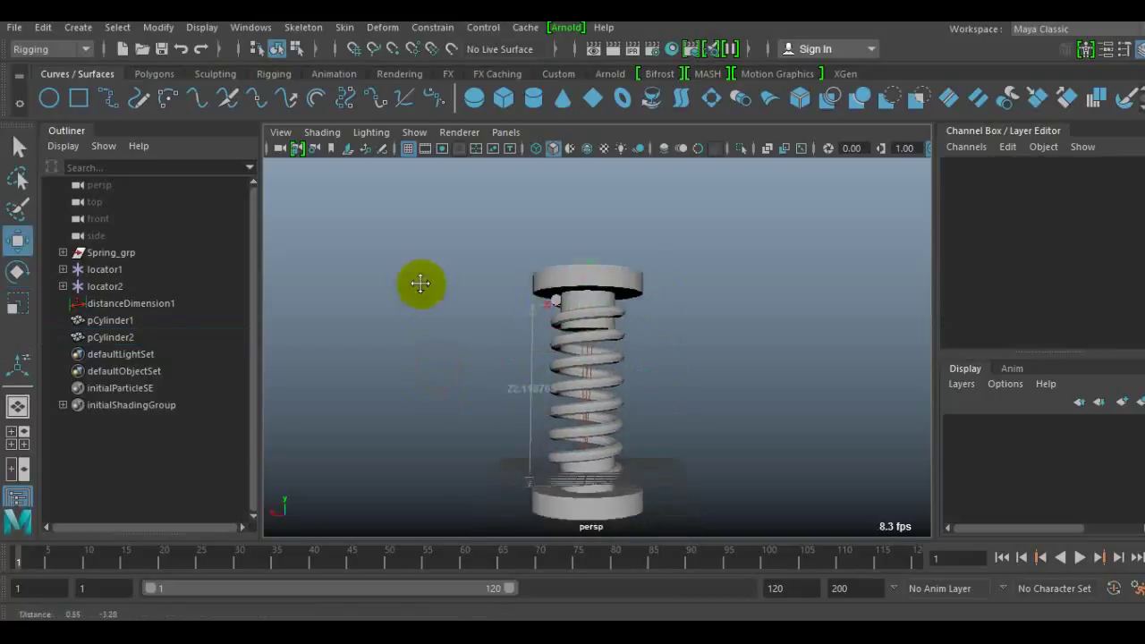
# Step: Freeze the transformations of pCylinder1 and pCylinder2
pyautogui.click(558, 400)
pyautogui.keyDown('shift'); pyautogui.click(562, 200); pyautogui.keyUp('shift')
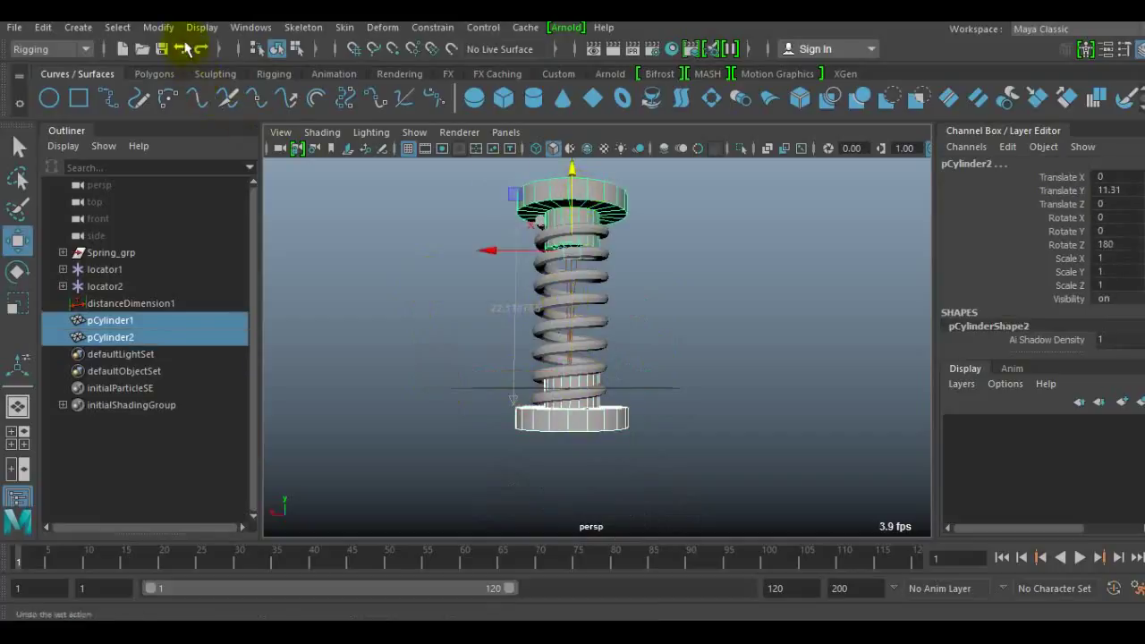
pyautogui.click(158, 27)
pyautogui.click(230, 102)
pyautogui.keyDown('alt'); pyautogui.moveTo(504, 298); pyautogui.dragTo(467, 322); pyautogui.keyUp('alt')
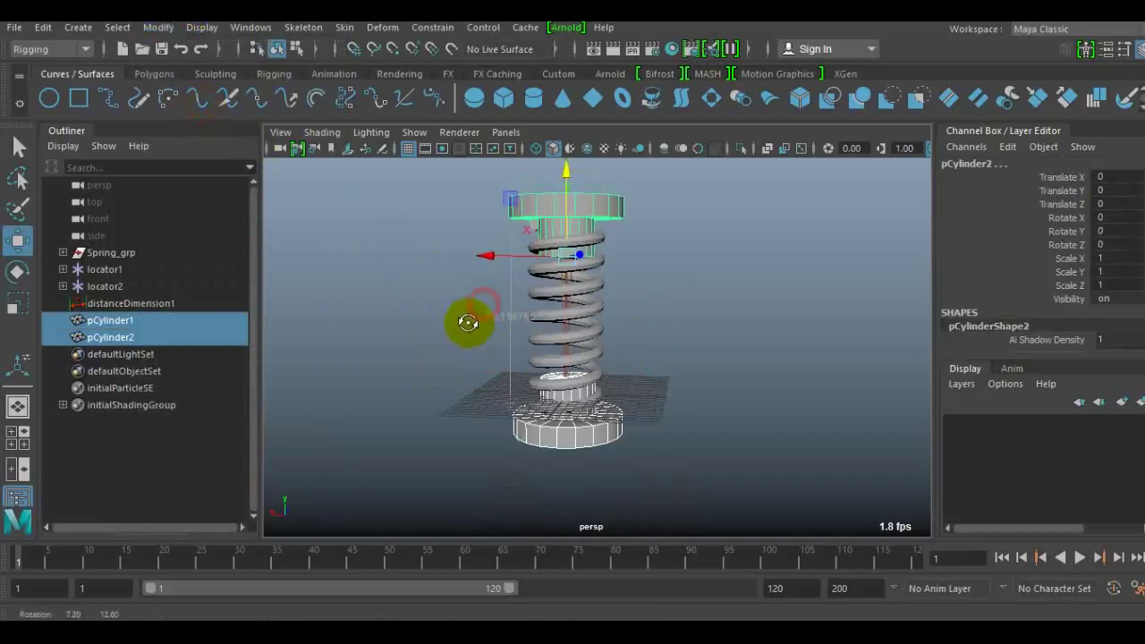
pyautogui.click(107, 270)
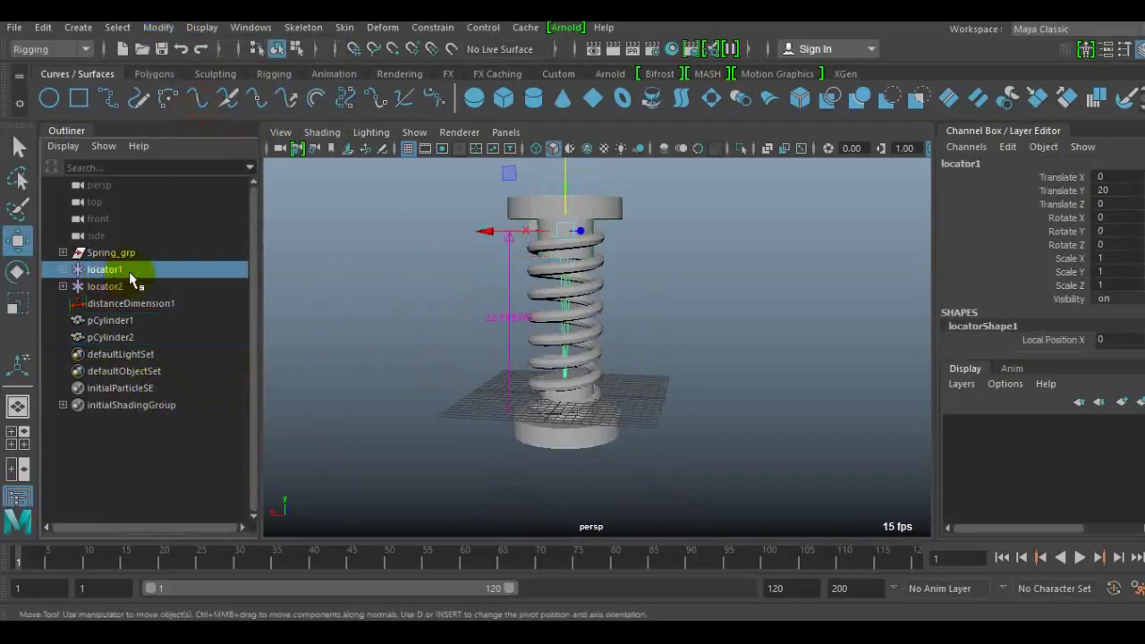
pyautogui.click(113, 321)
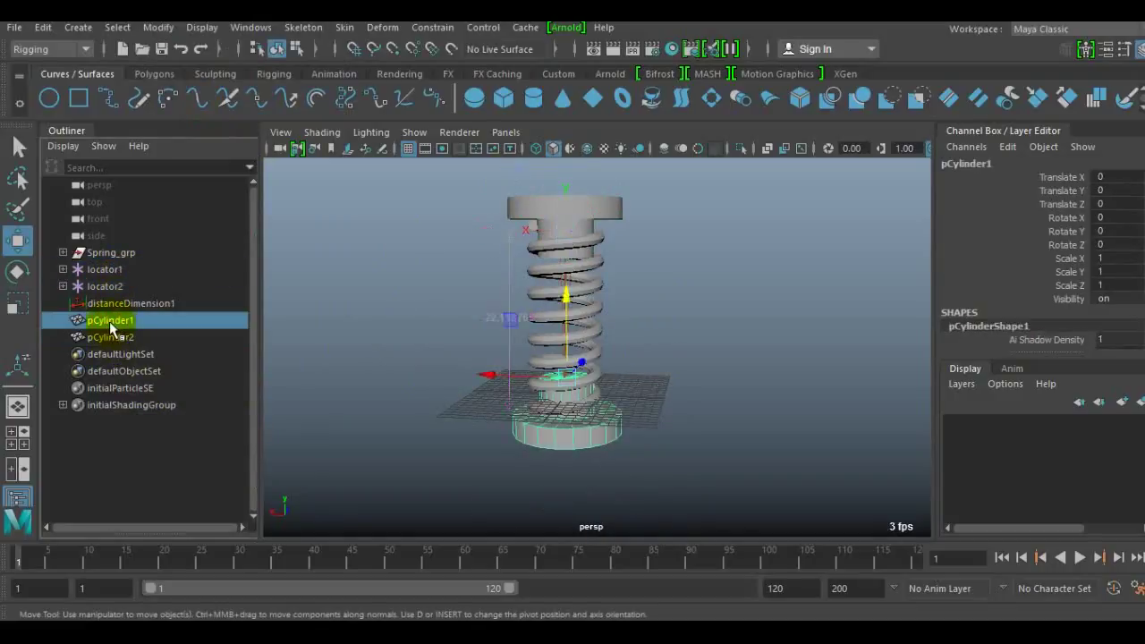
pyautogui.click(105, 336)
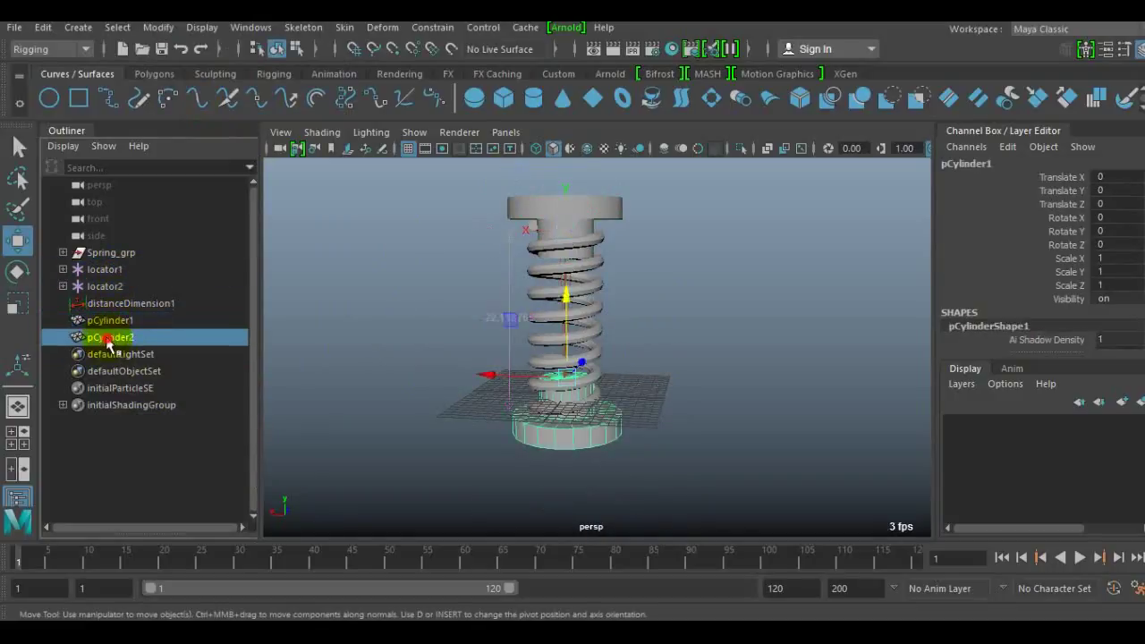
pyautogui.click(105, 288)
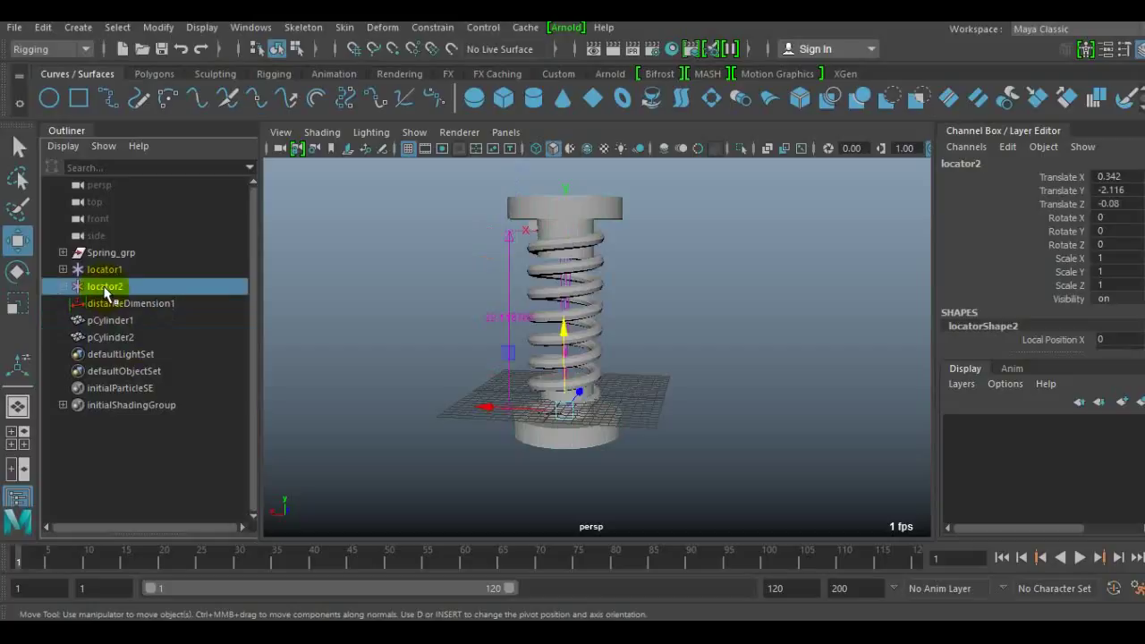
pyautogui.click(111, 322)
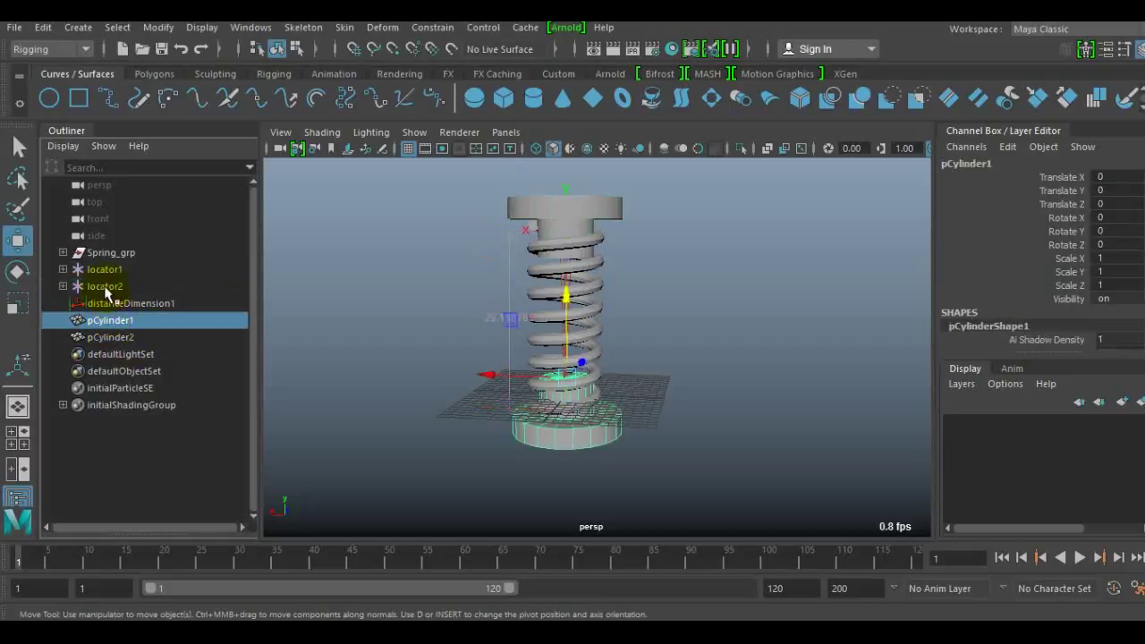
pyautogui.click(109, 290)
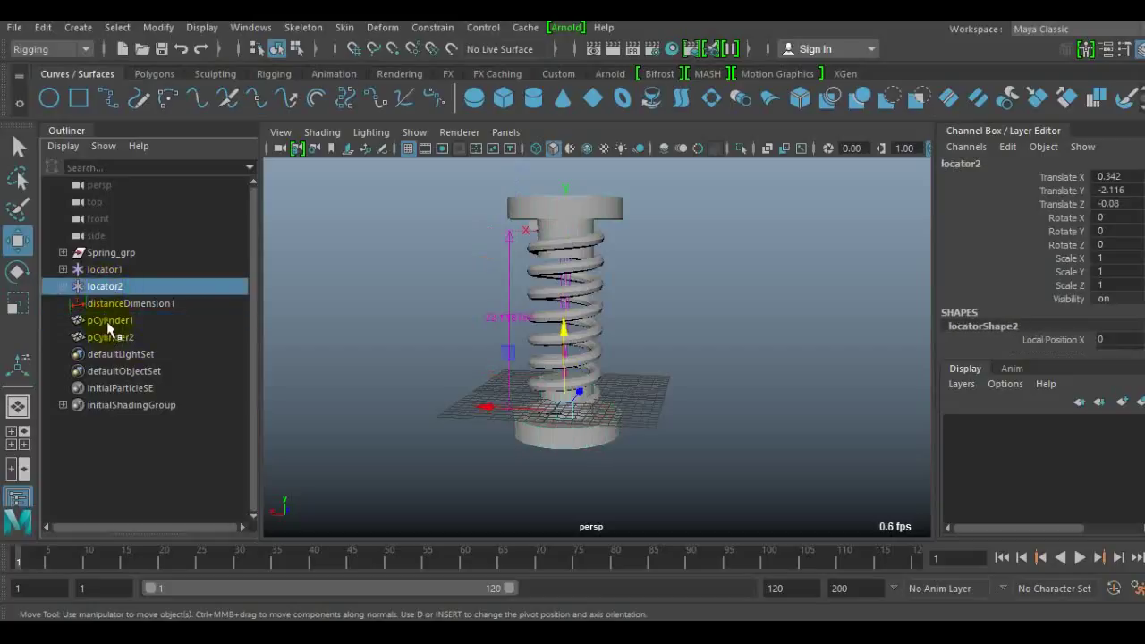
# Step: Group pCylinder1, pCylinder2, Spring_grp, locator1, locator2 and distanceDimension1 together
pyautogui.click(133, 338)
pyautogui.keyDown('shift'); pyautogui.click(105, 322); pyautogui.keyUp('shift')
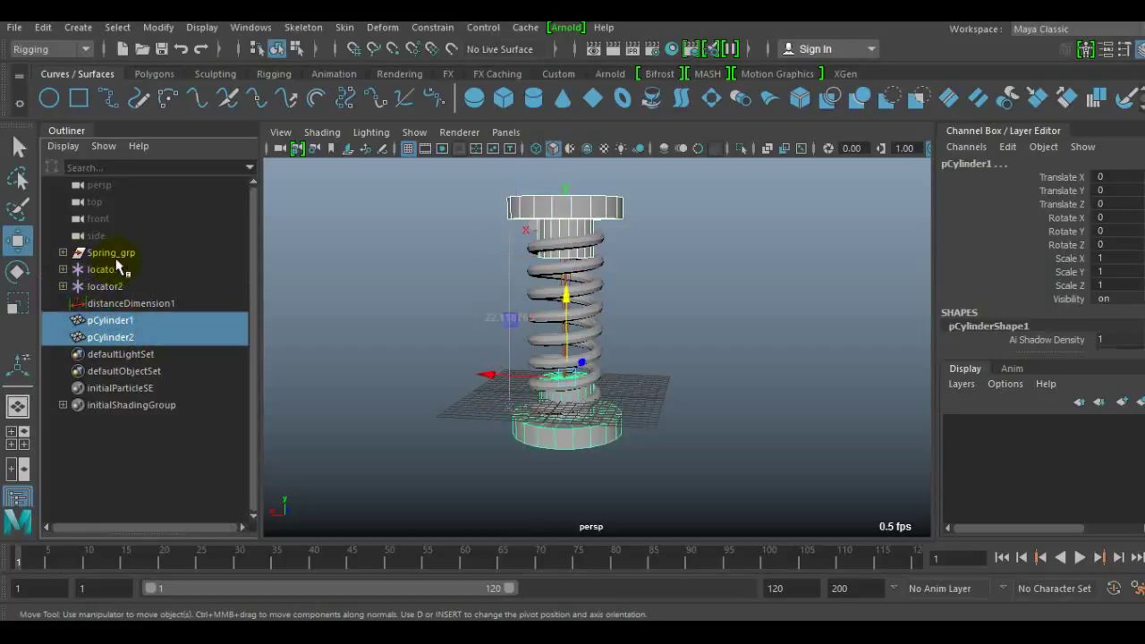
pyautogui.keyDown('ctrl'); pyautogui.click(113, 253); pyautogui.keyUp('ctrl')
pyautogui.keyDown('ctrl'); pyautogui.click(107, 270); pyautogui.keyUp('ctrl')
pyautogui.keyDown('ctrl'); pyautogui.click(108, 286); pyautogui.keyUp('ctrl')
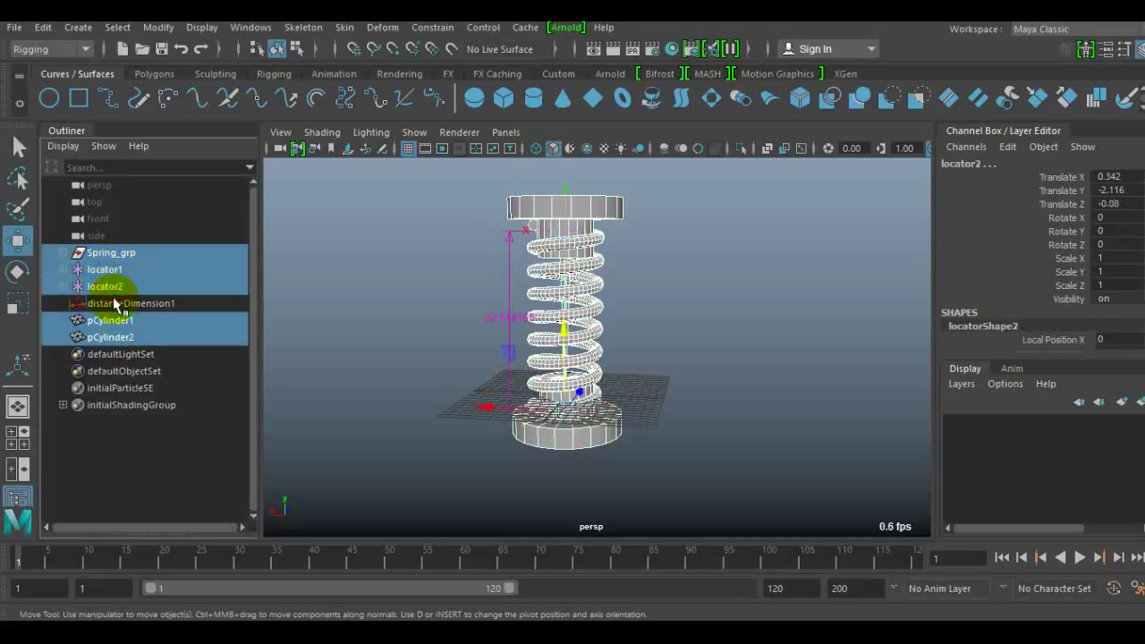
pyautogui.keyDown('ctrl'); pyautogui.click(114, 304); pyautogui.keyUp('ctrl')
pyautogui.hotkey('ctrl', 'g')
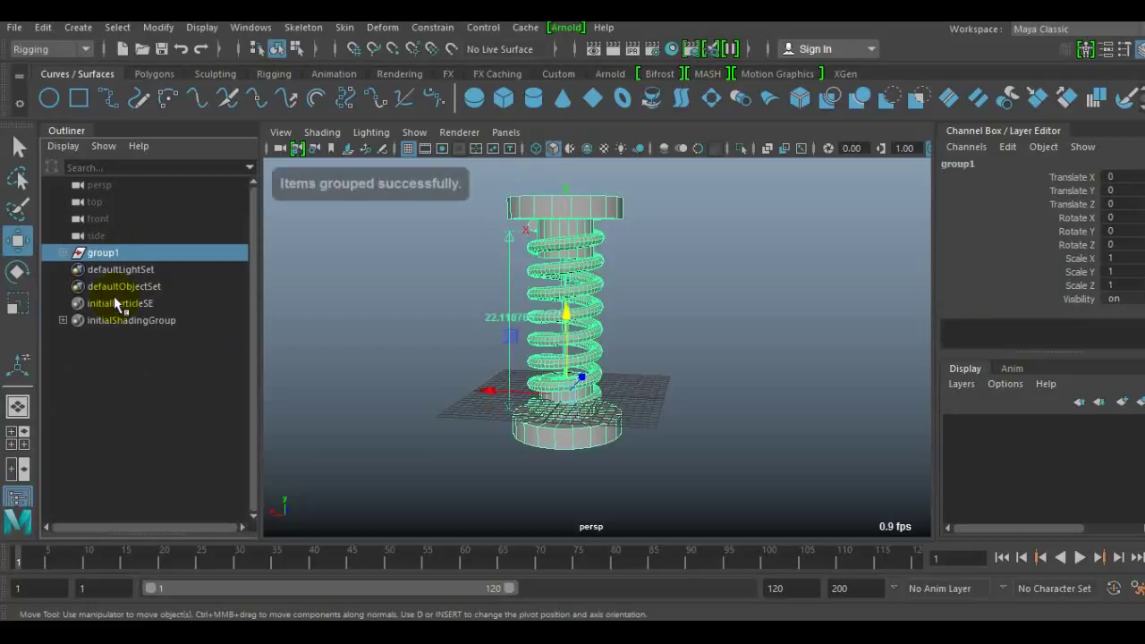
# Step: Inside group1, parent locator2 under pCylinder1 and locator1 under pCylinder2
pyautogui.click(61, 254)
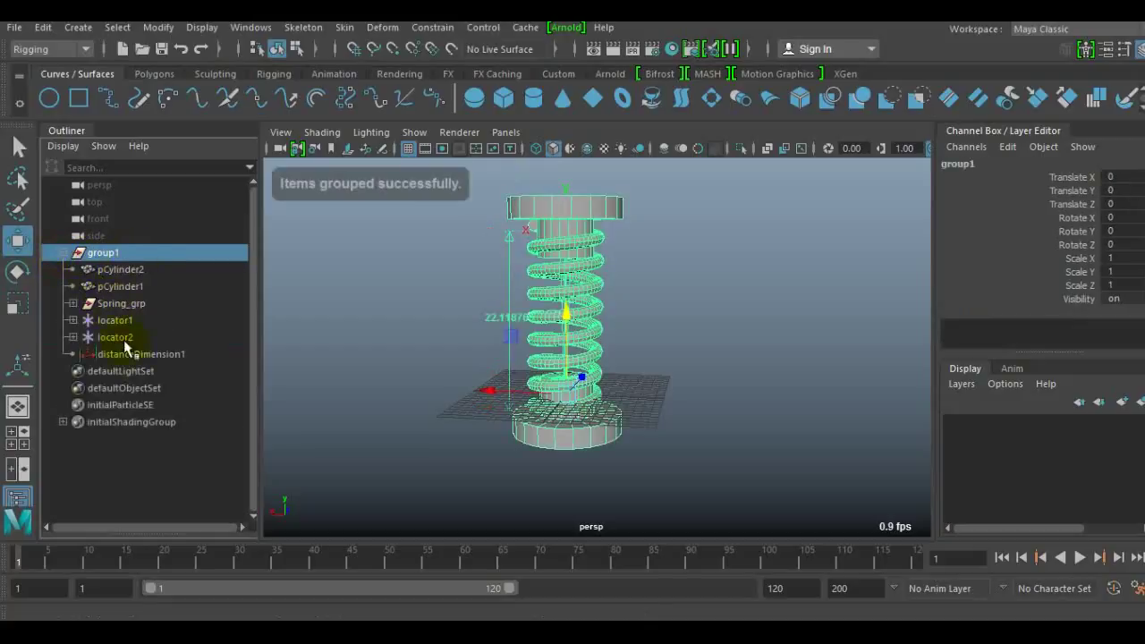
pyautogui.click(120, 287)
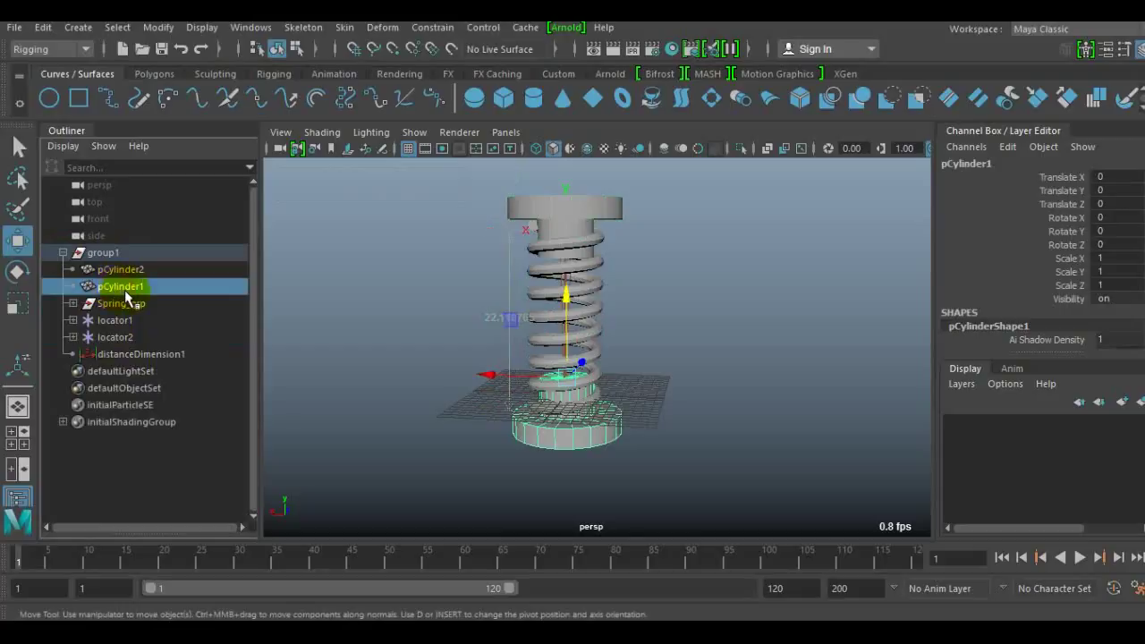
pyautogui.click(120, 337)
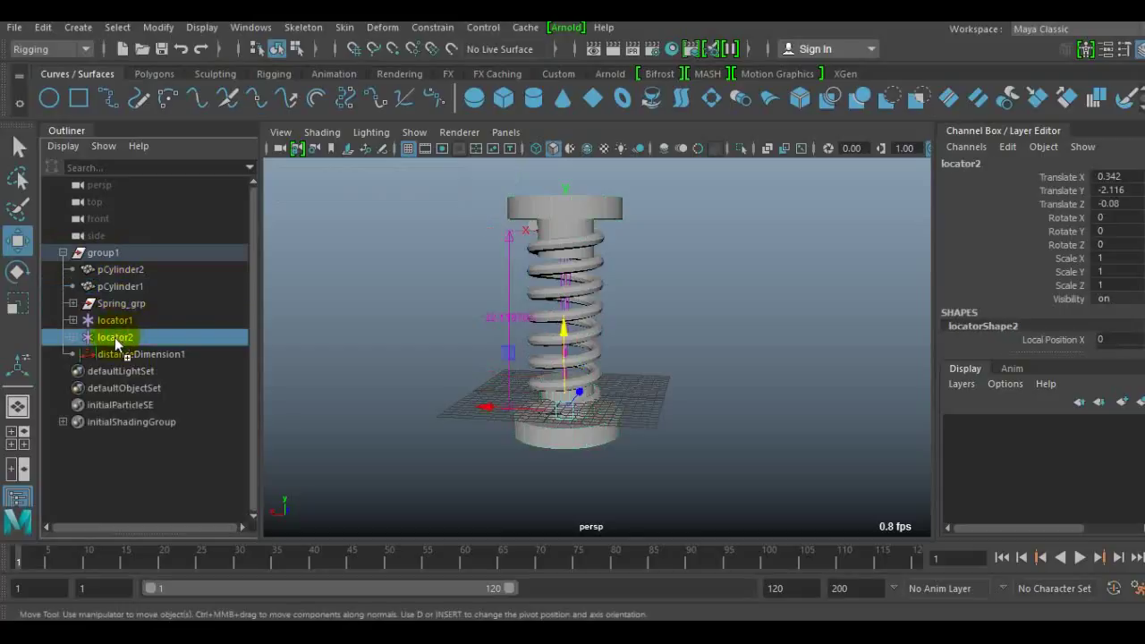
pyautogui.moveTo(116, 345); pyautogui.dragTo(120, 307, button='middle')
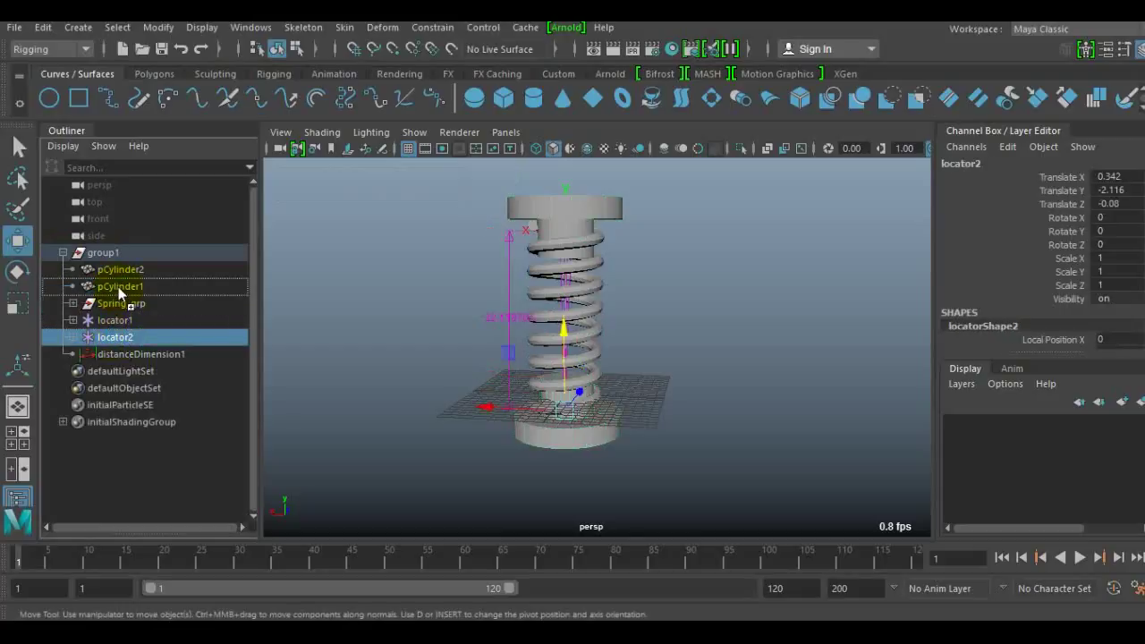
pyautogui.moveTo(119, 294); pyautogui.dragTo(117, 295, button='middle')
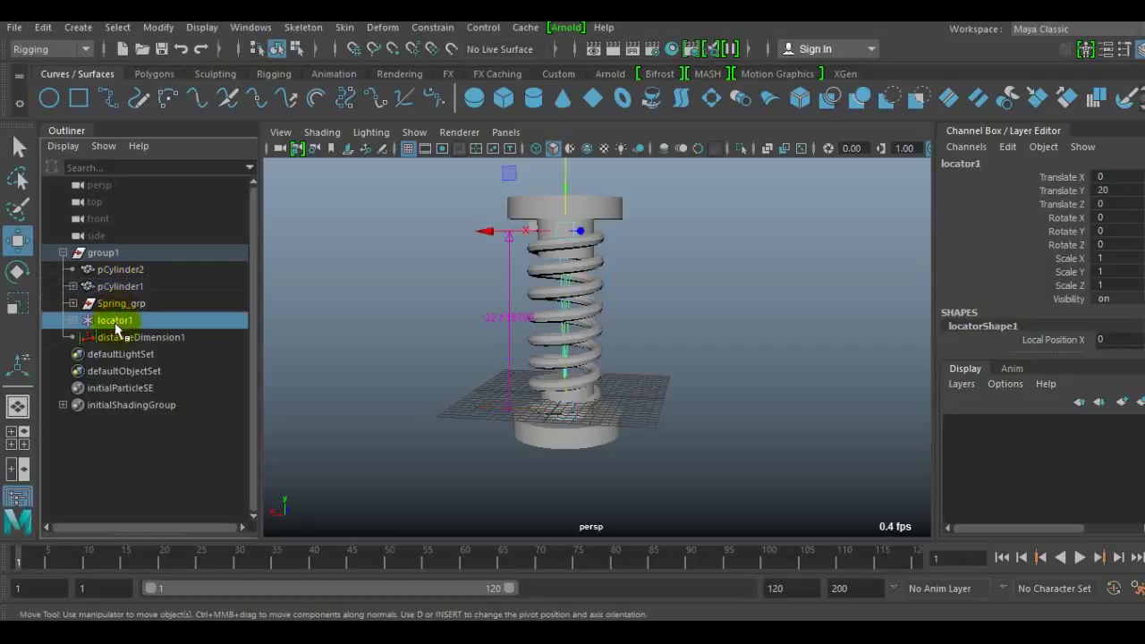
pyautogui.moveTo(126, 276); pyautogui.dragTo(124, 275, button='middle')
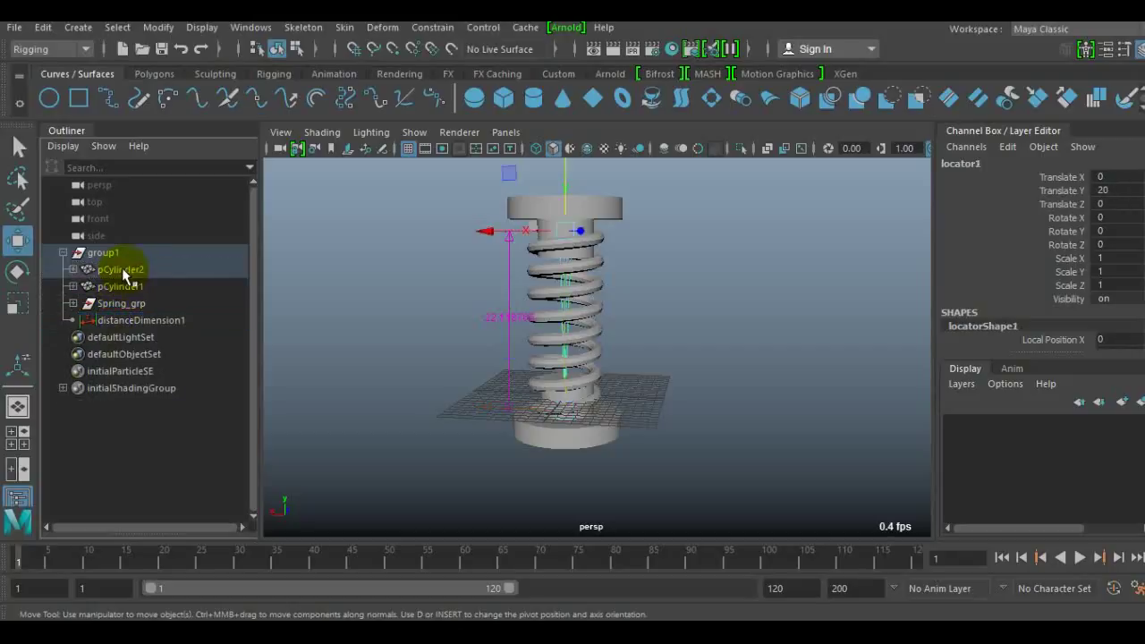
# Step: Add aim constraints in both directions, first constraining pCylinder2 to aim at pCylinder1, and the reverse
pyautogui.click(610, 203)
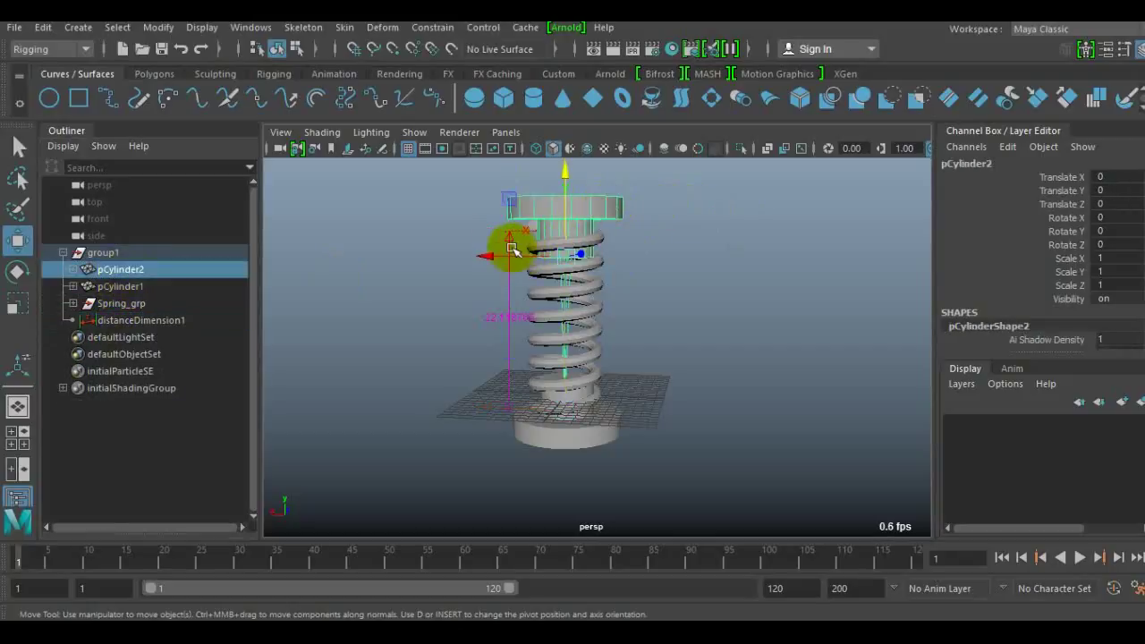
pyautogui.moveTo(514, 251); pyautogui.dragTo(490, 255)
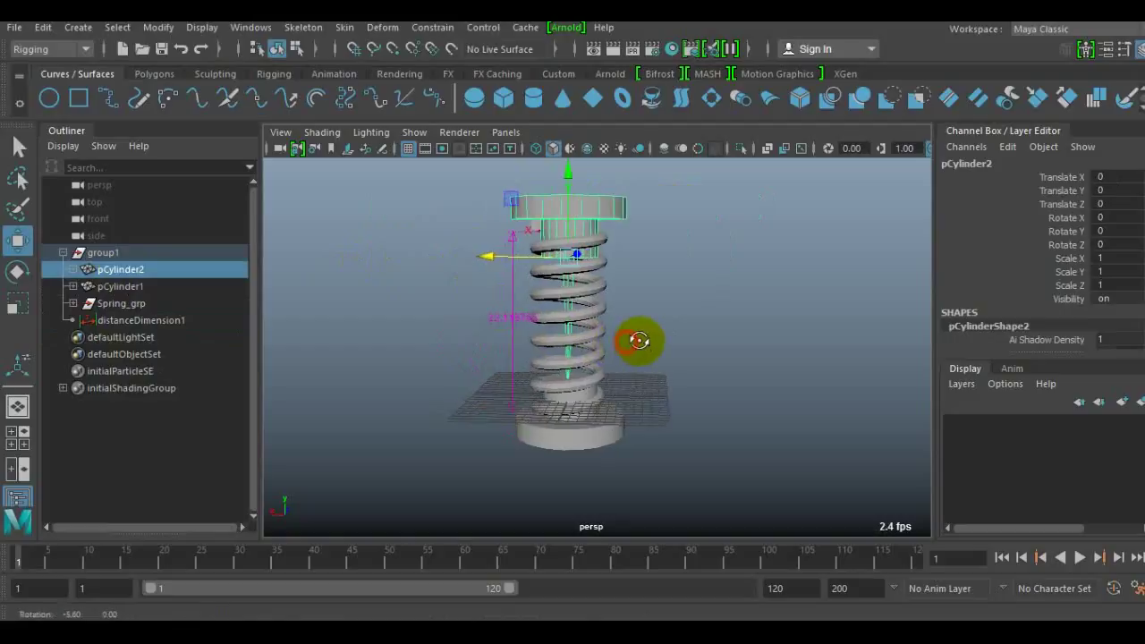
pyautogui.click(594, 400)
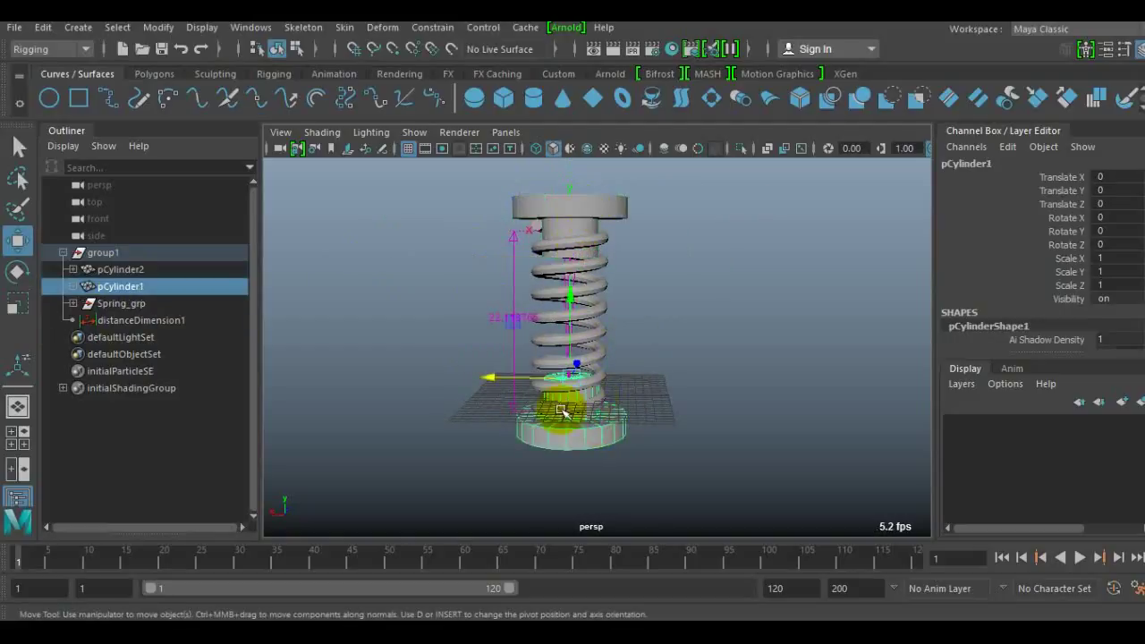
pyautogui.keyDown('shift'); pyautogui.click(584, 219); pyautogui.keyUp('shift')
pyautogui.click(422, 28)
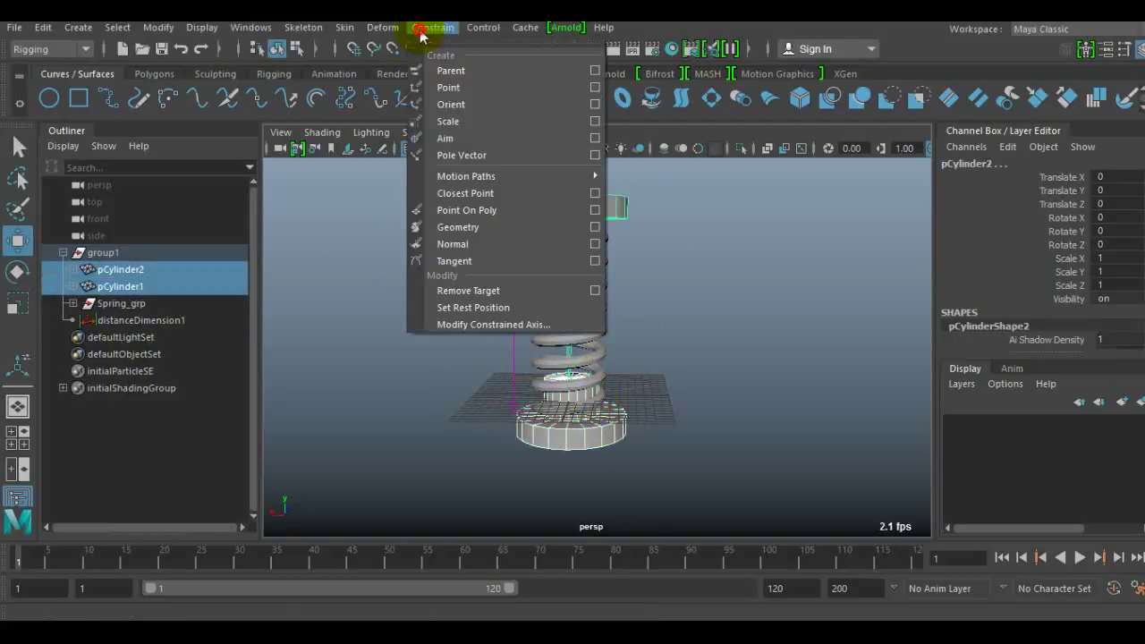
pyautogui.click(452, 138)
pyautogui.click(610, 206)
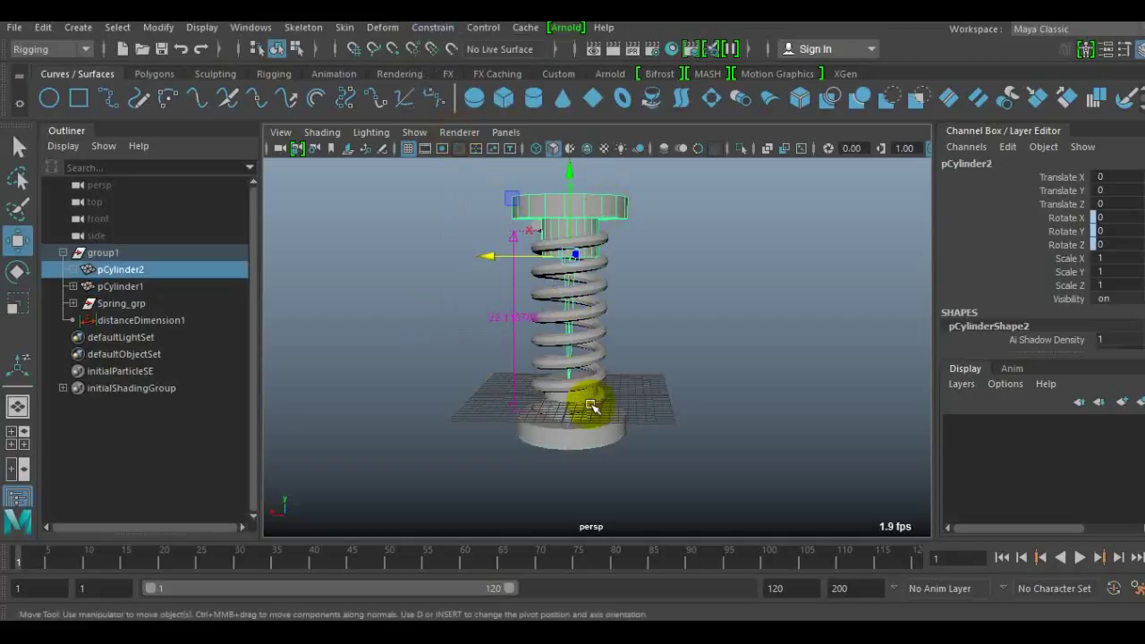
pyautogui.click(428, 28)
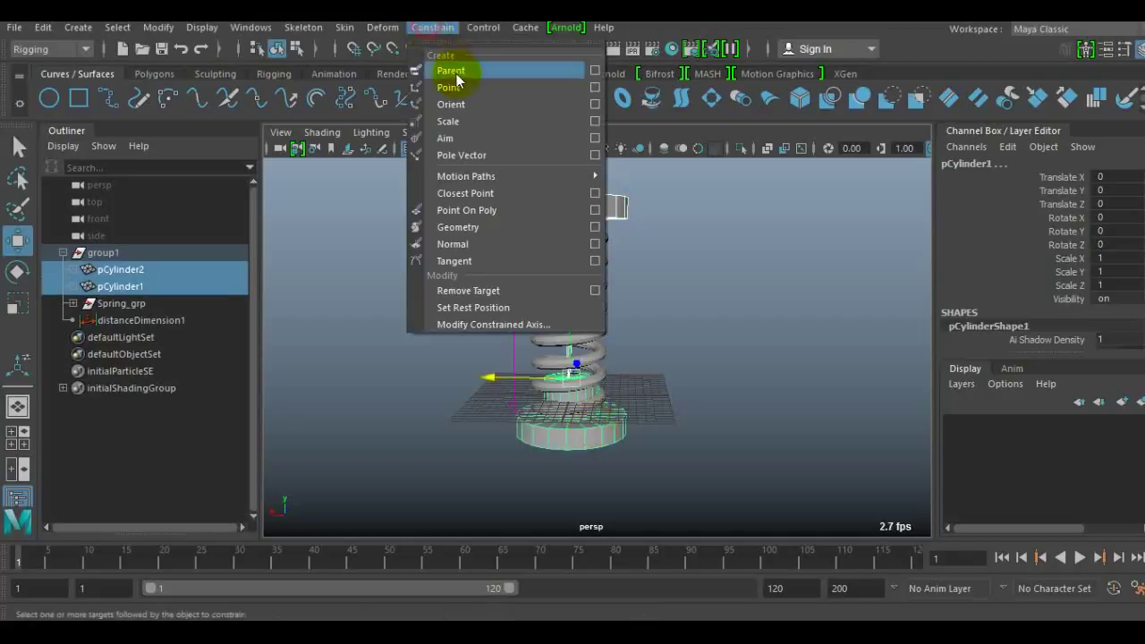
pyautogui.click(463, 133)
# Step: Test the rig by raising pCylinder2, shifting it to about X -1.876 and Z 0.778, and compressing it to about Y -7.458
pyautogui.click(574, 211)
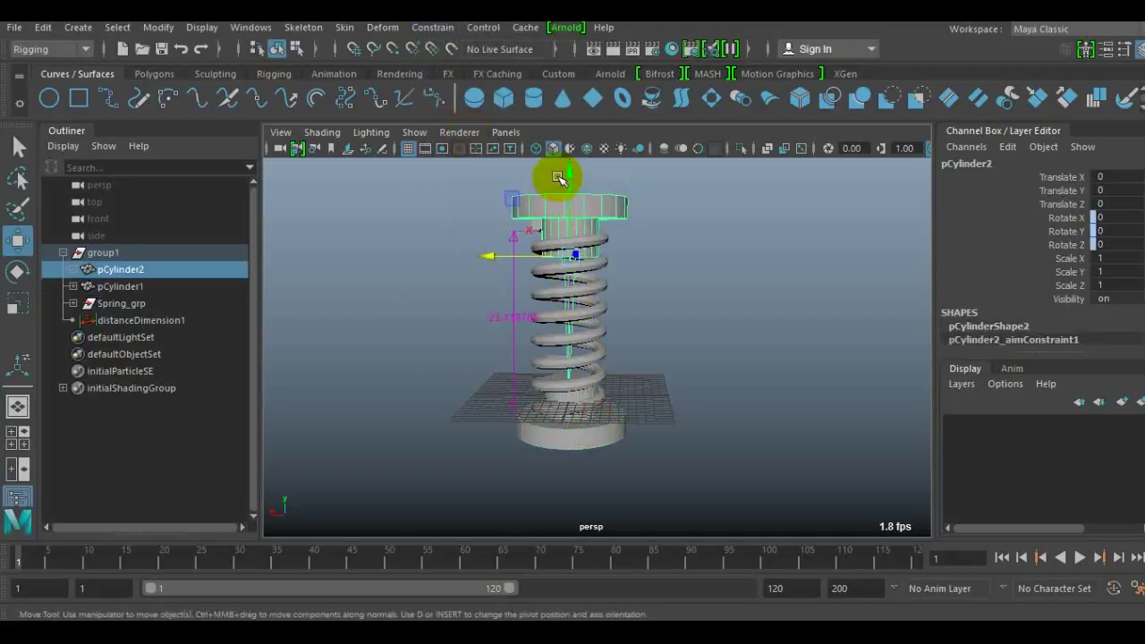
pyautogui.moveTo(565, 176); pyautogui.dragTo(591, 84)
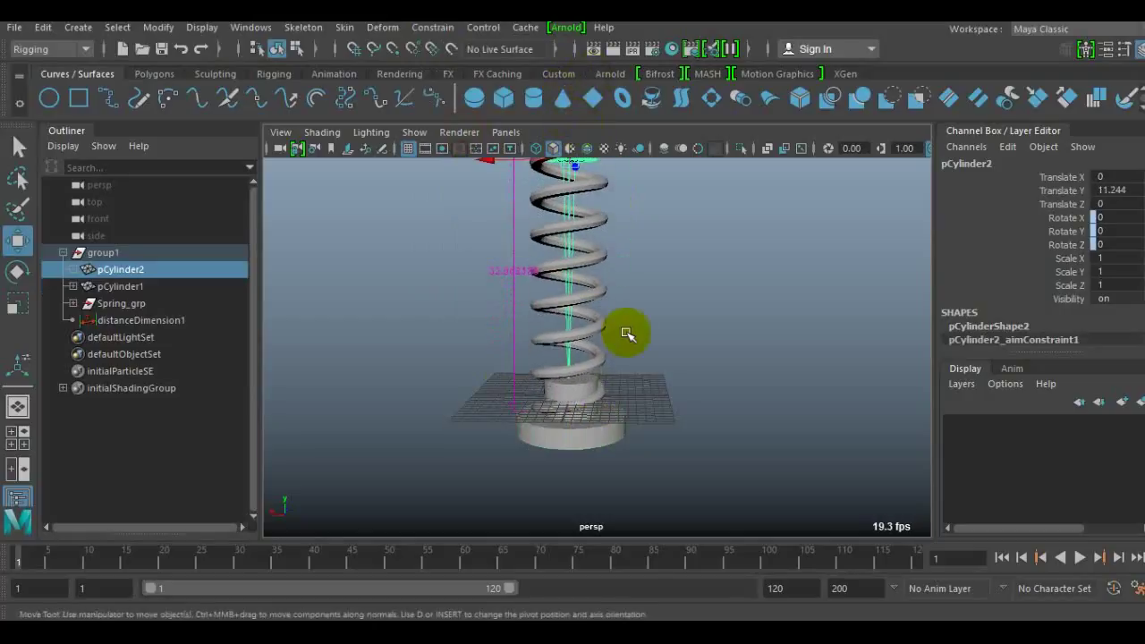
pyautogui.scroll(-5, 627, 314)
pyautogui.keyDown('alt'); pyautogui.moveTo(628, 312); pyautogui.dragTo(581, 236); pyautogui.keyUp('alt')
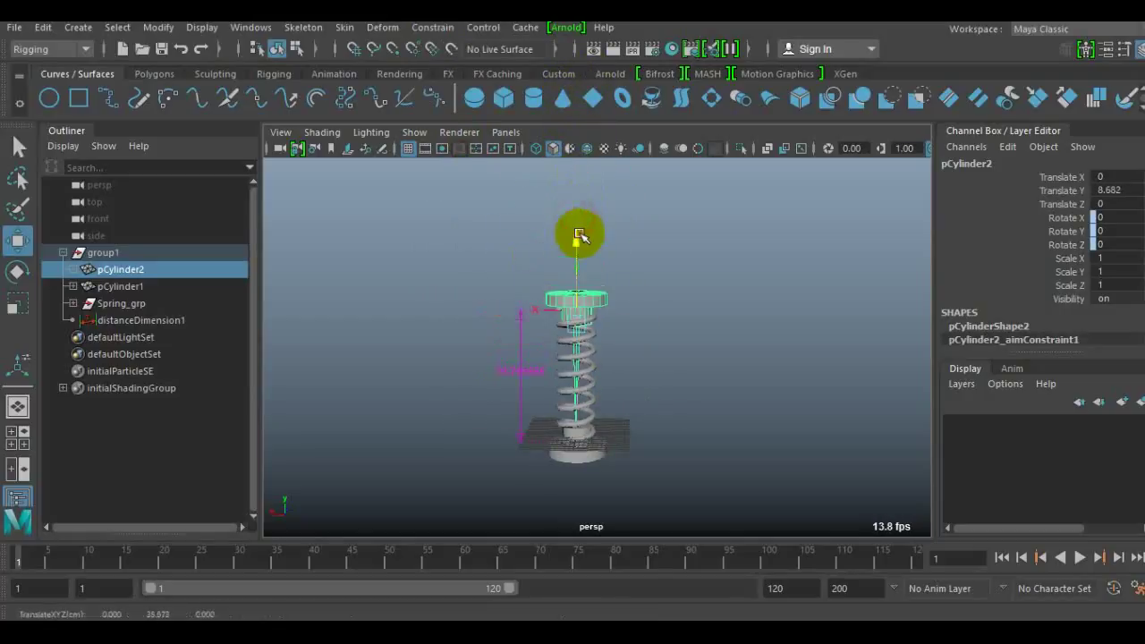
pyautogui.moveTo(576, 320); pyautogui.dragTo(302, 273)
pyautogui.moveTo(319, 132); pyautogui.dragTo(319, 326)
pyautogui.keyDown('alt'); pyautogui.moveTo(427, 380); pyautogui.dragTo(722, 269, button='middle'); pyautogui.keyUp('alt')
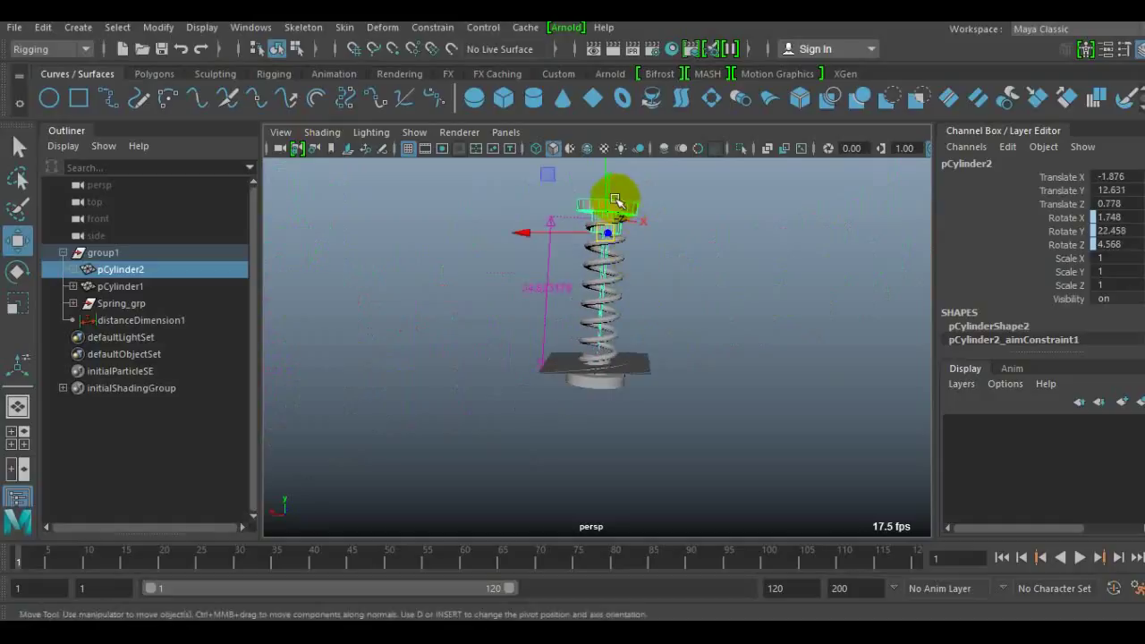
pyautogui.moveTo(605, 168); pyautogui.dragTo(605, 268)
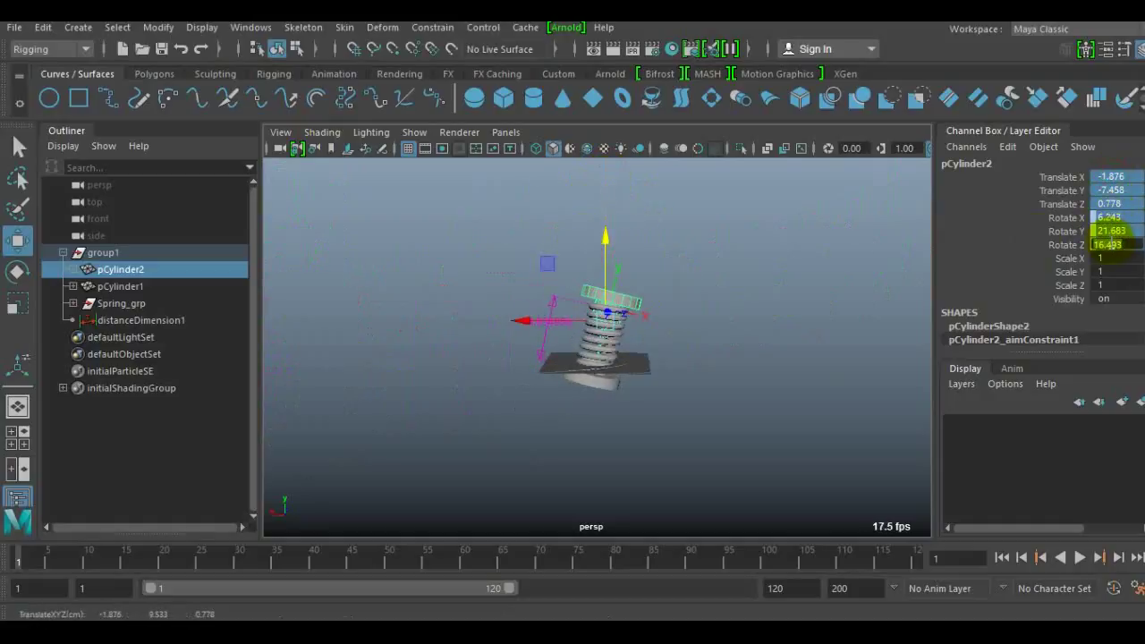
# Step: Reset pCylinder2's Translate and Rotate X, Y and Z values to 0 and deselect it
pyautogui.write('0')
pyautogui.press('Return')
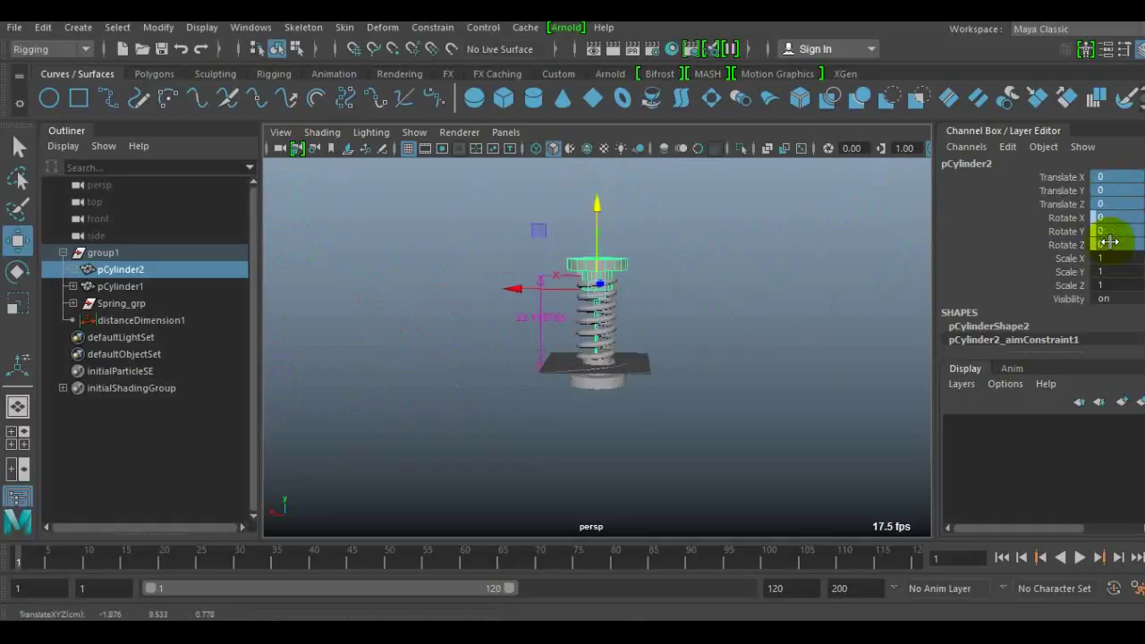
pyautogui.click(855, 245)
# Step: Stretch the spring by raising pCylinder2 to about 6.942 in Y
pyautogui.scroll(6, 661, 273)
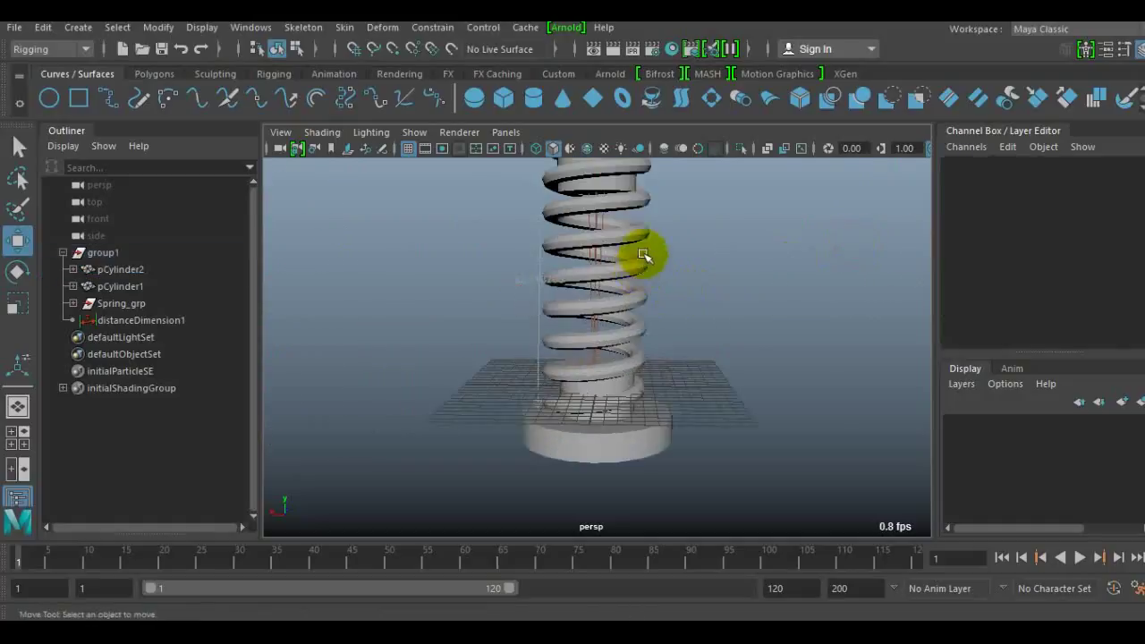
pyautogui.keyDown('alt'); pyautogui.moveTo(696, 282); pyautogui.dragTo(617, 242); pyautogui.keyUp('alt')
pyautogui.click(601, 234)
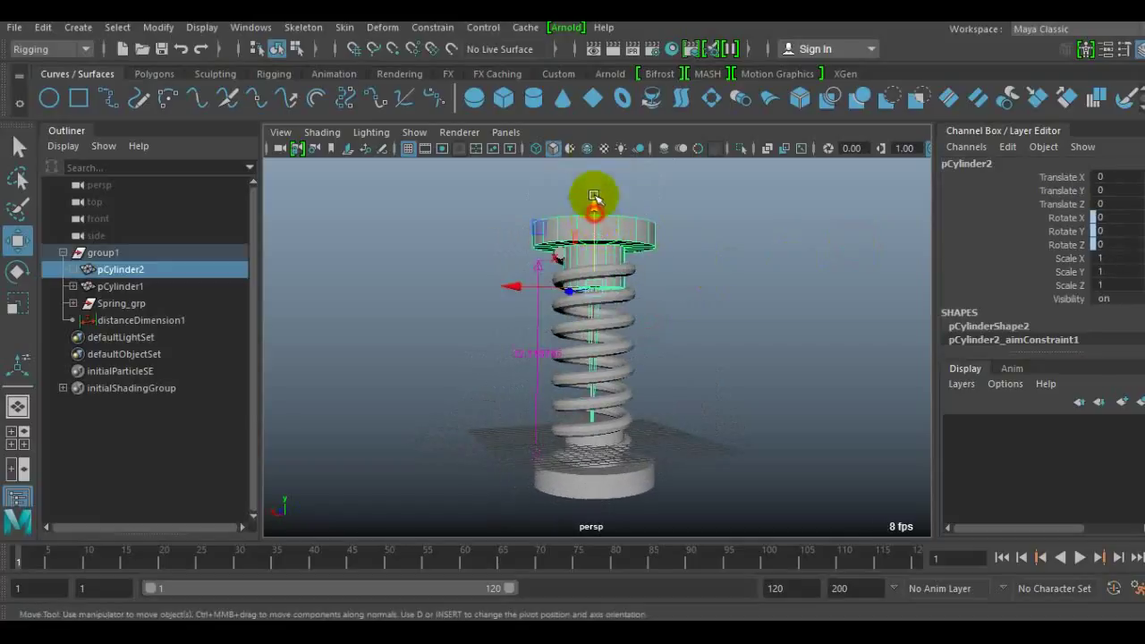
pyautogui.moveTo(595, 197); pyautogui.dragTo(636, 209)
pyautogui.keyDown('alt'); pyautogui.moveTo(670, 266); pyautogui.dragTo(661, 300); pyautogui.keyUp('alt')
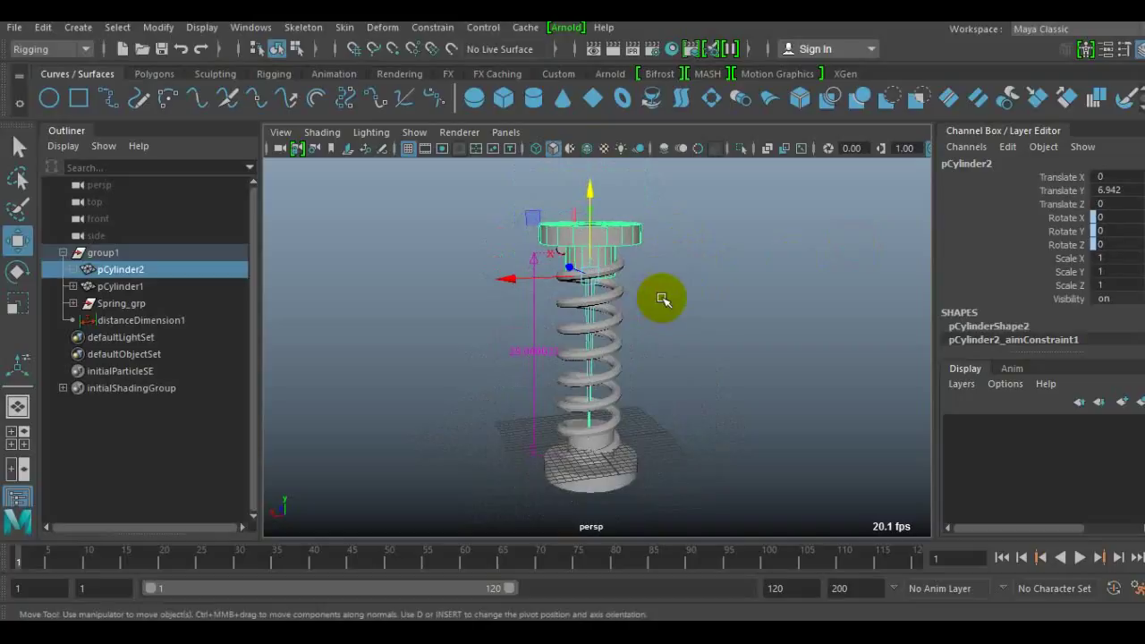